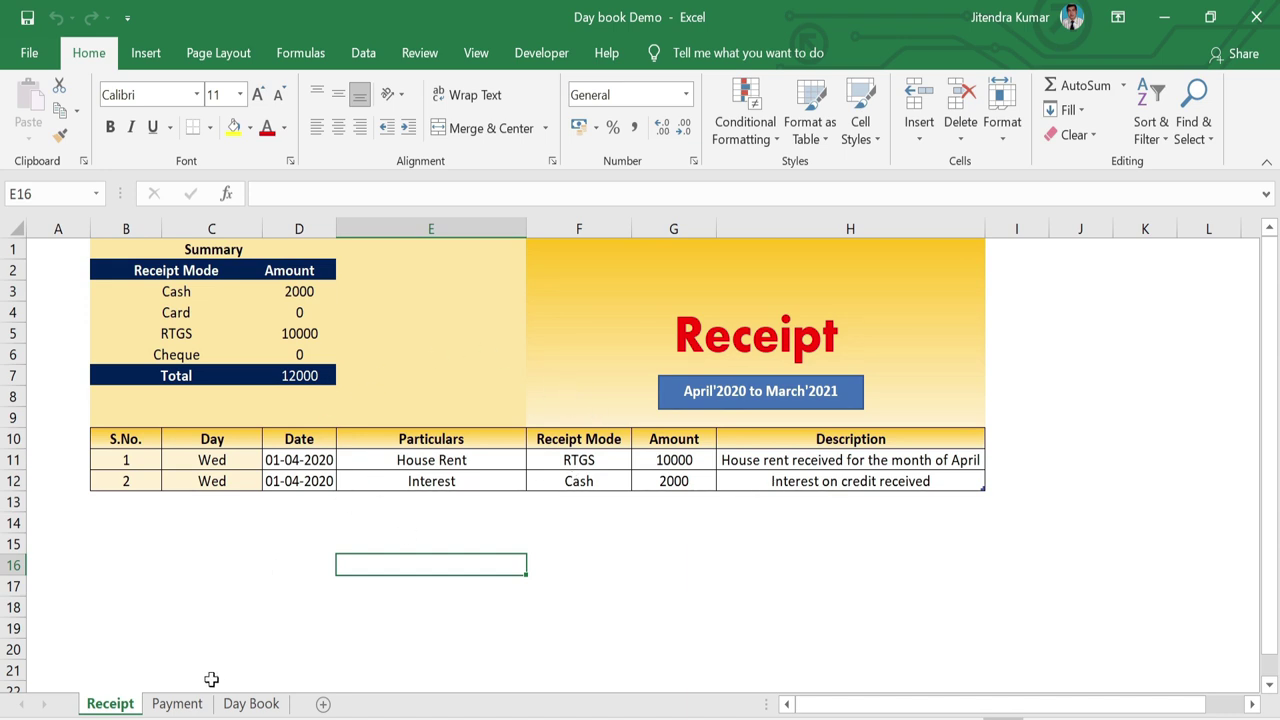
Check that the Day Book dates run from 01-04-2020 to 31-03-2021, then return to Receipt
{"action": "left_click", "coordinate": [195, 706]}
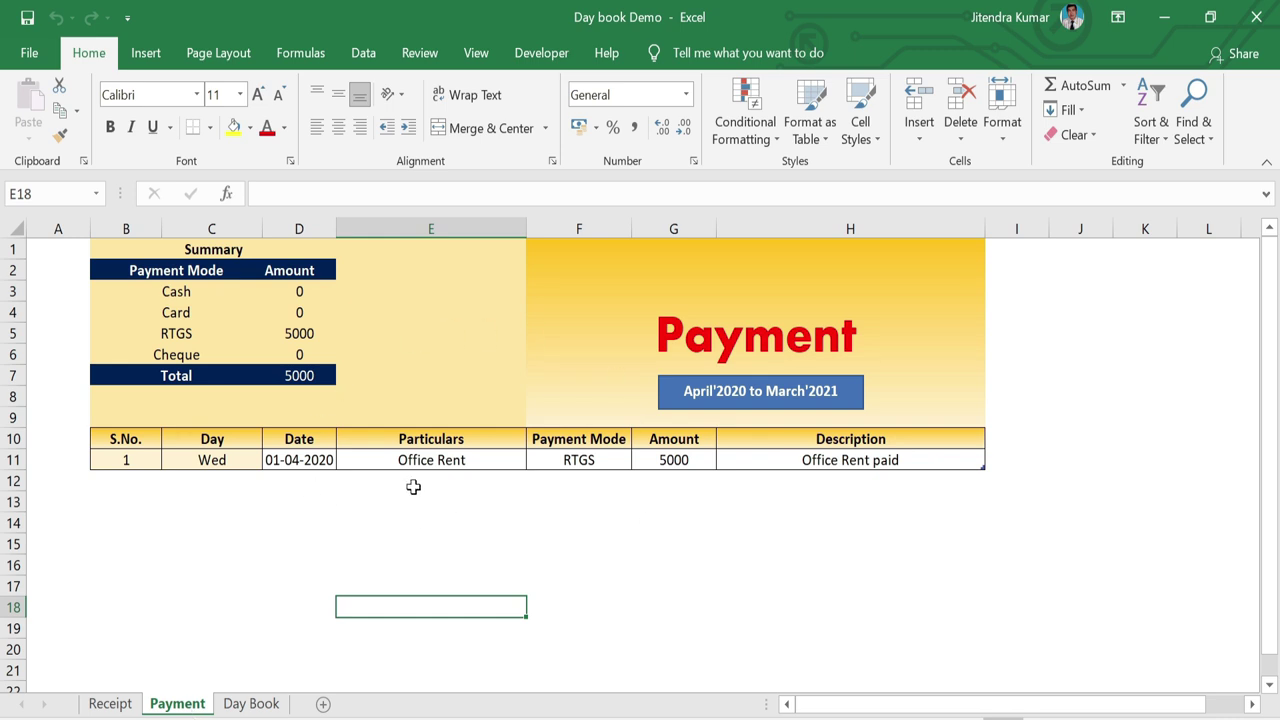
{"action": "left_click", "coordinate": [245, 706]}
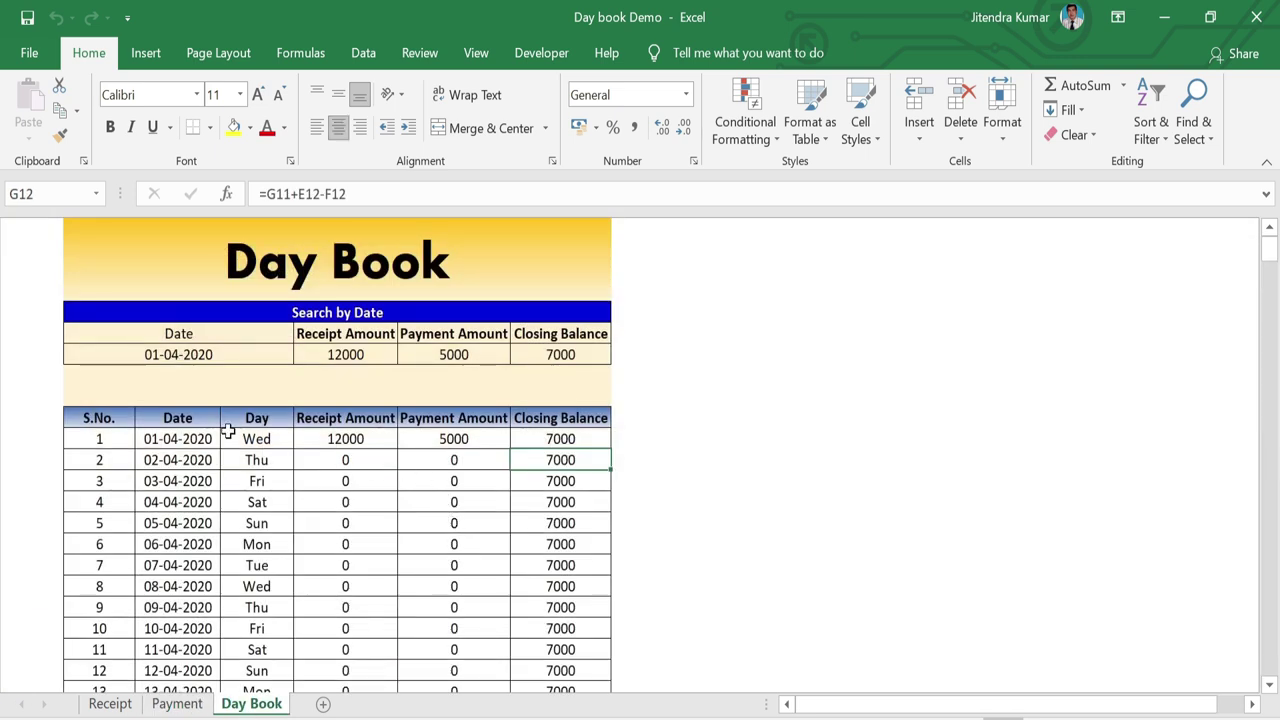
{"action": "left_click", "coordinate": [187, 445]}
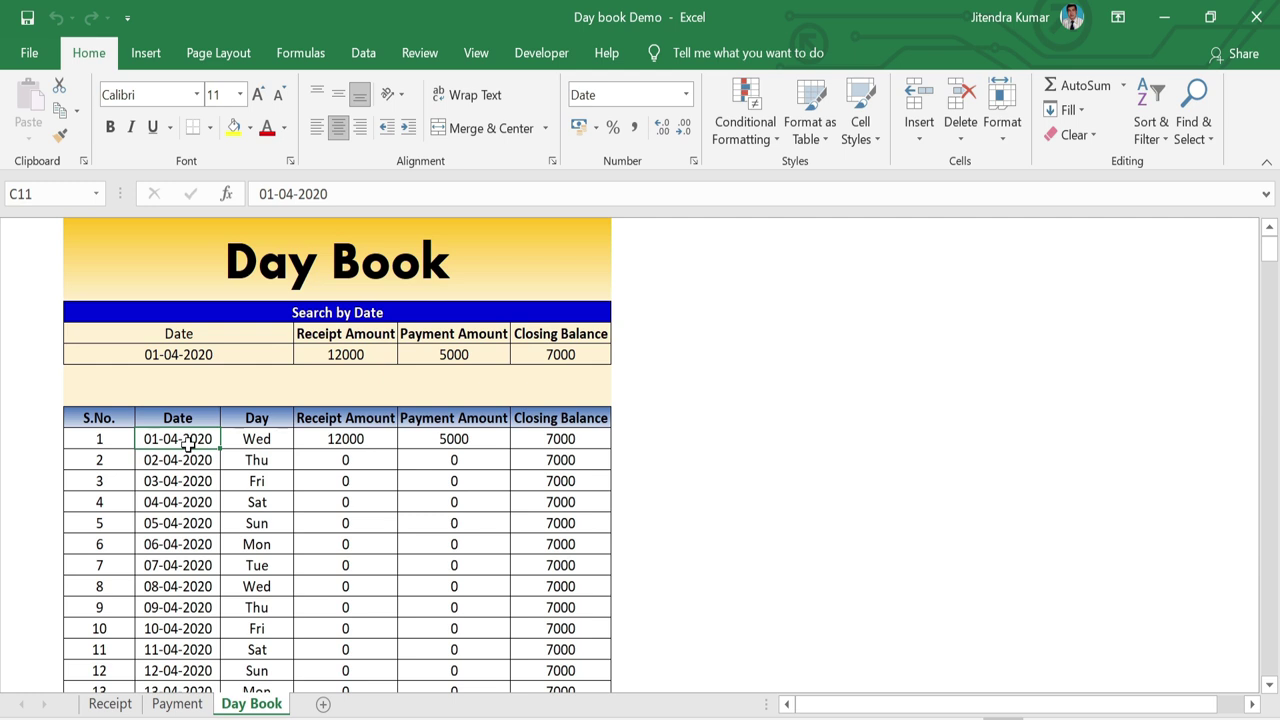
{"action": "key", "text": "ctrl+Down"}
{"action": "key", "text": "ctrl+Up"}
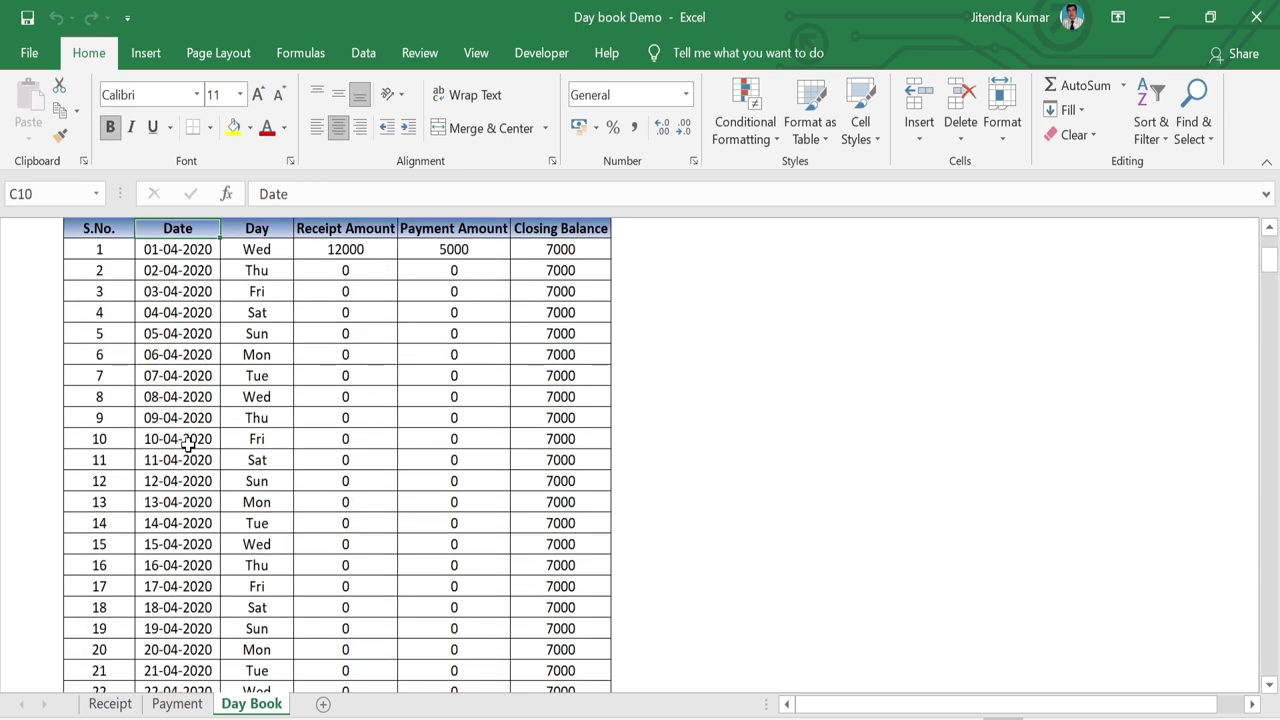
{"action": "key", "text": "Down"}
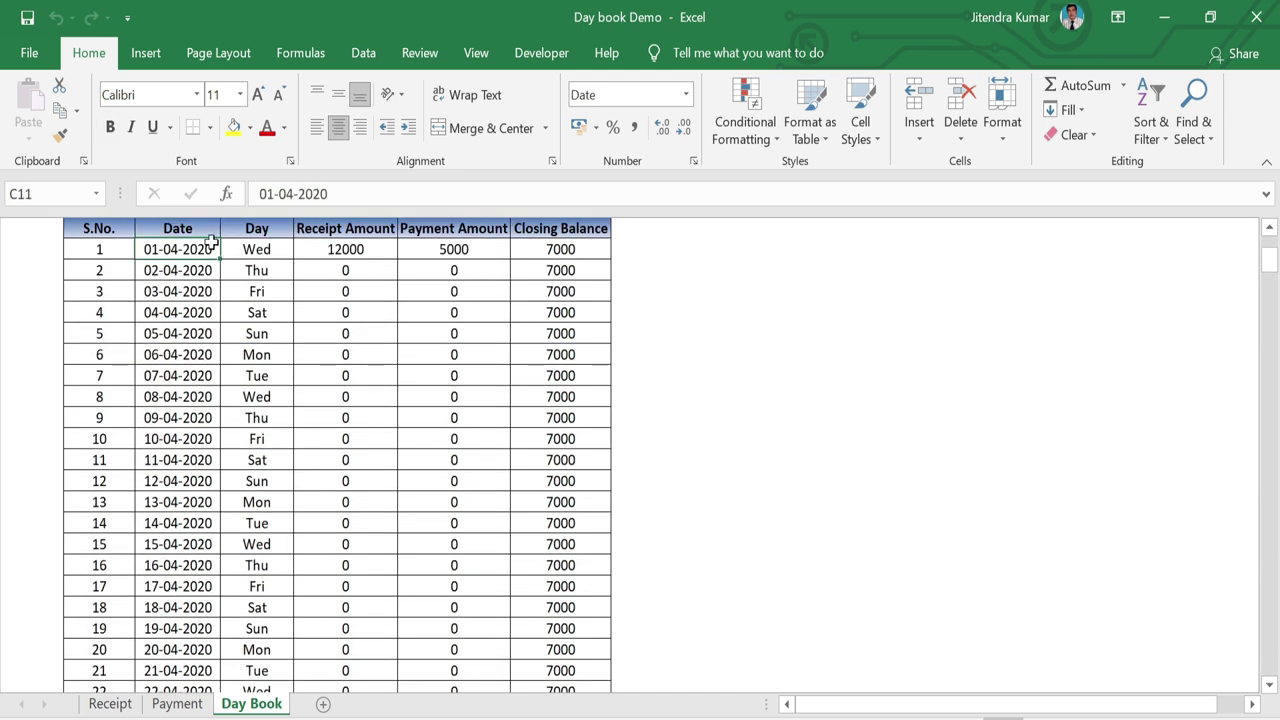
{"action": "key", "text": "ctrl+Down"}
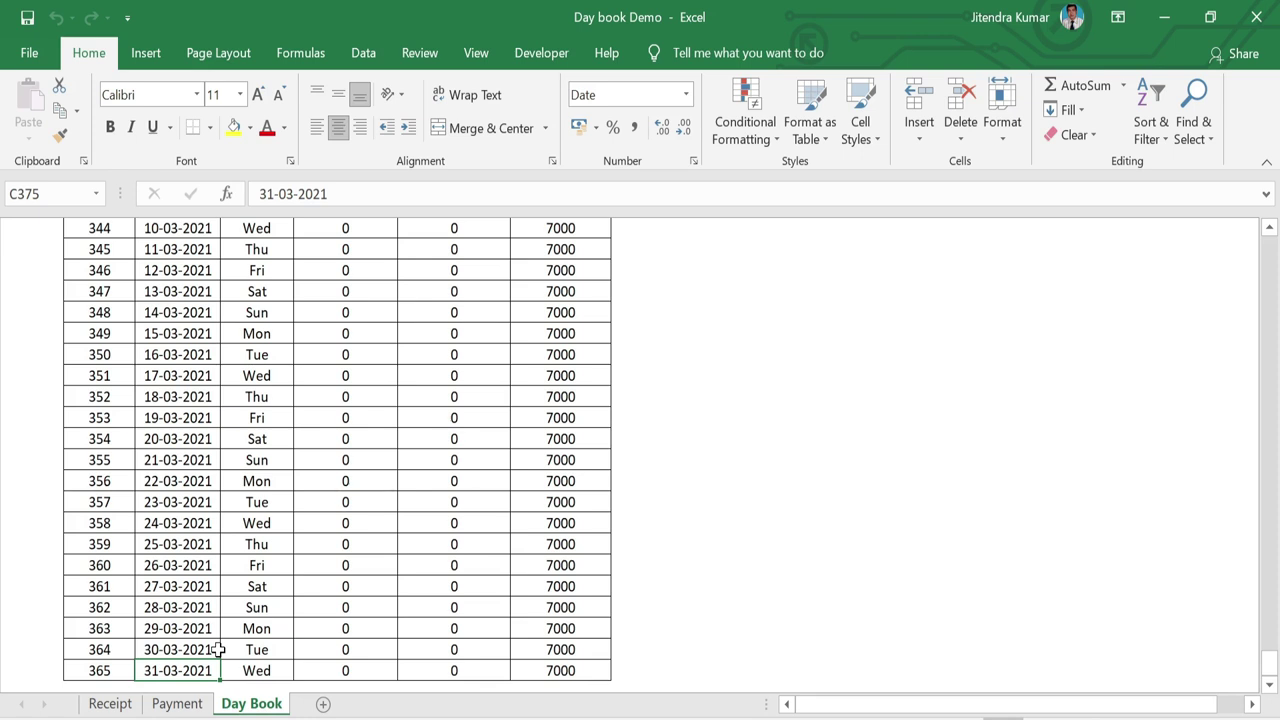
{"action": "key", "text": "ctrl+Home"}
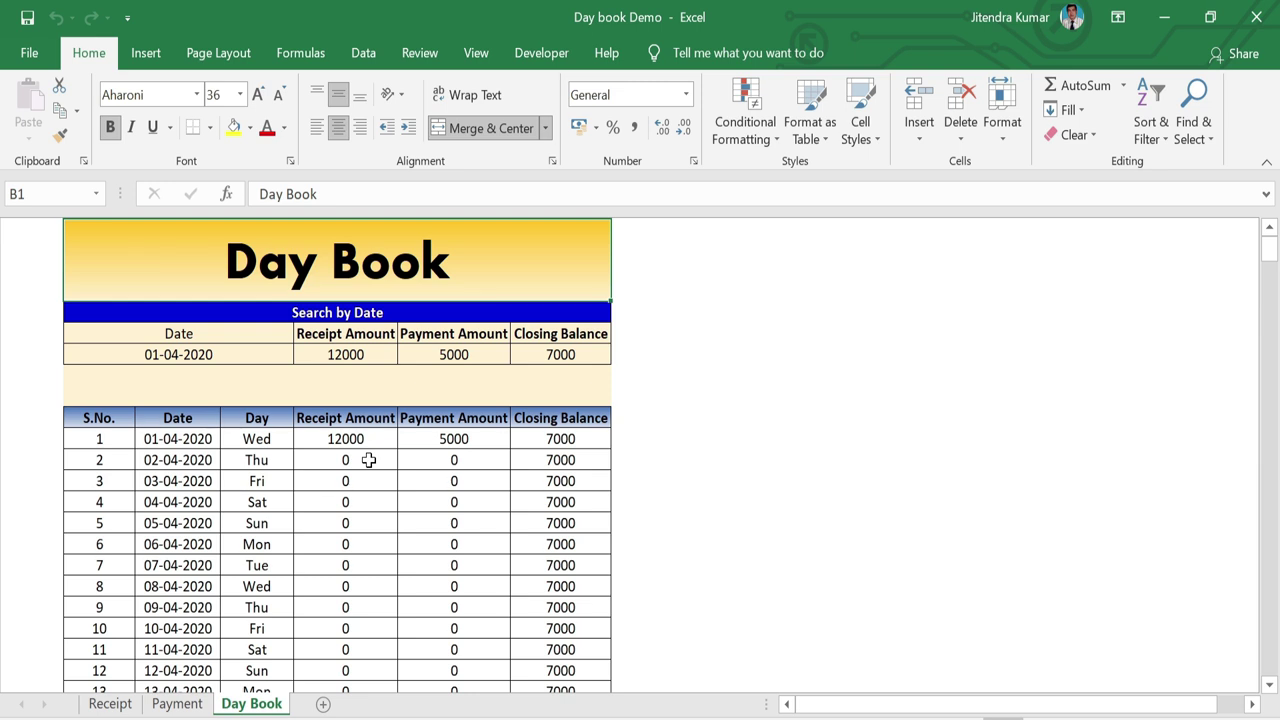
{"action": "key", "text": "ctrl+Page_Up"}
{"action": "key", "text": "ctrl+Page_Up"}
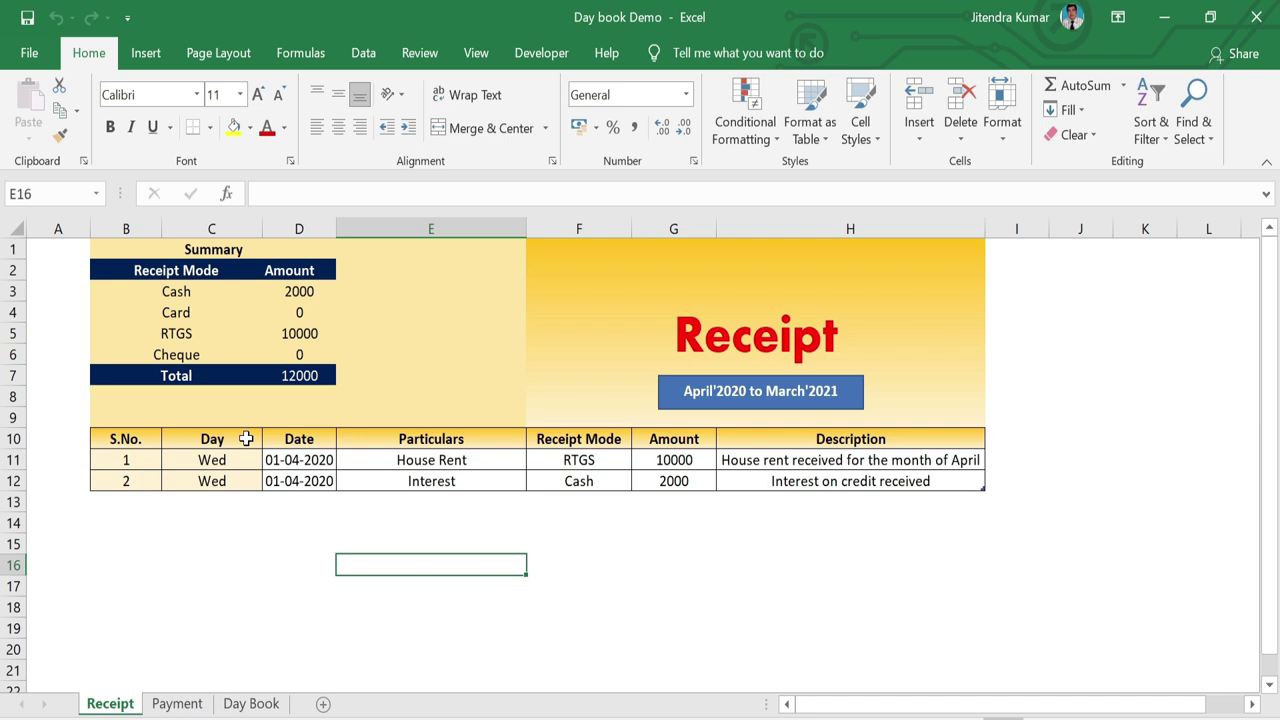
Start the third receipt in D13 with date 02-04-2020, Godown Rent, and receipt mode Cheque
{"action": "left_click", "coordinate": [311, 508]}
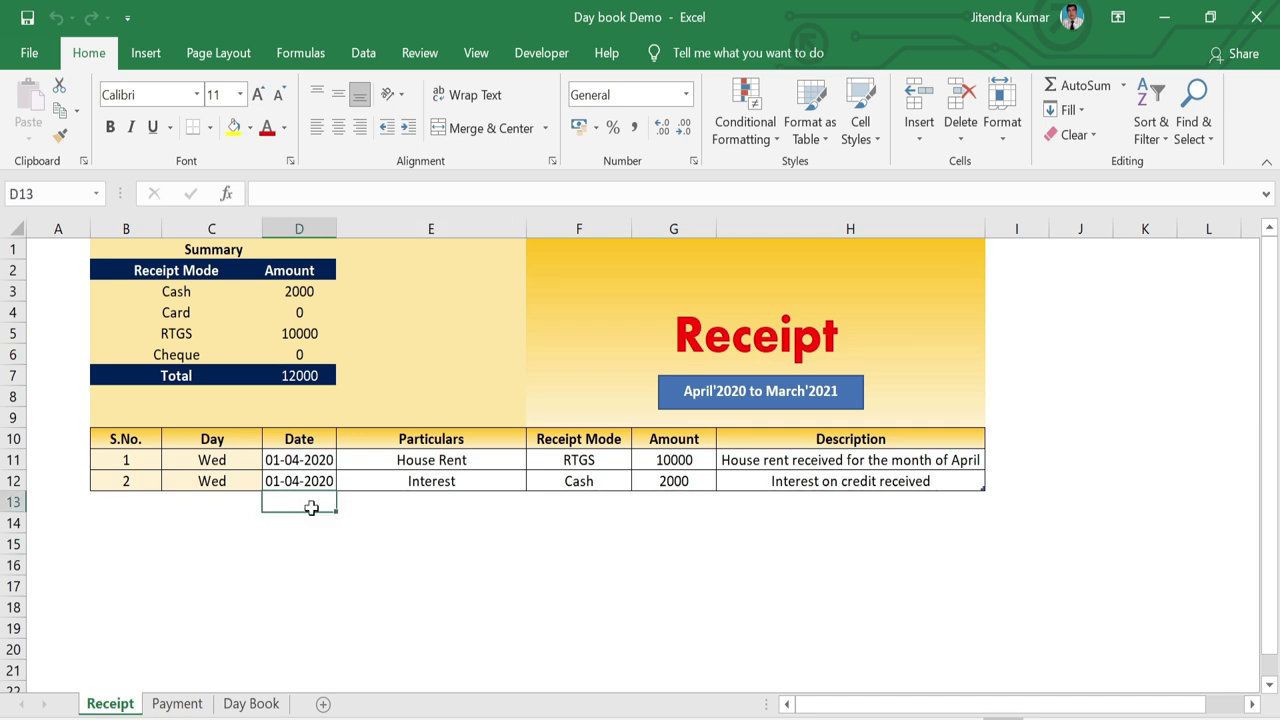
{"action": "type", "text": "02/4/20"}
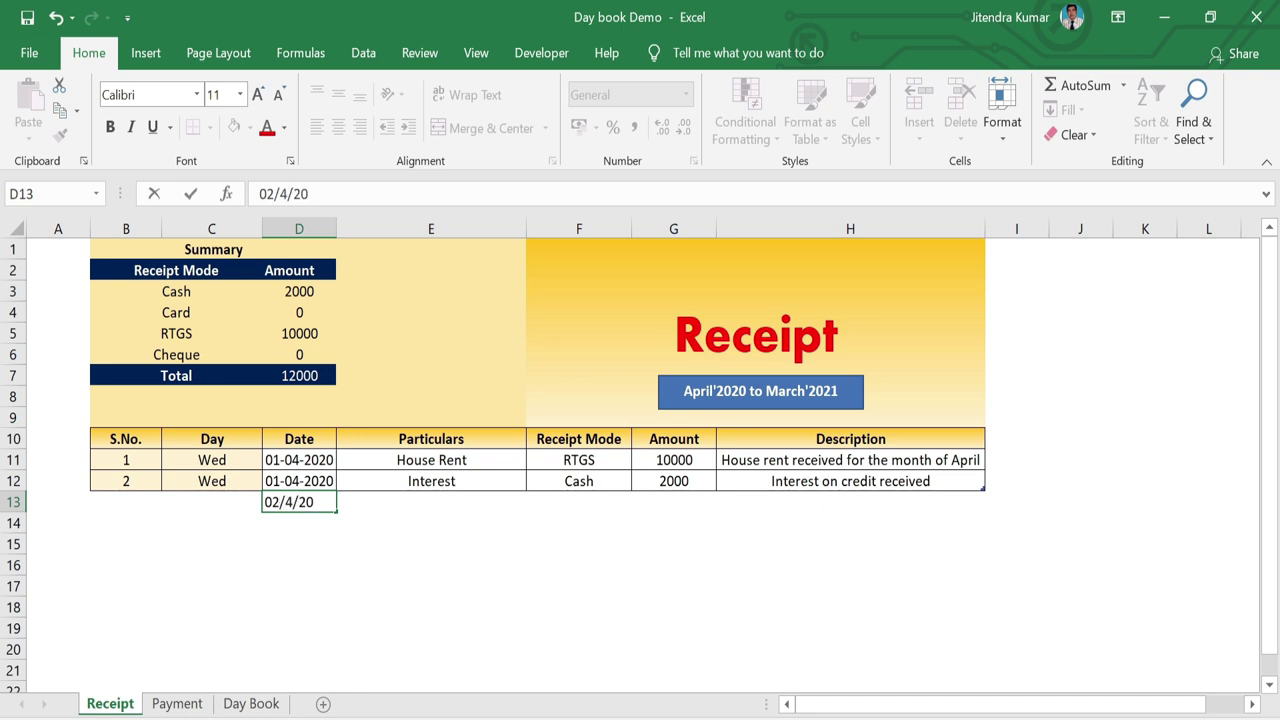
{"action": "key", "text": "Tab"}
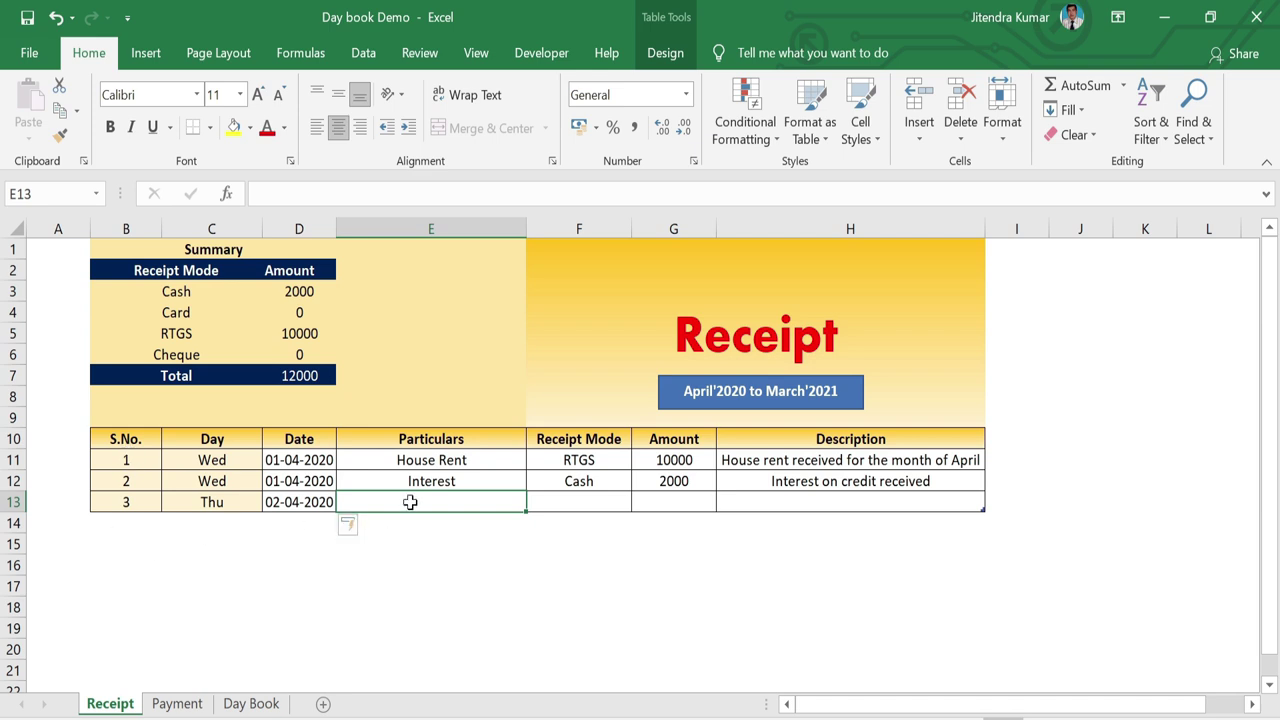
{"action": "type", "text": "Godown Rent"}
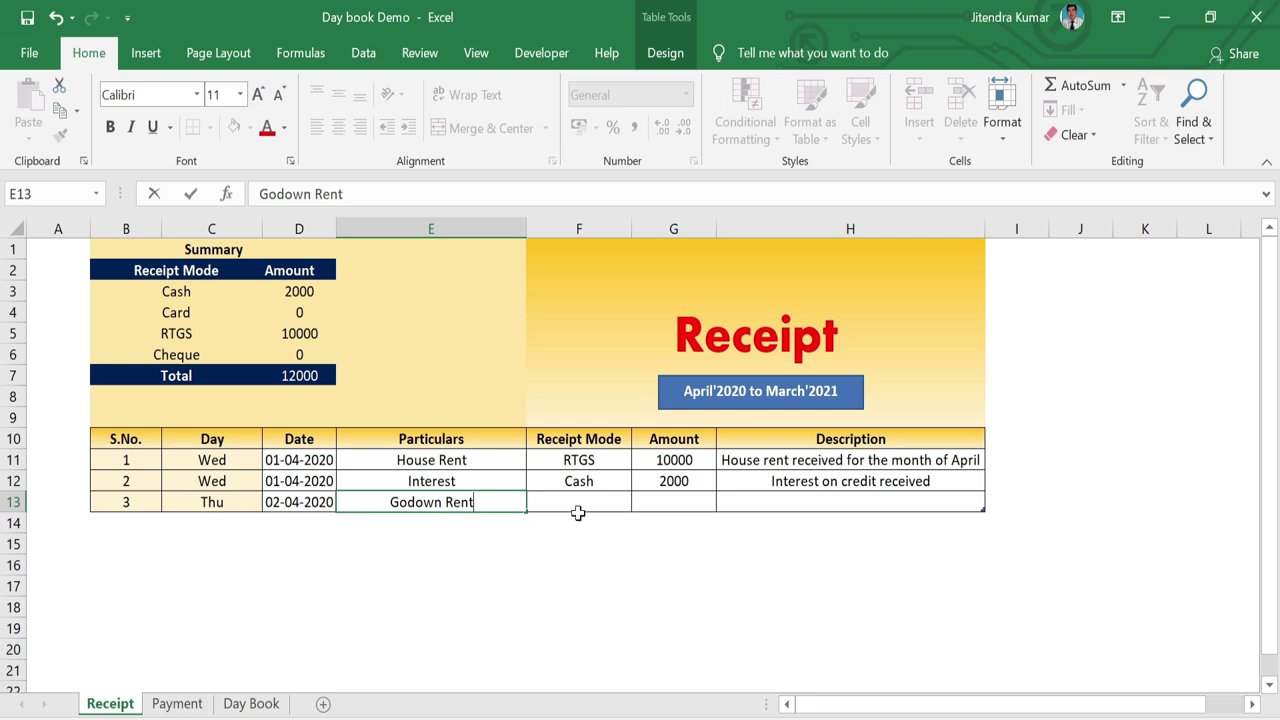
{"action": "left_click", "coordinate": [584, 503]}
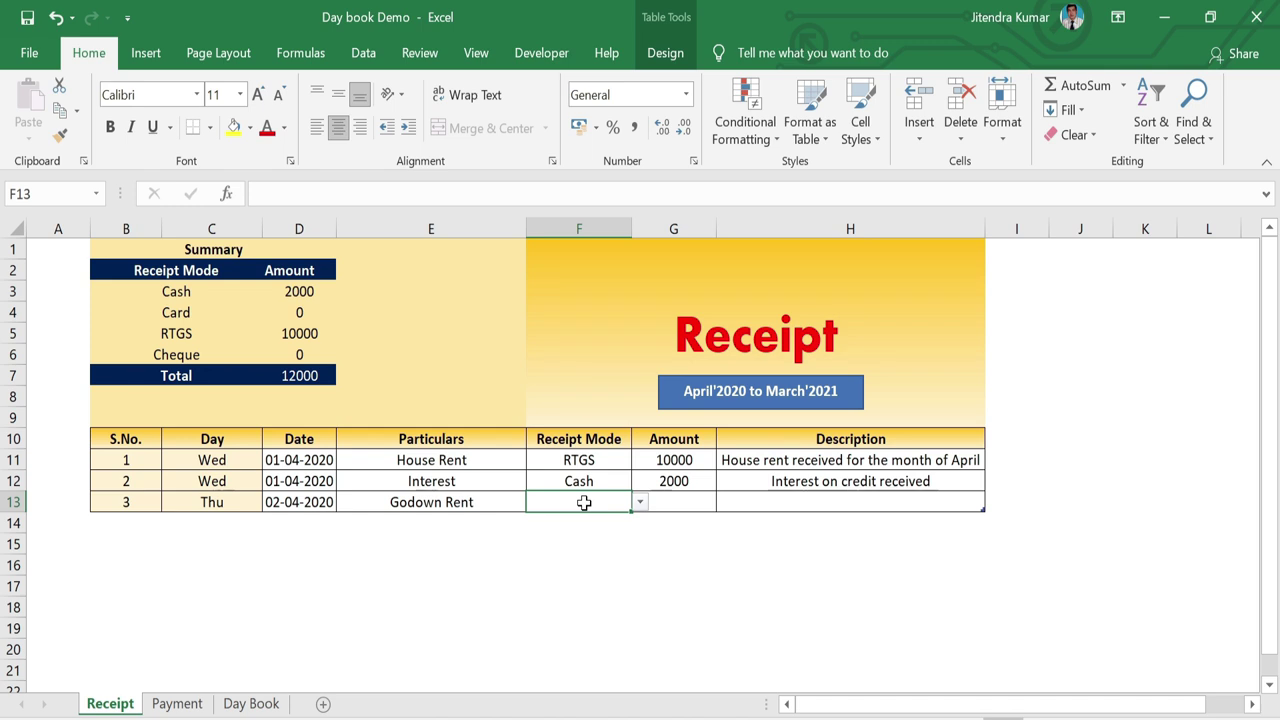
{"action": "left_click", "coordinate": [640, 503]}
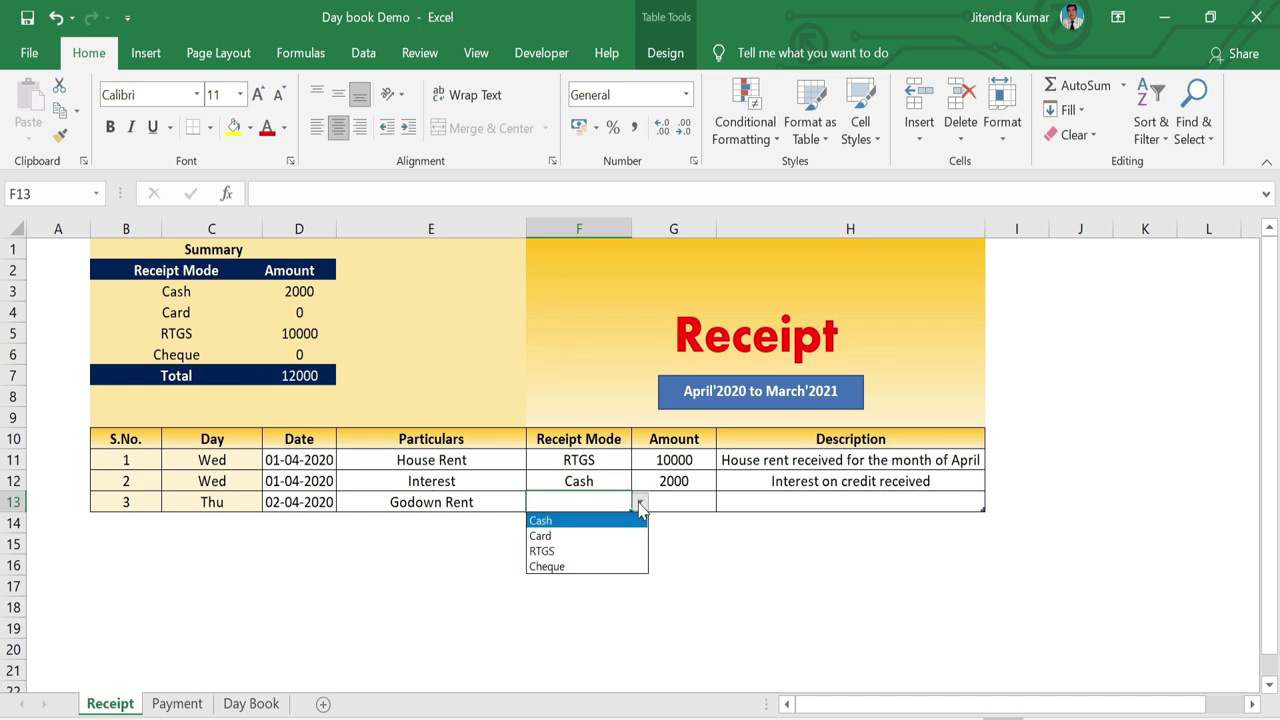
{"action": "left_click", "coordinate": [588, 567]}
Give the receipt amount 1000 and description 'Godown rent recieved', then check the amounts column
{"action": "left_click", "coordinate": [686, 505]}
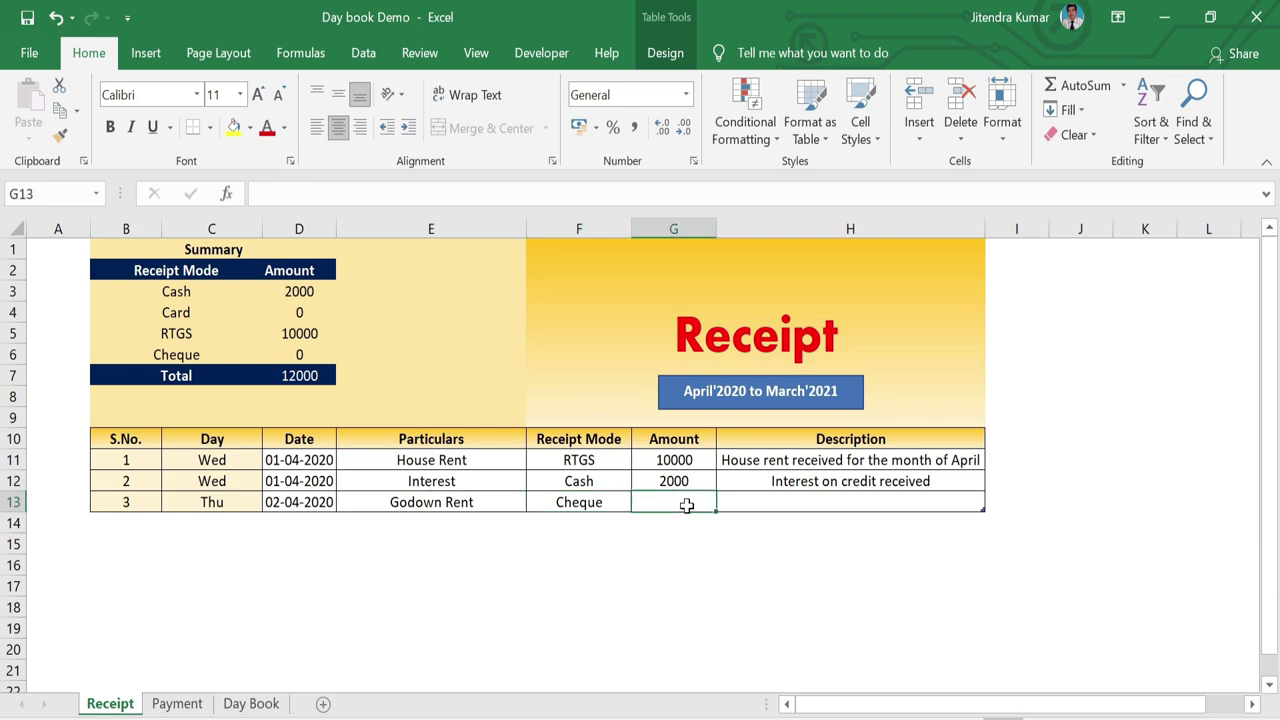
{"action": "type", "text": "1000"}
{"action": "left_click", "coordinate": [766, 503]}
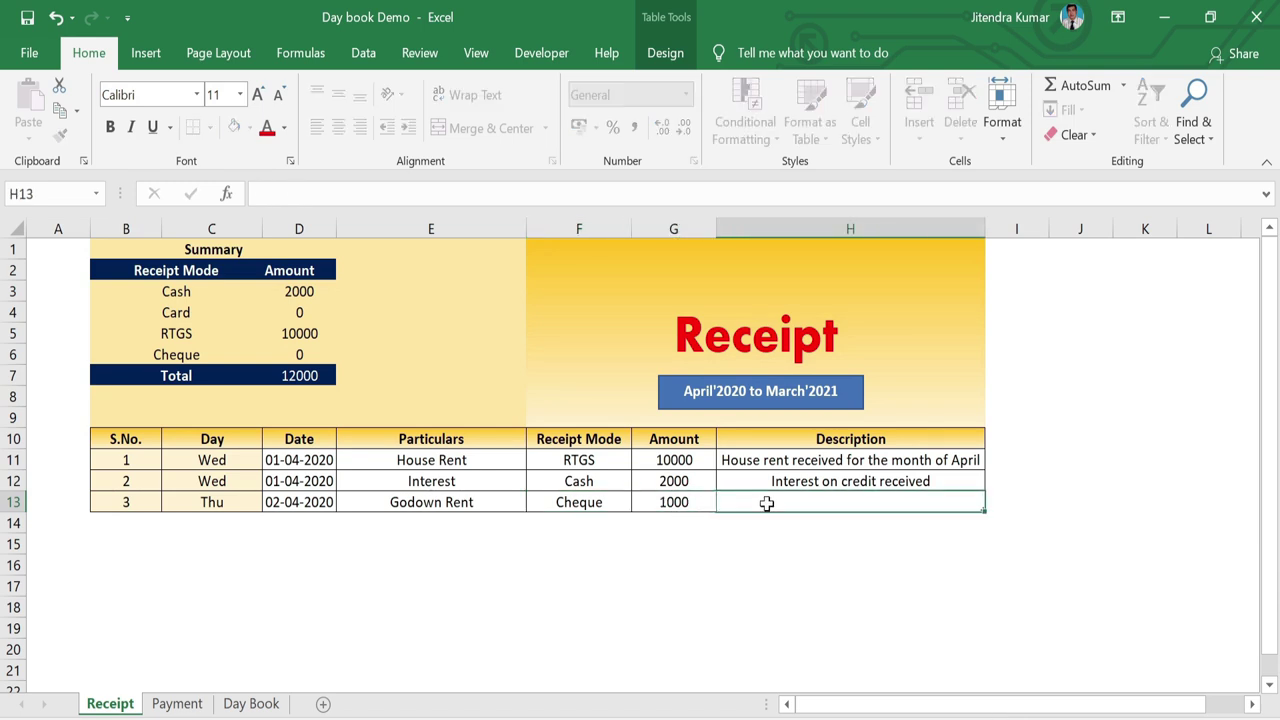
{"action": "type", "text": "Godown rent recieved"}
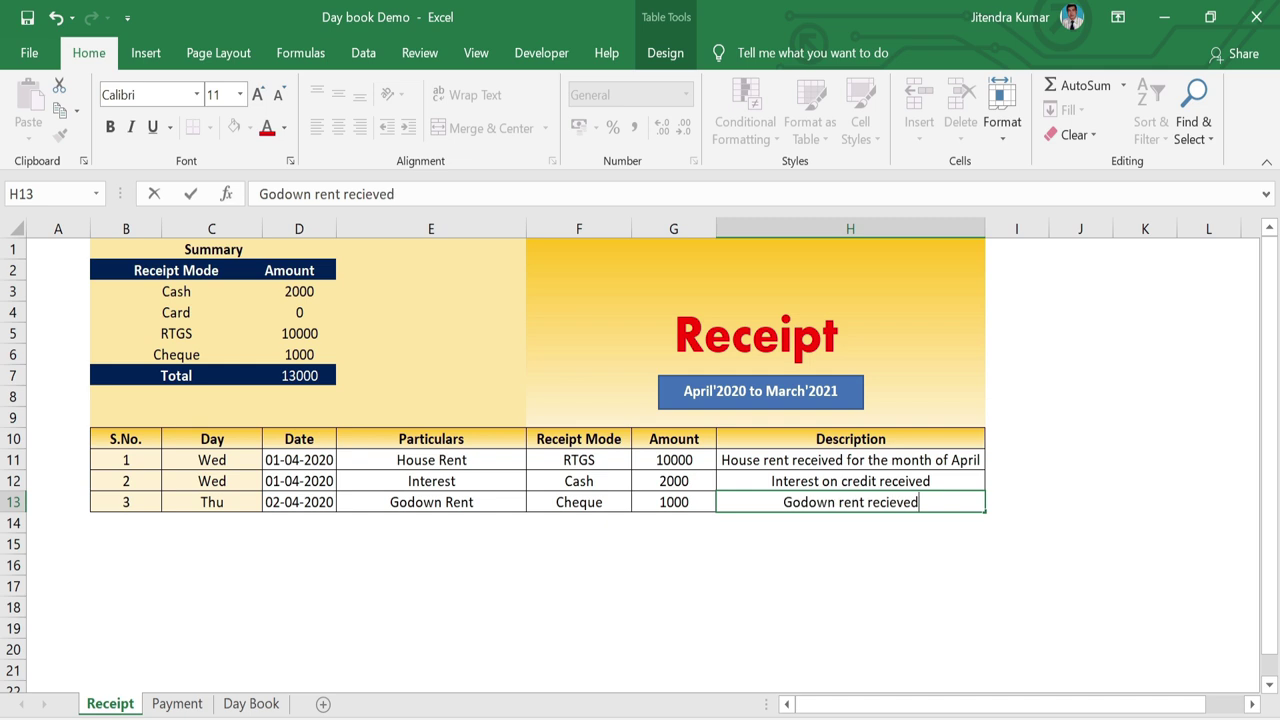
{"action": "left_click", "coordinate": [673, 543]}
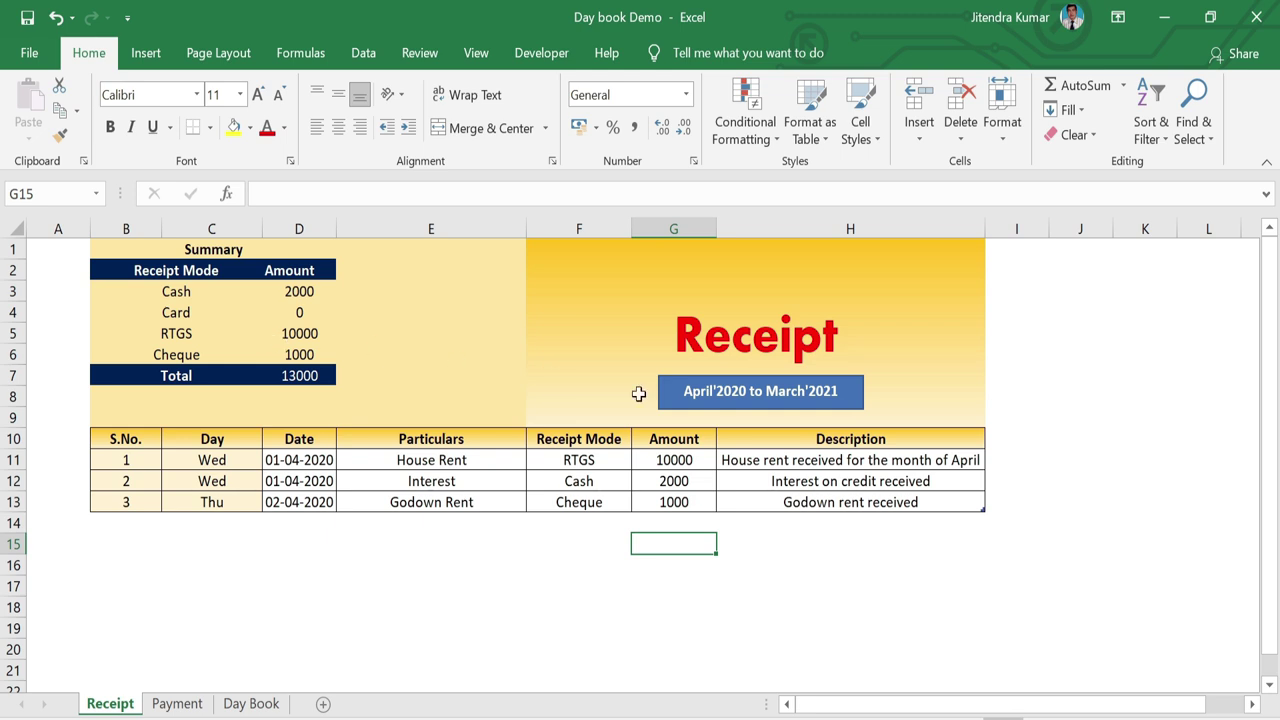
{"action": "left_click", "coordinate": [686, 458]}
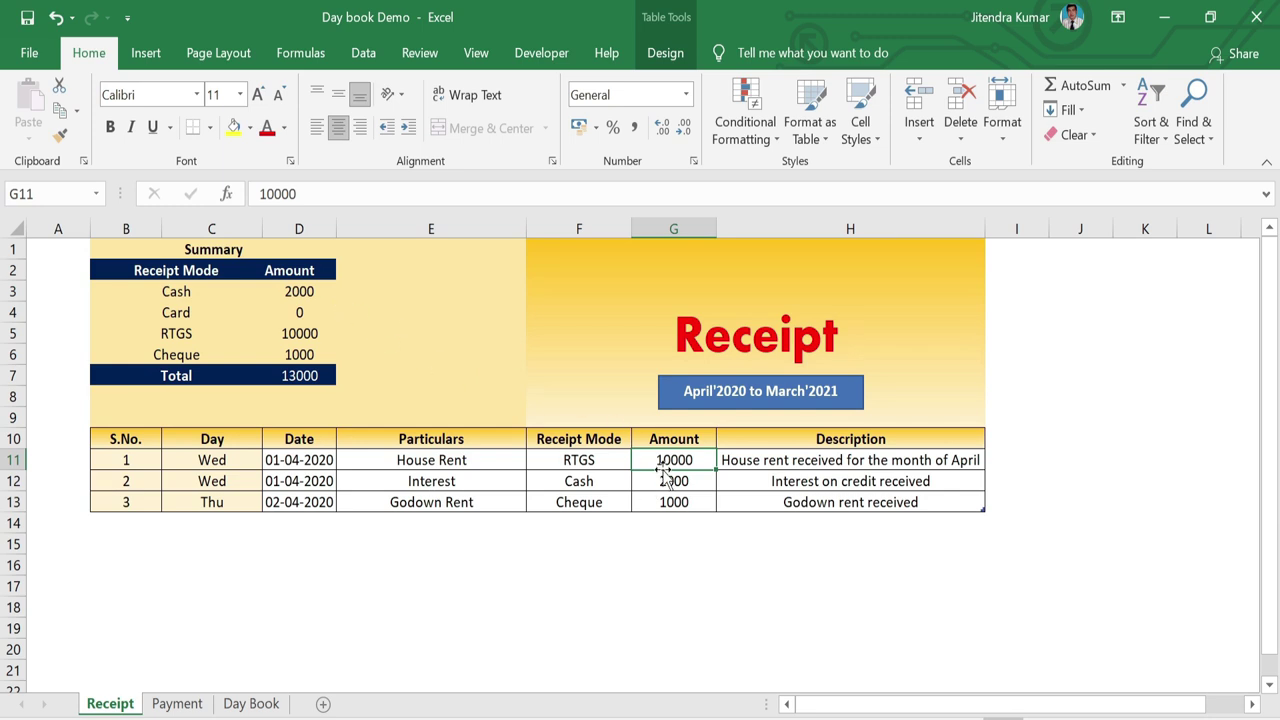
{"action": "key", "text": "Down"}
{"action": "key", "text": "Down"}
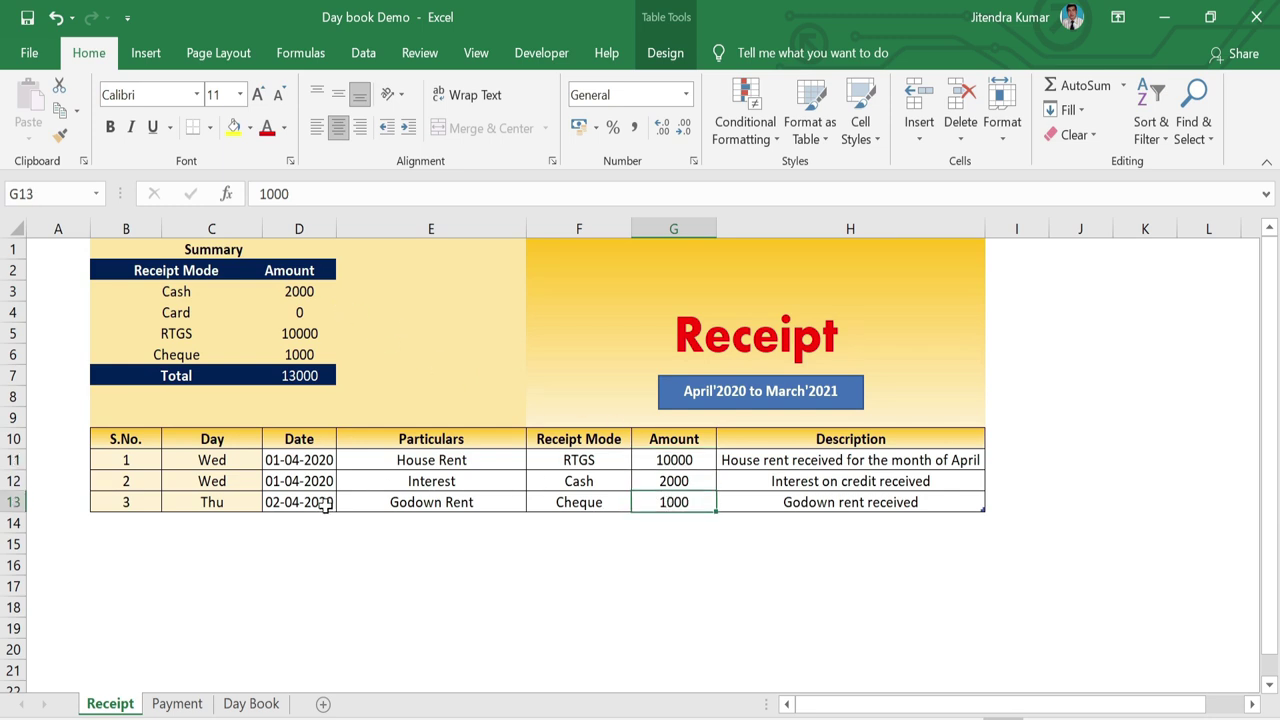
{"action": "left_click", "coordinate": [177, 703]}
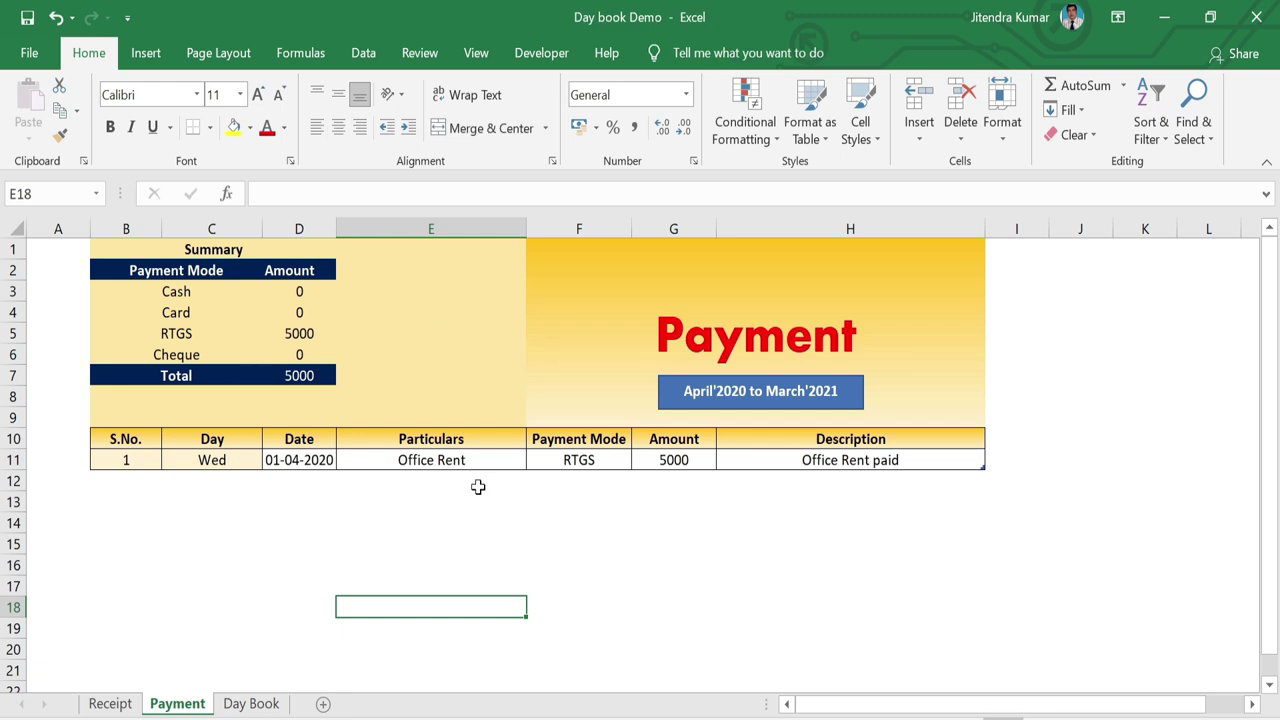
Start the payment in D12 with date 02-04, Vehicle Rent, and payment mode Card
{"action": "left_click", "coordinate": [316, 483]}
{"action": "type", "text": "02/"}
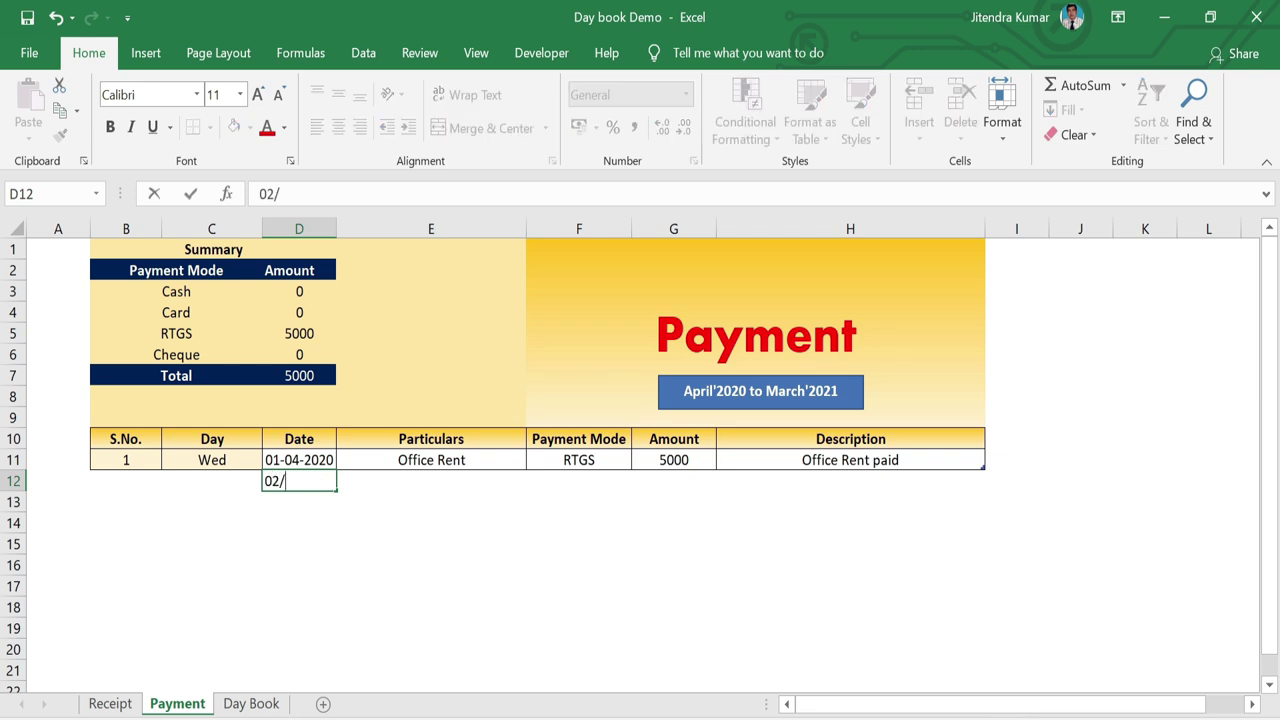
{"action": "type", "text": "04"}
{"action": "key", "text": "Tab"}
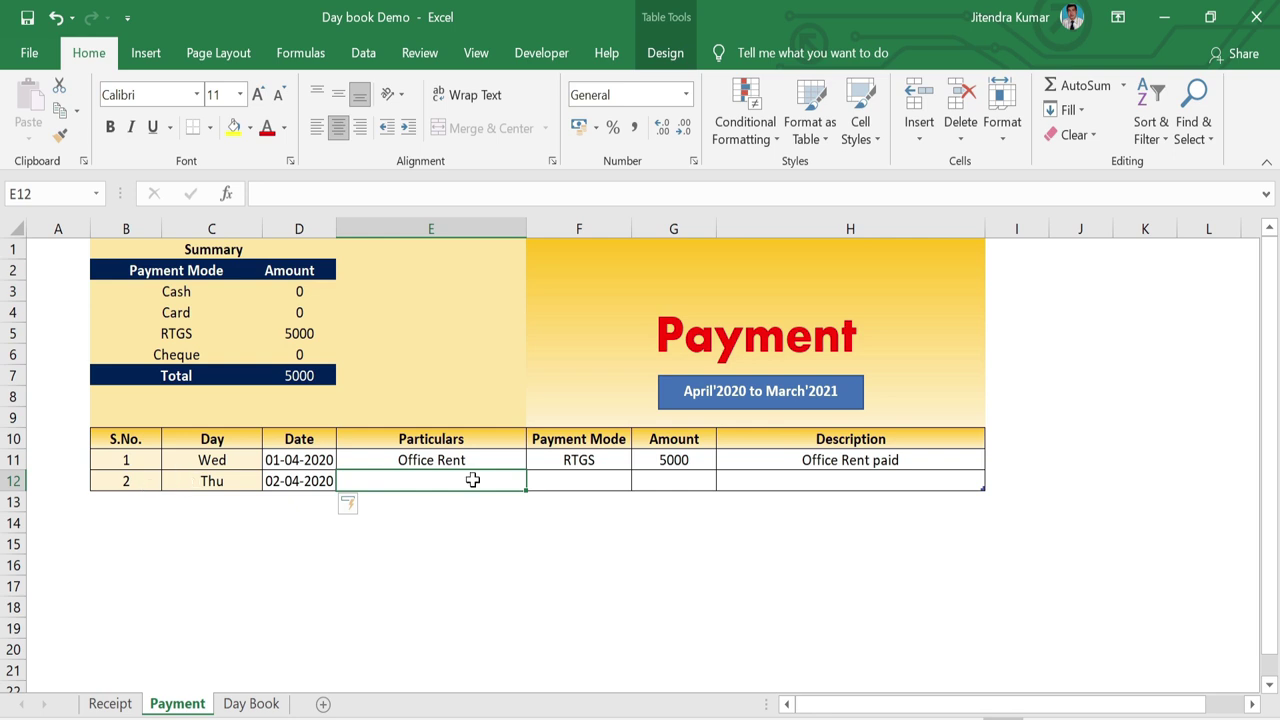
{"action": "type", "text": "Vehicle Rent"}
{"action": "key", "text": "Tab"}
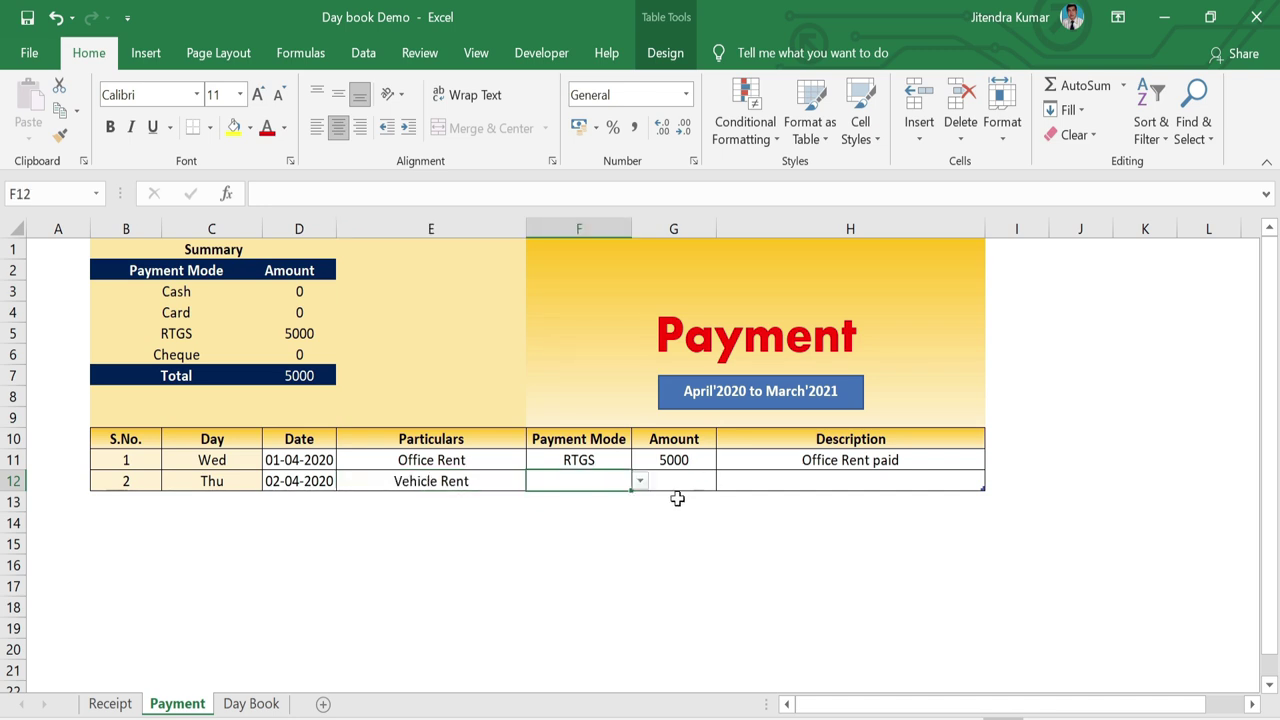
{"action": "left_click", "coordinate": [641, 482]}
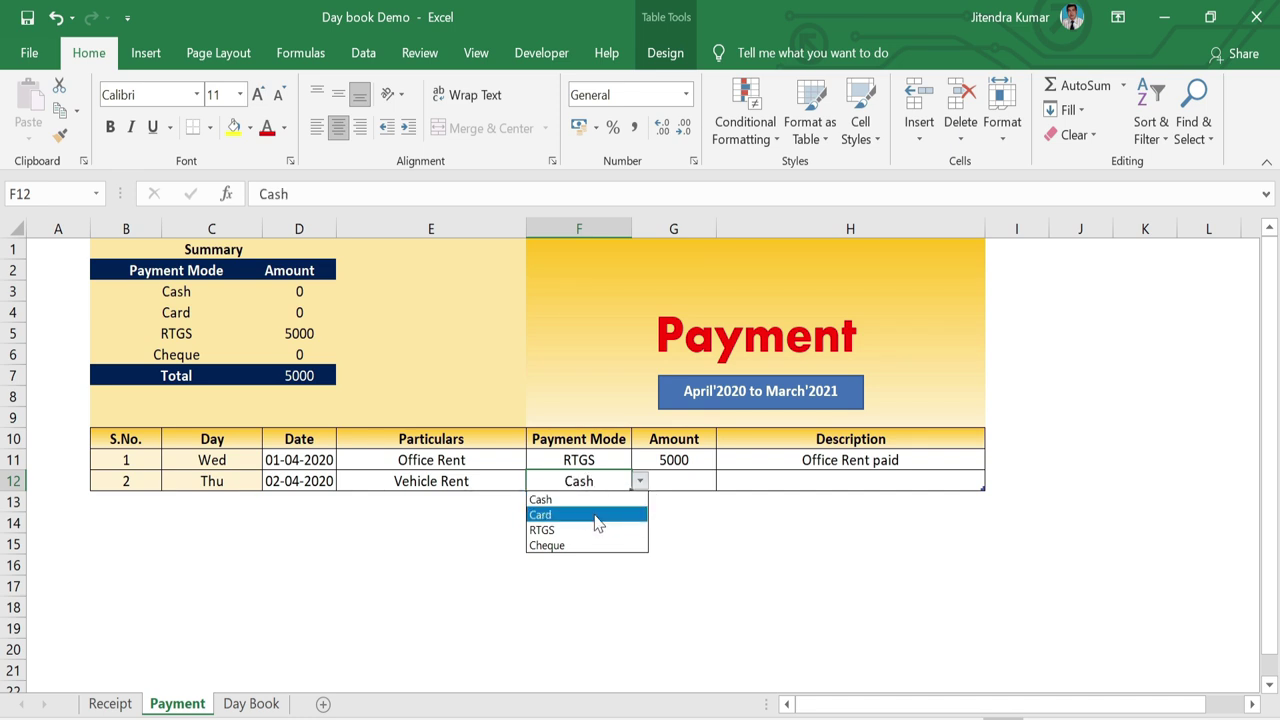
{"action": "left_click", "coordinate": [585, 514]}
Give the payment amount 1000 and description 'Vehicle rent received', then view the Day Book
{"action": "left_click", "coordinate": [685, 482]}
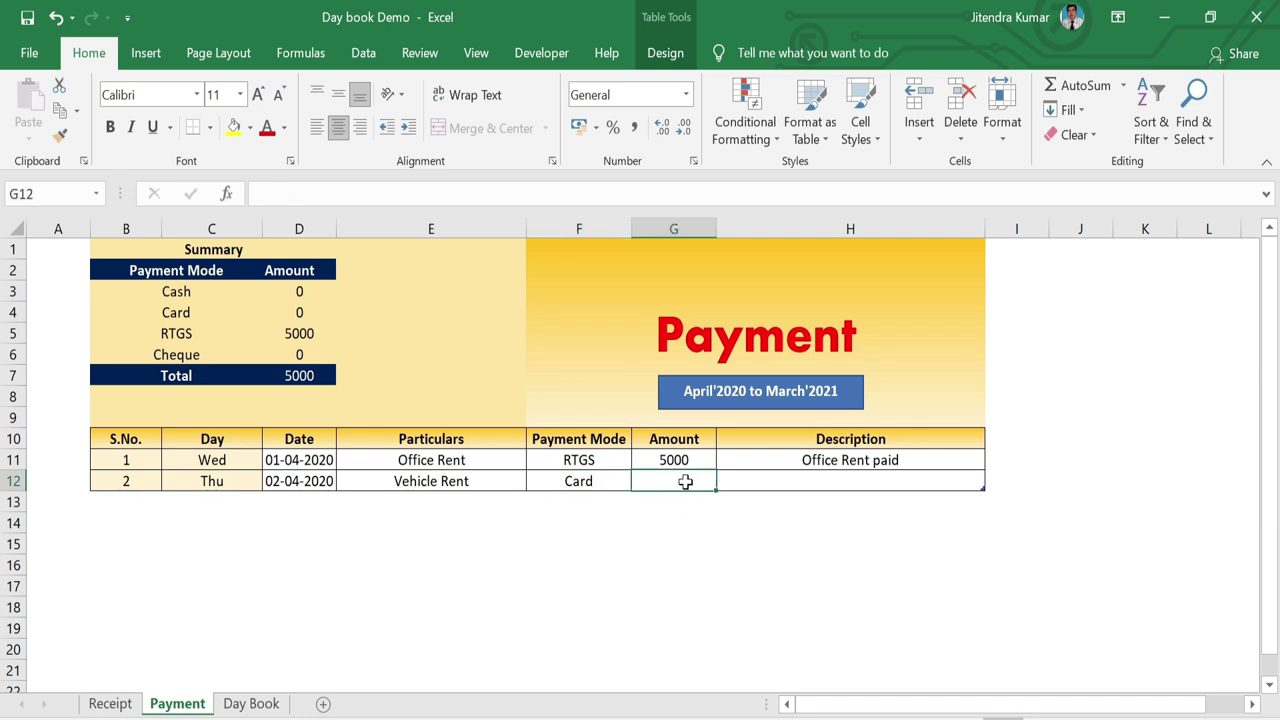
{"action": "type", "text": "1000"}
{"action": "key", "text": "Tab"}
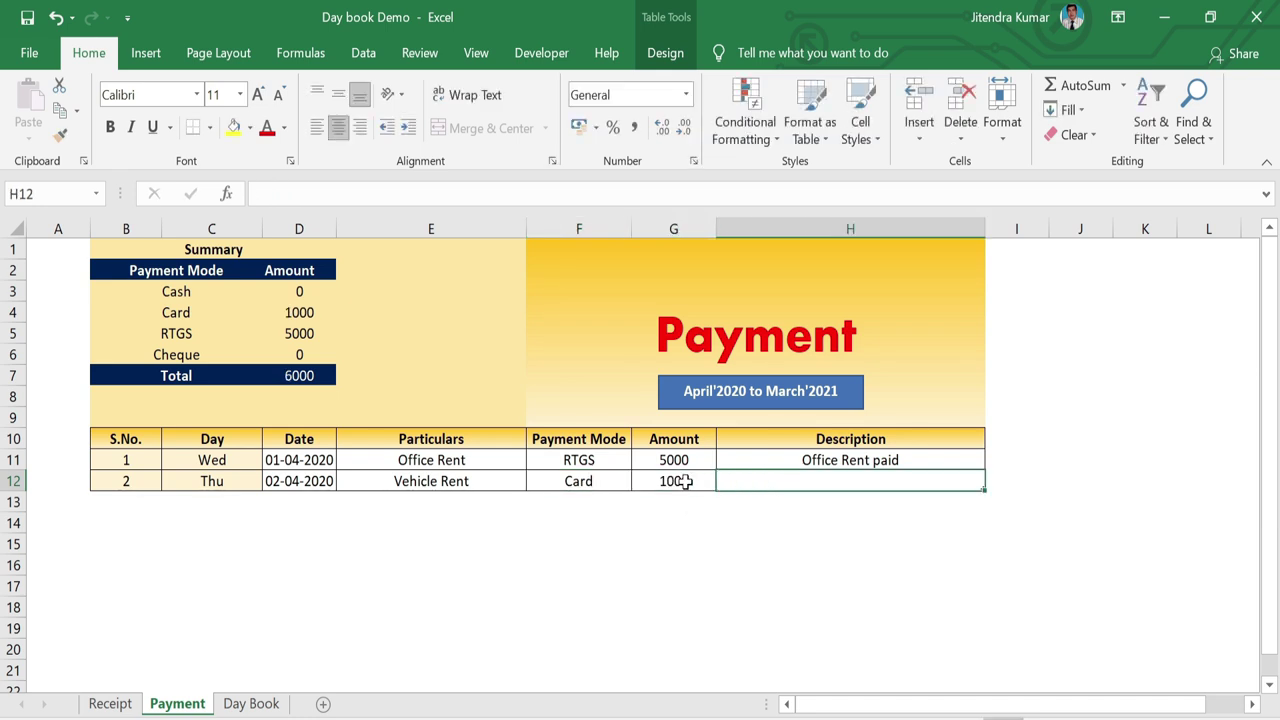
{"action": "type", "text": "Vehicle rent received"}
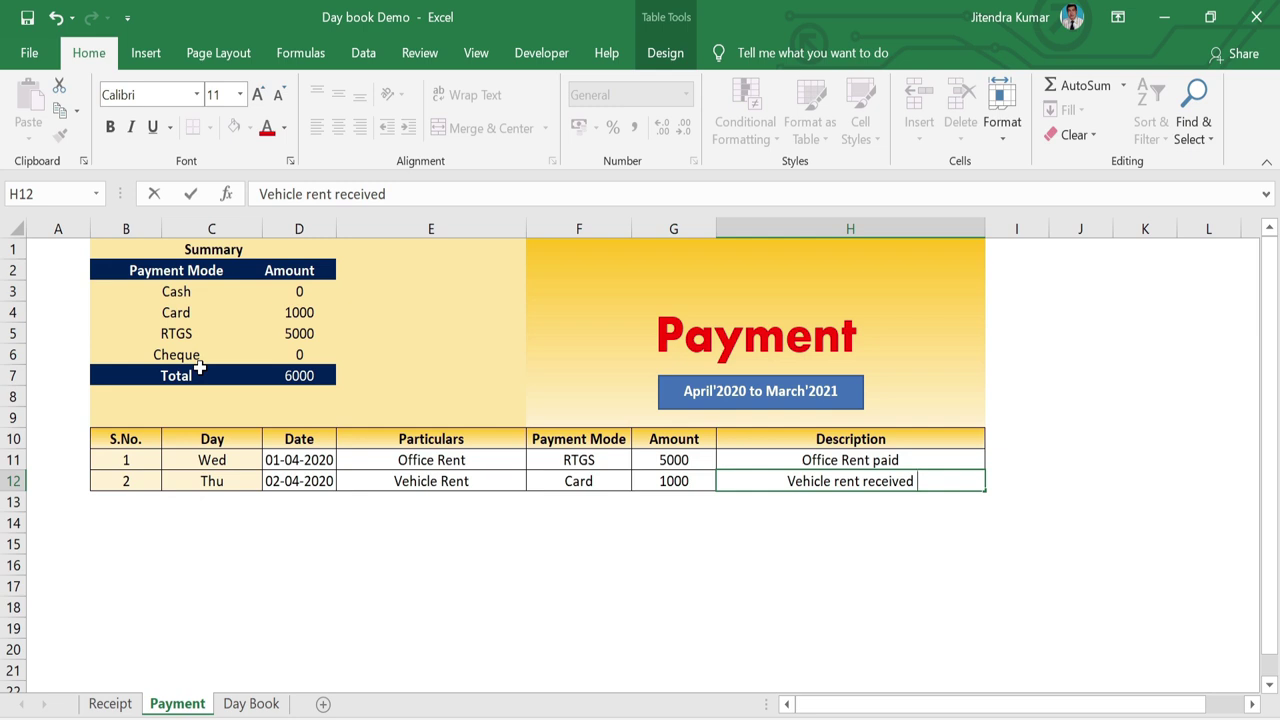
{"action": "left_click", "coordinate": [252, 704]}
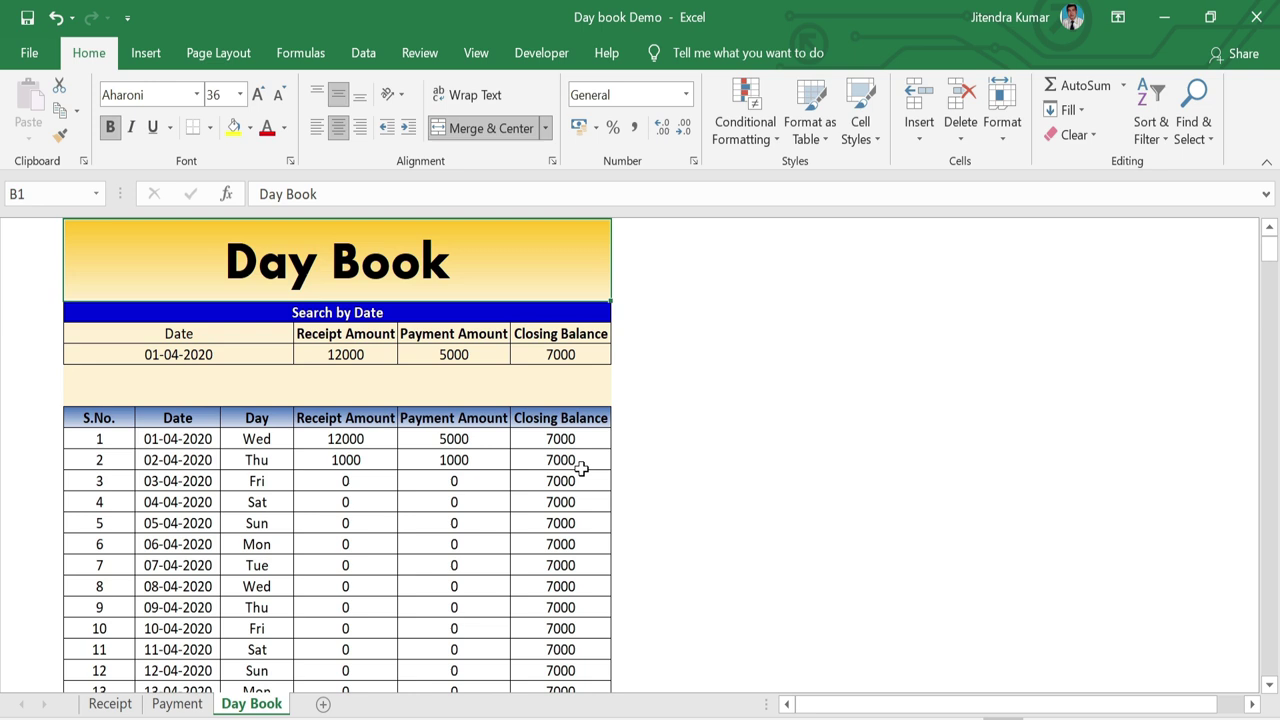
Change the search date in B7 from 01 to 02-04-2020 and select that day's row in the list
{"action": "left_click", "coordinate": [259, 353]}
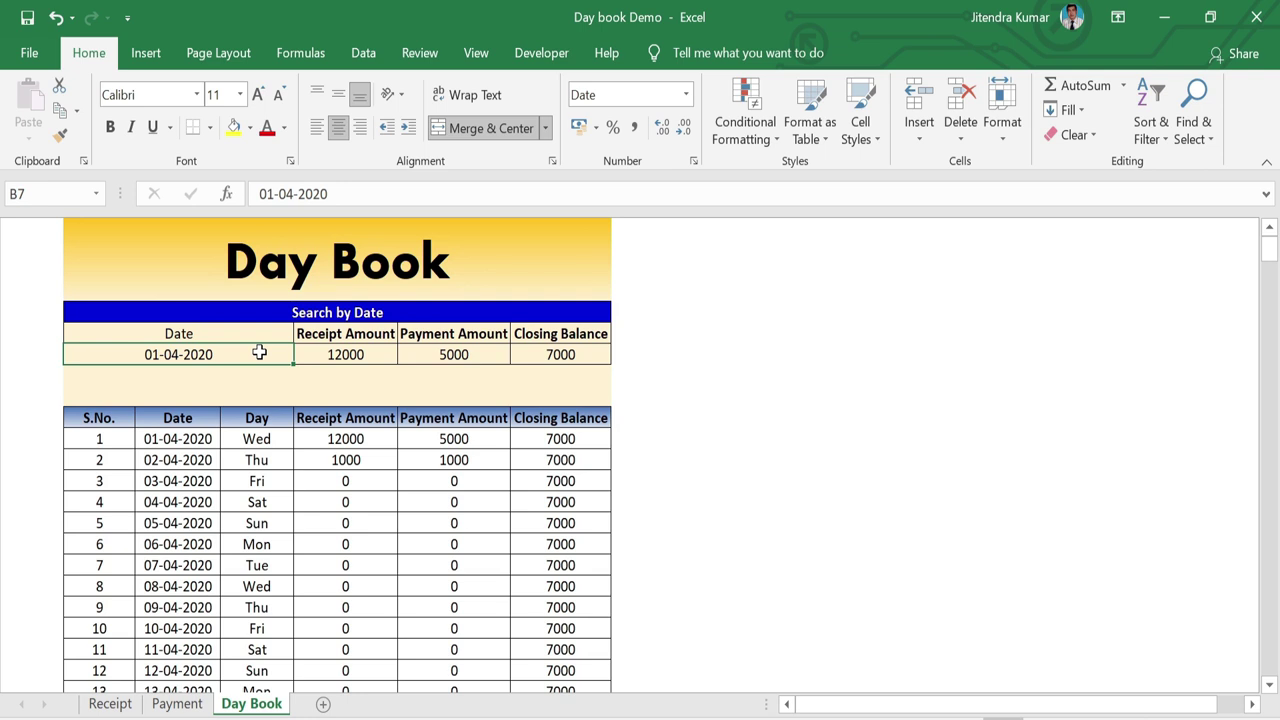
{"action": "double_click", "coordinate": [160, 354]}
{"action": "key", "text": "BackSpace"}
{"action": "type", "text": "2"}
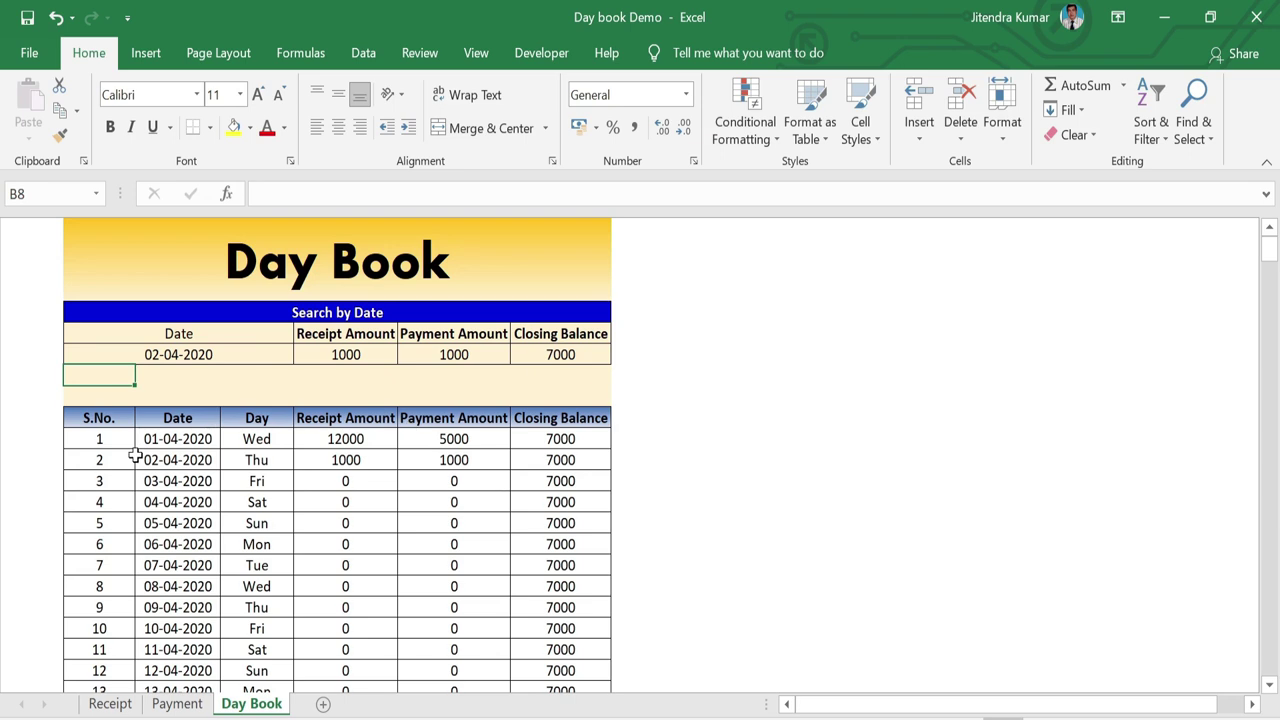
{"action": "left_click", "coordinate": [168, 460]}
{"action": "left_click_drag", "start_coordinate": [302, 467], "coordinate": [560, 460]}
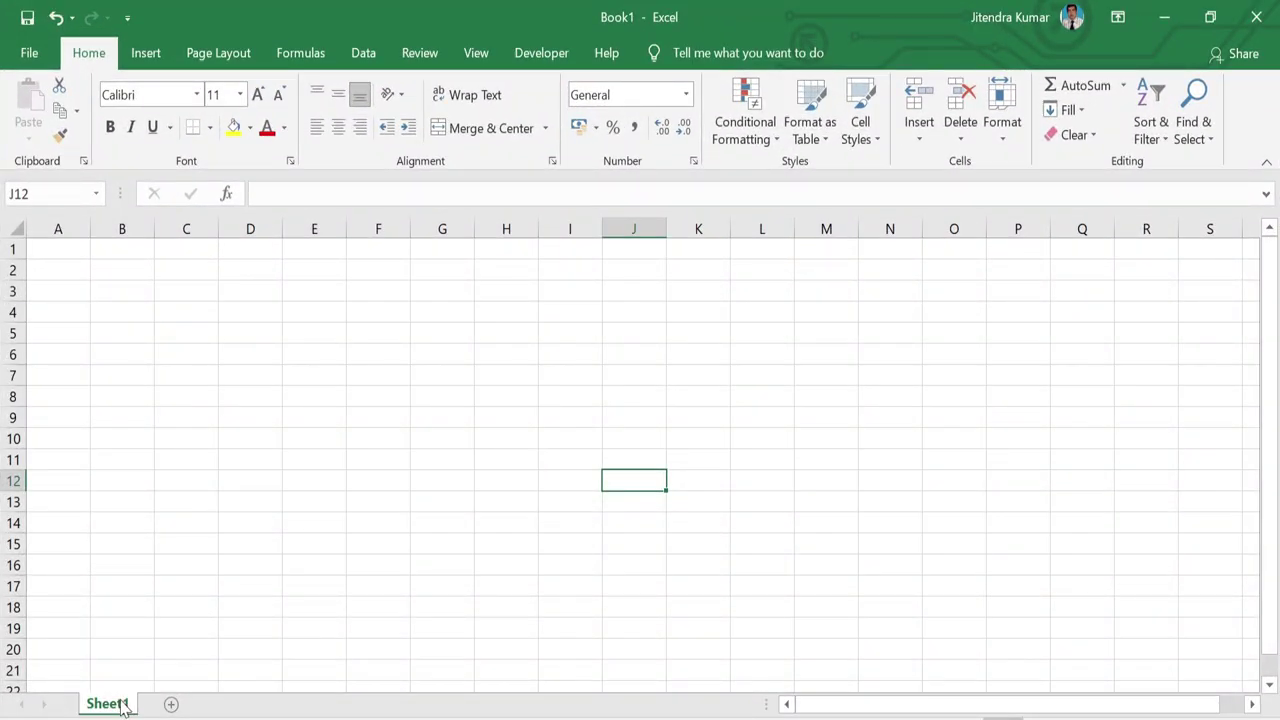
Rename Sheet1 to Receipt and add a second sheet named Payment
{"action": "right_click", "coordinate": [122, 705]}
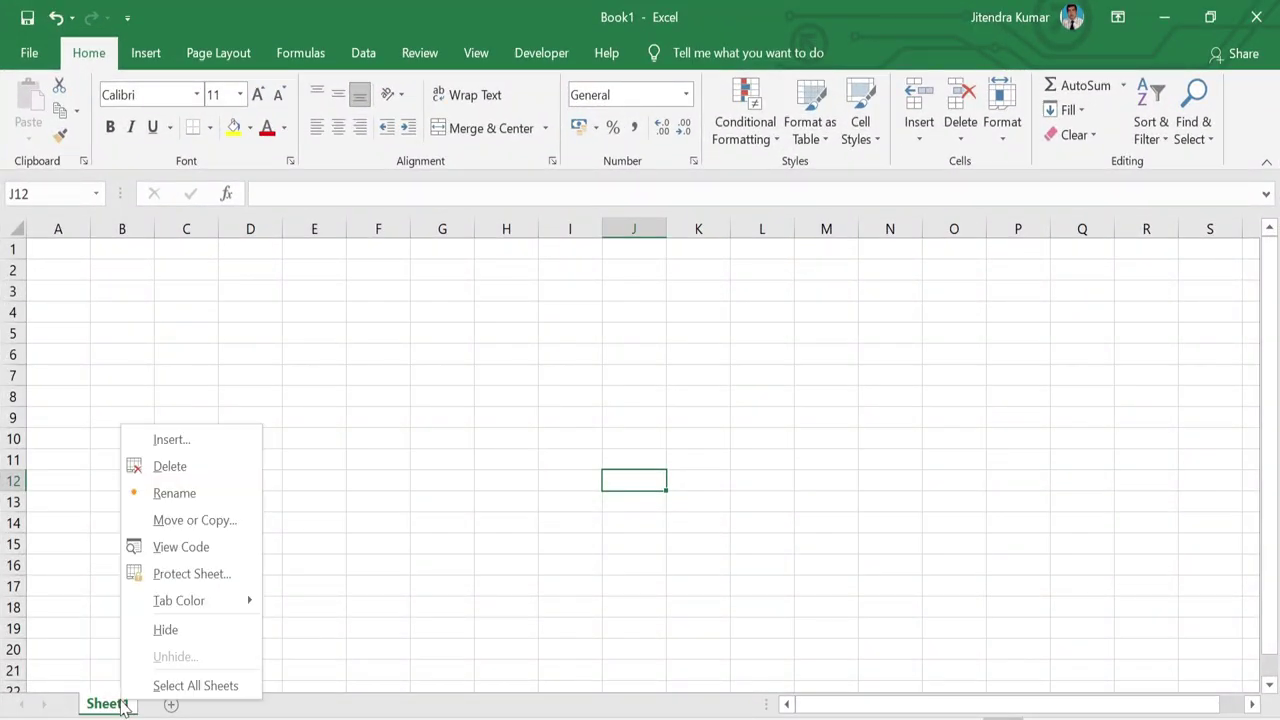
{"action": "left_click", "coordinate": [193, 498]}
{"action": "type", "text": "Re"}
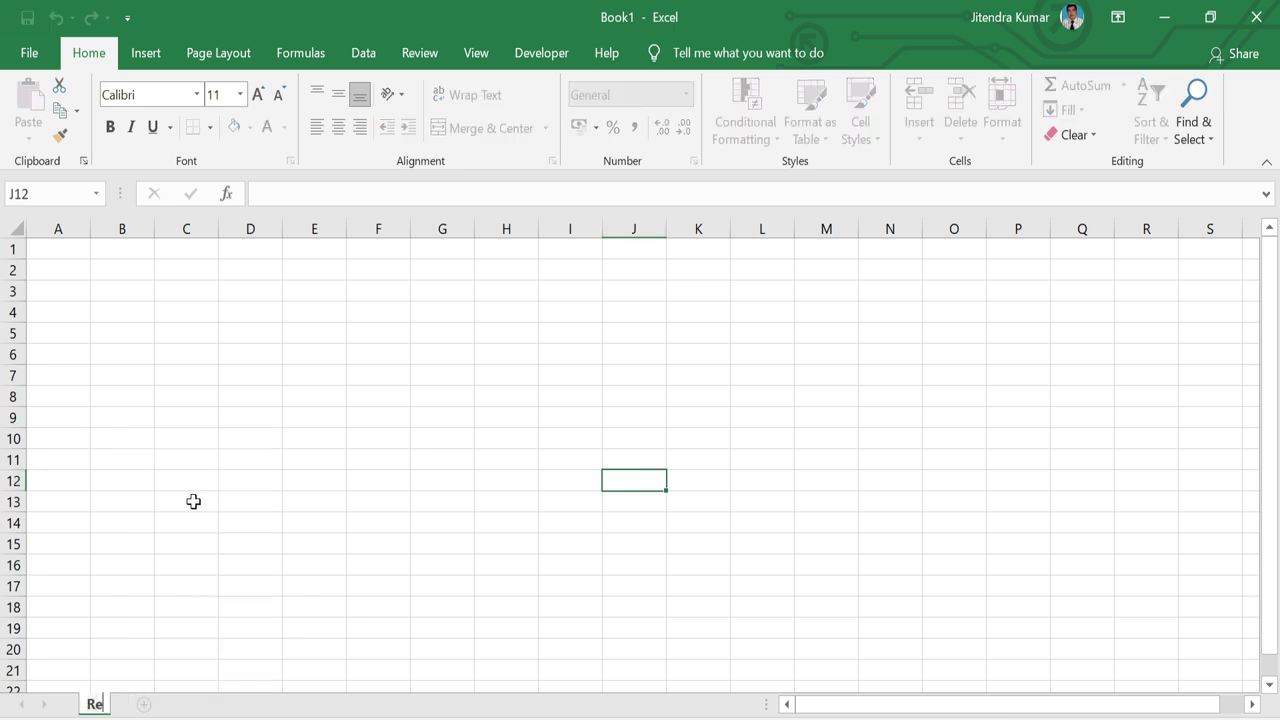
{"action": "type", "text": "ceipt"}
{"action": "left_click", "coordinate": [193, 501]}
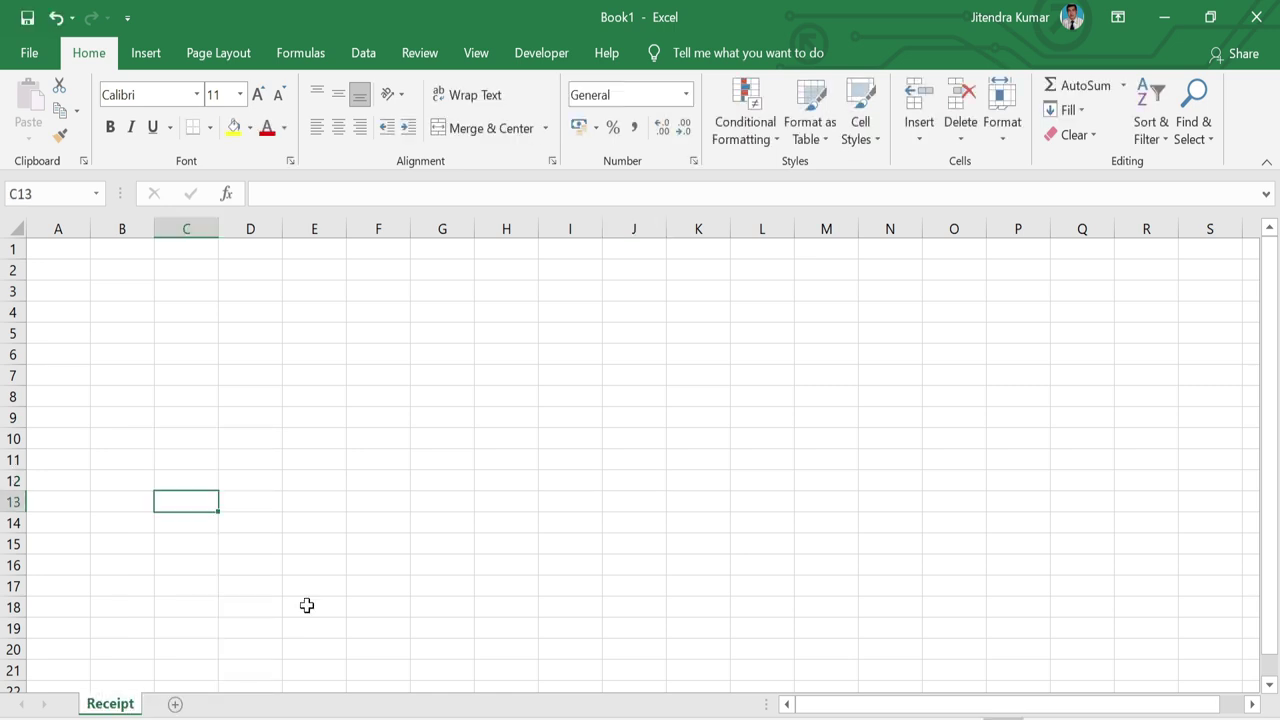
{"action": "left_click", "coordinate": [177, 706]}
{"action": "right_click", "coordinate": [175, 705]}
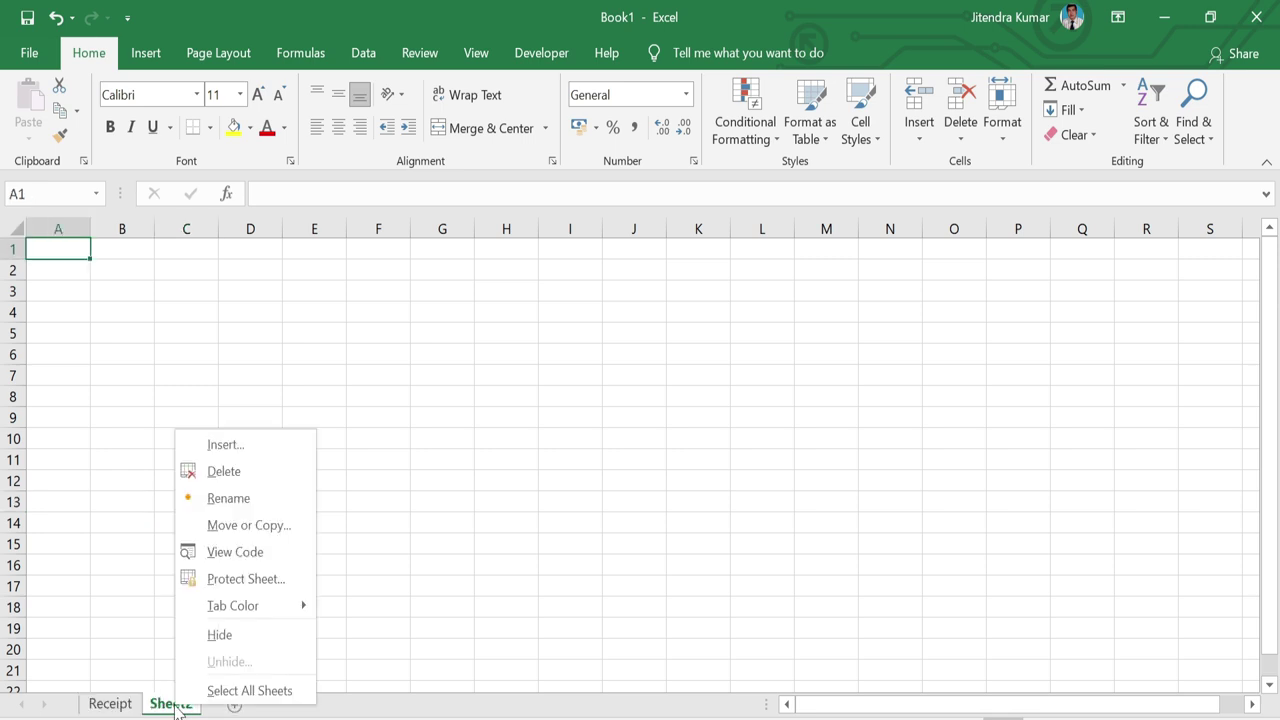
{"action": "left_click", "coordinate": [208, 505]}
{"action": "type", "text": "Payment"}
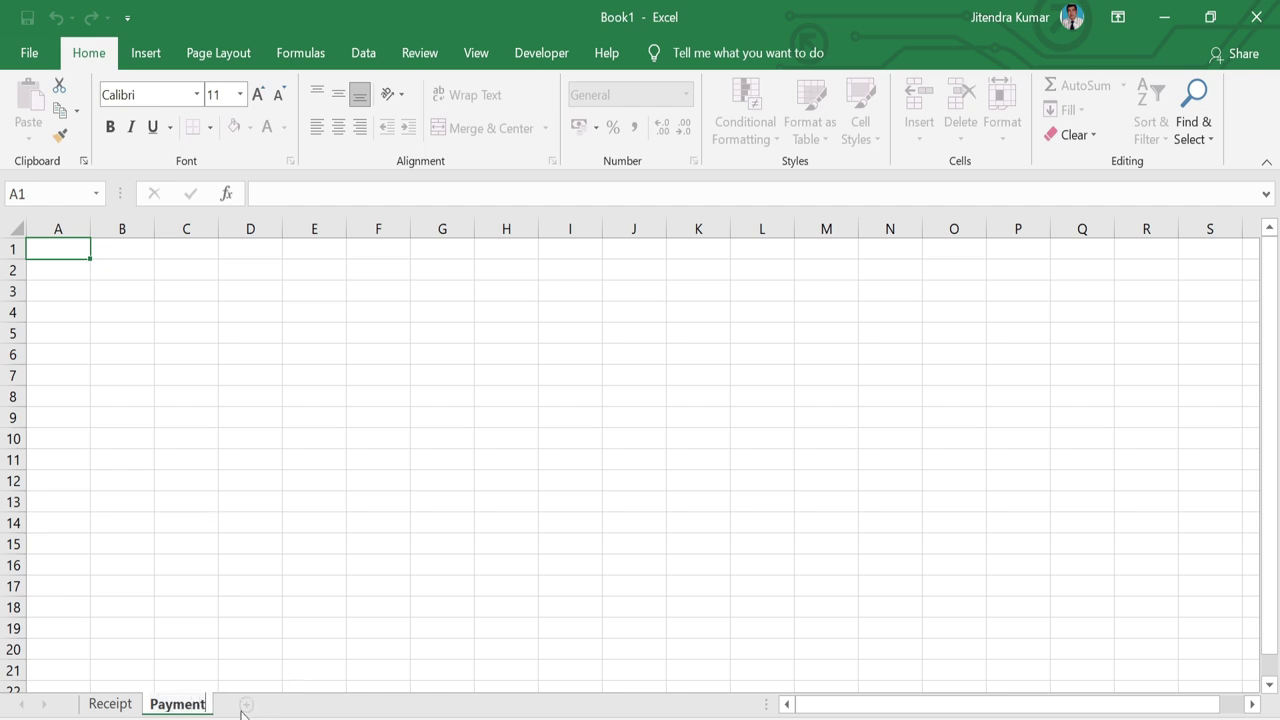
Add a third sheet named Day Book and go back to the Receipt sheet
{"action": "left_click", "coordinate": [240, 706]}
{"action": "right_click", "coordinate": [241, 712]}
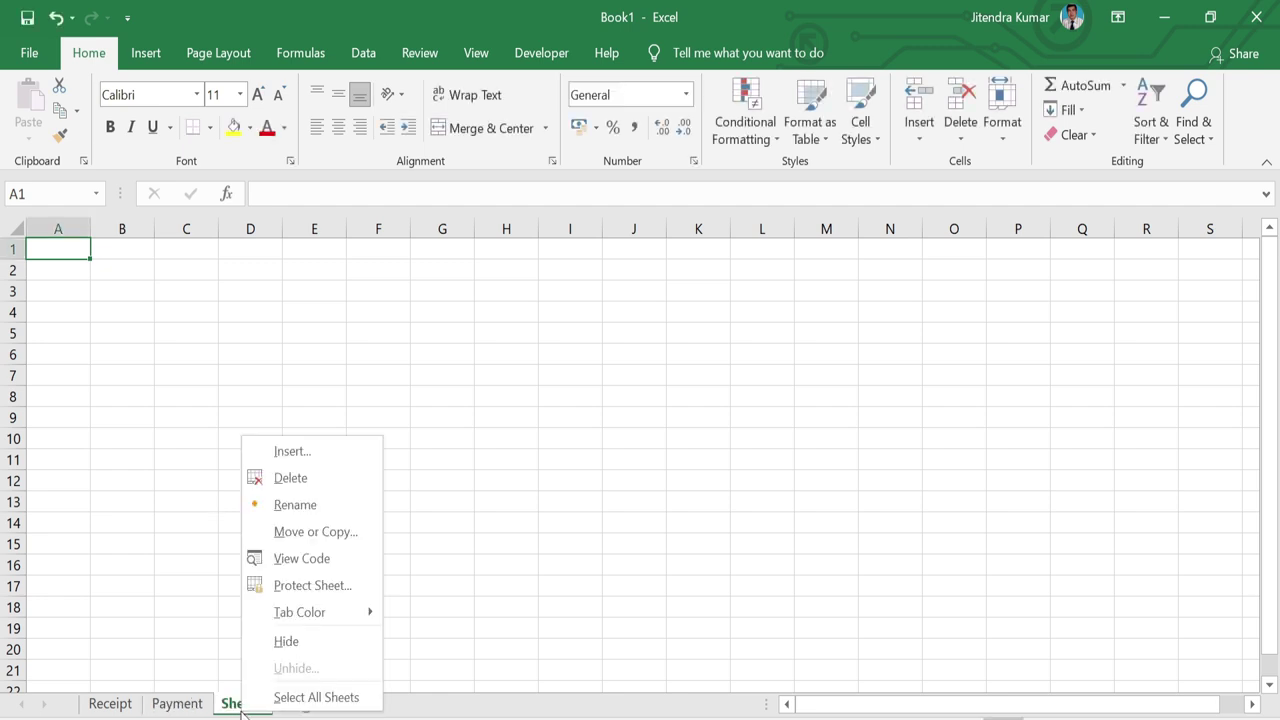
{"action": "left_click", "coordinate": [309, 507]}
{"action": "type", "text": "Day Book"}
{"action": "left_click", "coordinate": [385, 550]}
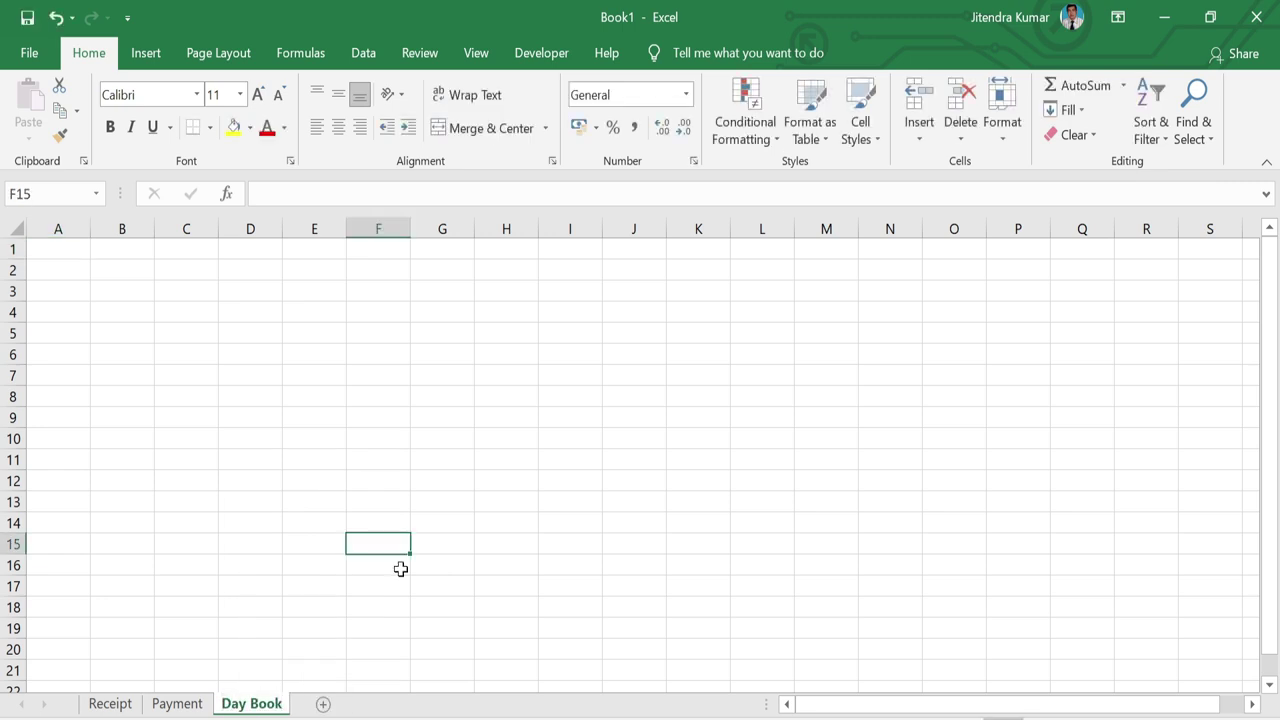
{"action": "left_click", "coordinate": [134, 704]}
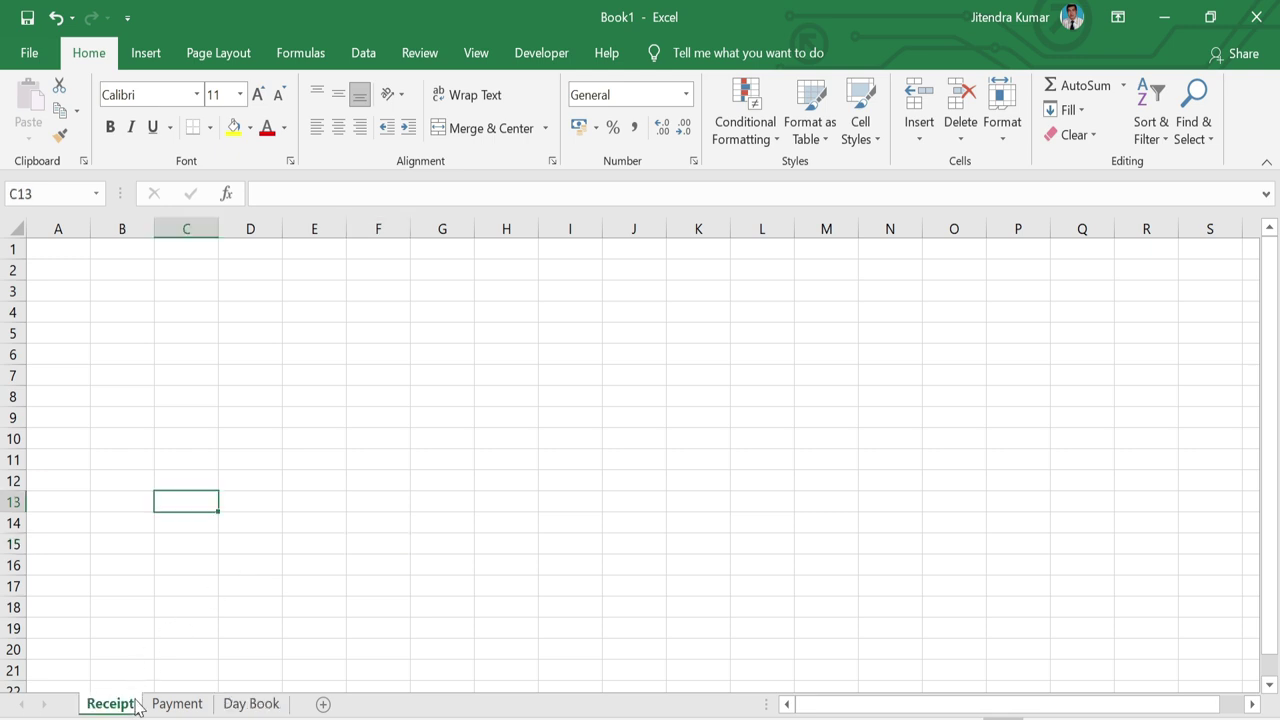
Type the headings S.No., Day, Date and Particulars across B10:E10
{"action": "left_click", "coordinate": [144, 439]}
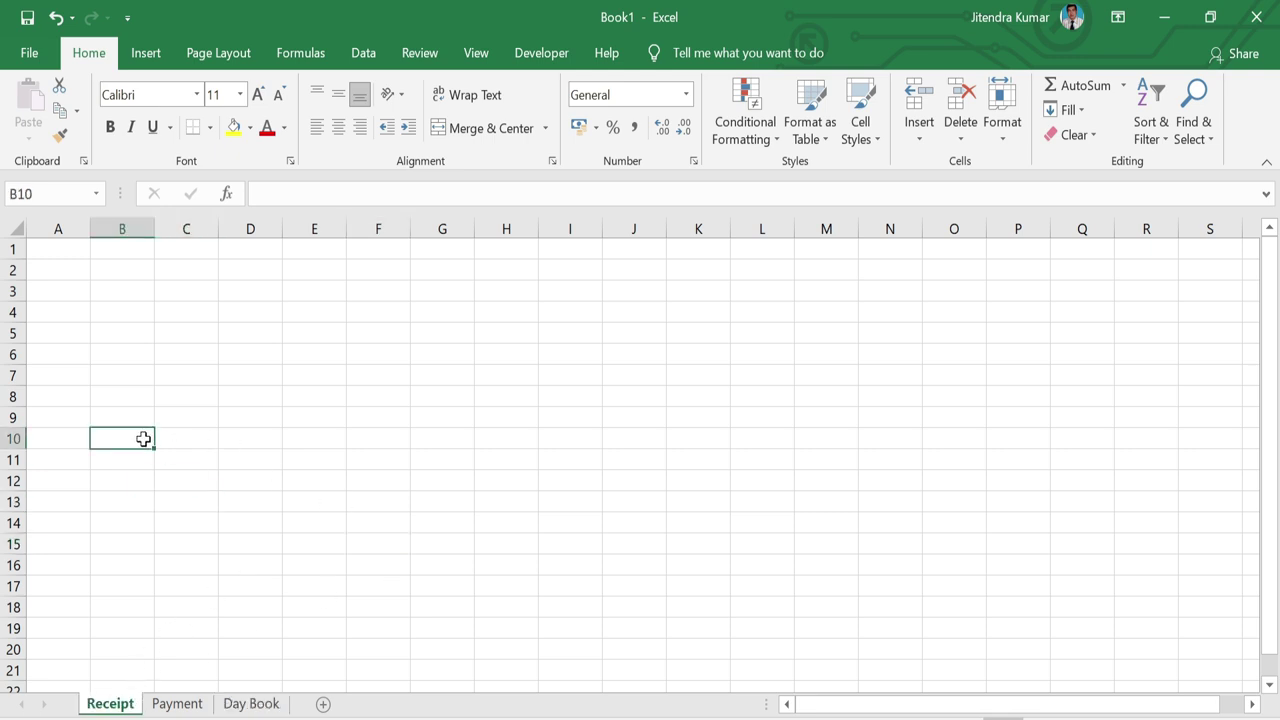
{"action": "type", "text": "S"}
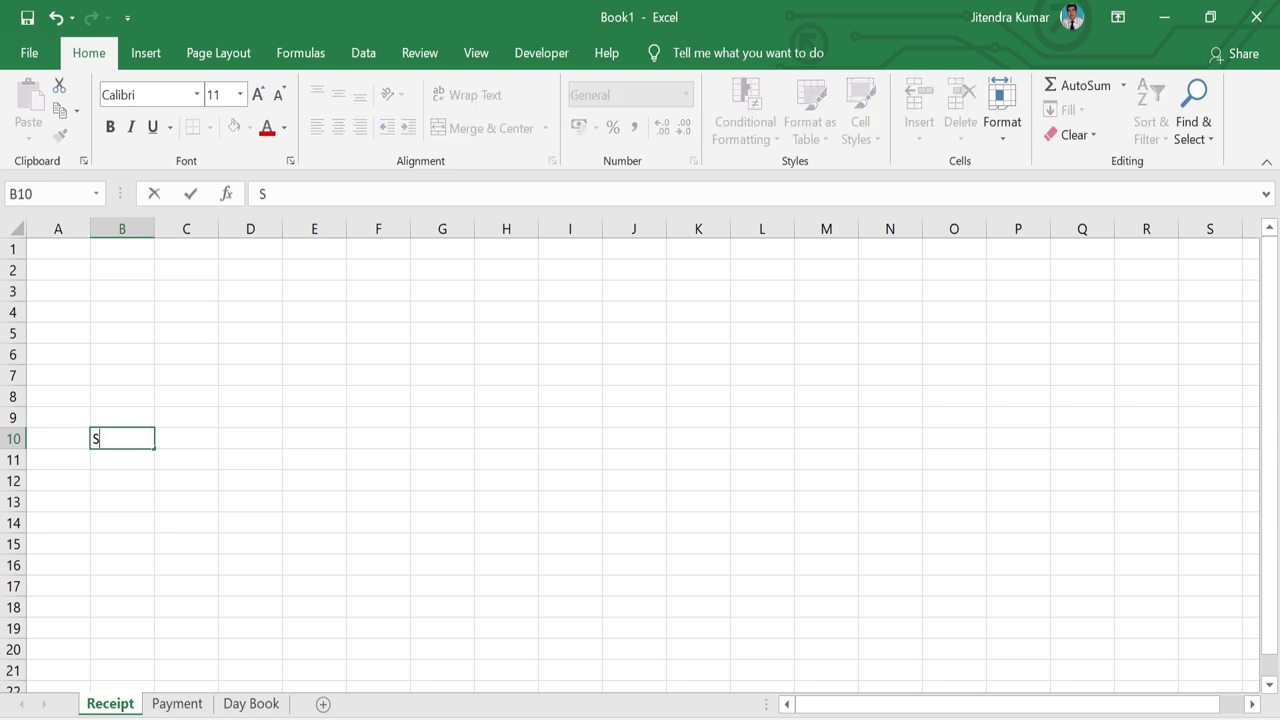
{"action": "type", "text": ".N"}
{"action": "type", "text": "o."}
{"action": "key", "text": "Tab"}
{"action": "type", "text": "Day"}
{"action": "key", "text": "Tab"}
{"action": "type", "text": "Da"}
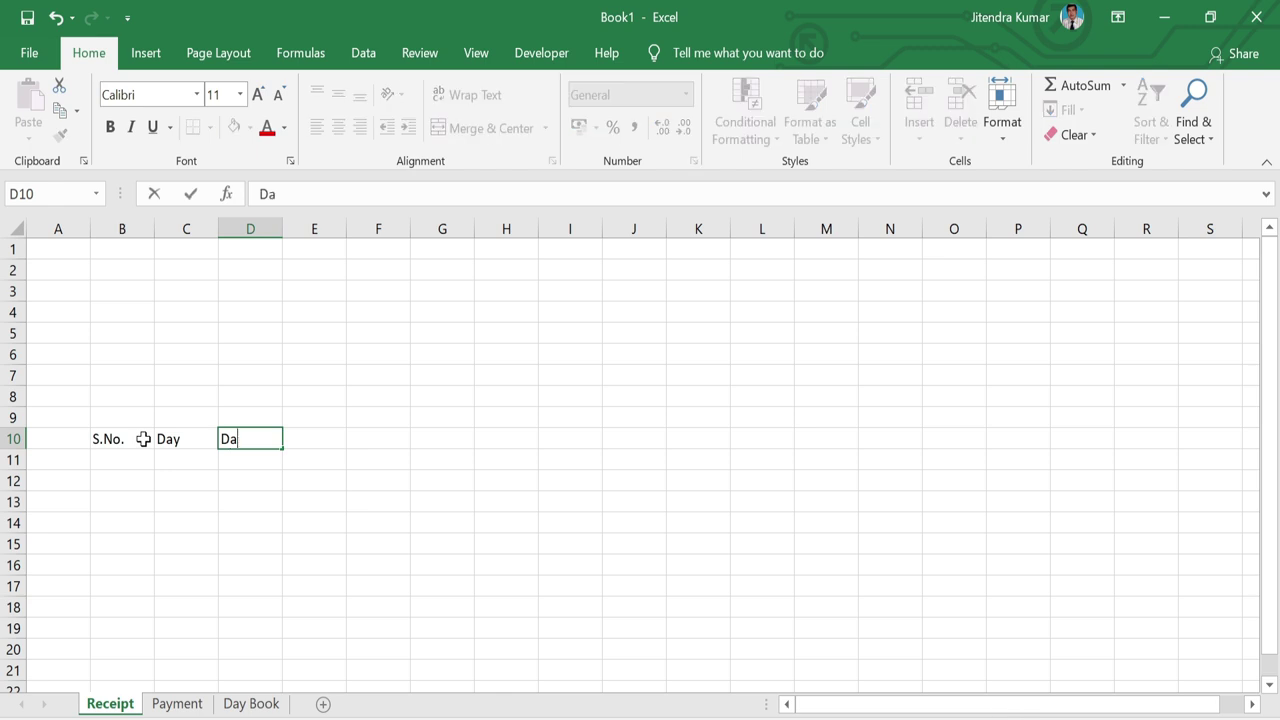
{"action": "type", "text": "te"}
{"action": "key", "text": "Tab"}
{"action": "type", "text": "Particulars"}
{"action": "key", "text": "Tab"}
Add the headings Receipt Mode, Amount and Description in F10:H10, then select B10:H12
{"action": "type", "text": "Re"}
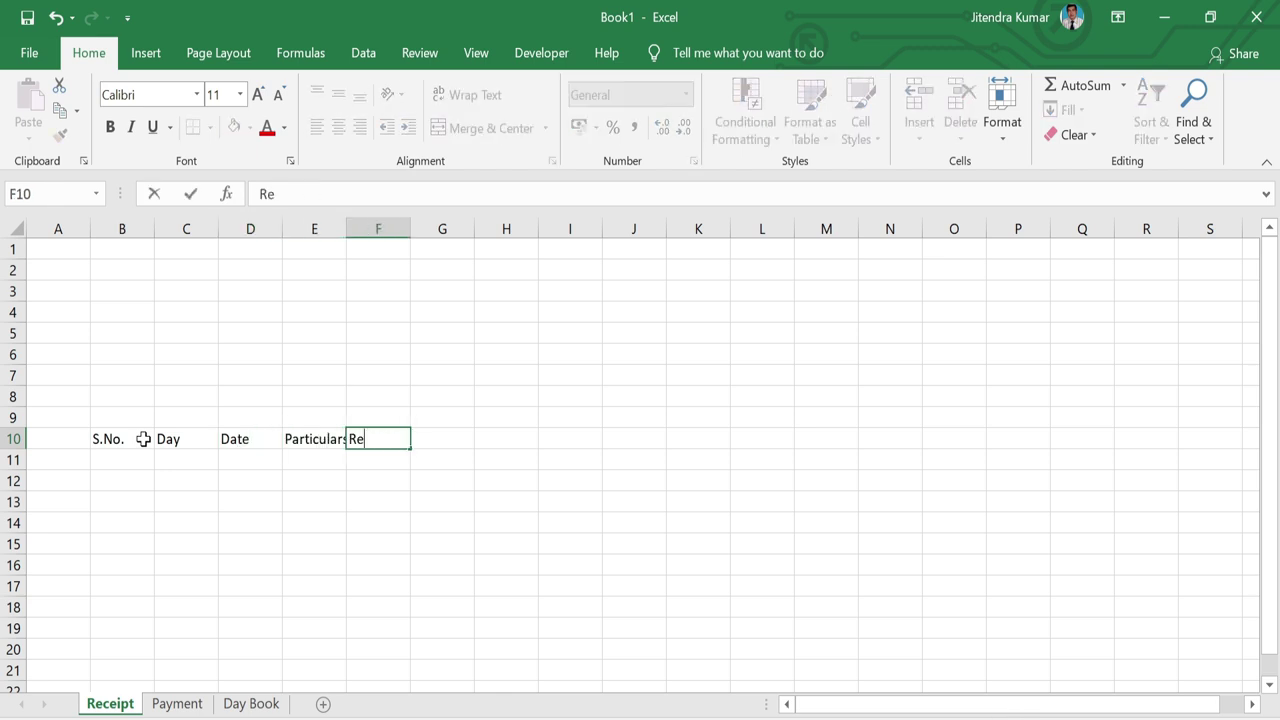
{"action": "type", "text": "ceipt Mode"}
{"action": "key", "text": "Tab"}
{"action": "type", "text": "Payment"}
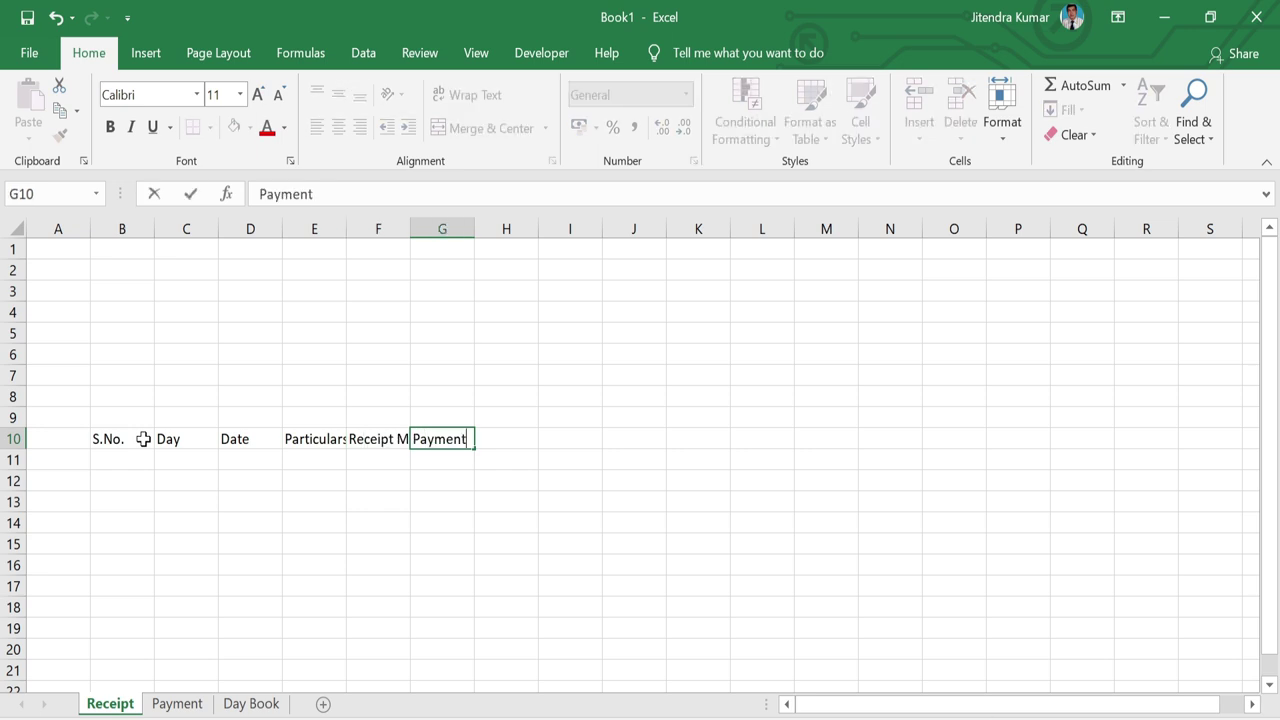
{"action": "key", "text": "ctrl+Return"}
{"action": "type", "text": "Amount"}
{"action": "key", "text": "Tab"}
{"action": "type", "text": "Description"}
{"action": "mouse_move", "coordinate": [143, 438]}
{"action": "left_mouse_down"}
{"action": "mouse_move", "coordinate": [531, 437]}
{"action": "mouse_move", "coordinate": [535, 471]}
{"action": "left_mouse_up"}
Create a table from B10:H12 with My table has headers ticked
{"action": "key", "text": "ctrl+t"}
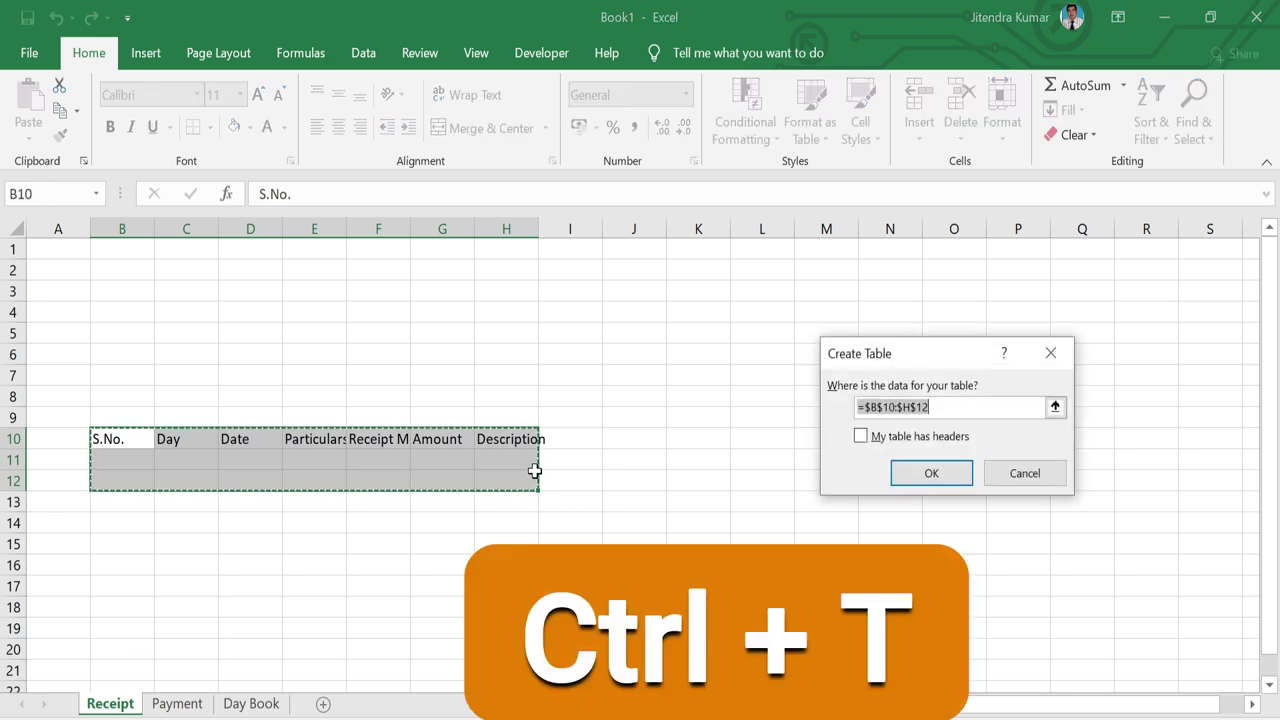
{"action": "key", "text": "Tab"}
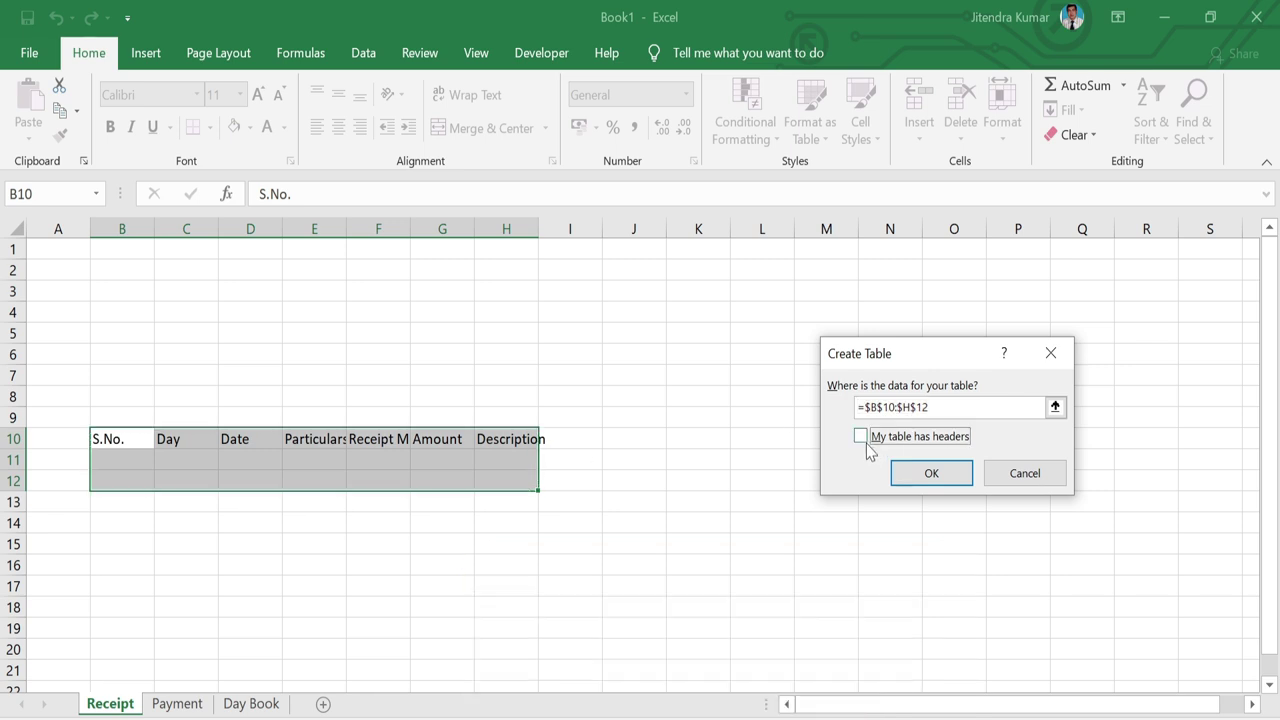
{"action": "left_click", "coordinate": [862, 440]}
{"action": "left_click", "coordinate": [942, 481]}
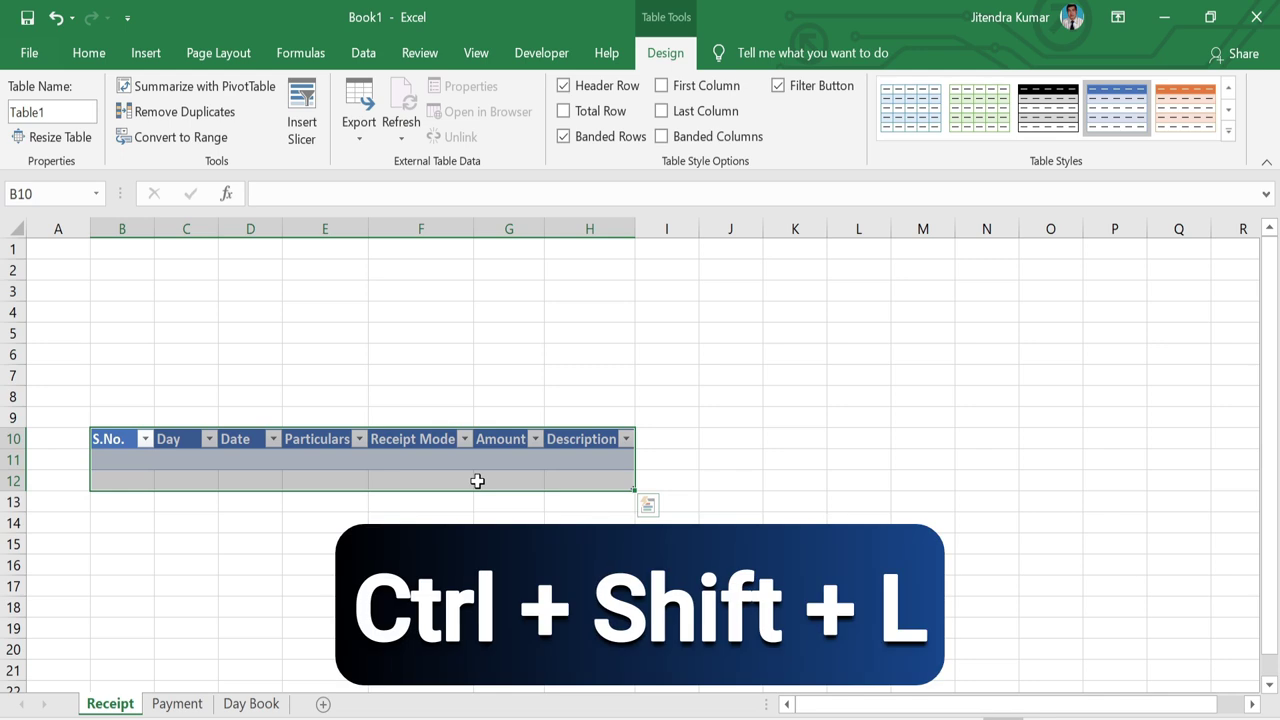
Turn off the table's filter buttons, clear its table style, and select heading row B10:H10
{"action": "key", "text": "ctrl+shift+l"}
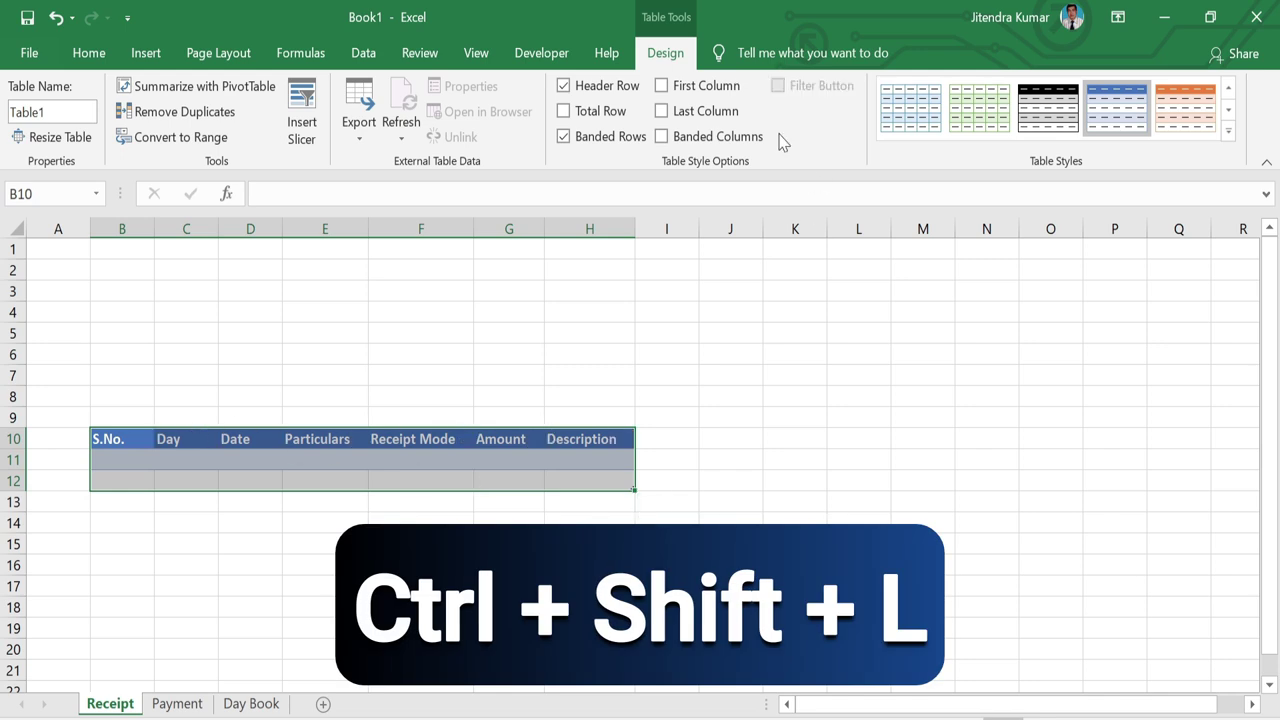
{"action": "left_click", "coordinate": [1228, 130]}
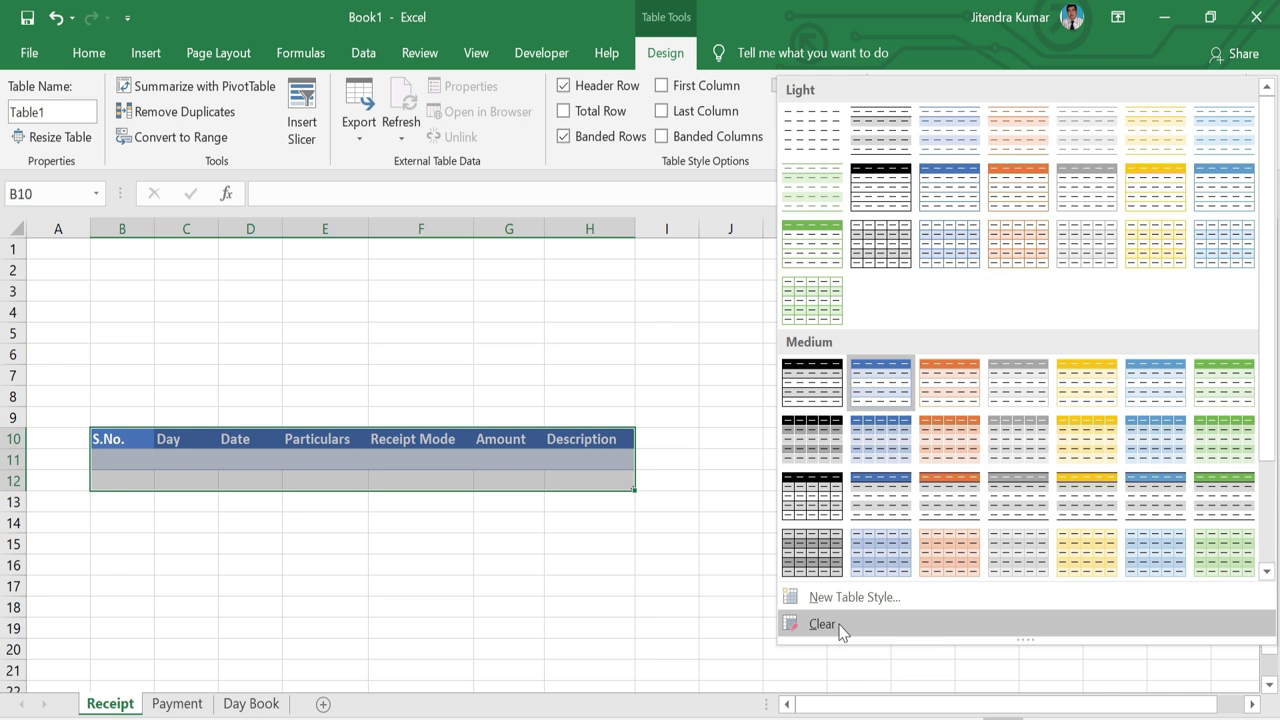
{"action": "left_click", "coordinate": [838, 625]}
{"action": "left_click", "coordinate": [376, 561]}
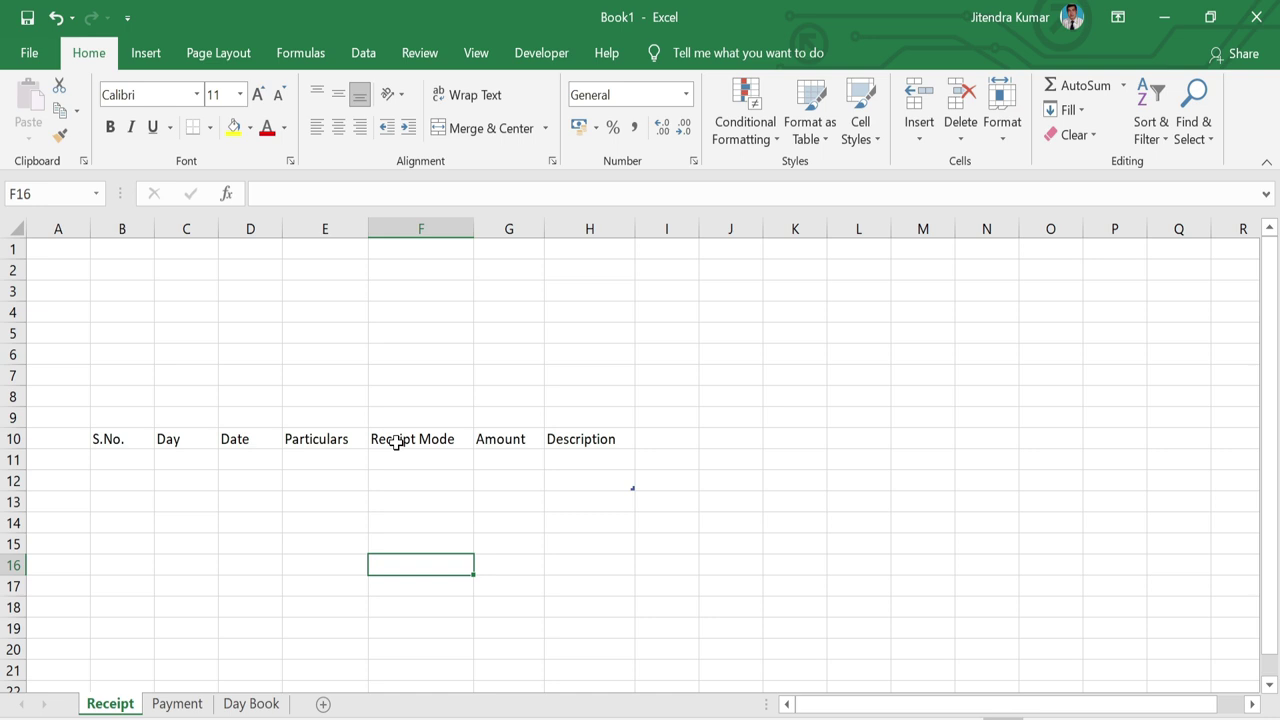
{"action": "left_click", "coordinate": [123, 440]}
{"action": "key", "text": "shift+Right"}
{"action": "key", "text": "shift+Right"}
{"action": "key", "text": "shift+Right"}
{"action": "key", "text": "shift+Right"}
{"action": "key", "text": "shift+Right"}
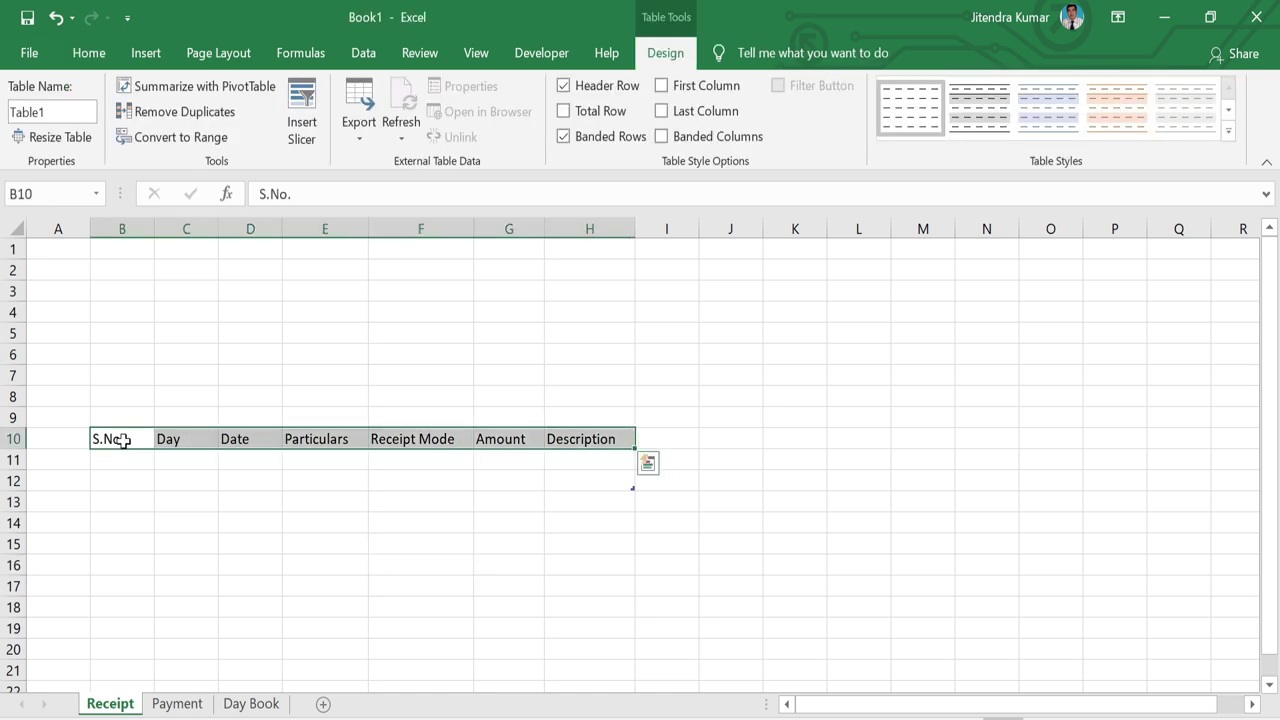
Fill header row B10:H10 with a two-colour horizontal gradient from gold to pale gold
{"action": "right_click", "coordinate": [123, 440]}
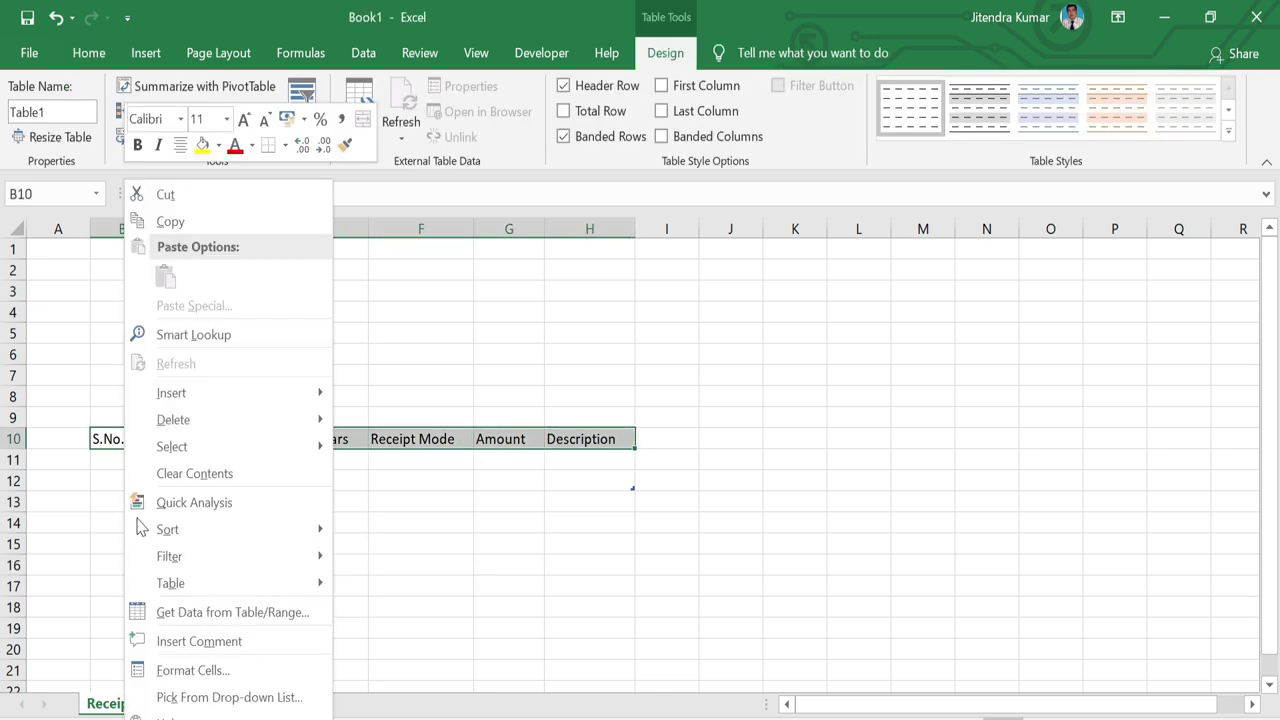
{"action": "left_click", "coordinate": [252, 674]}
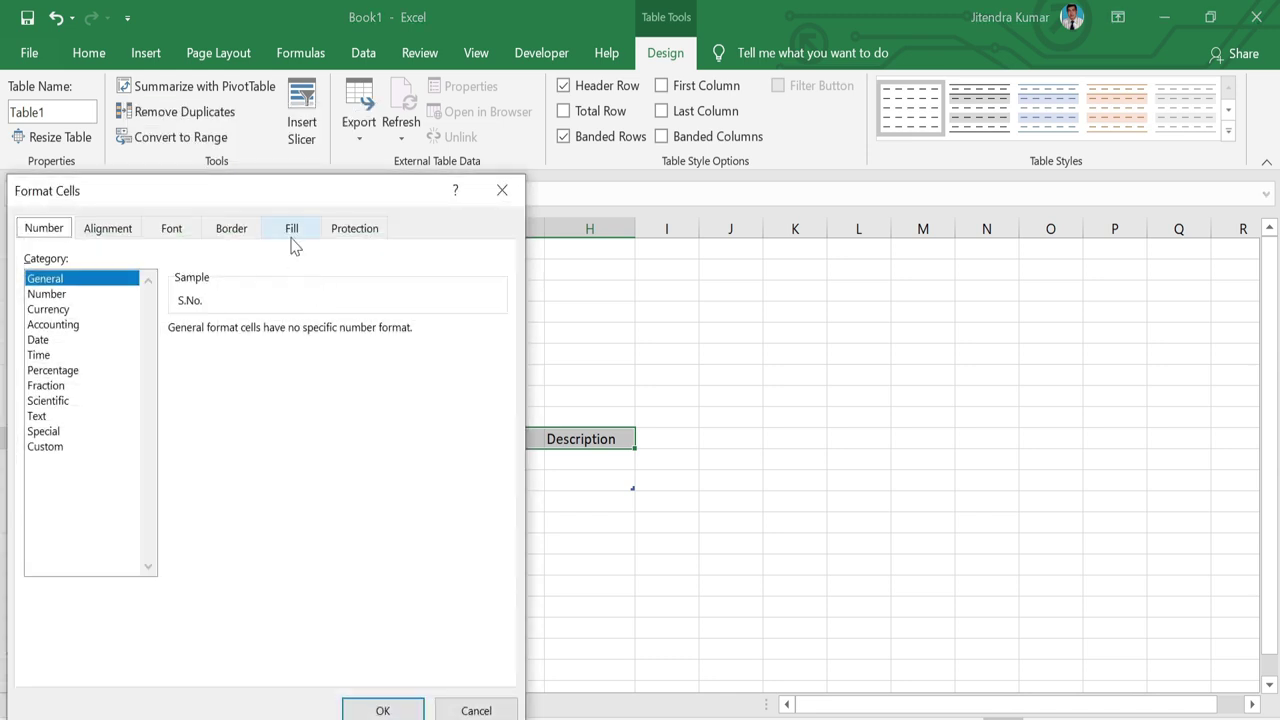
{"action": "left_click", "coordinate": [294, 240]}
{"action": "left_click", "coordinate": [88, 472]}
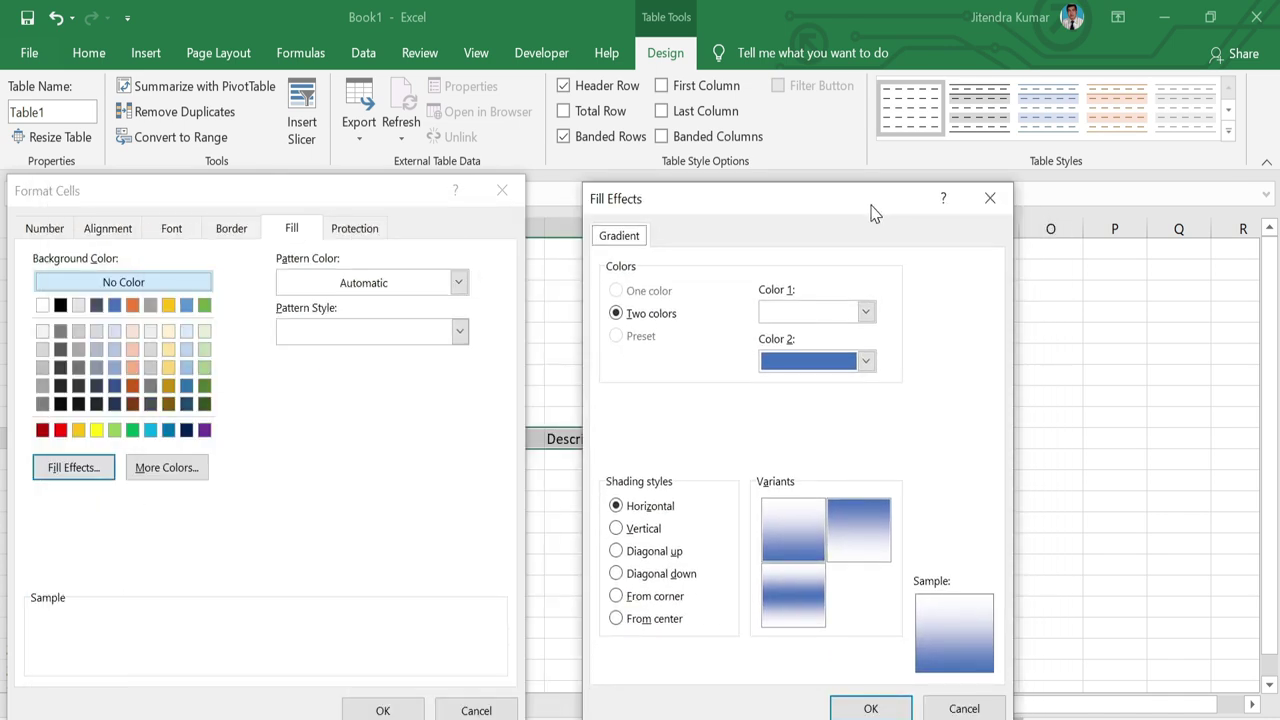
{"action": "left_click_drag", "start_coordinate": [323, 213], "coordinate": [848, 199]}
{"action": "left_click", "coordinate": [845, 301]}
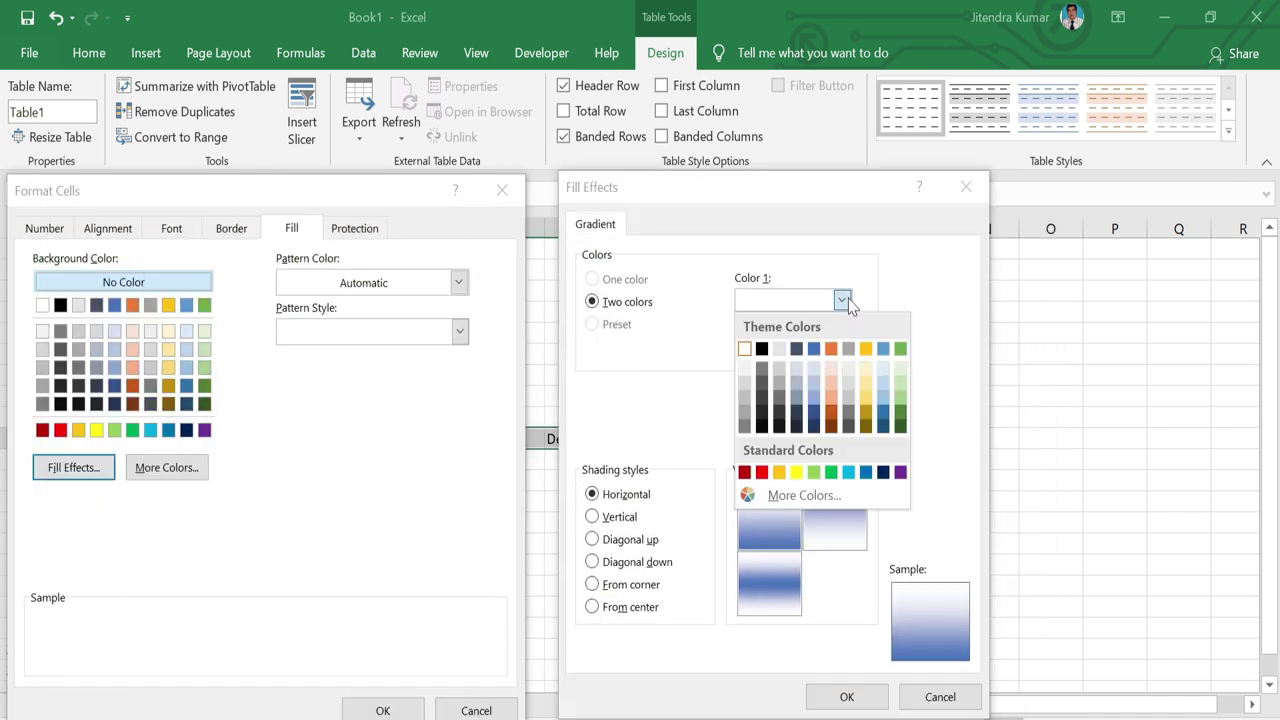
{"action": "left_click", "coordinate": [867, 349]}
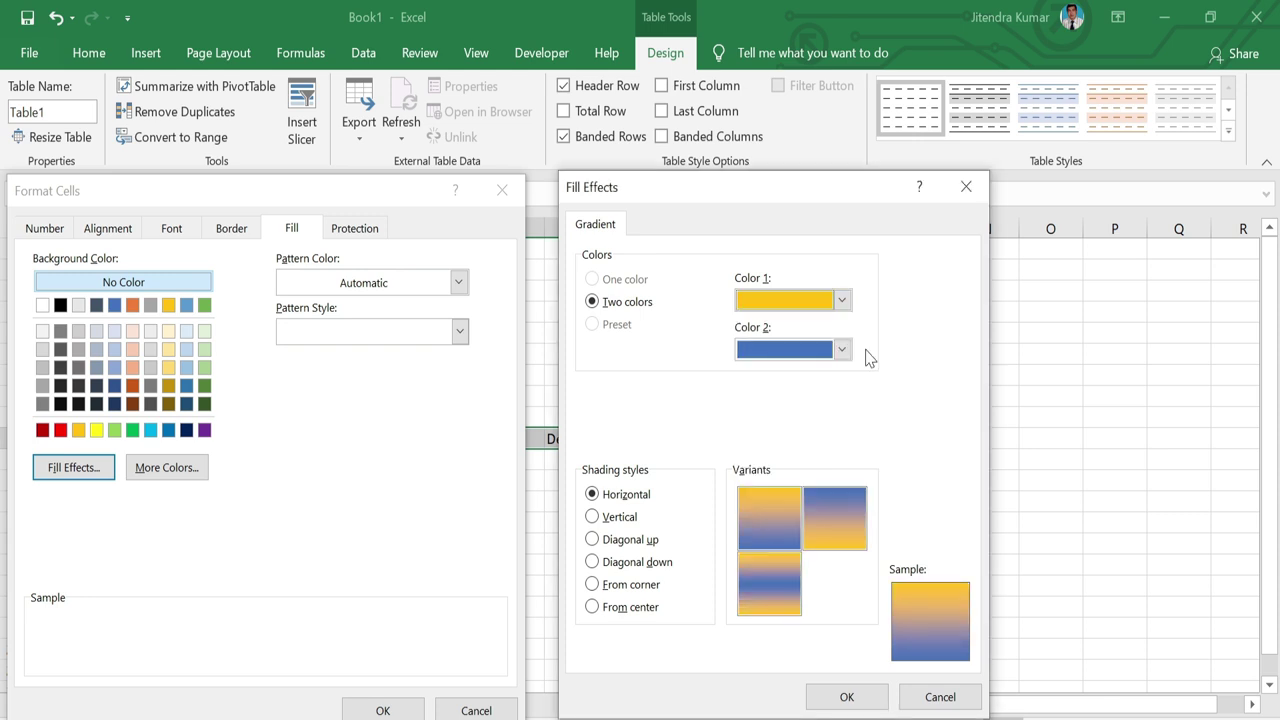
{"action": "left_click", "coordinate": [842, 349]}
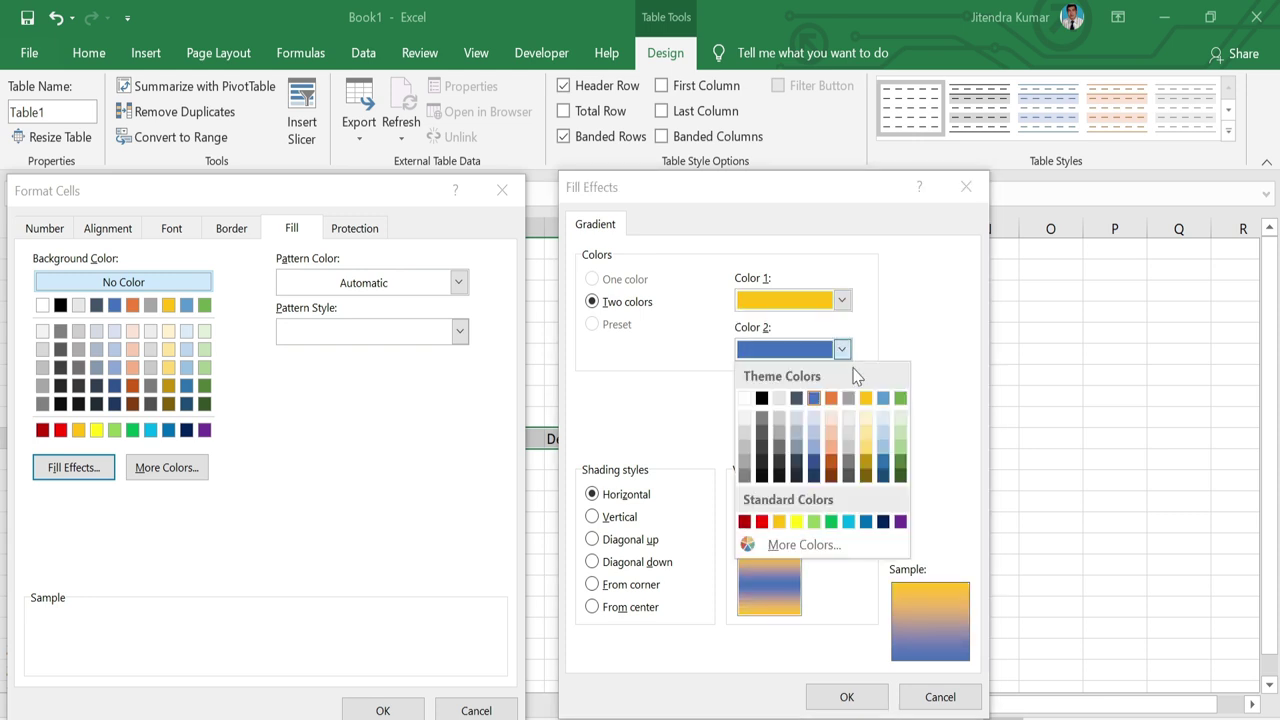
{"action": "left_click", "coordinate": [866, 416]}
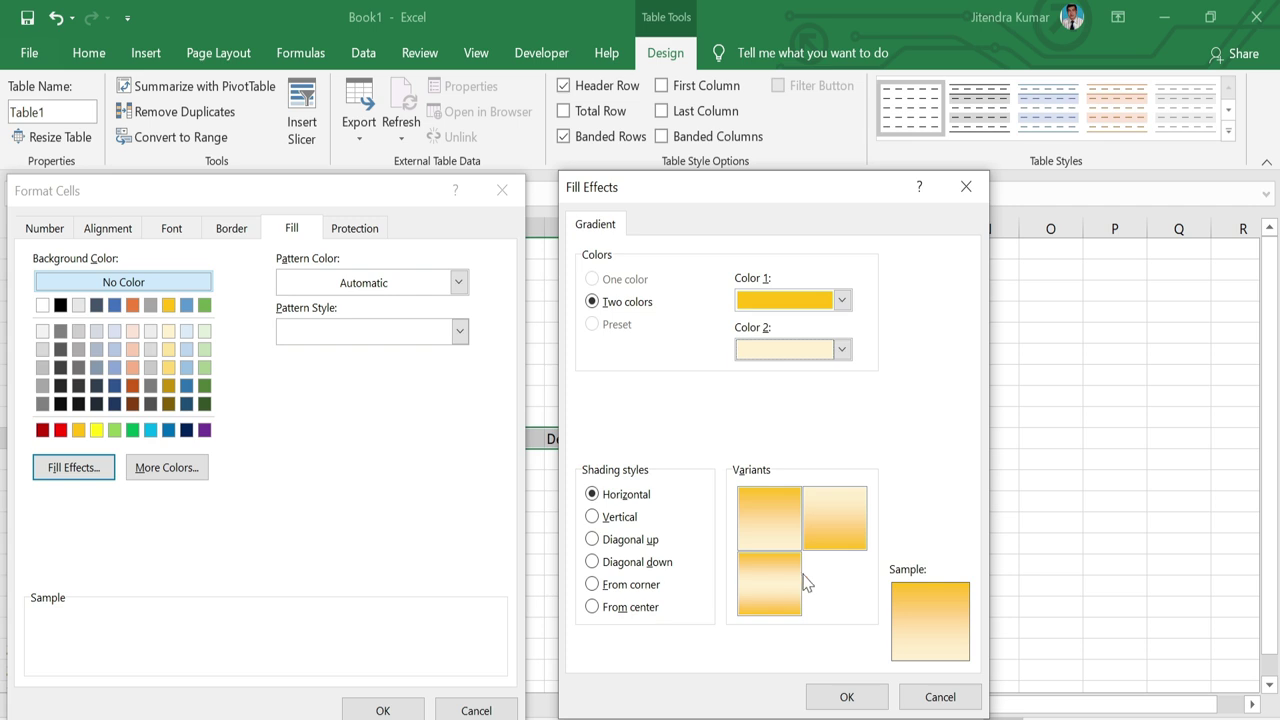
{"action": "left_click", "coordinate": [843, 697]}
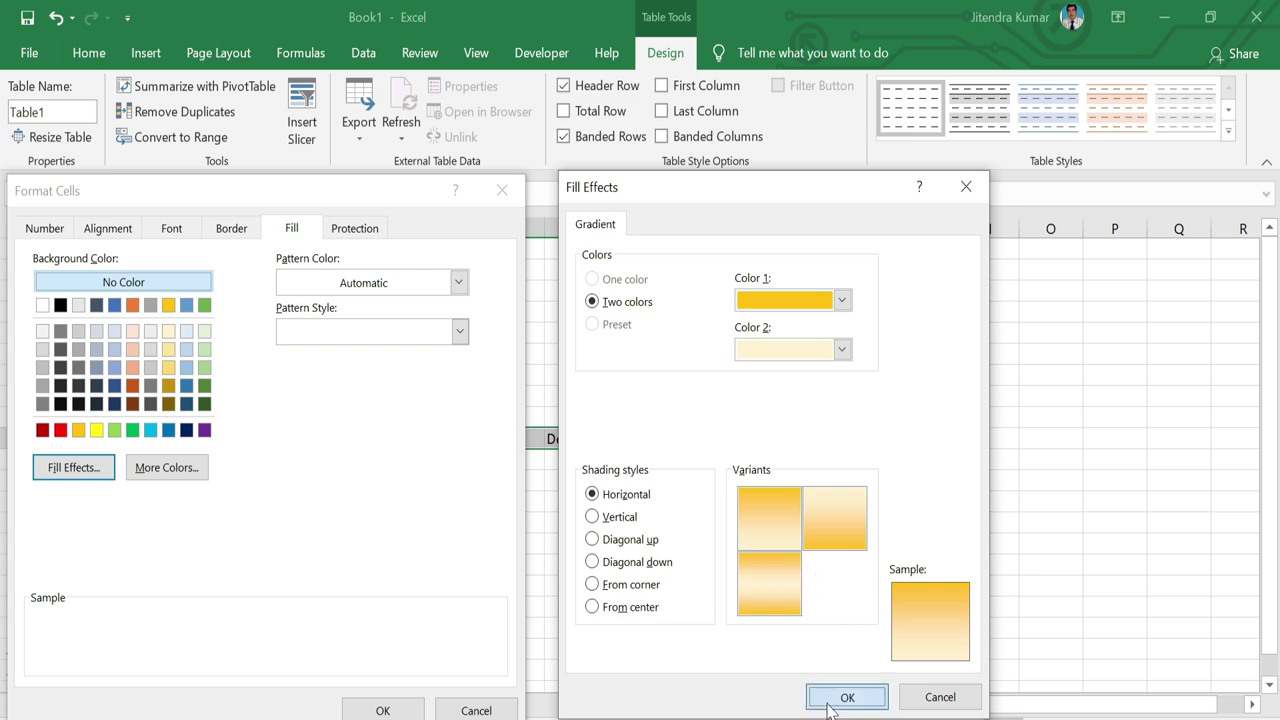
{"action": "left_click", "coordinate": [382, 710]}
{"action": "left_click", "coordinate": [362, 502]}
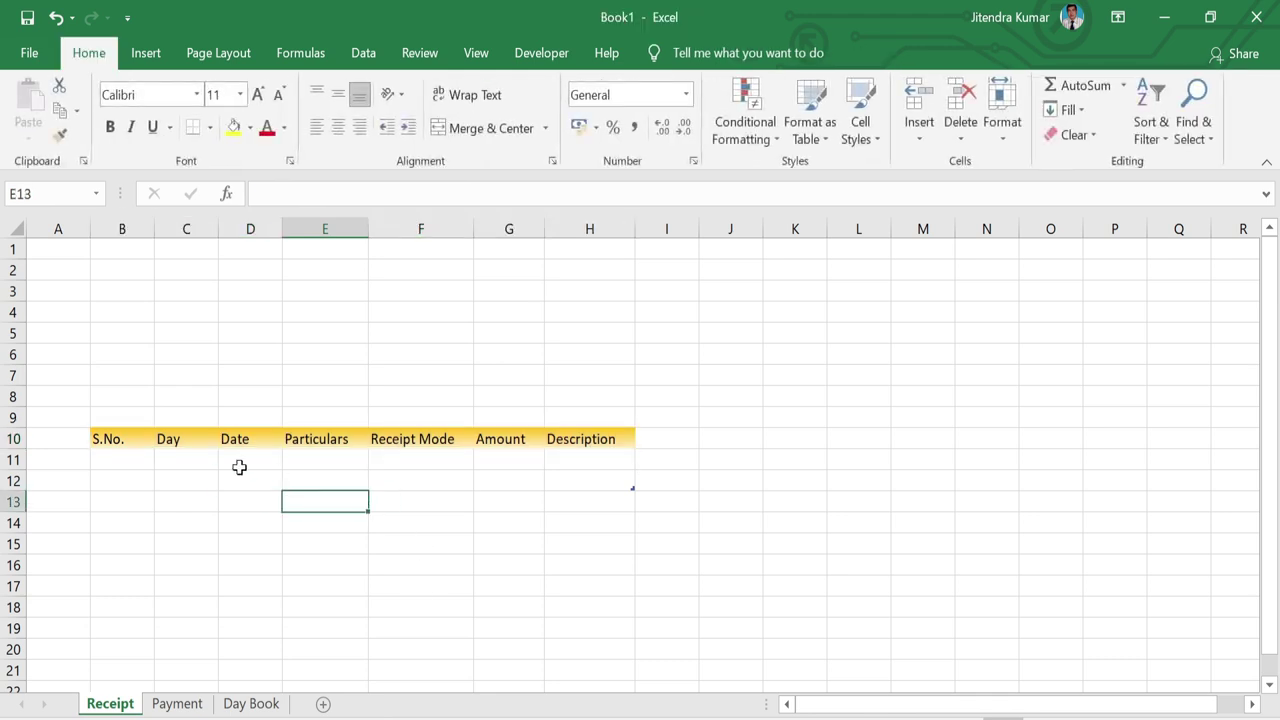
Bold the header labels and apply All Borders to every cell of B10:H12
{"action": "left_click", "coordinate": [127, 439]}
{"action": "key", "text": "ctrl+a"}
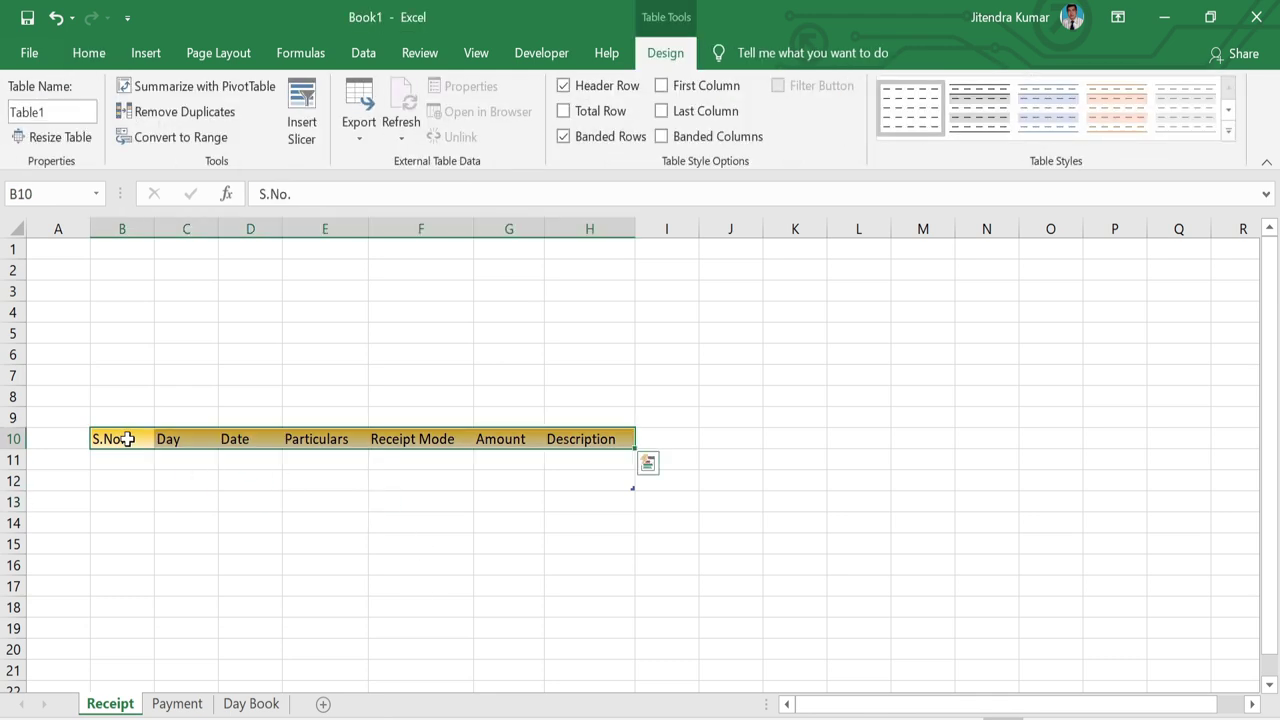
{"action": "key", "text": "ctrl+b"}
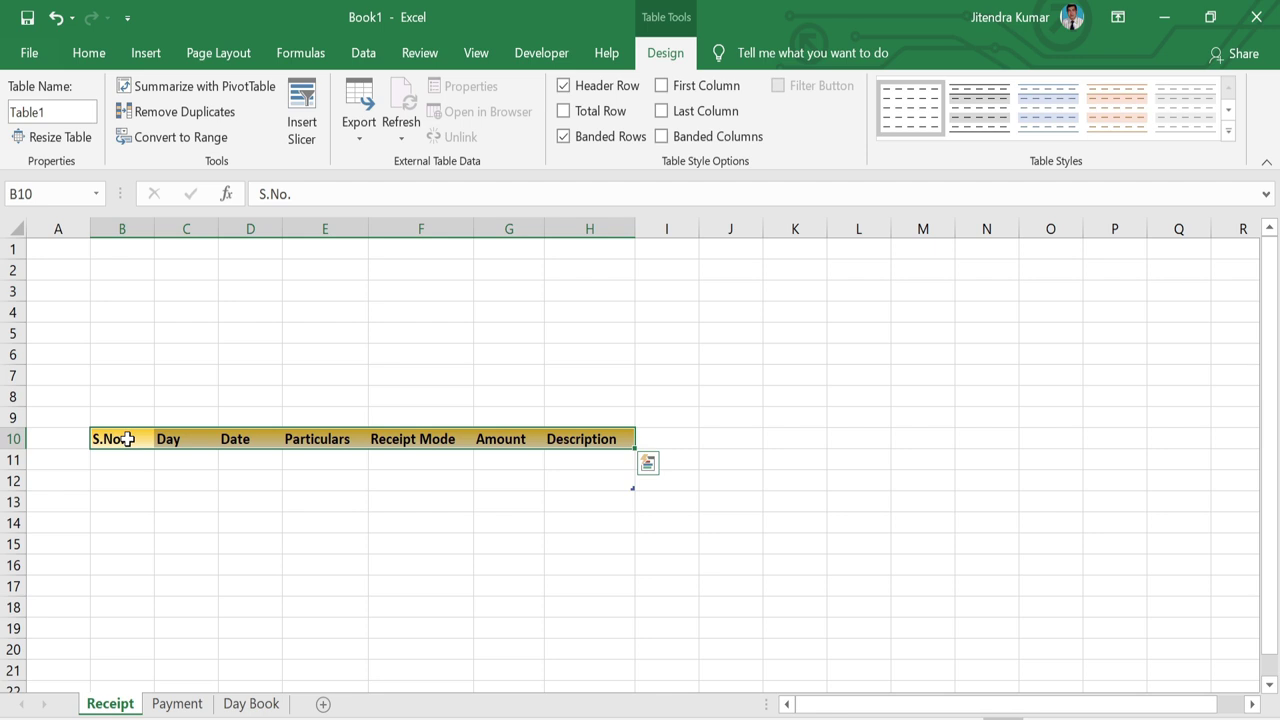
{"action": "left_click_drag", "start_coordinate": [127, 439], "coordinate": [631, 481]}
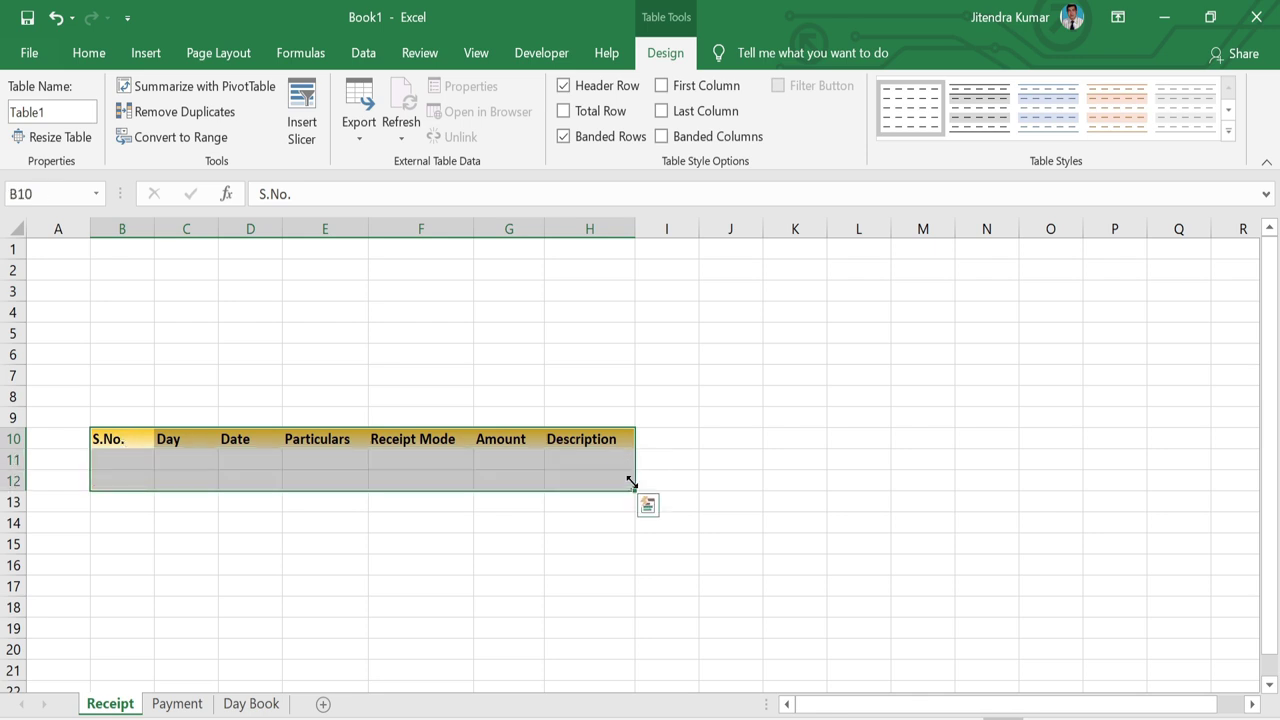
{"action": "left_click", "coordinate": [88, 55]}
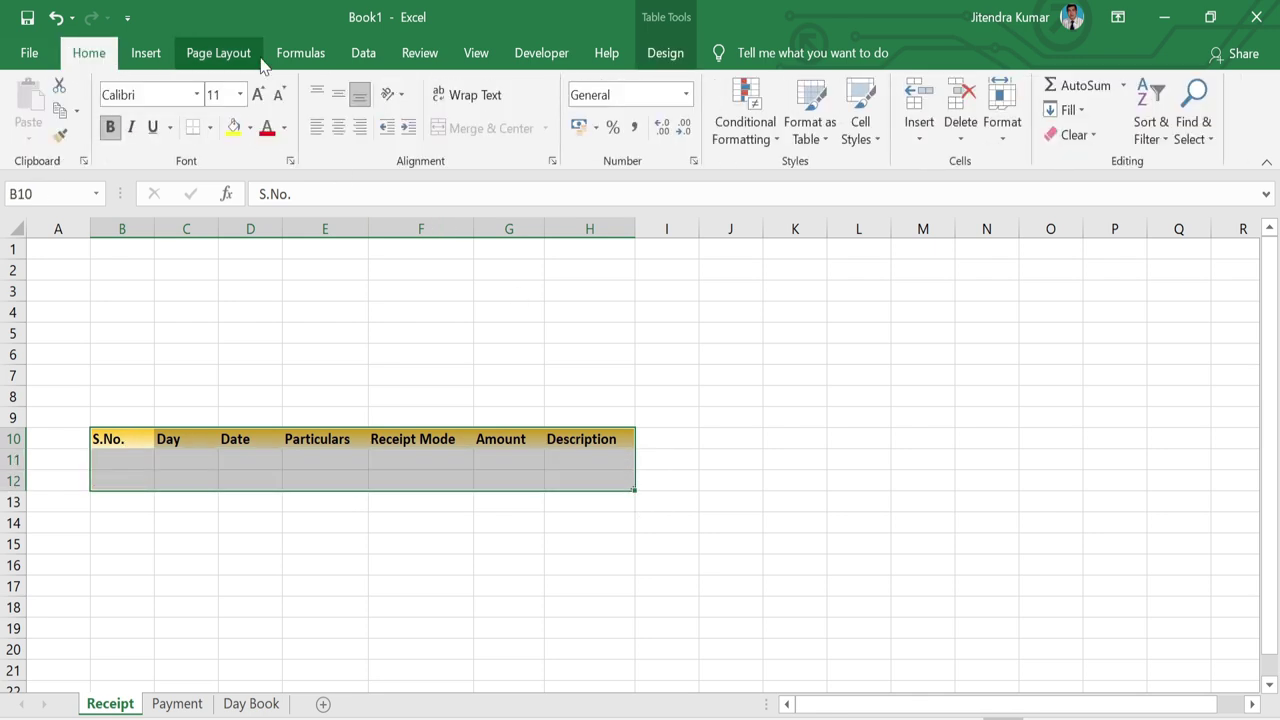
{"action": "left_click", "coordinate": [210, 128]}
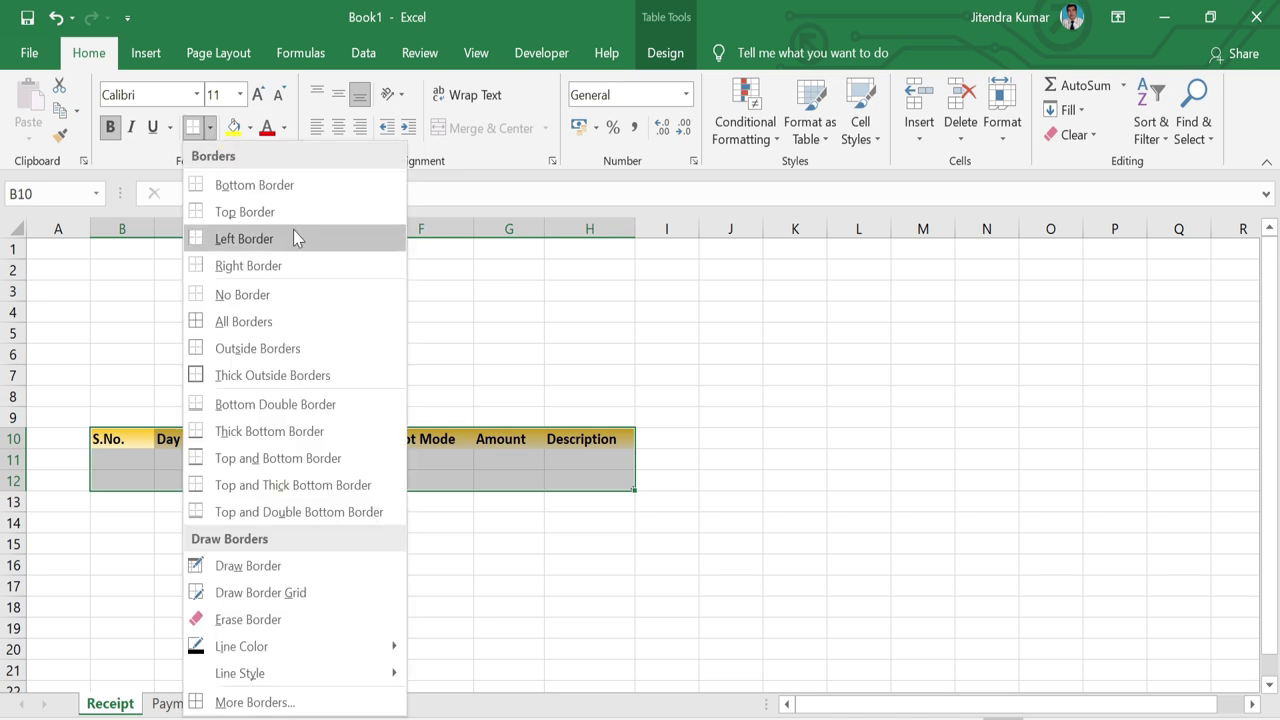
{"action": "left_click", "coordinate": [247, 312]}
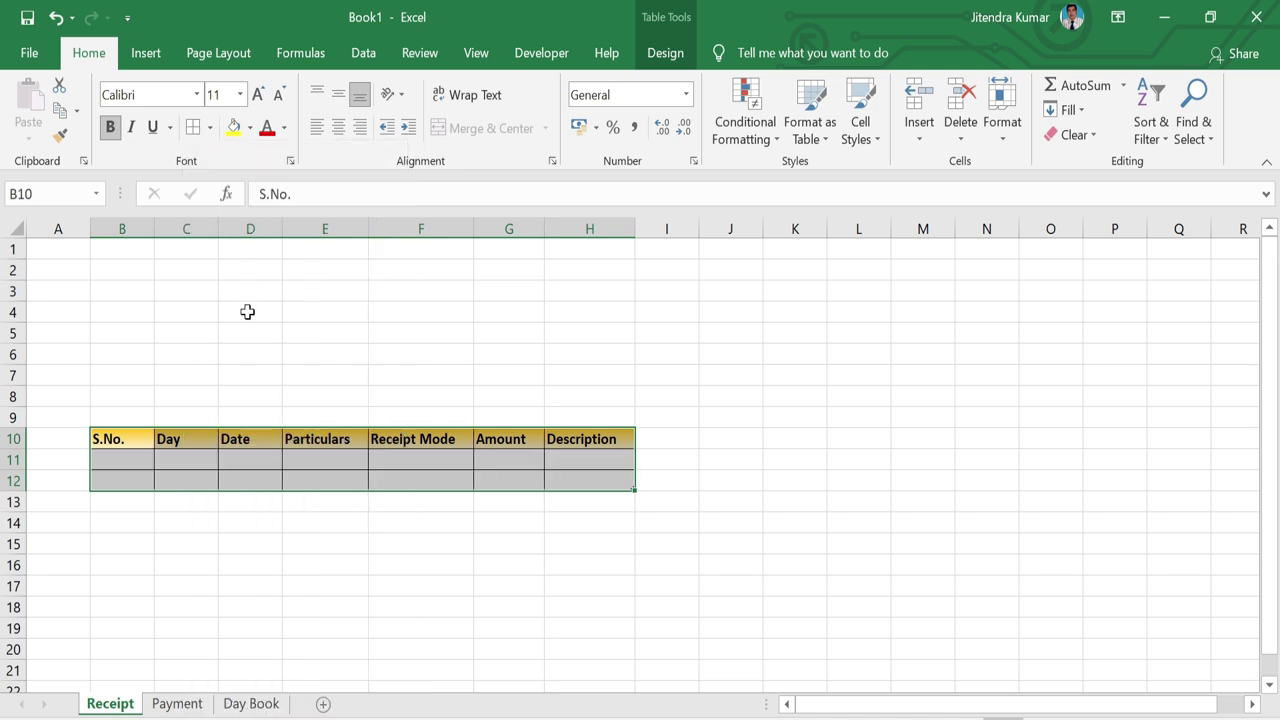
Centre the table text and widen columns B–H, giving Particulars and Description the most width
{"action": "left_click", "coordinate": [338, 127]}
{"action": "left_click", "coordinate": [122, 460]}
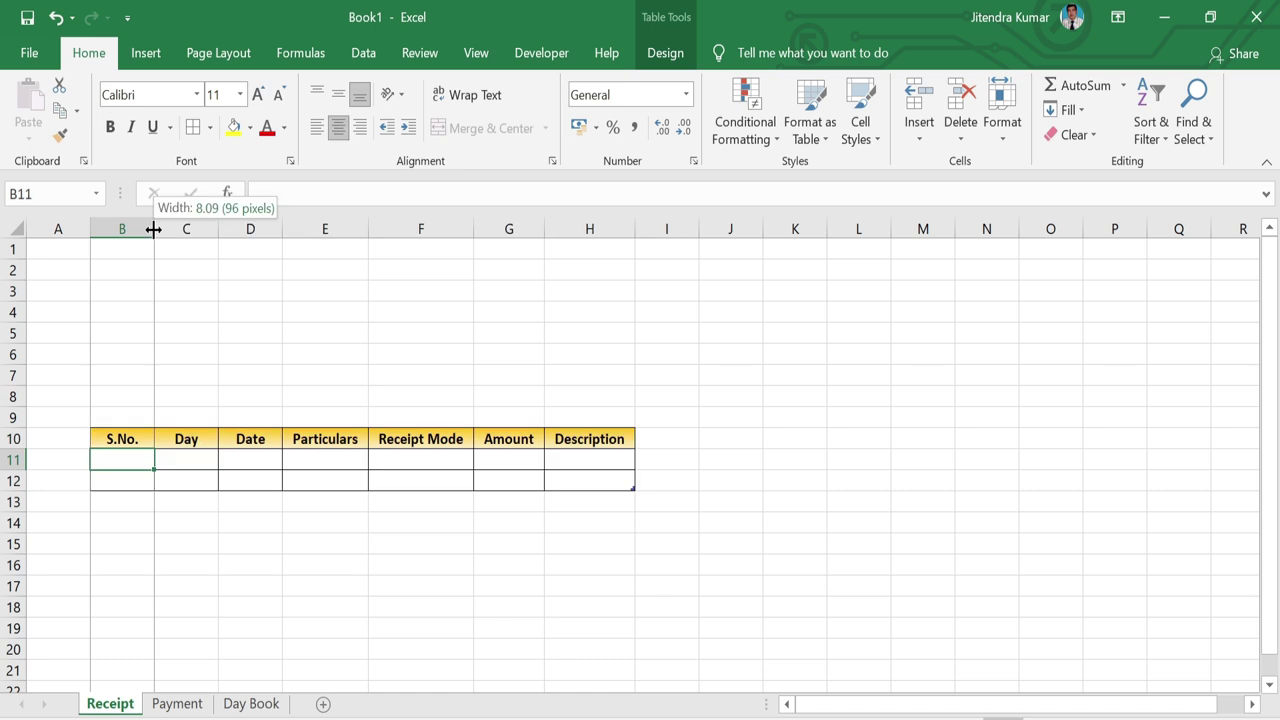
{"action": "left_click_drag", "start_coordinate": [153, 229], "coordinate": [169, 229]}
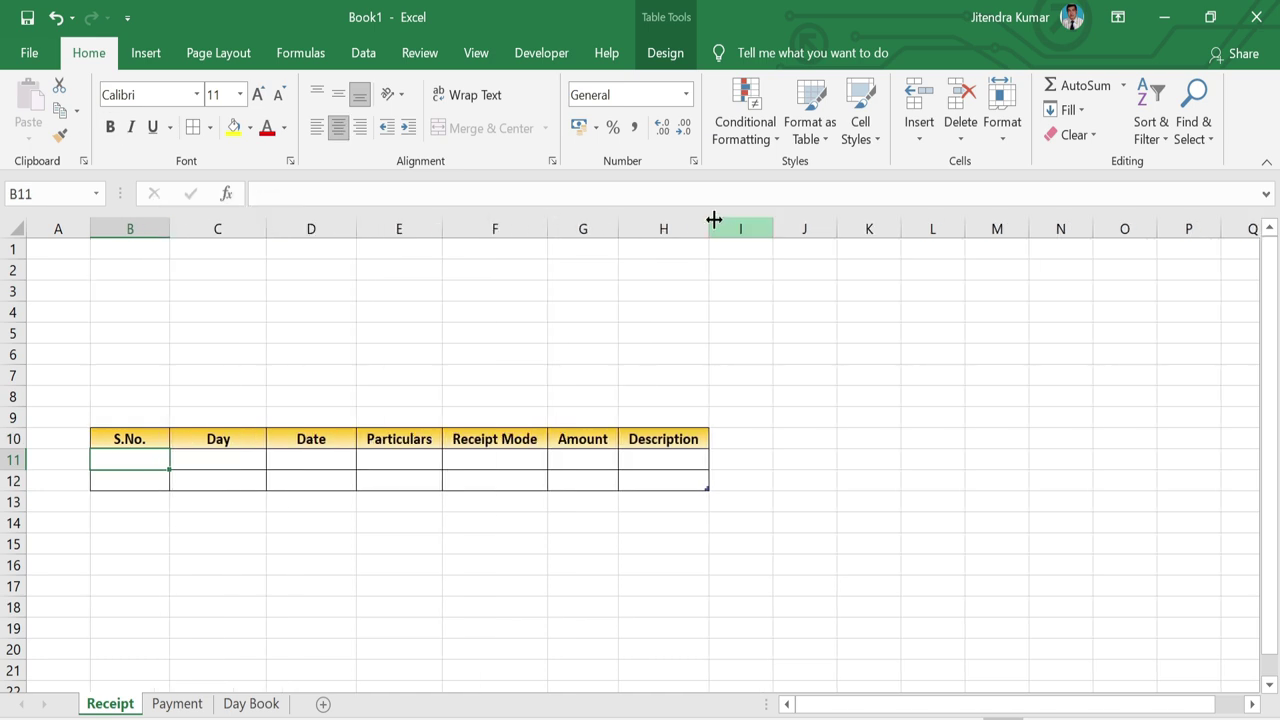
{"action": "left_click_drag", "start_coordinate": [710, 220], "coordinate": [895, 220]}
{"action": "left_click_drag", "start_coordinate": [442, 229], "coordinate": [489, 228]}
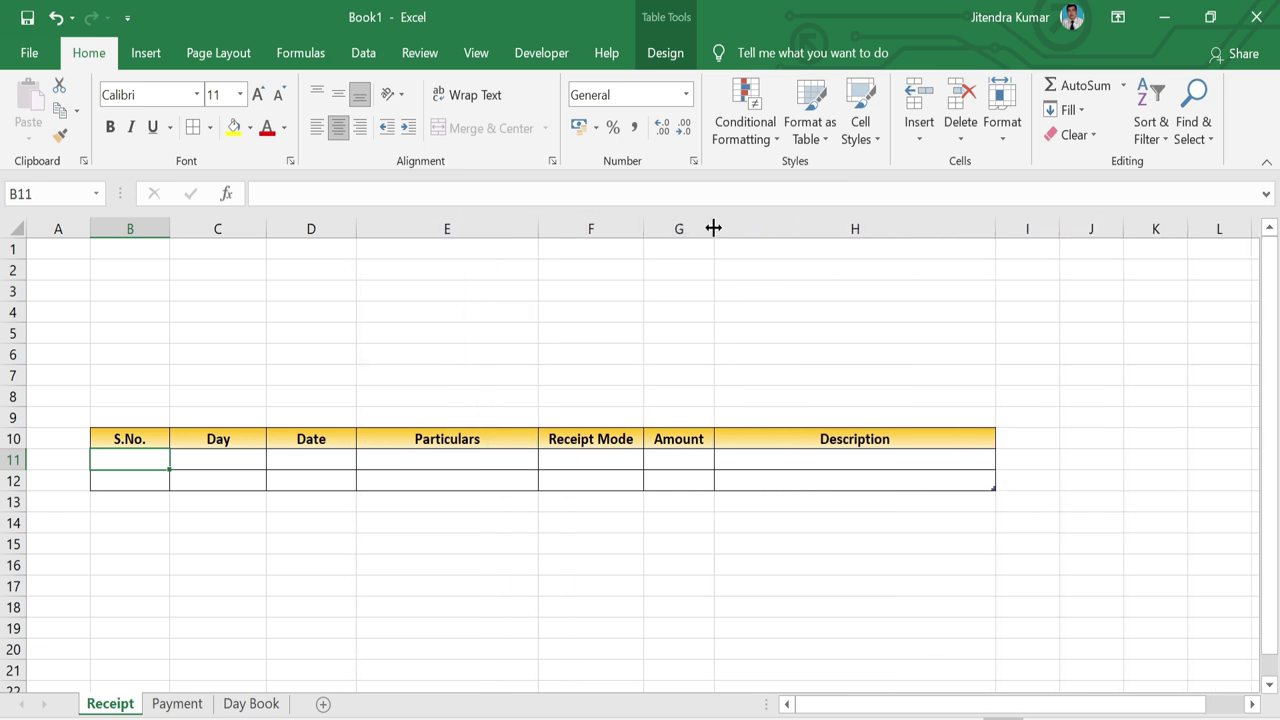
{"action": "left_click_drag", "start_coordinate": [713, 228], "coordinate": [726, 228]}
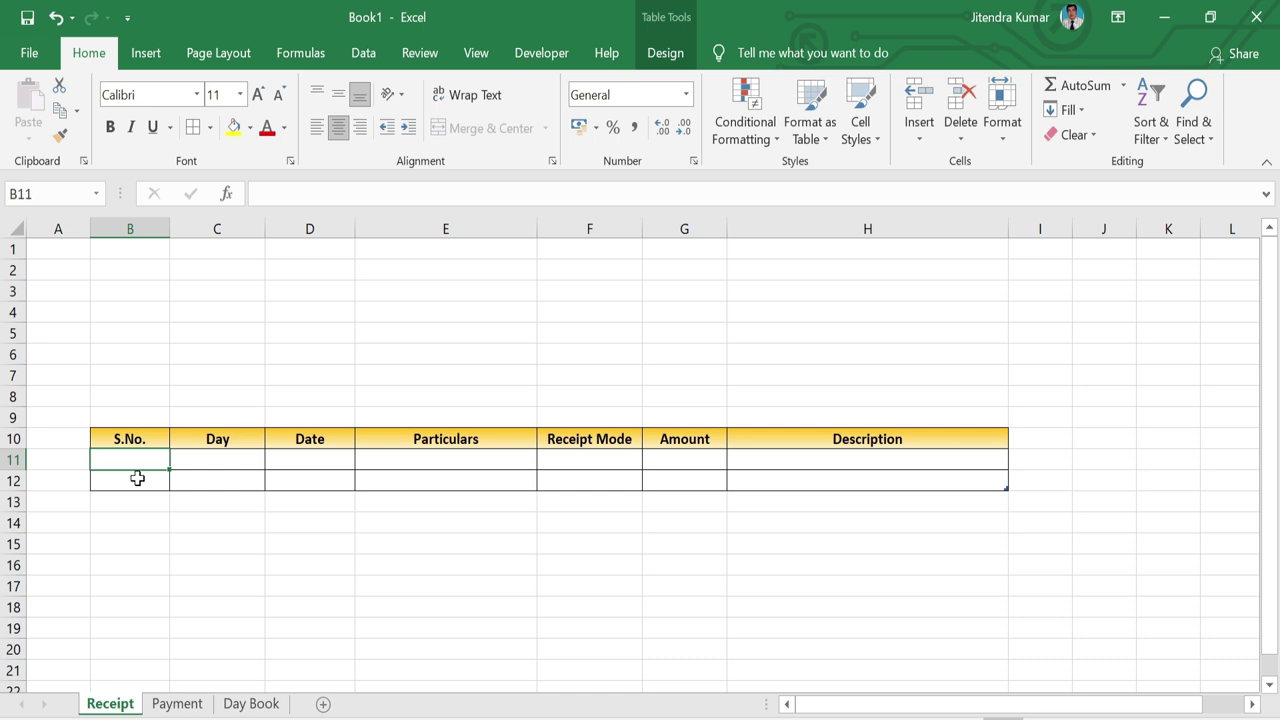
{"action": "type", "text": "="}
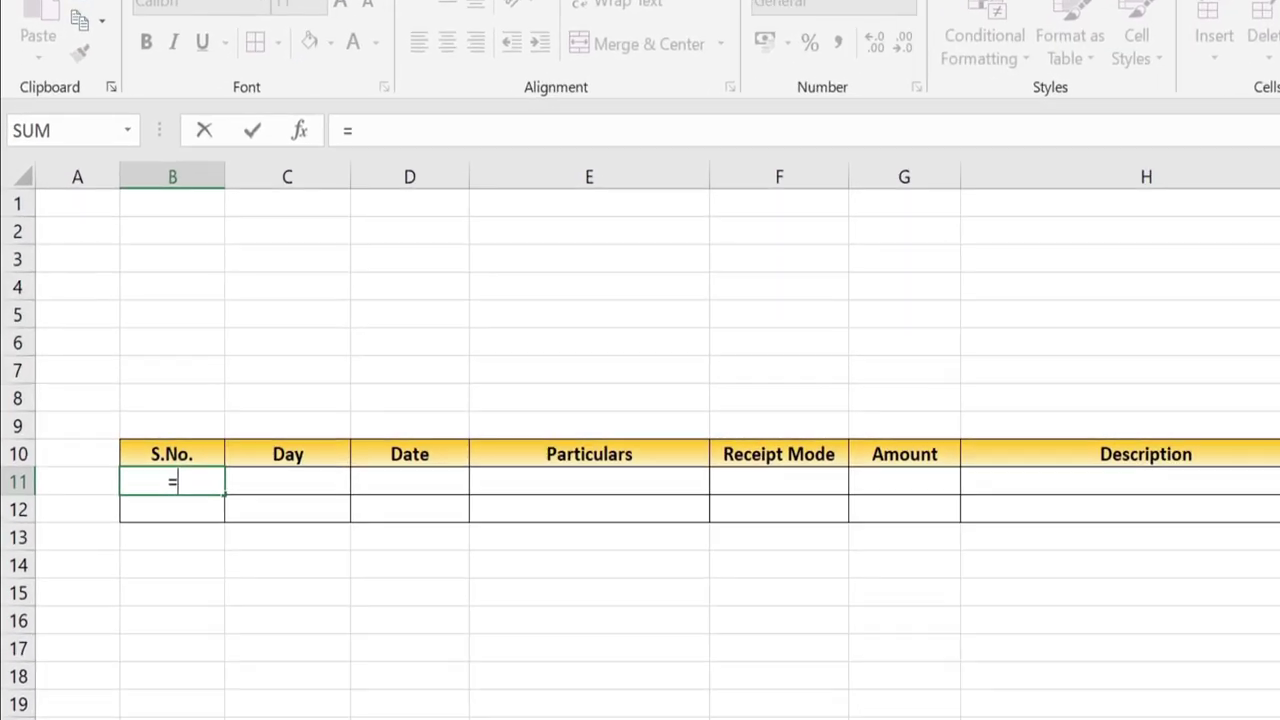
{"action": "type", "text": "if"}
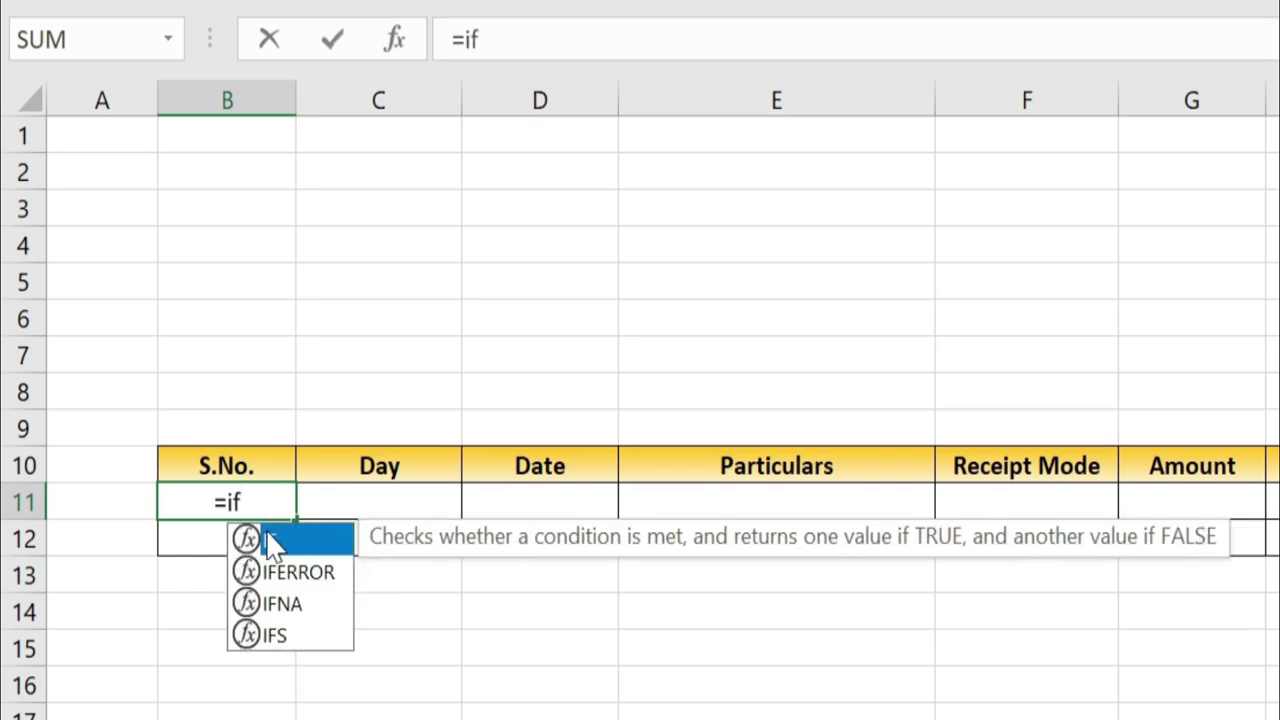
{"action": "double_click", "coordinate": [268, 543]}
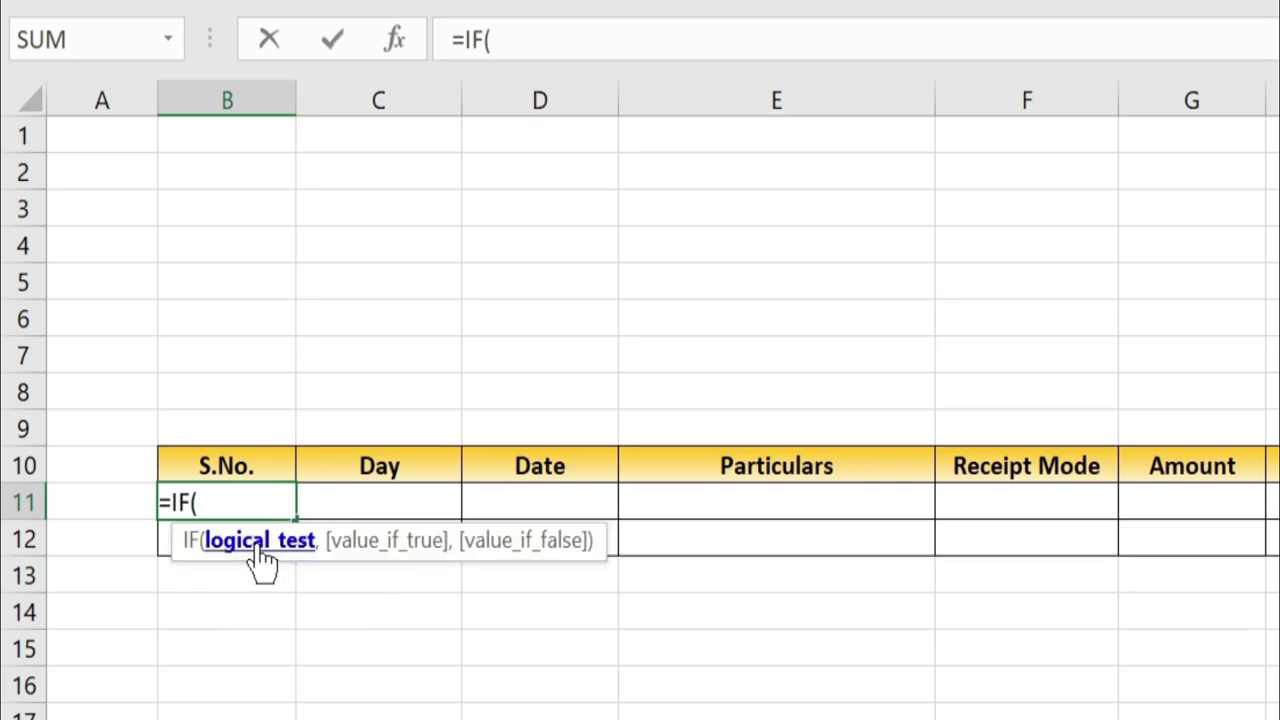
{"action": "left_click", "coordinate": [380, 503]}
{"action": "type", "text": "=\""}
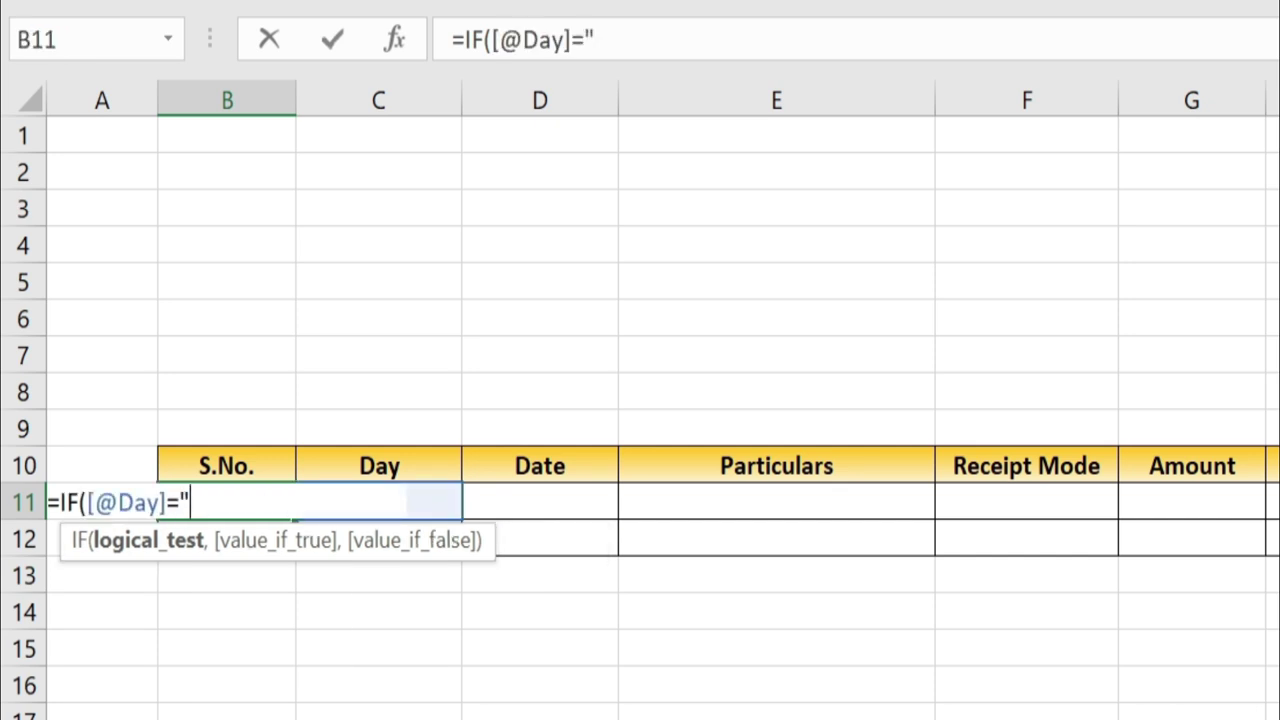
{"action": "type", "text": "\""}
{"action": "type", "text": ",\"\","}
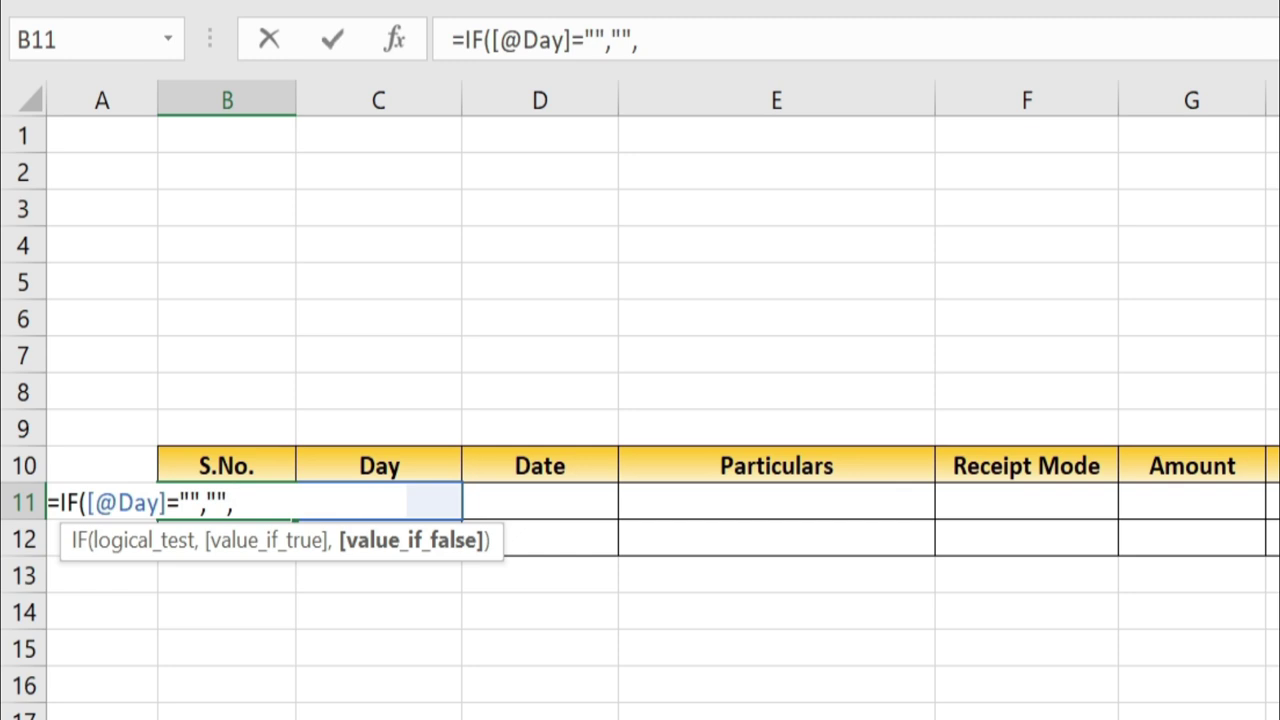
{"action": "type", "text": "row(1"}
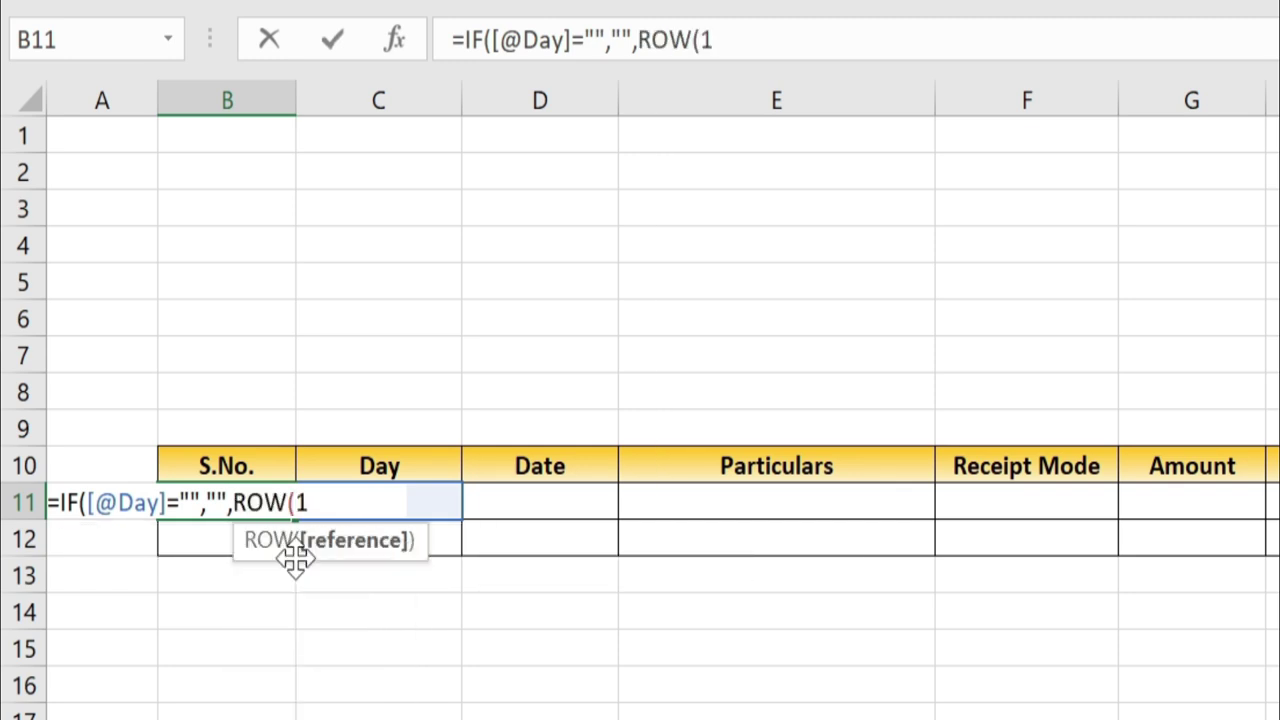
{"action": "type", "text": ":1"}
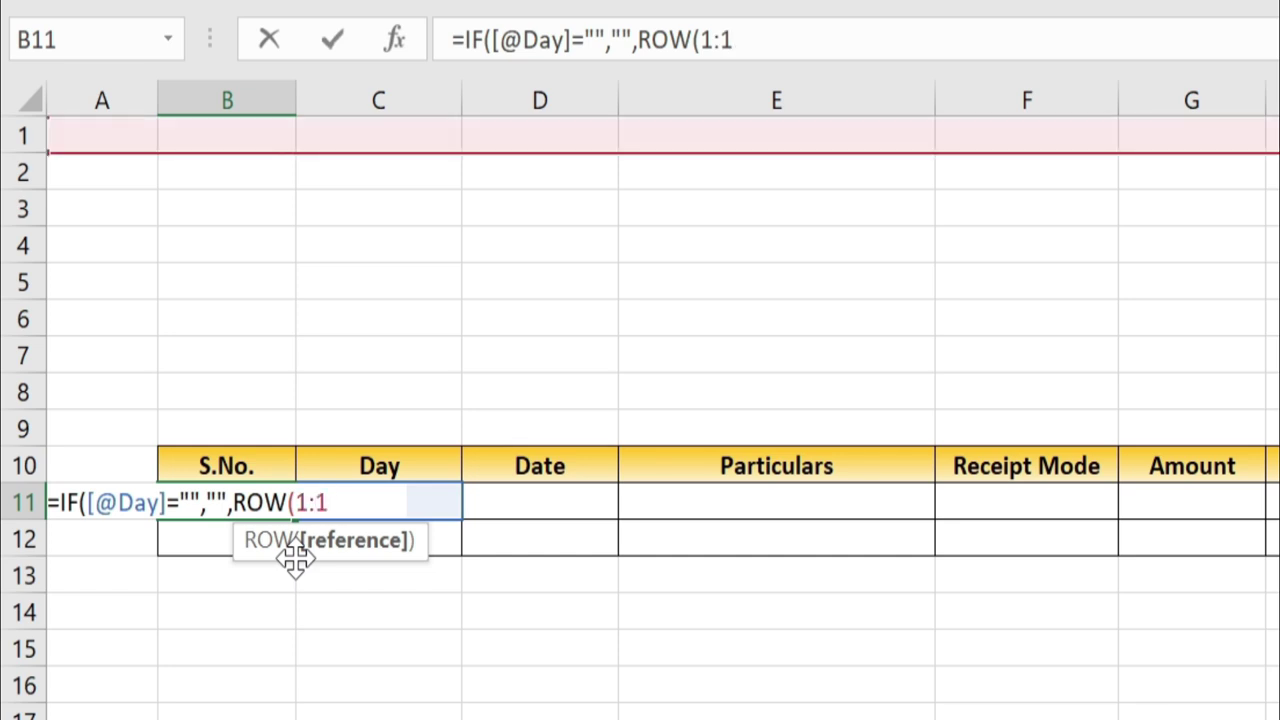
{"action": "type", "text": ")"}
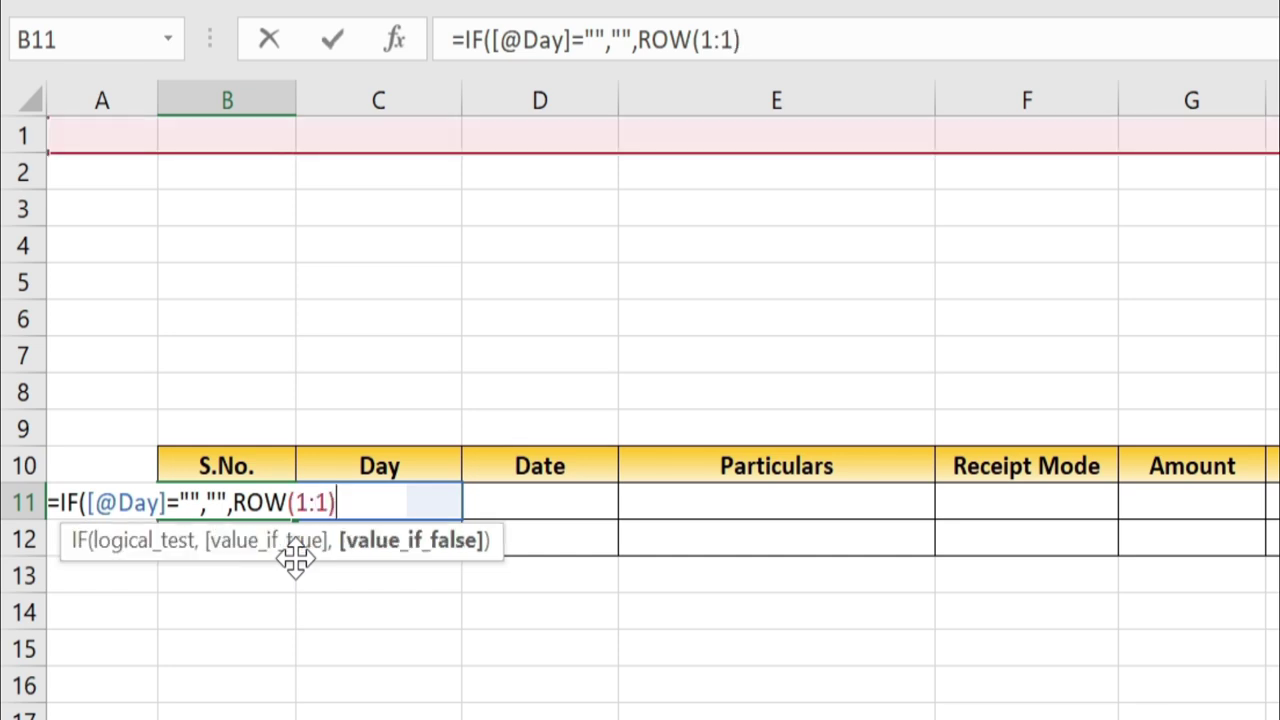
{"action": "type", "text": ")"}
{"action": "key", "text": "Return"}
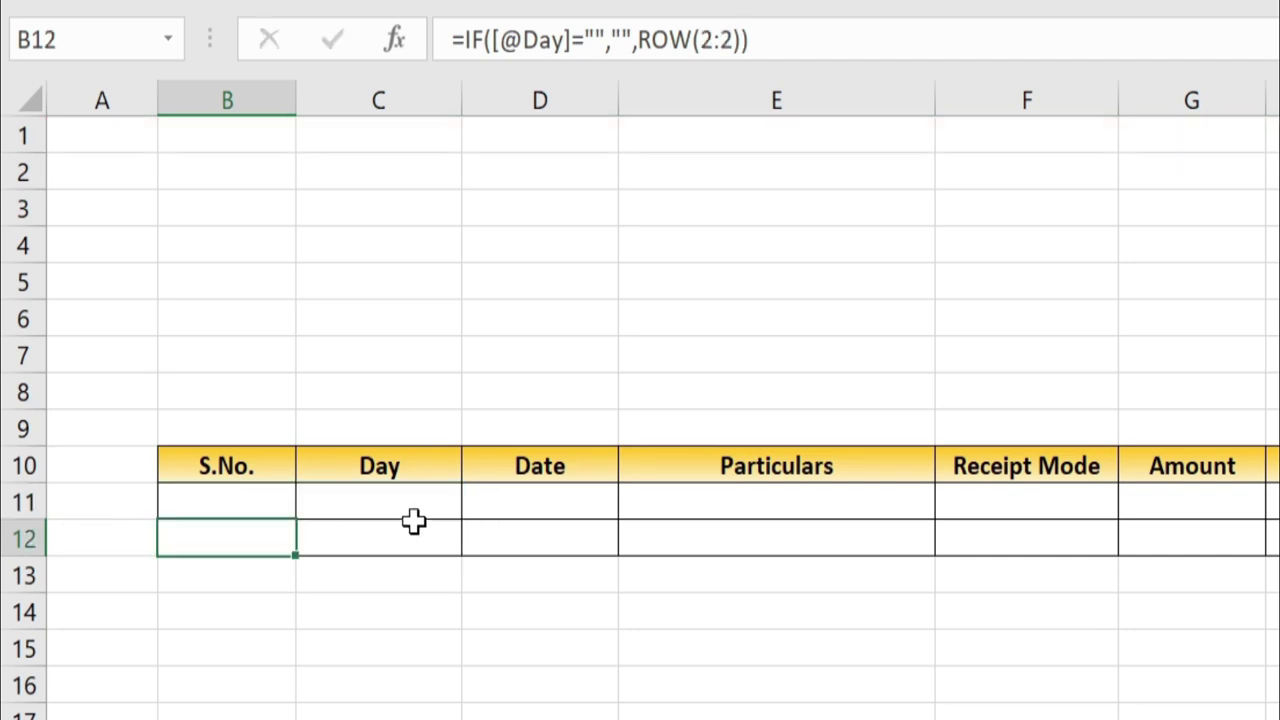
Test the numbering by typing 'hhg' in the first Day cell, then undo it
{"action": "left_click", "coordinate": [254, 499]}
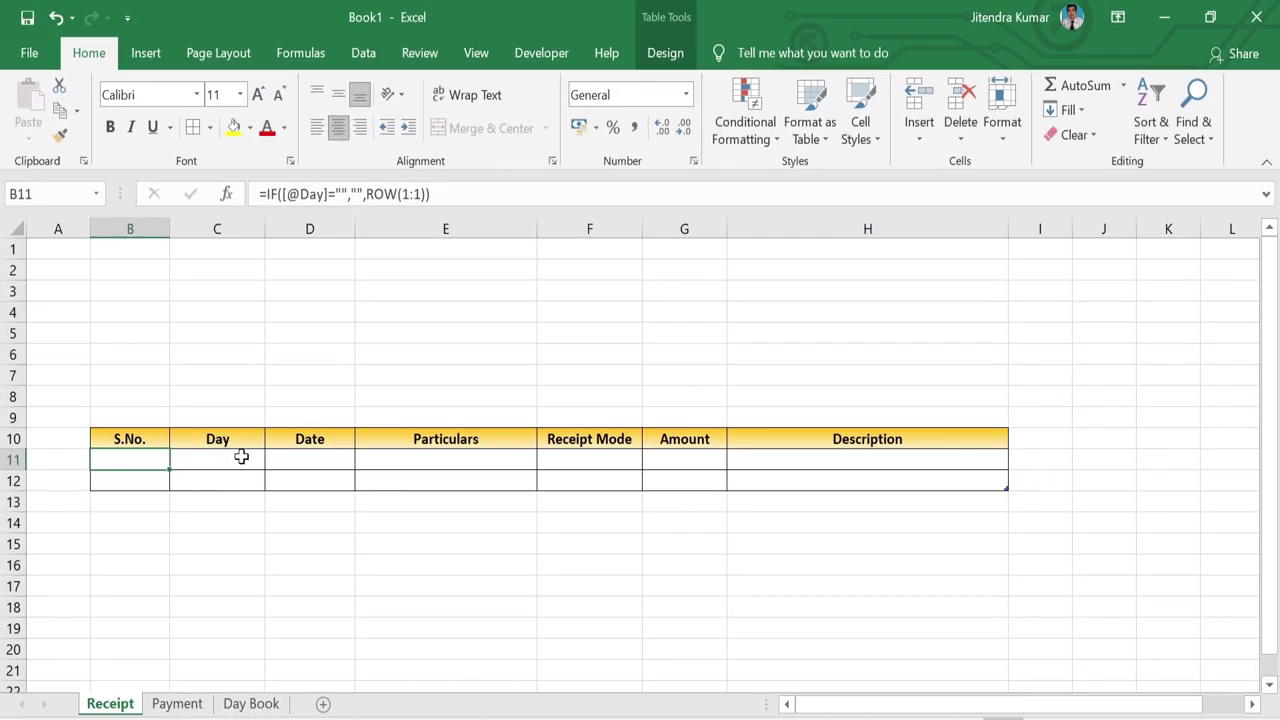
{"action": "left_click", "coordinate": [241, 457]}
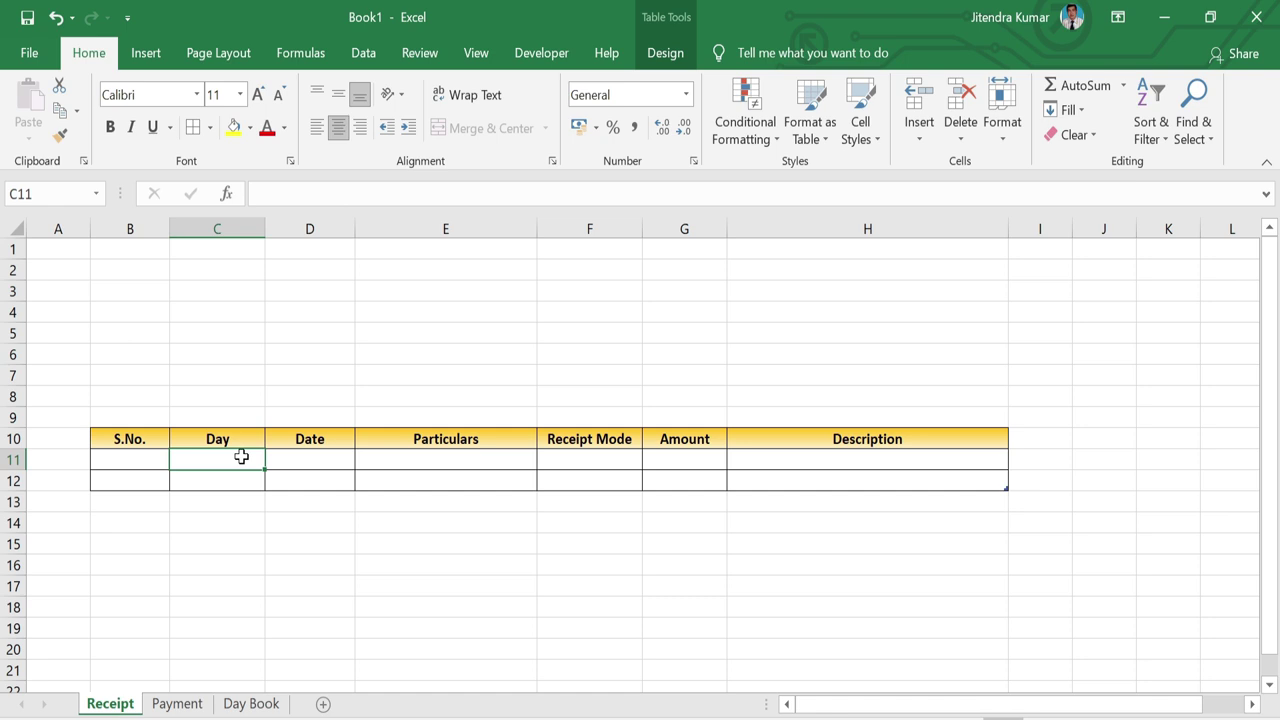
{"action": "type", "text": "hhg"}
{"action": "key", "text": "Return"}
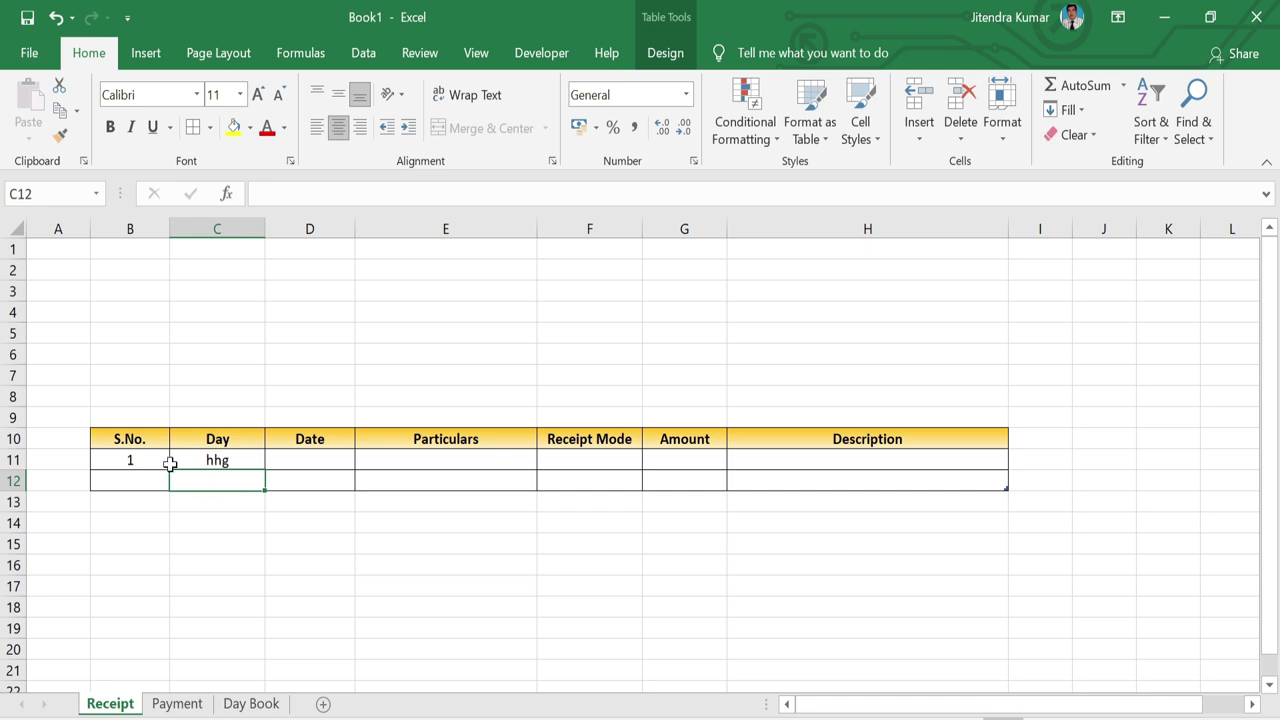
{"action": "key", "text": "ctrl+z"}
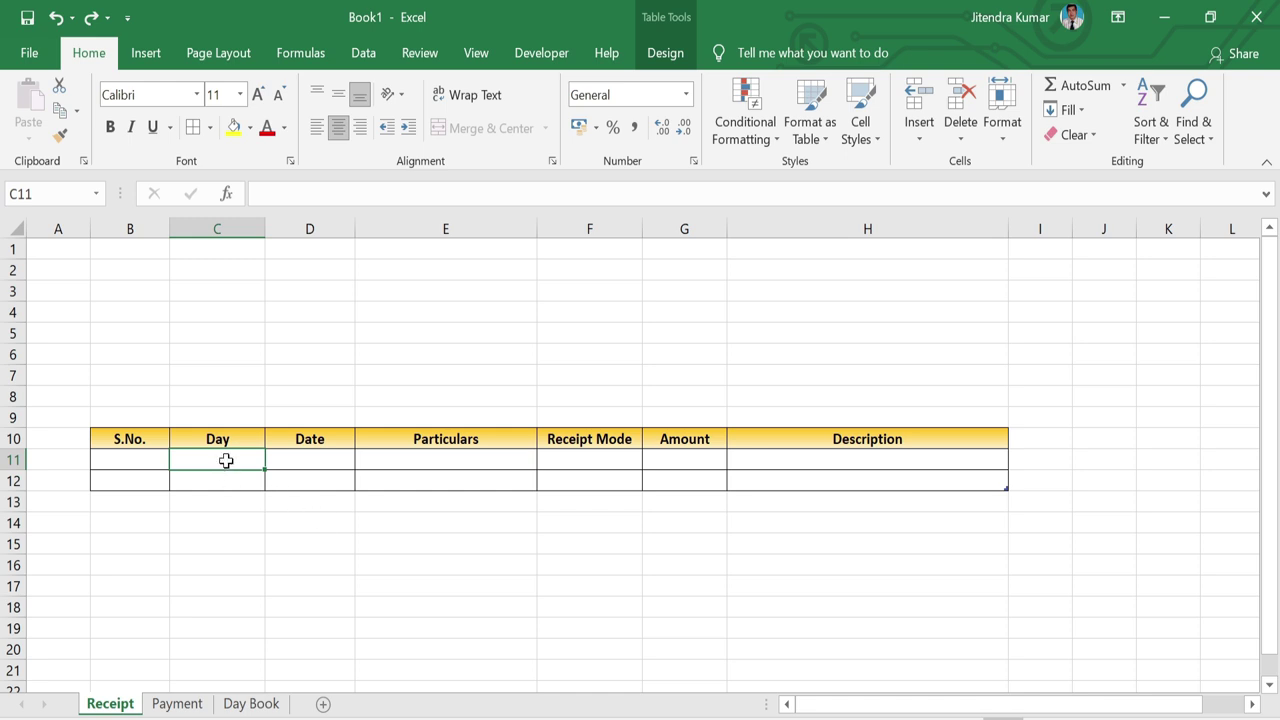
{"action": "type", "text": "="}
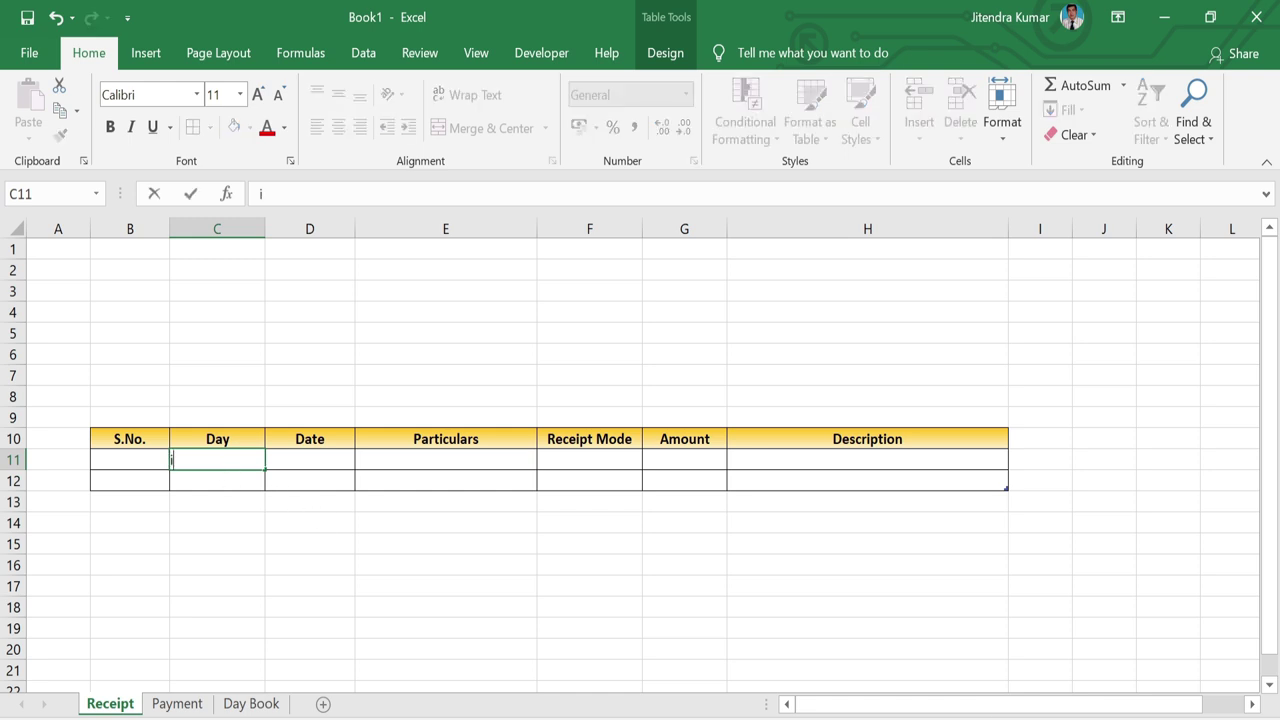
{"action": "type", "text": "if"}
{"action": "double_click", "coordinate": [405, 542]}
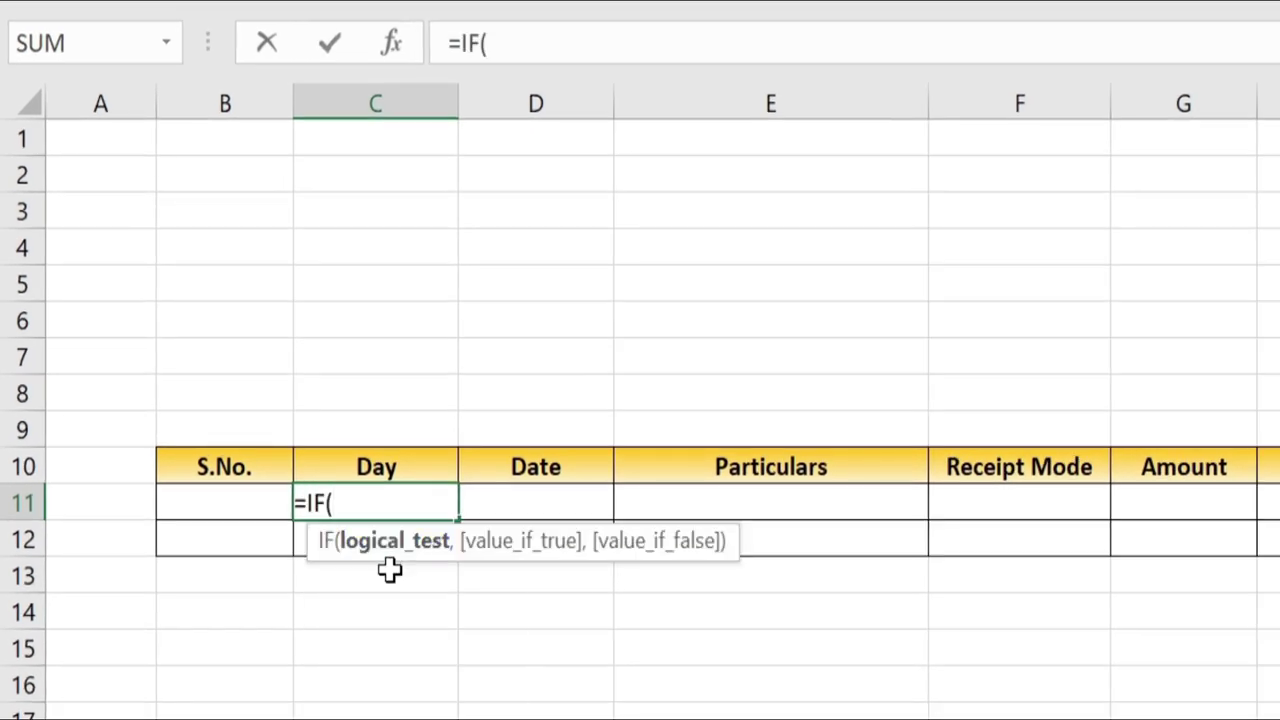
{"action": "left_click", "coordinate": [528, 505]}
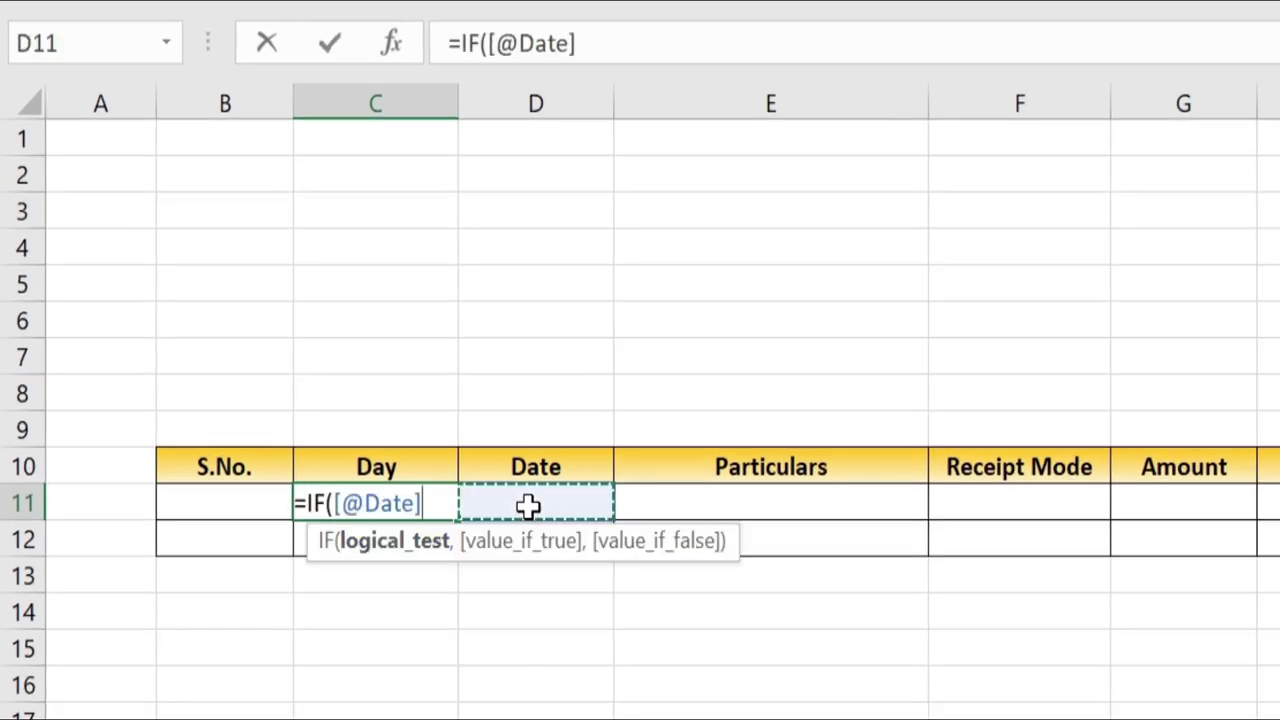
{"action": "type", "text": "="}
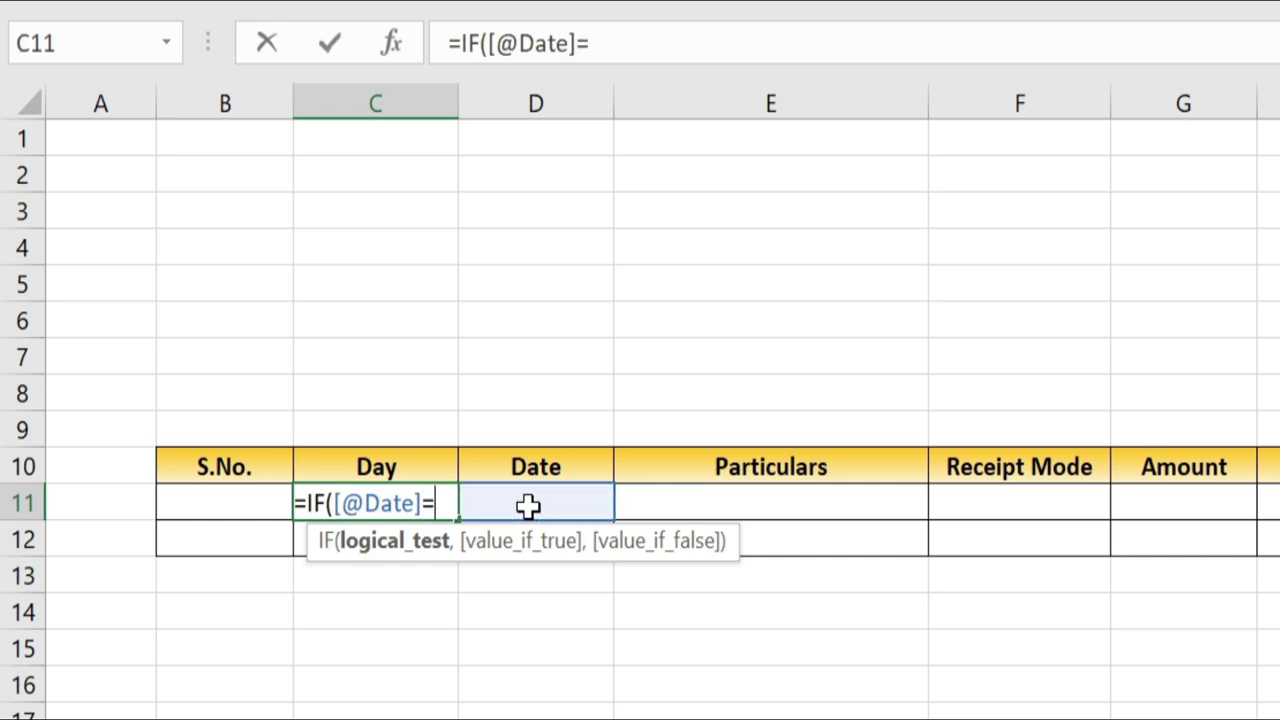
{"action": "type", "text": "\"\""}
{"action": "type", "text": ","}
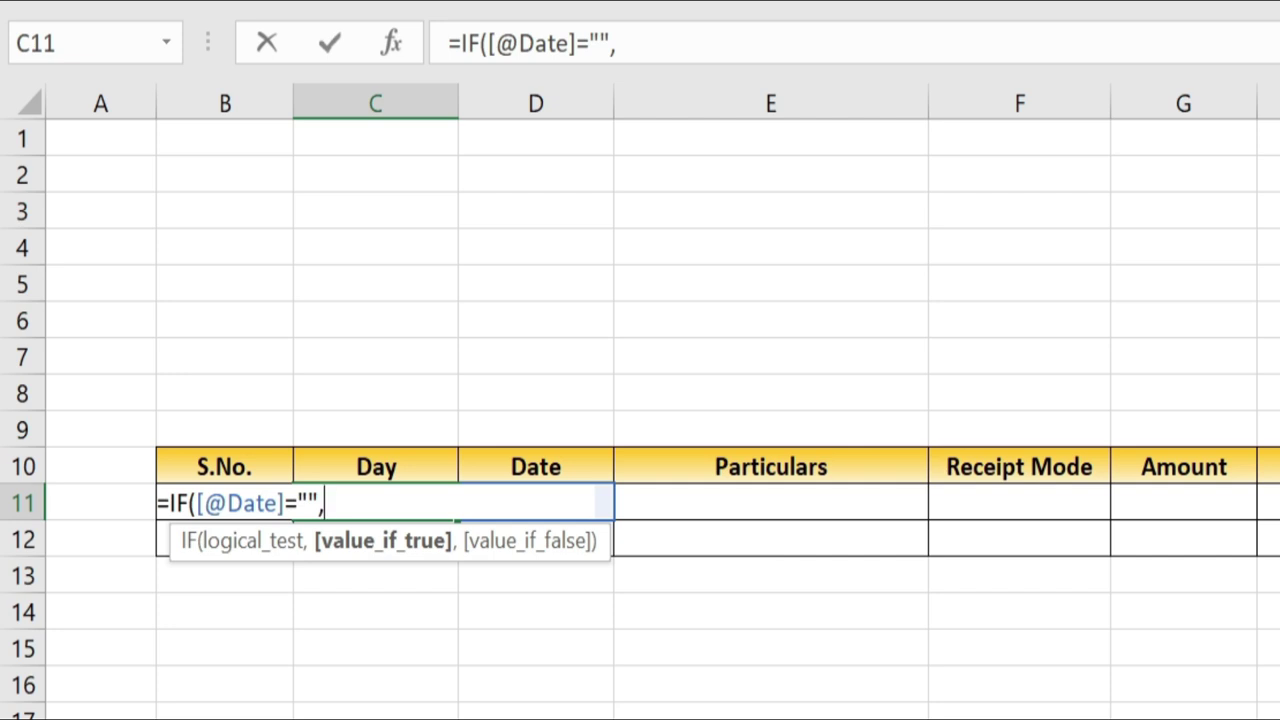
{"action": "type", "text": "\"\""}
{"action": "type", "text": ","}
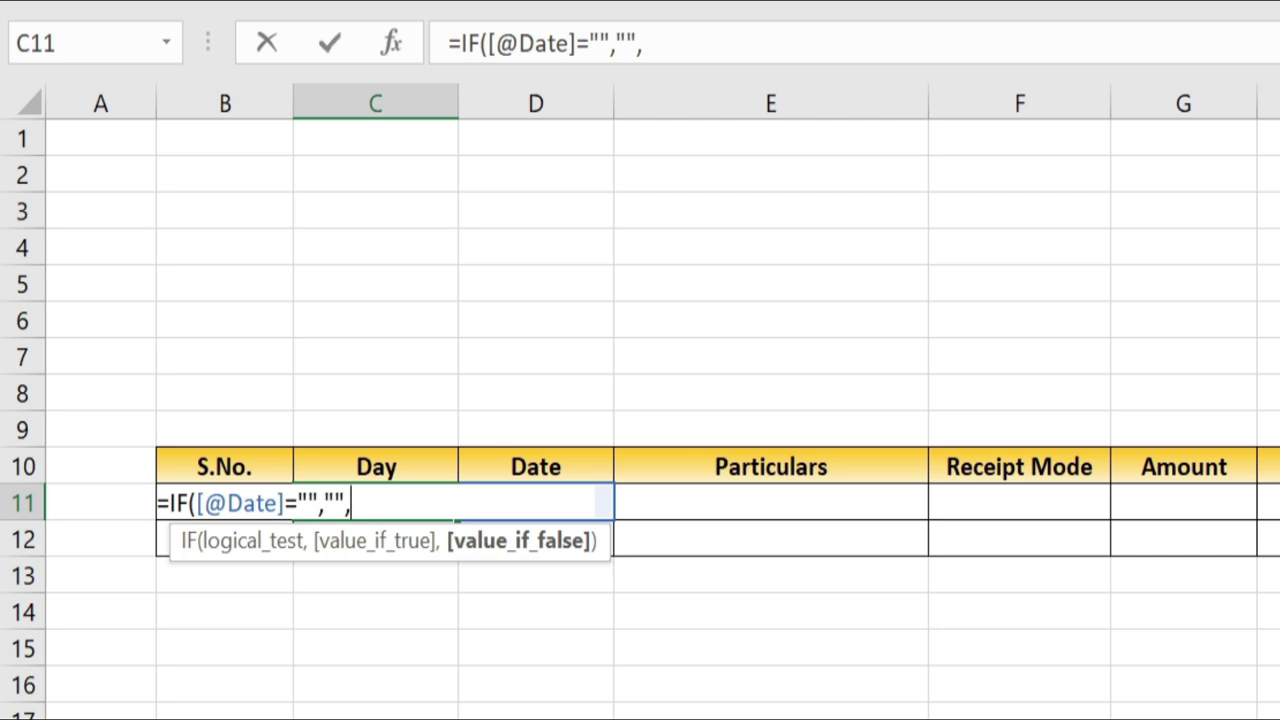
{"action": "type", "text": "T"}
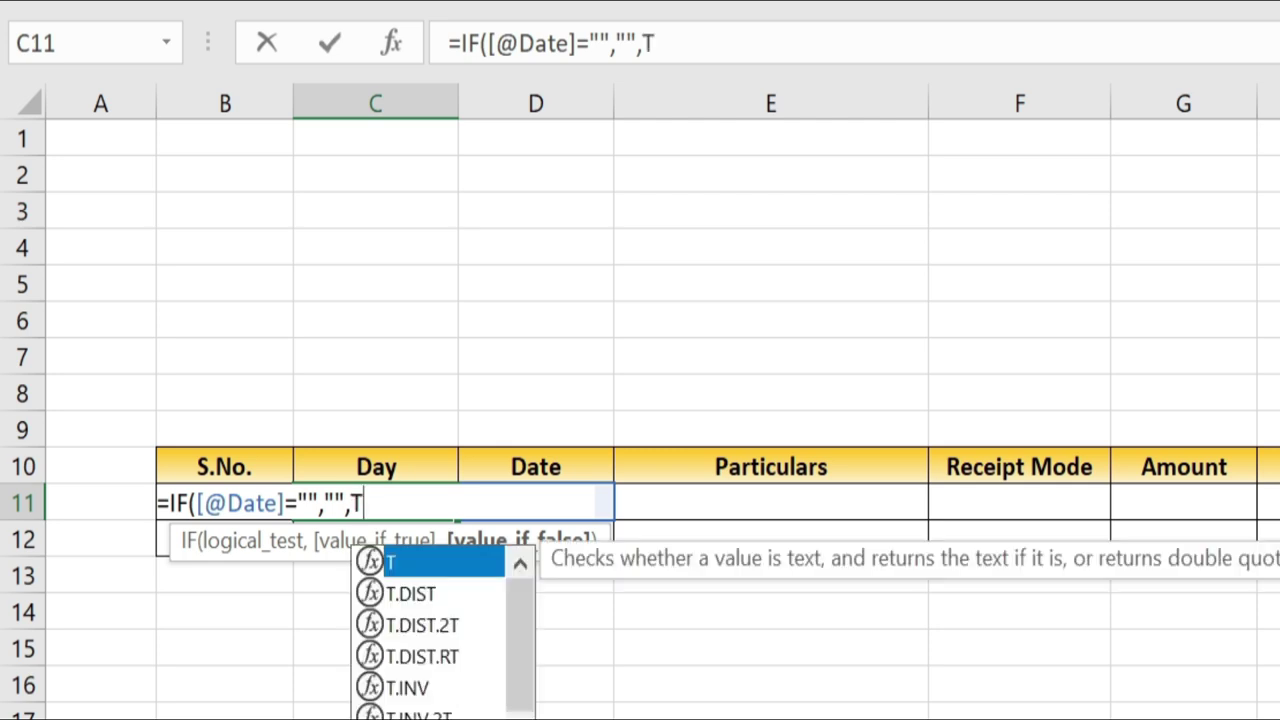
{"action": "type", "text": "ext"}
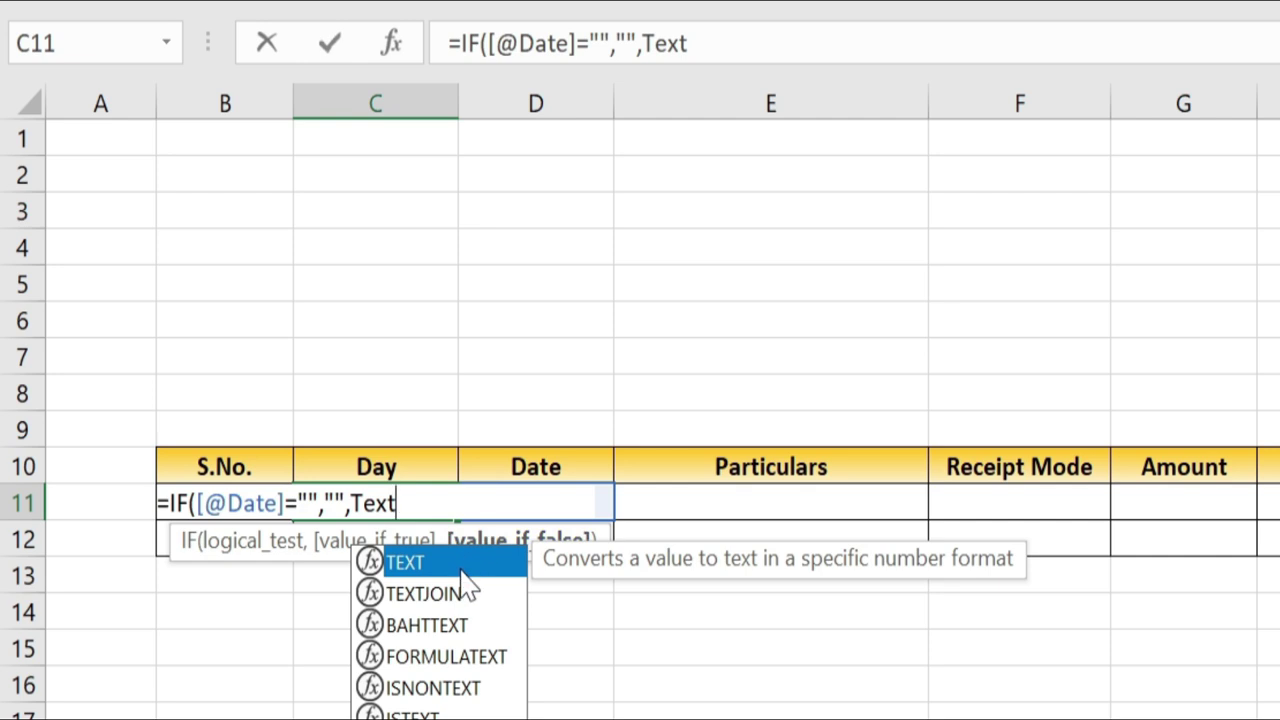
{"action": "double_click", "coordinate": [457, 565]}
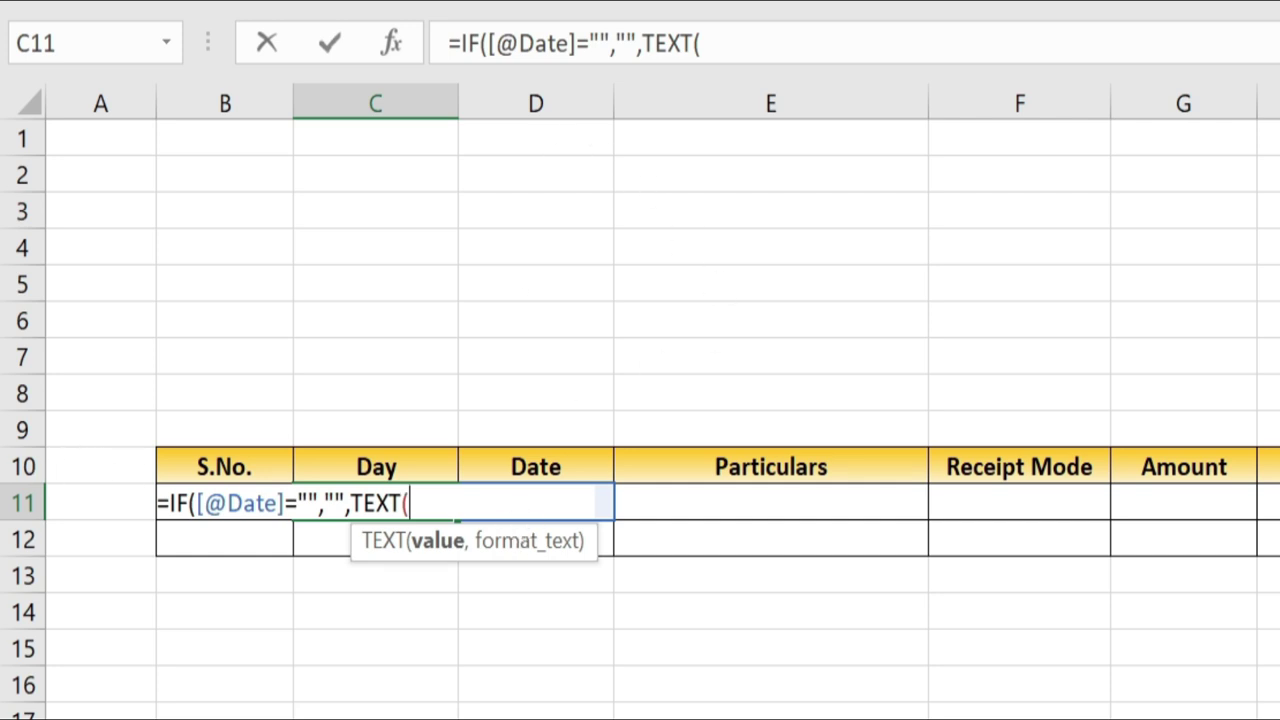
{"action": "type", "text": "D11,"}
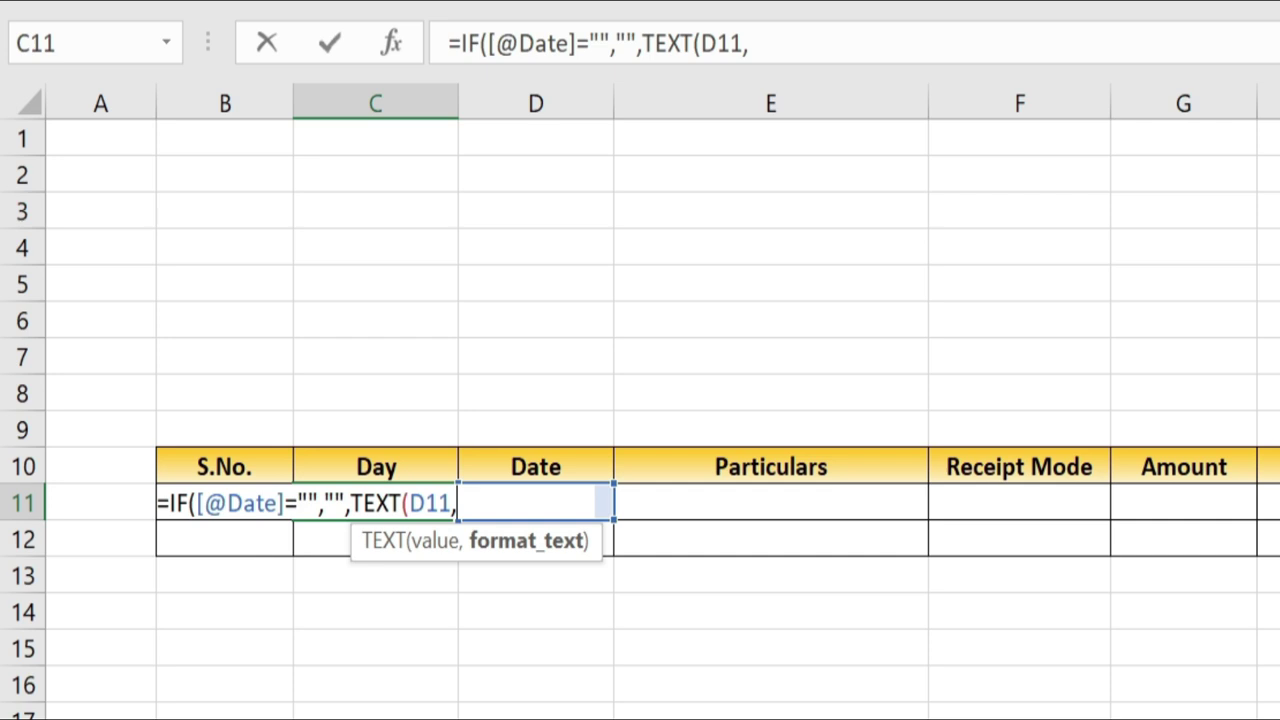
{"action": "type", "text": "\"ddd"}
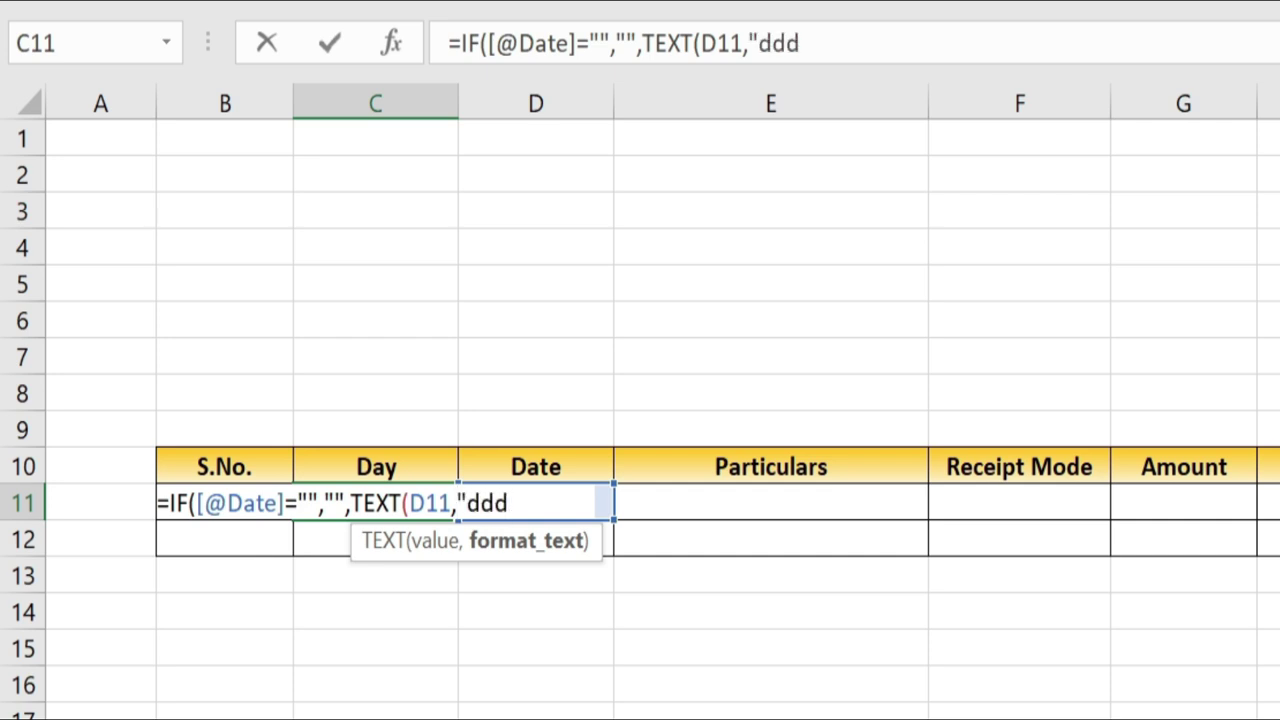
{"action": "type", "text": "\""}
{"action": "type", "text": ")"}
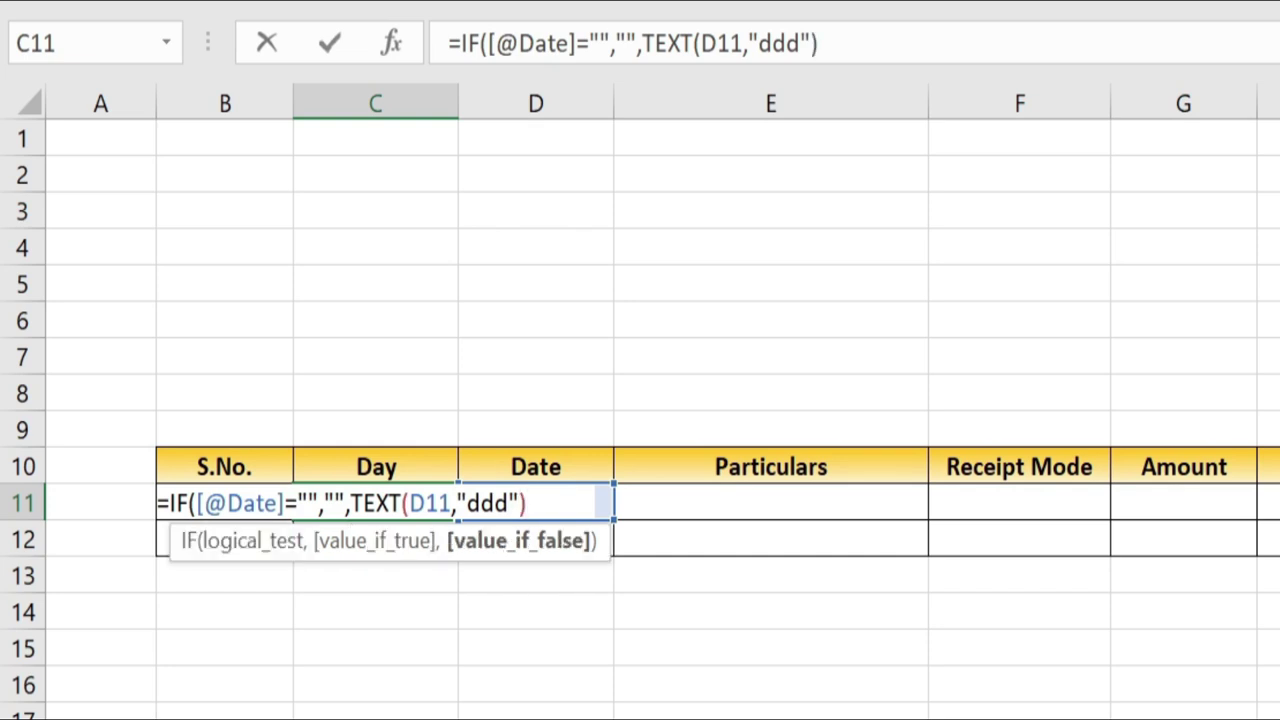
{"action": "type", "text": ")"}
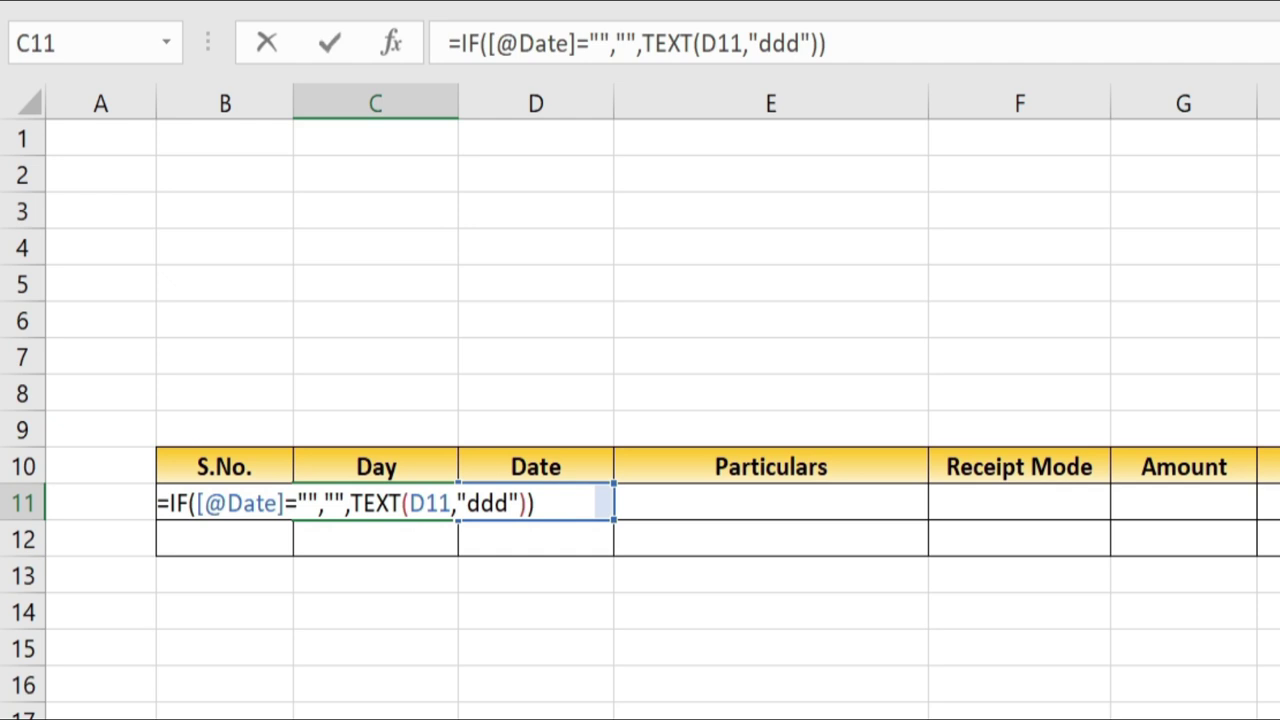
{"action": "key", "text": "Return"}
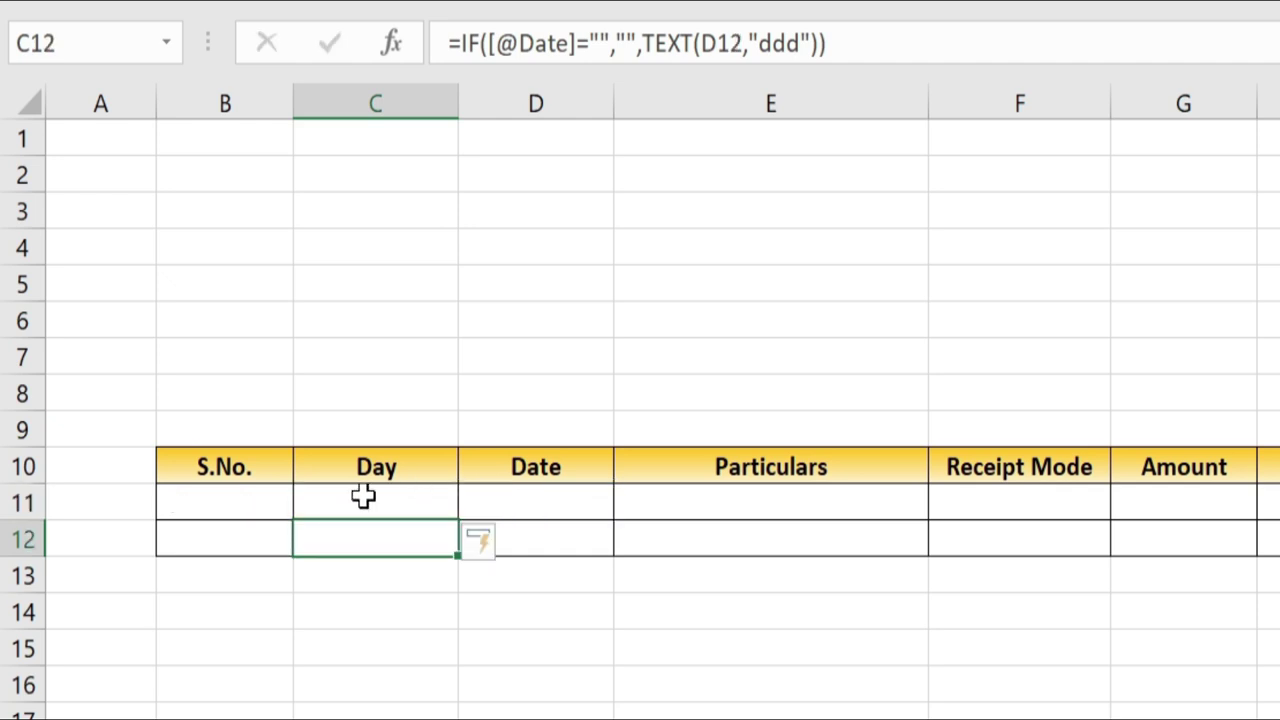
Enter date 01-4-20 in D11 and 'Building Rent' in E11, then select F11:F12
{"action": "left_click", "coordinate": [572, 510]}
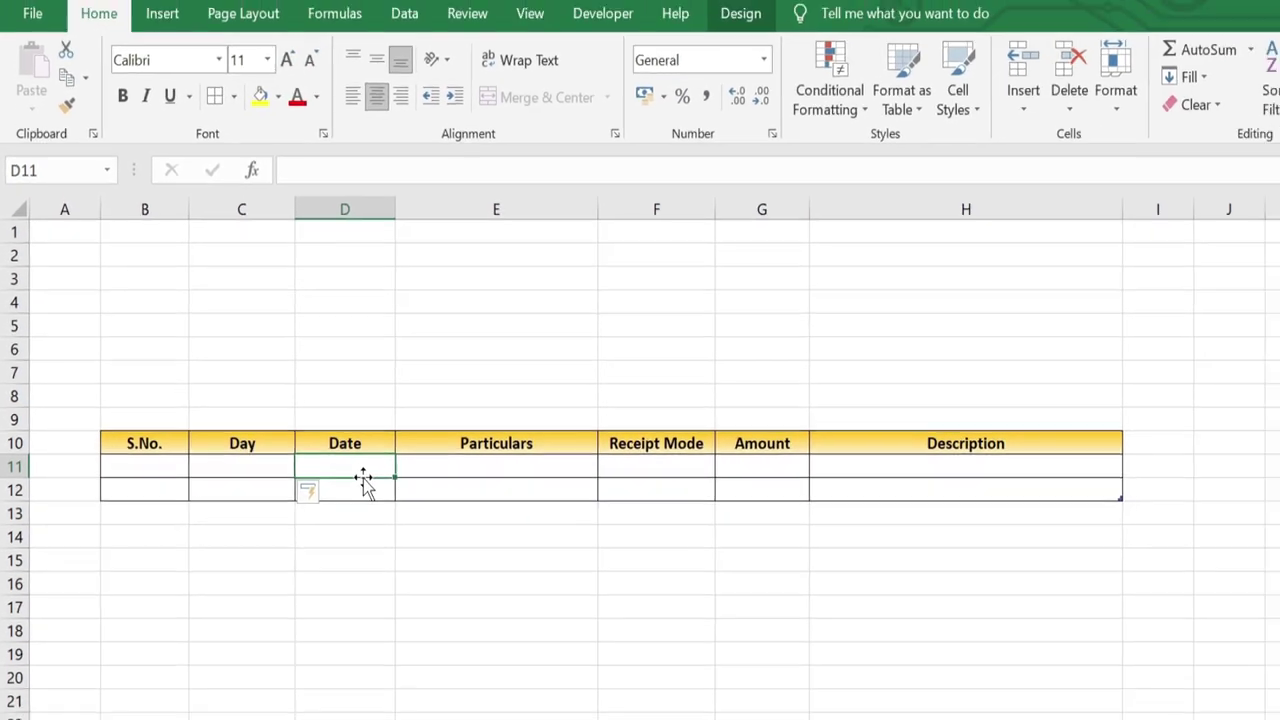
{"action": "type", "text": "01-4-20"}
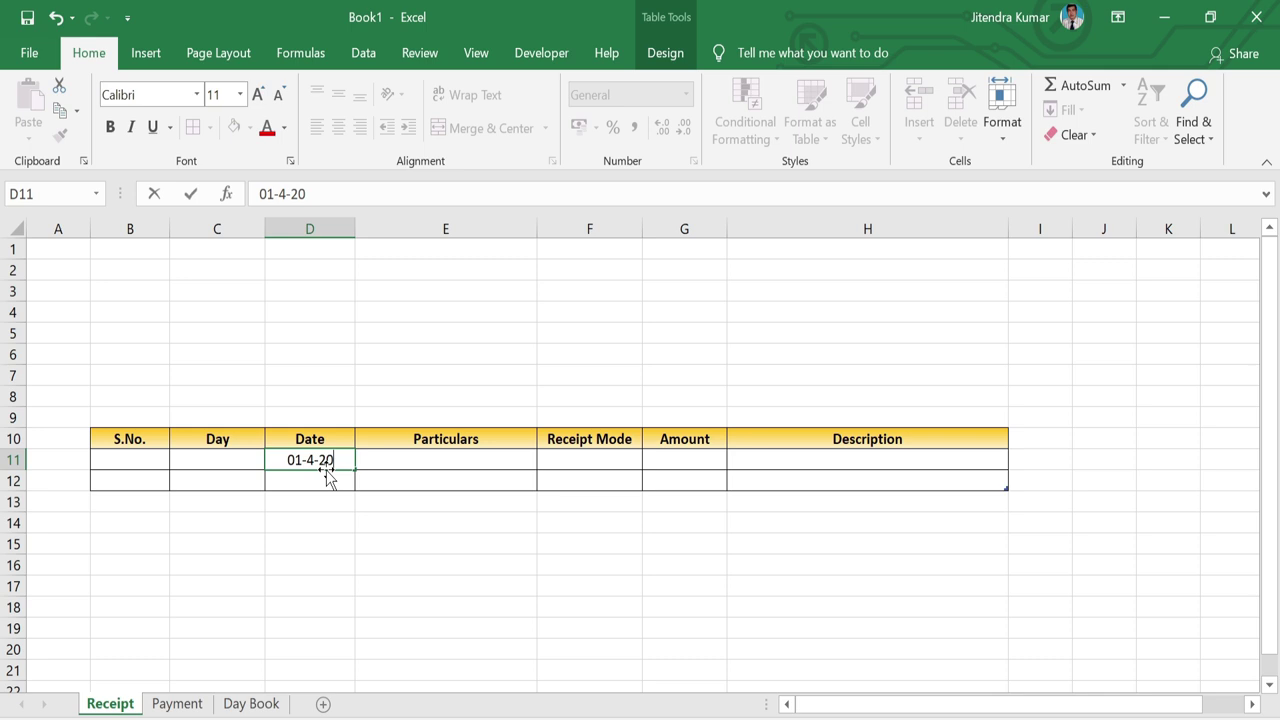
{"action": "key", "text": "Return"}
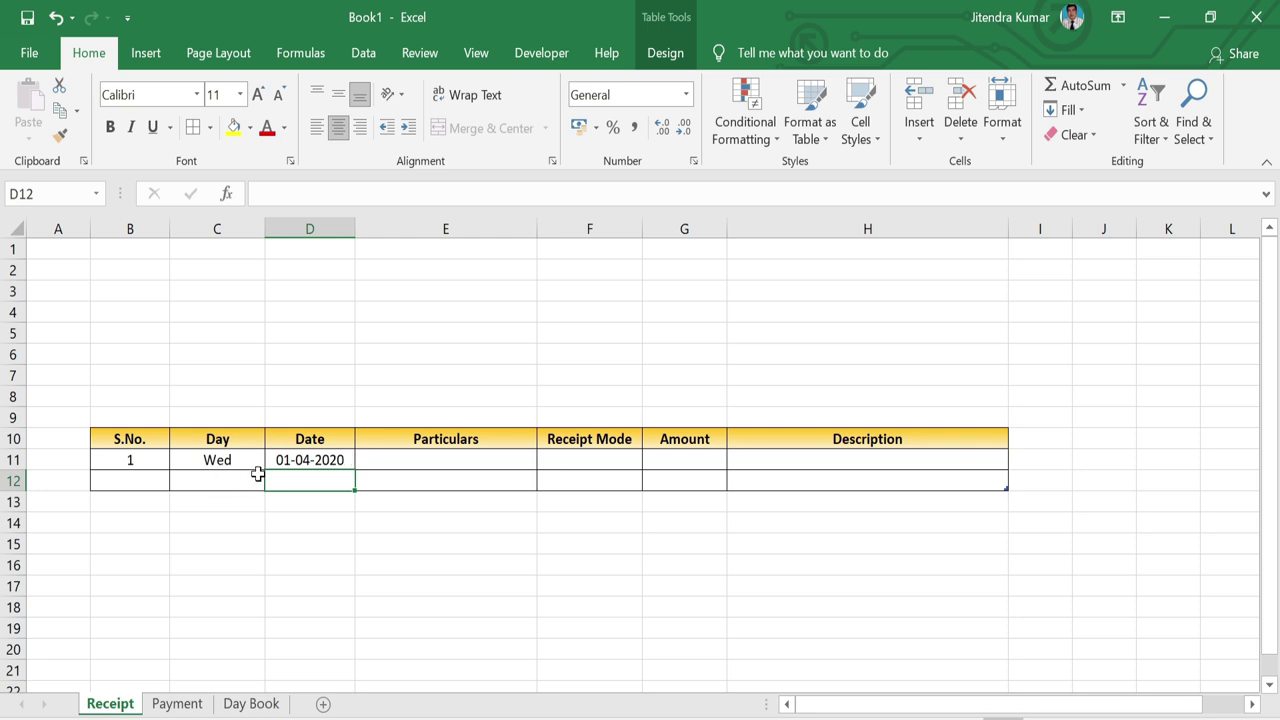
{"action": "left_click", "coordinate": [436, 459]}
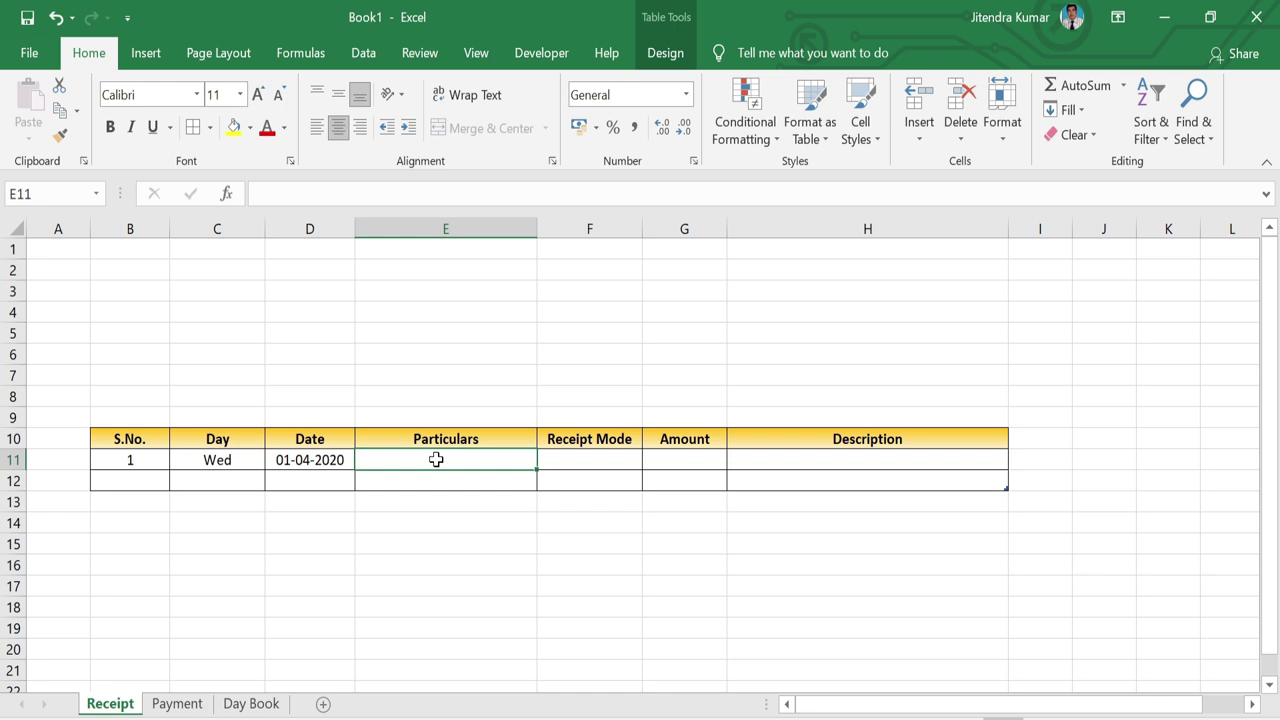
{"action": "type", "text": "Build"}
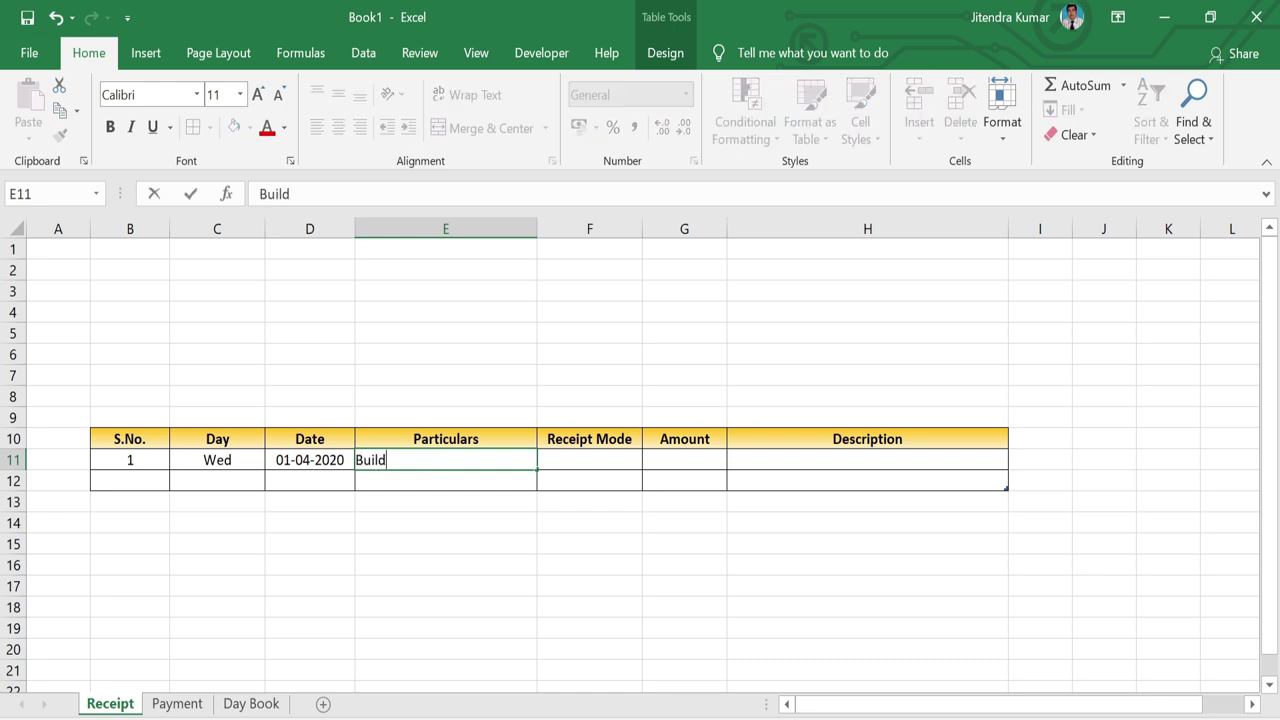
{"action": "type", "text": "ing Rent"}
{"action": "key", "text": "Tab"}
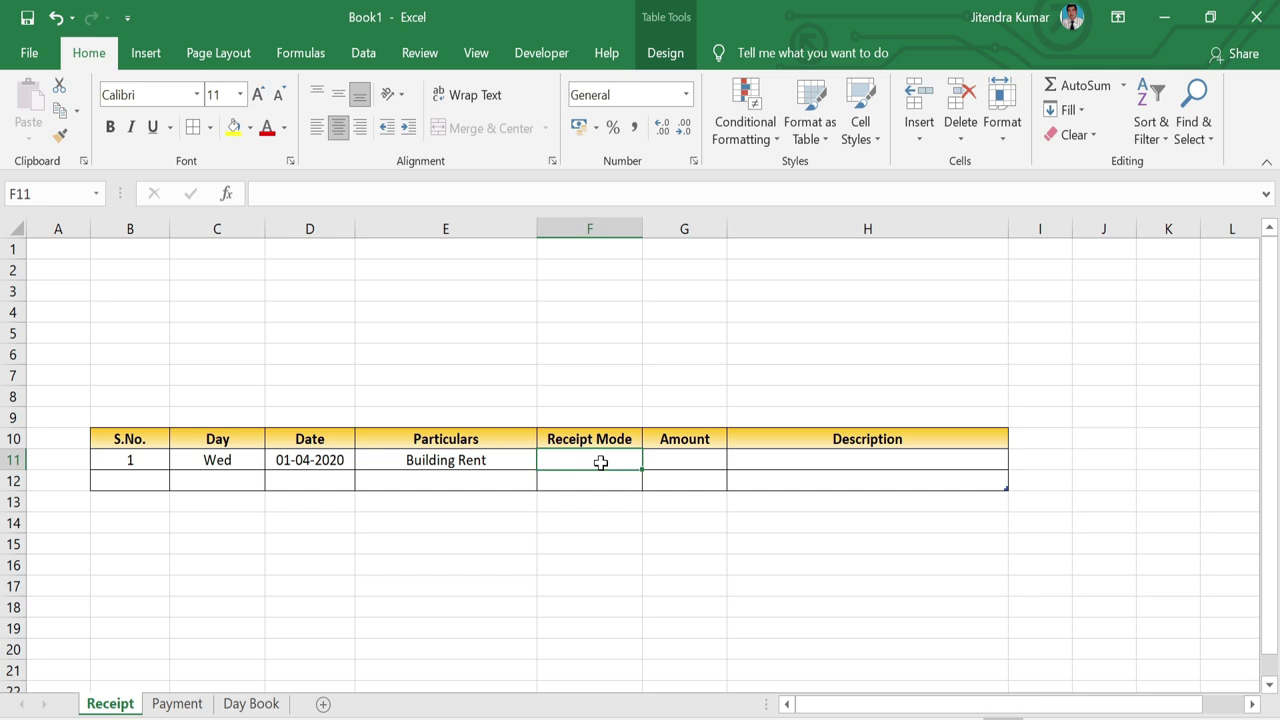
{"action": "key", "text": "shift+Down"}
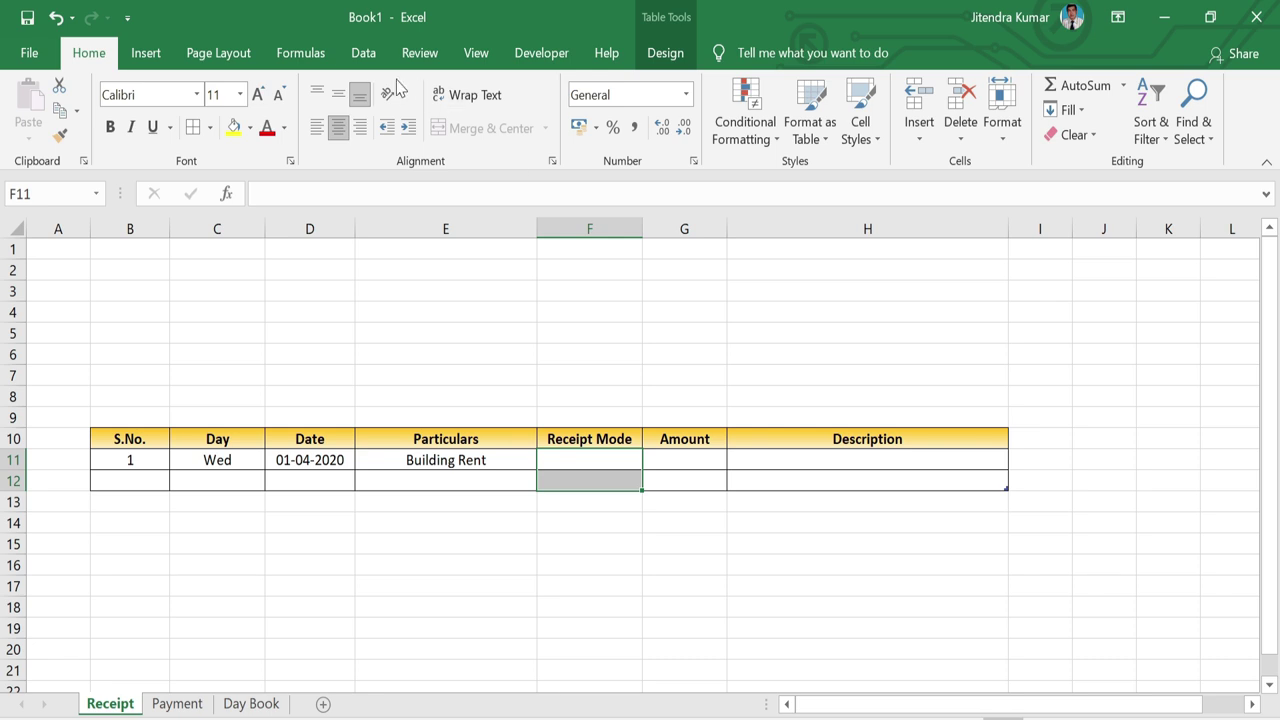
Add a data validation list of Cash, Card, RTGS, Cheque to the Receipt Mode cells
{"action": "left_click", "coordinate": [363, 53]}
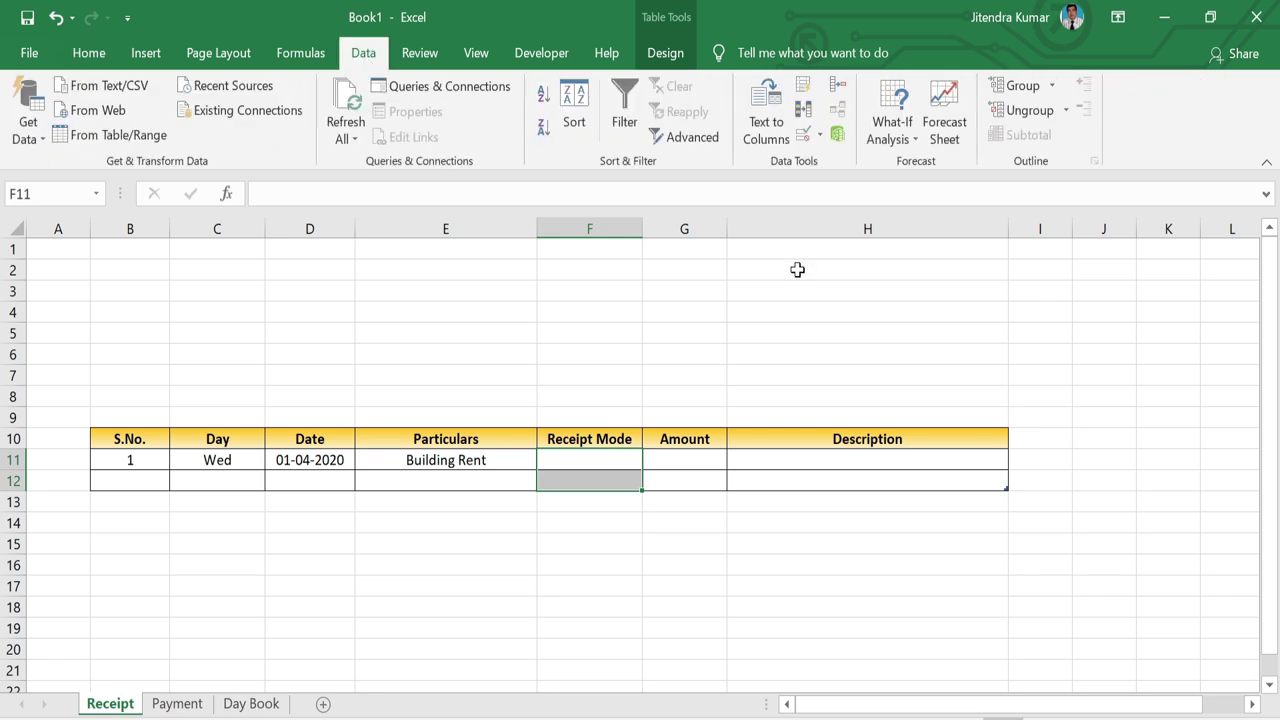
{"action": "left_click", "coordinate": [819, 134]}
{"action": "left_click", "coordinate": [838, 164]}
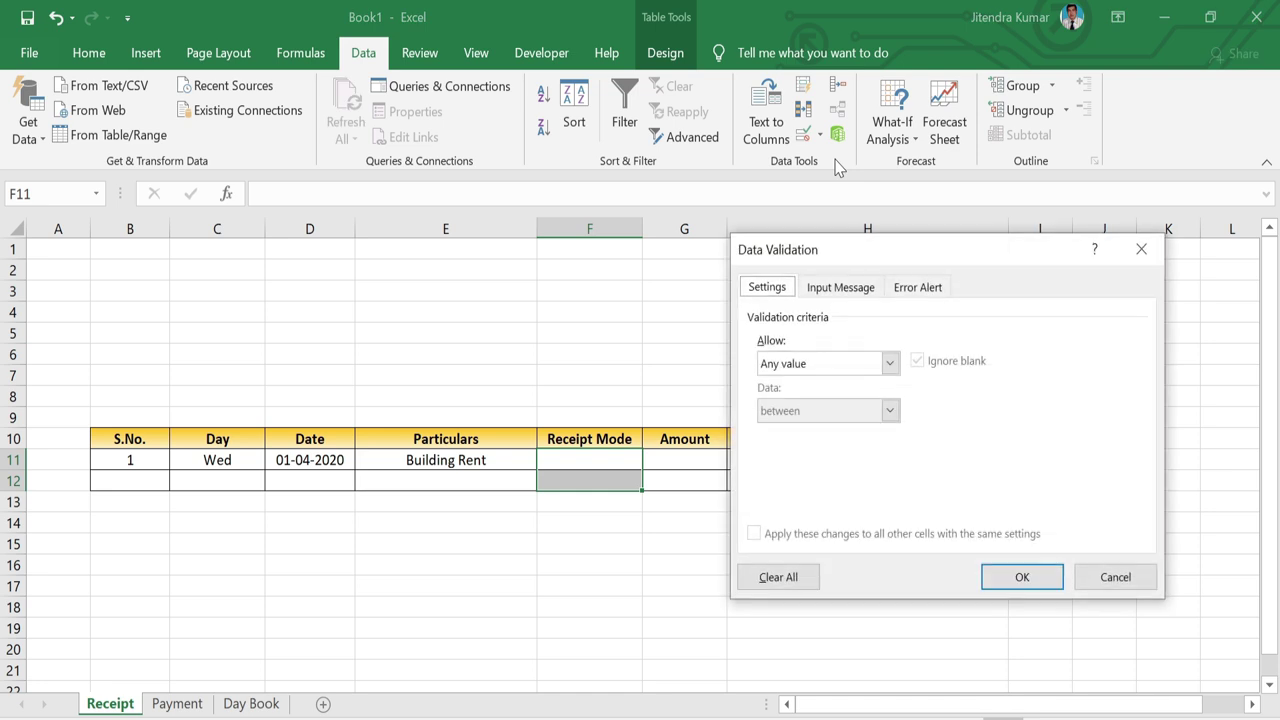
{"action": "left_click", "coordinate": [889, 364]}
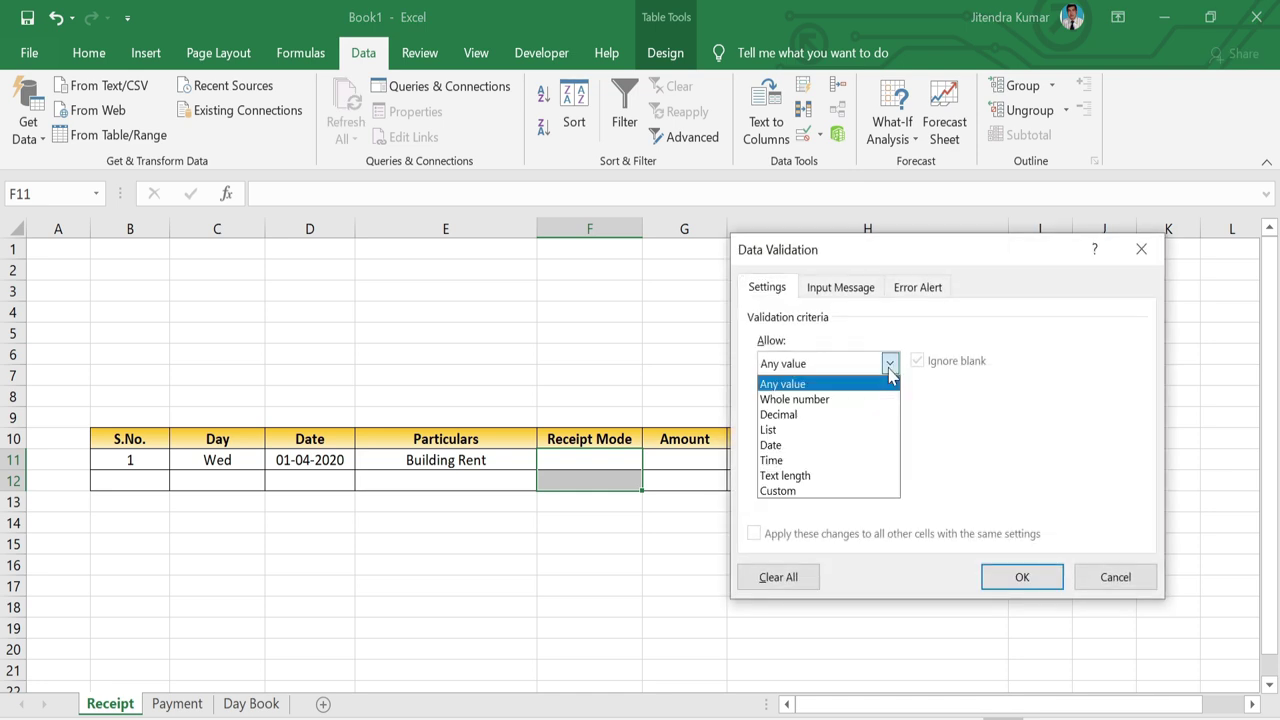
{"action": "left_click", "coordinate": [815, 430]}
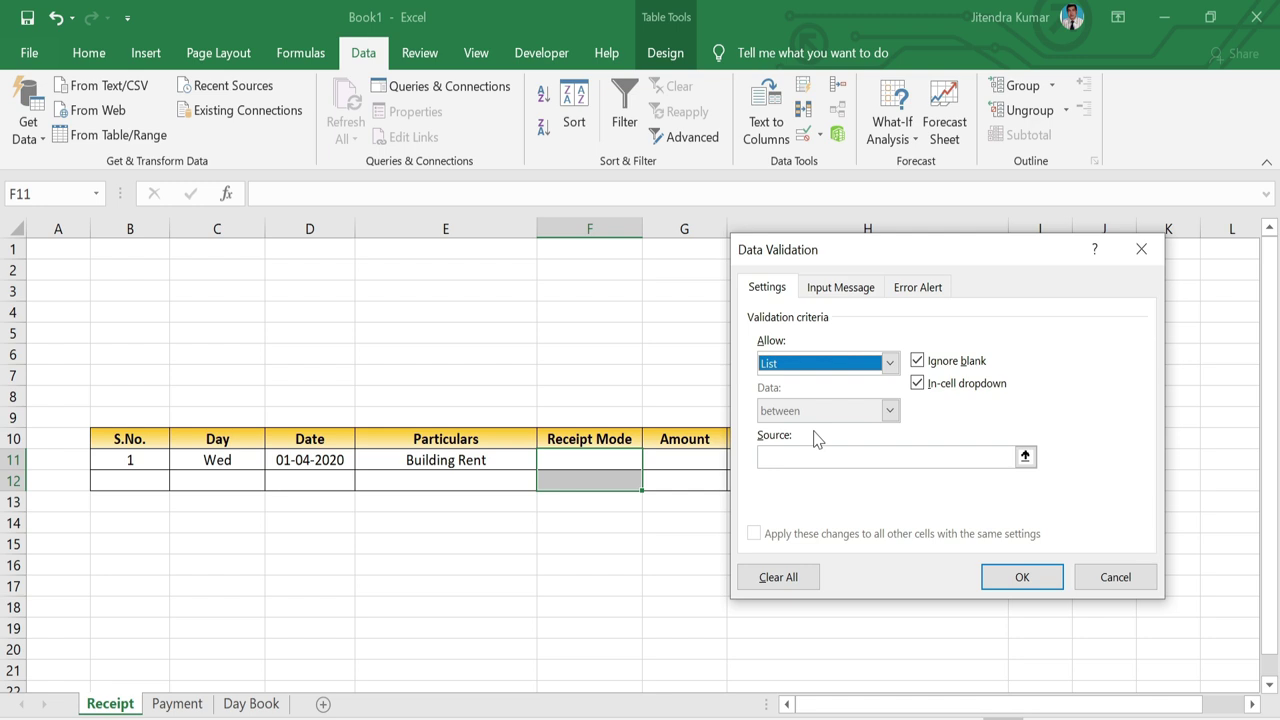
{"action": "left_click", "coordinate": [890, 457]}
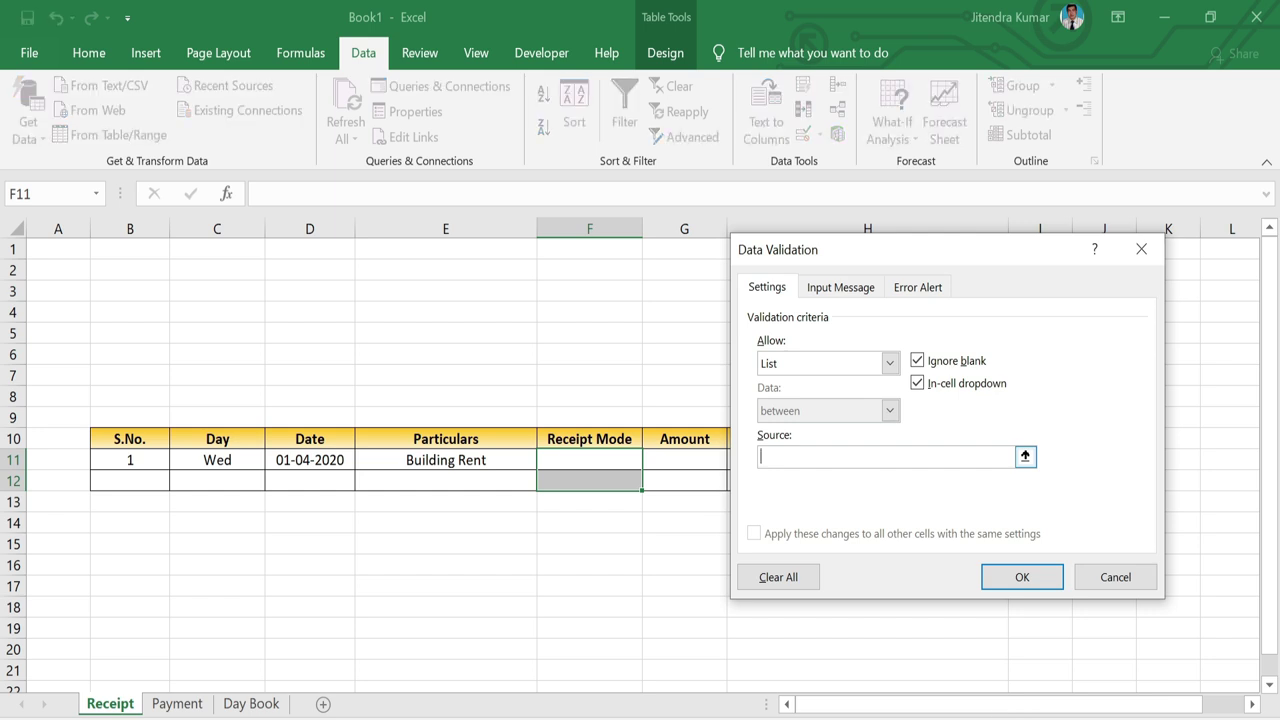
{"action": "type", "text": "Cash, Card, "}
{"action": "type", "text": "RTGS,"}
{"action": "type", "text": " Cheque"}
{"action": "left_click", "coordinate": [1034, 580]}
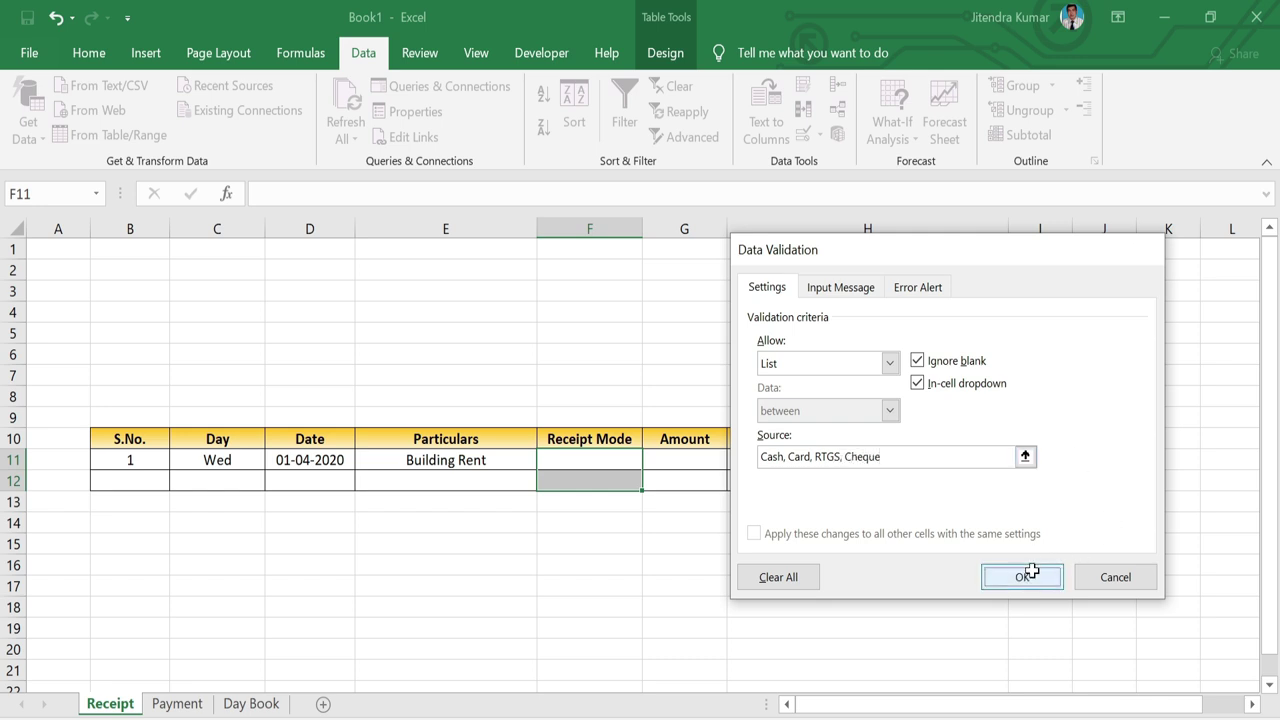
{"action": "left_click", "coordinate": [651, 463]}
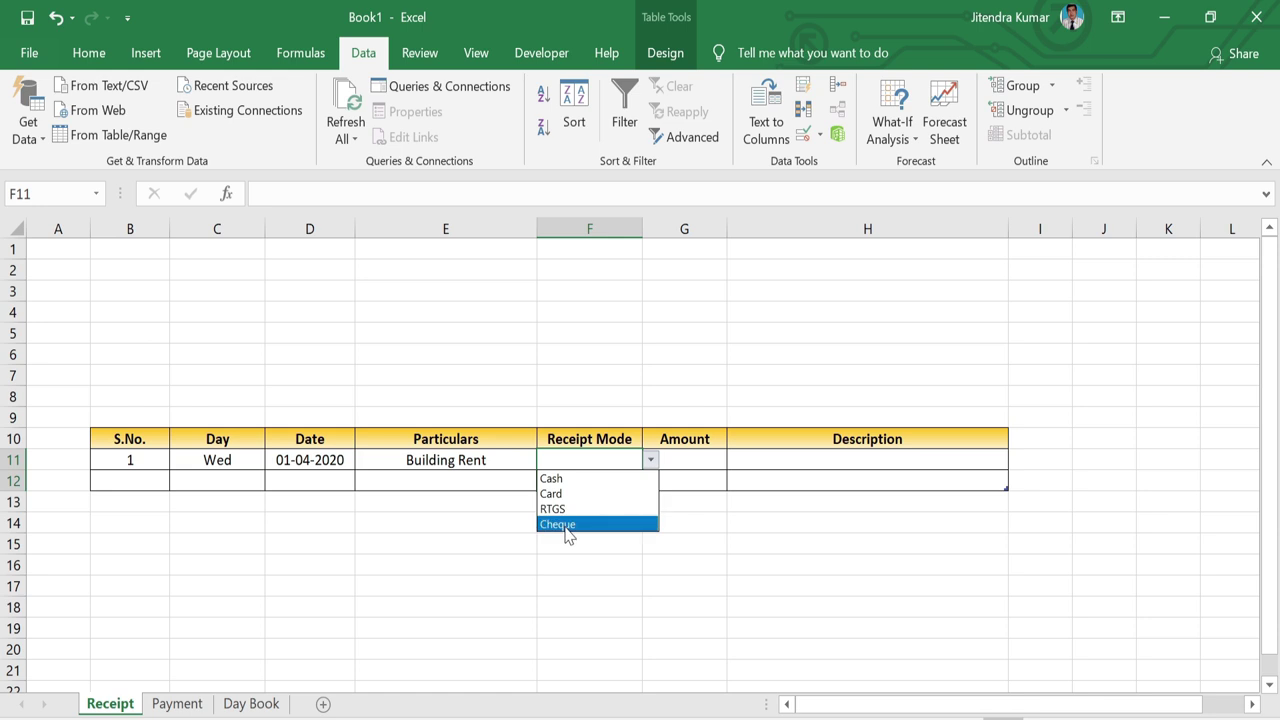
Complete the first receipt with mode Cash, amount 10000 and description 'Building rent received from xyz'
{"action": "left_click", "coordinate": [556, 479]}
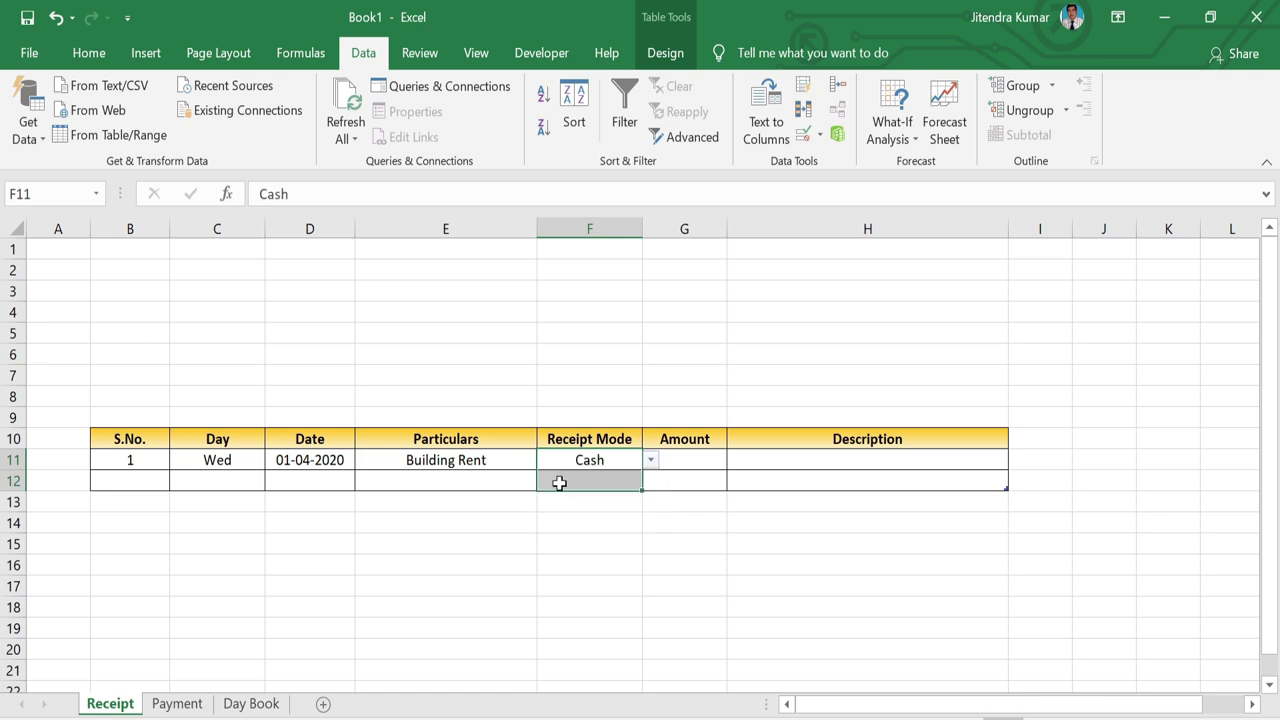
{"action": "left_click", "coordinate": [614, 480]}
{"action": "left_click", "coordinate": [651, 483]}
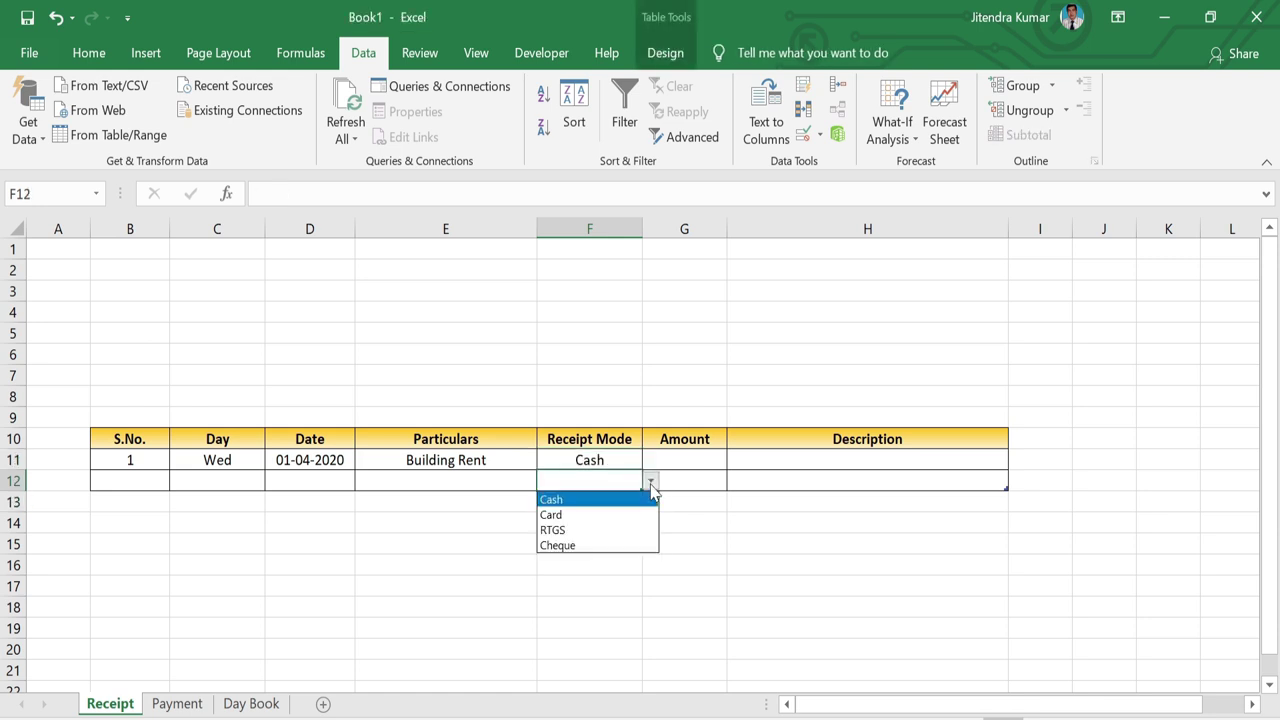
{"action": "left_click", "coordinate": [708, 466]}
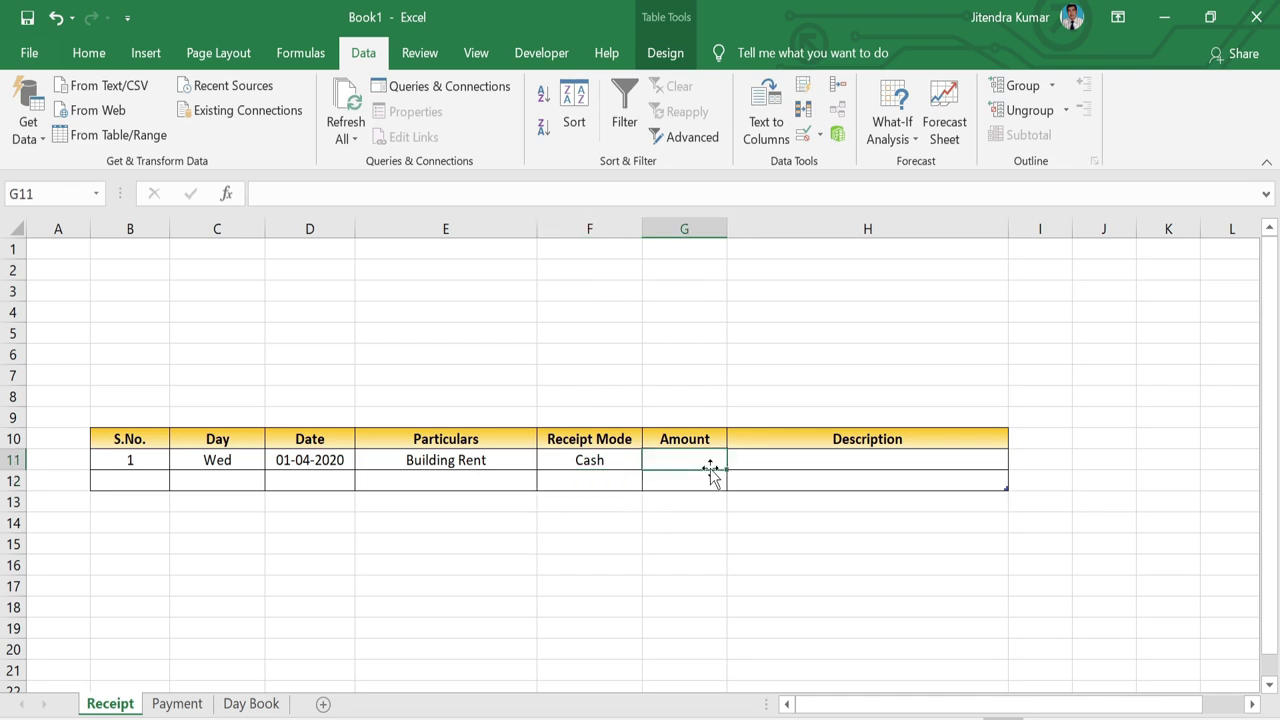
{"action": "type", "text": "10000"}
{"action": "key", "text": "Tab"}
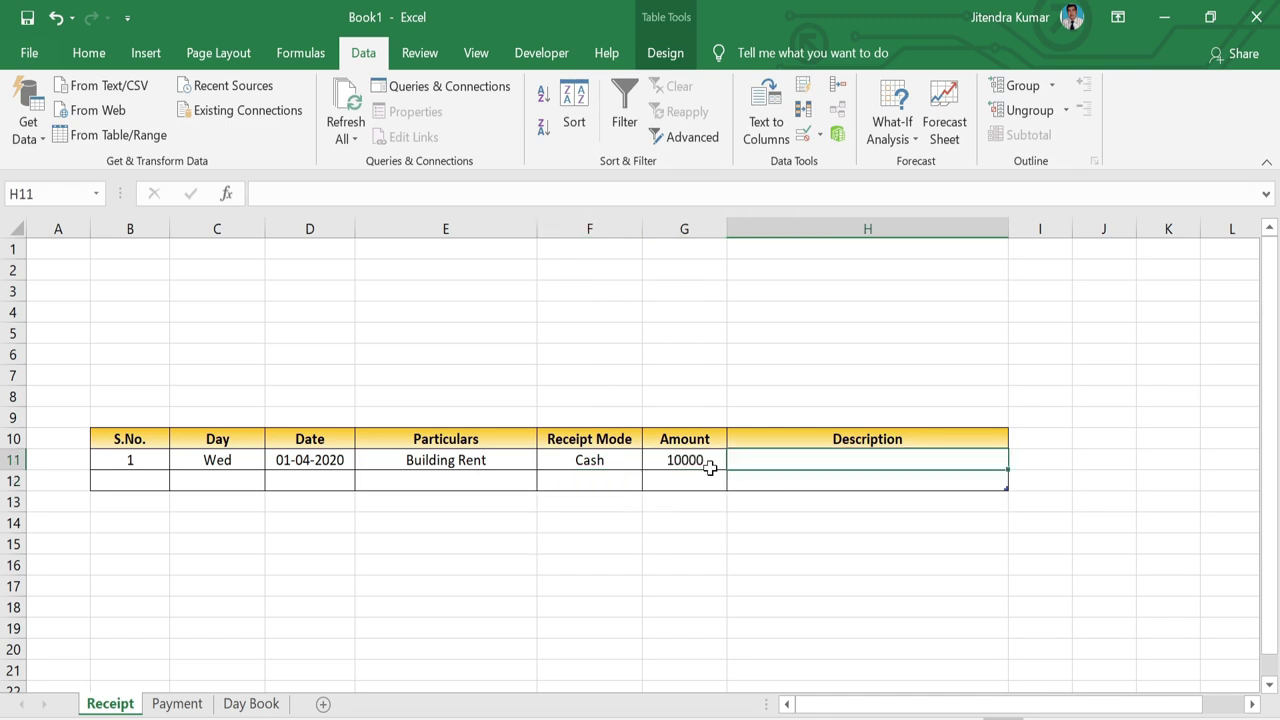
{"action": "type", "text": "Building "}
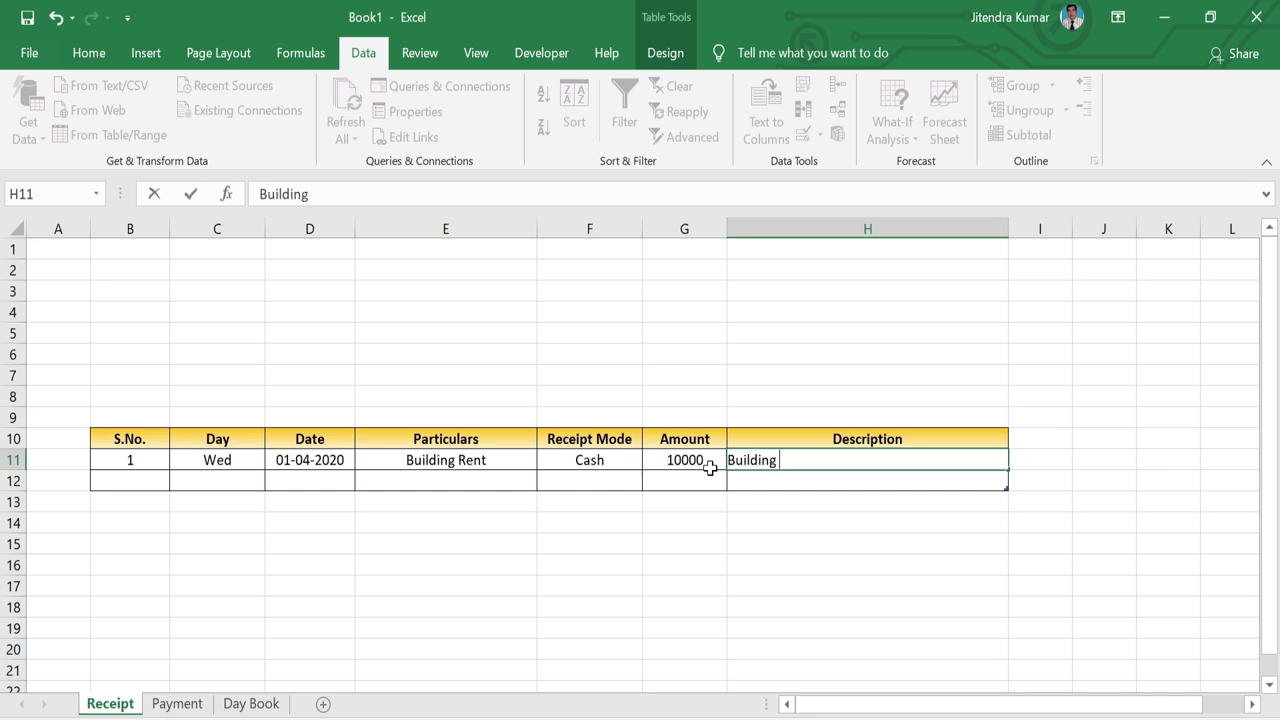
{"action": "type", "text": "rent received from xyz"}
{"action": "key", "text": "Return"}
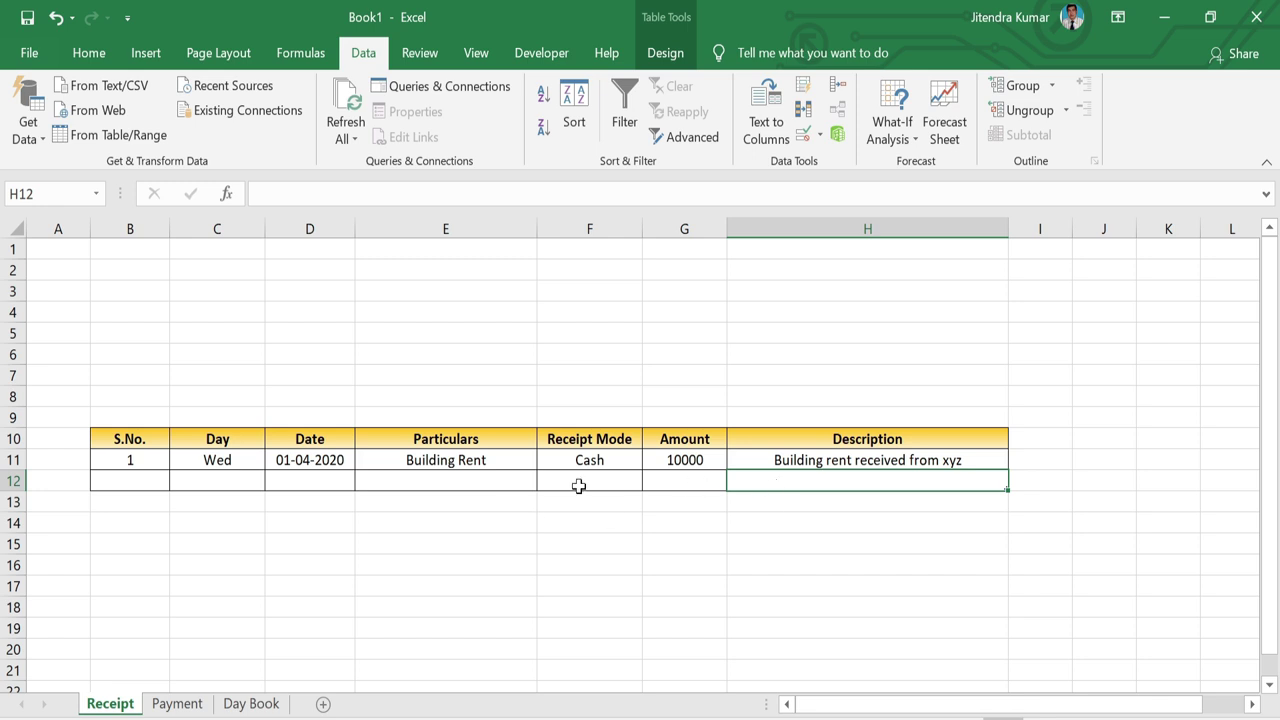
Add the second receipt: 01-4-2020, Loan, Cheque, 2000, 'Received loan from Y Co.'
{"action": "left_click", "coordinate": [332, 487]}
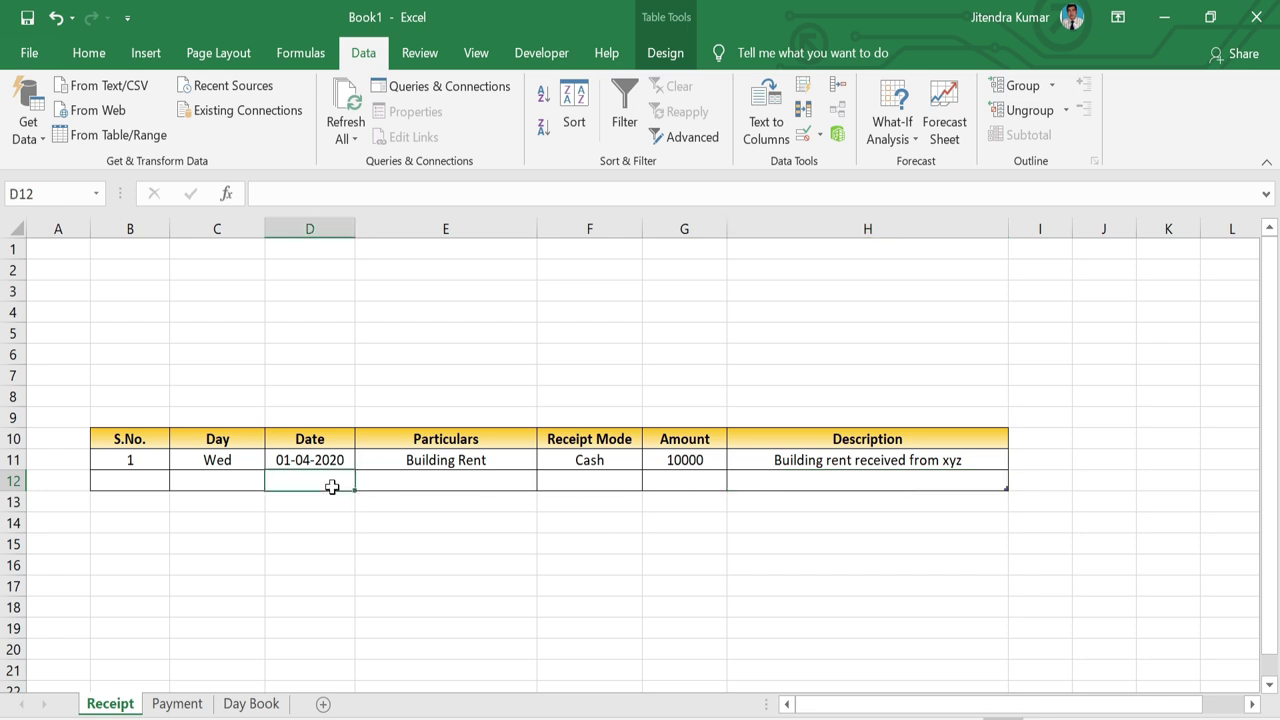
{"action": "type", "text": "01-4-2020"}
{"action": "key", "text": "Tab"}
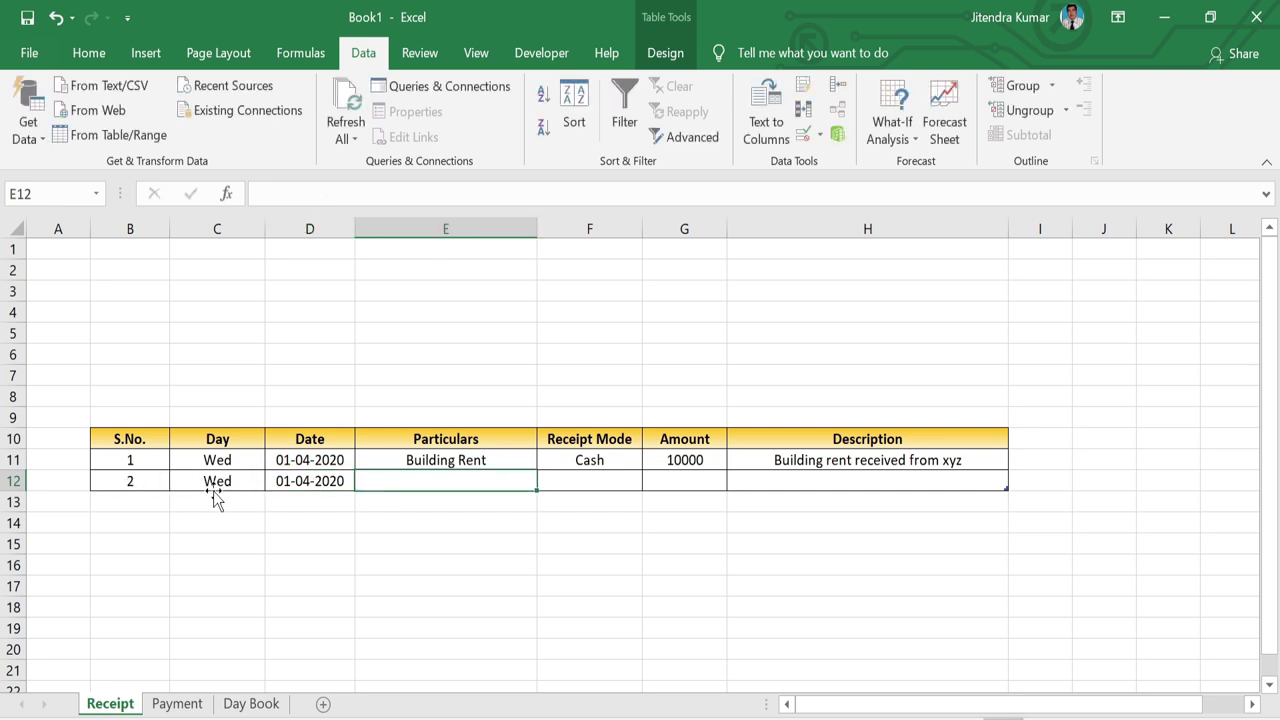
{"action": "type", "text": "Loan"}
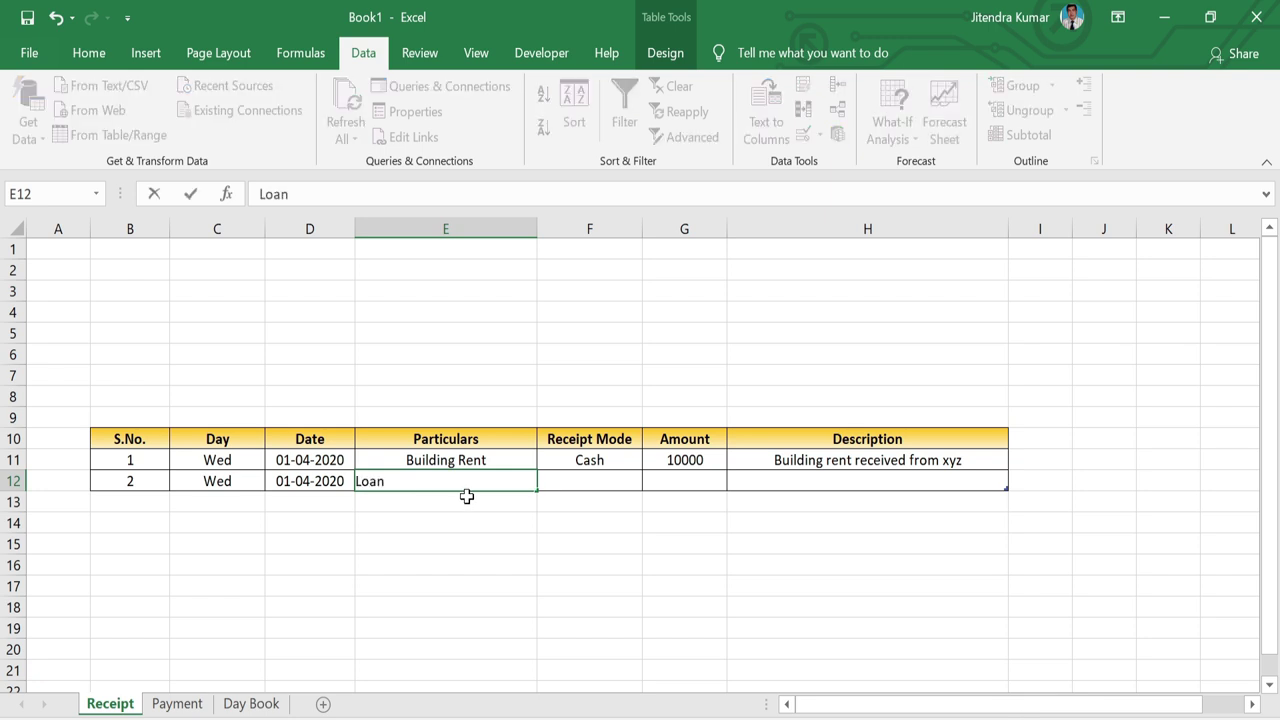
{"action": "key", "text": "Tab"}
{"action": "left_click", "coordinate": [650, 481]}
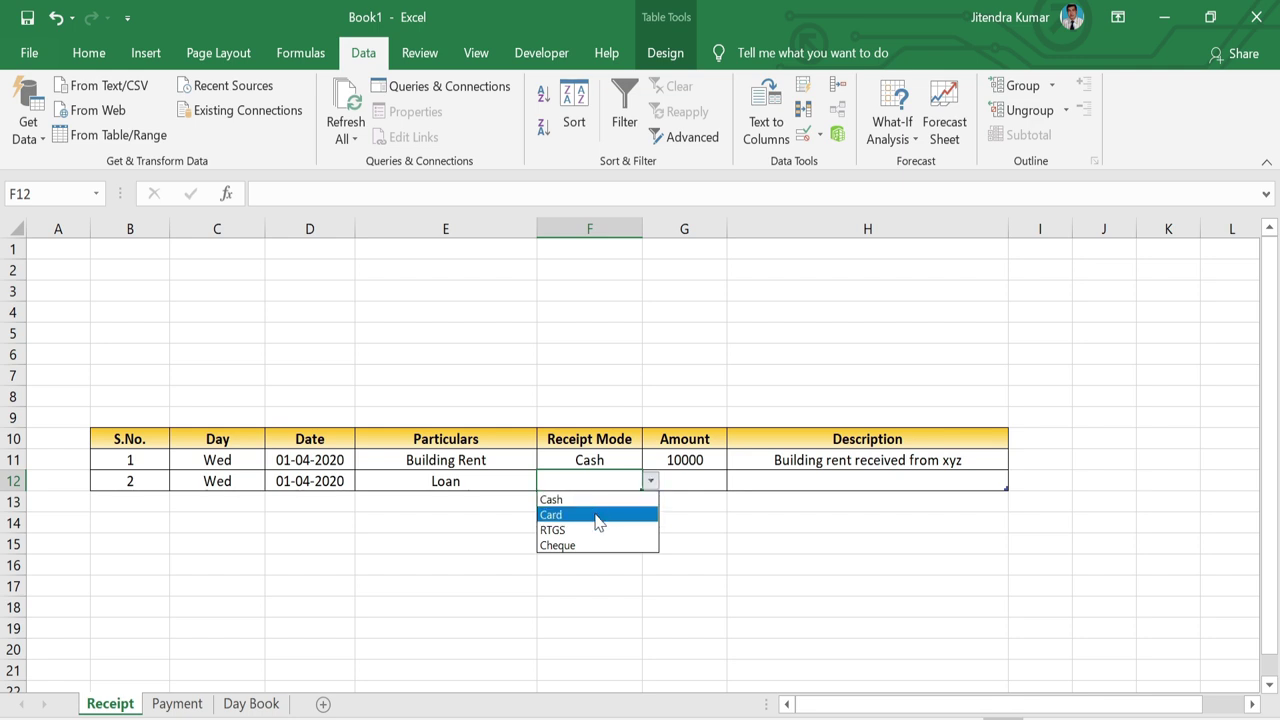
{"action": "left_click", "coordinate": [597, 545]}
{"action": "left_click", "coordinate": [694, 483]}
{"action": "type", "text": "2000"}
{"action": "key", "text": "Tab"}
{"action": "type", "text": "Re"}
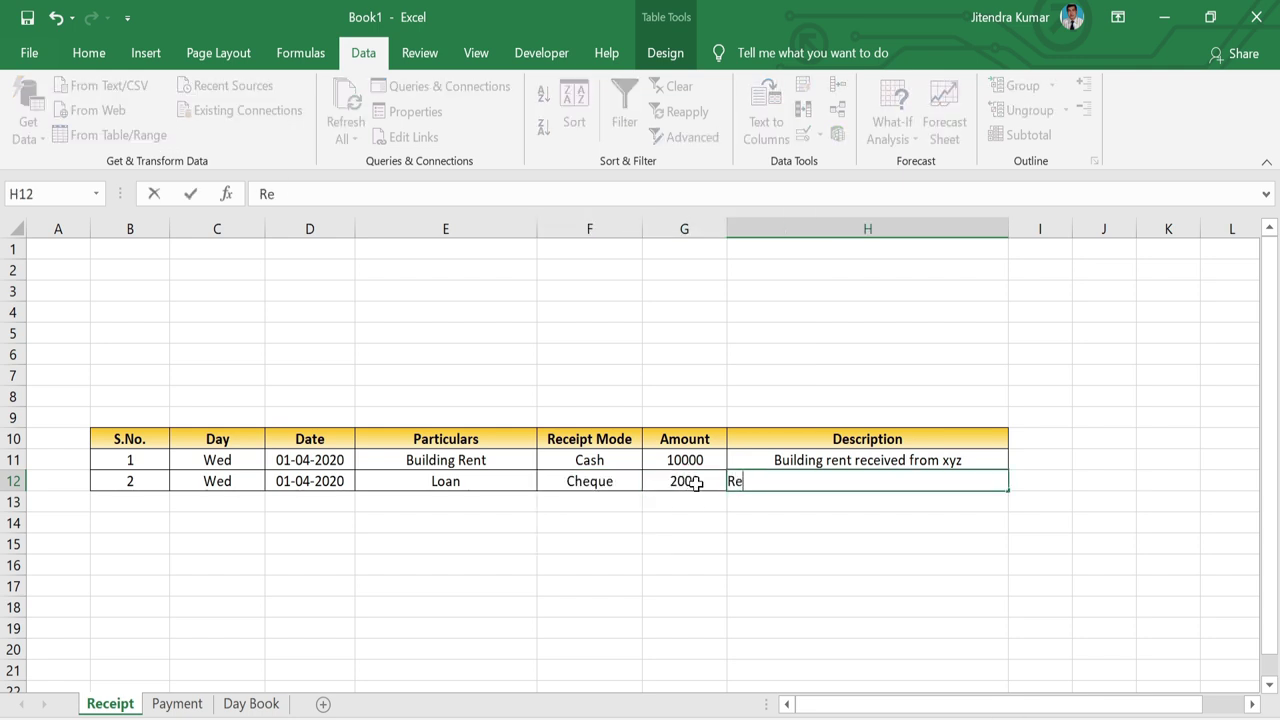
{"action": "type", "text": "ceived loan from Y Co."}
{"action": "key", "text": "Return"}
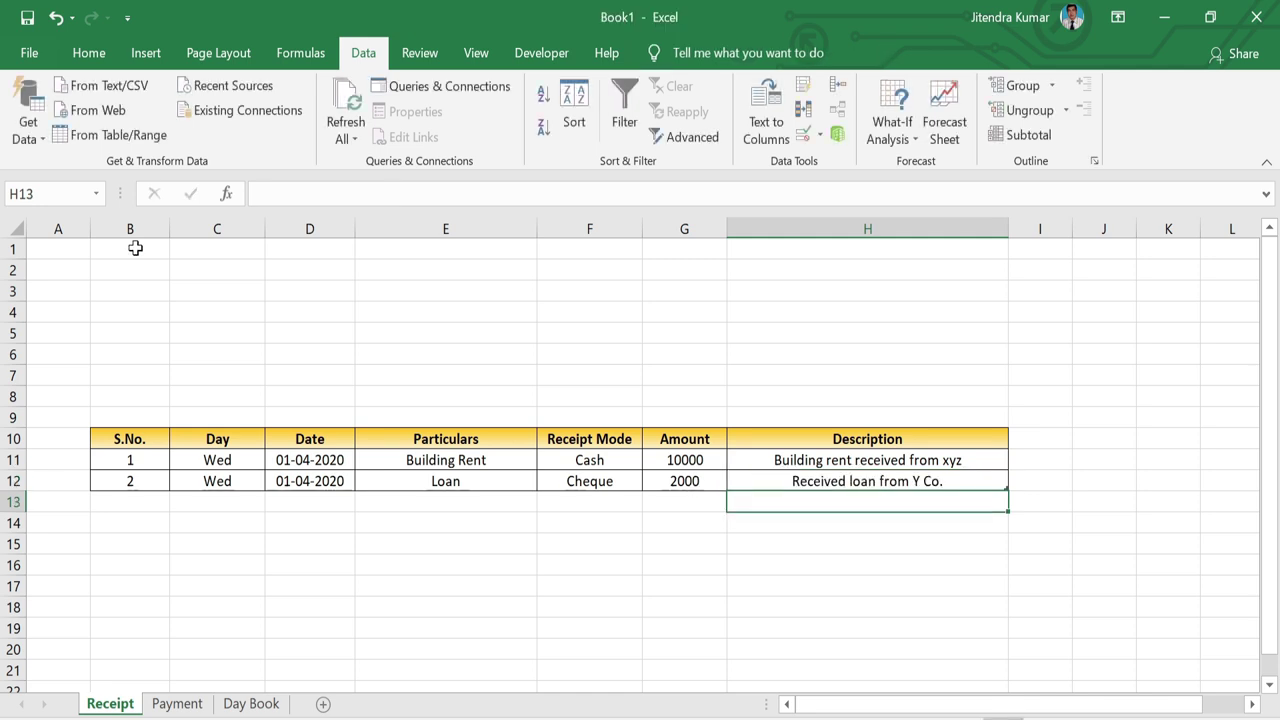
Merge and centre B1:D1 and title it 'Summary'
{"action": "left_click_drag", "start_coordinate": [135, 248], "coordinate": [300, 249]}
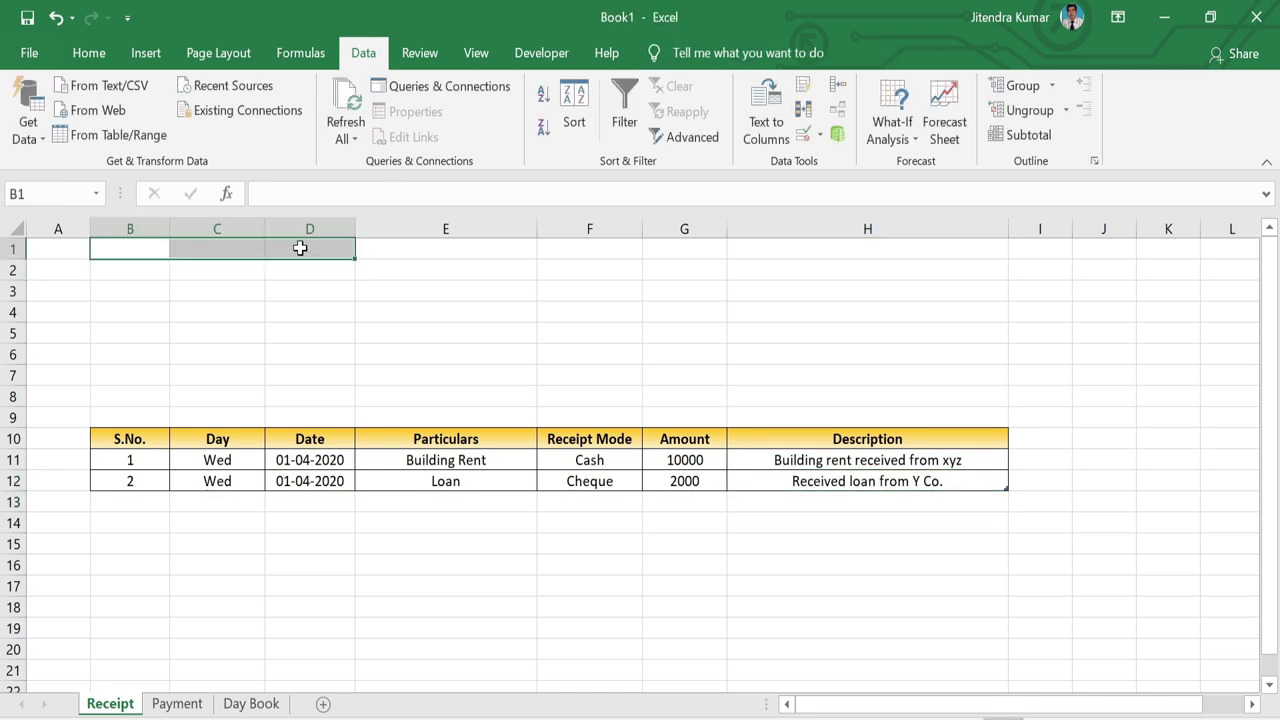
{"action": "left_click", "coordinate": [88, 52]}
{"action": "left_click", "coordinate": [485, 128]}
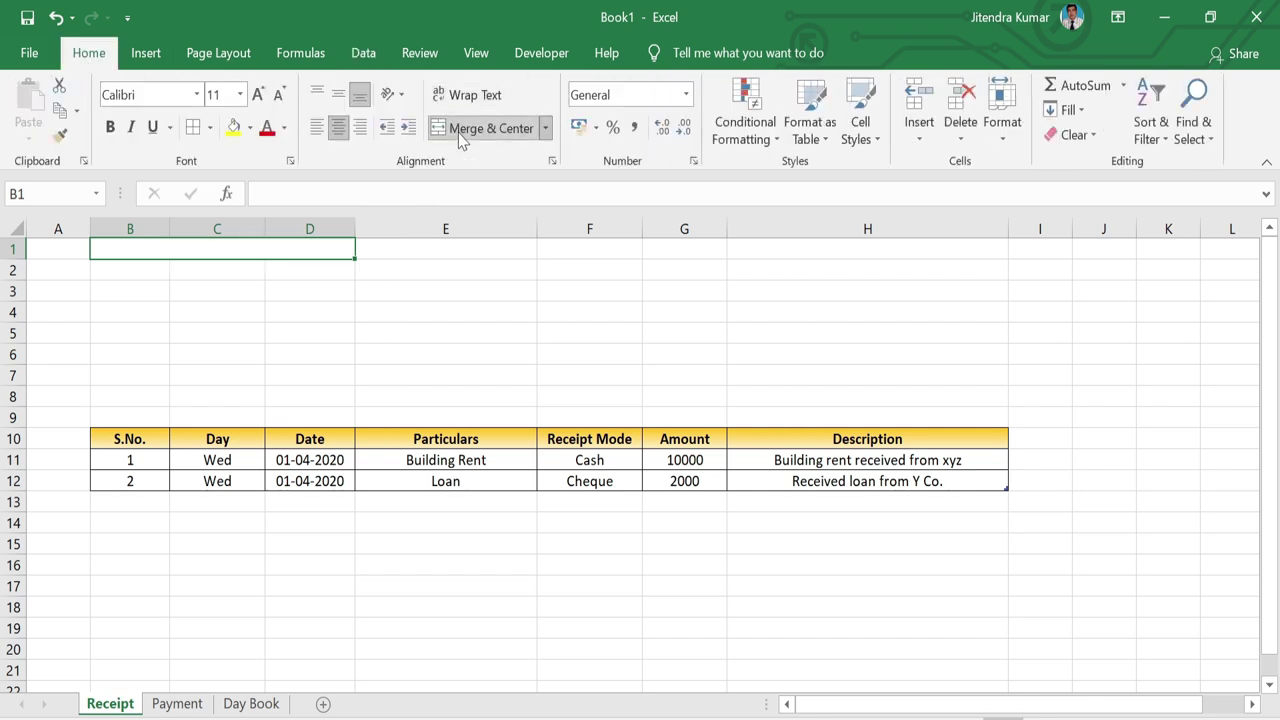
{"action": "type", "text": "Summary"}
{"action": "key", "text": "Return"}
Merge each row pair B2:C2 through B6:C6, repeating the merge with F4
{"action": "key", "text": "shift+Right"}
{"action": "left_click", "coordinate": [468, 130]}
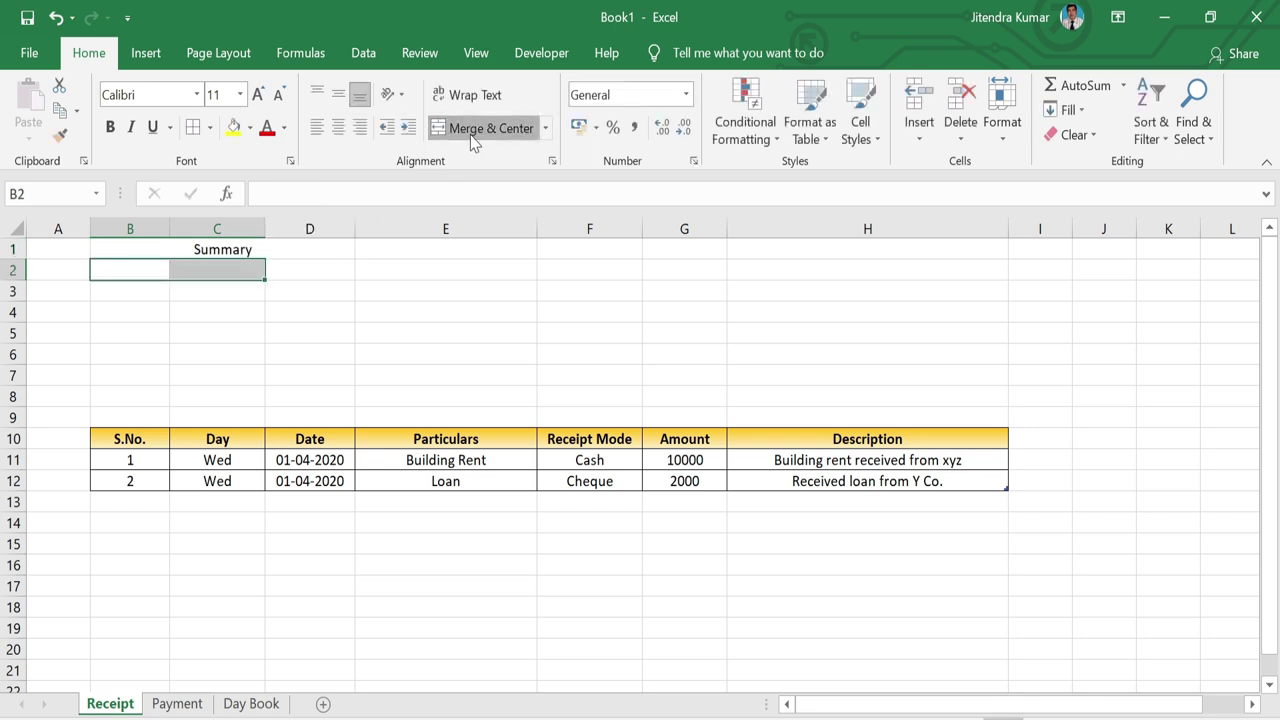
{"action": "left_click", "coordinate": [160, 288]}
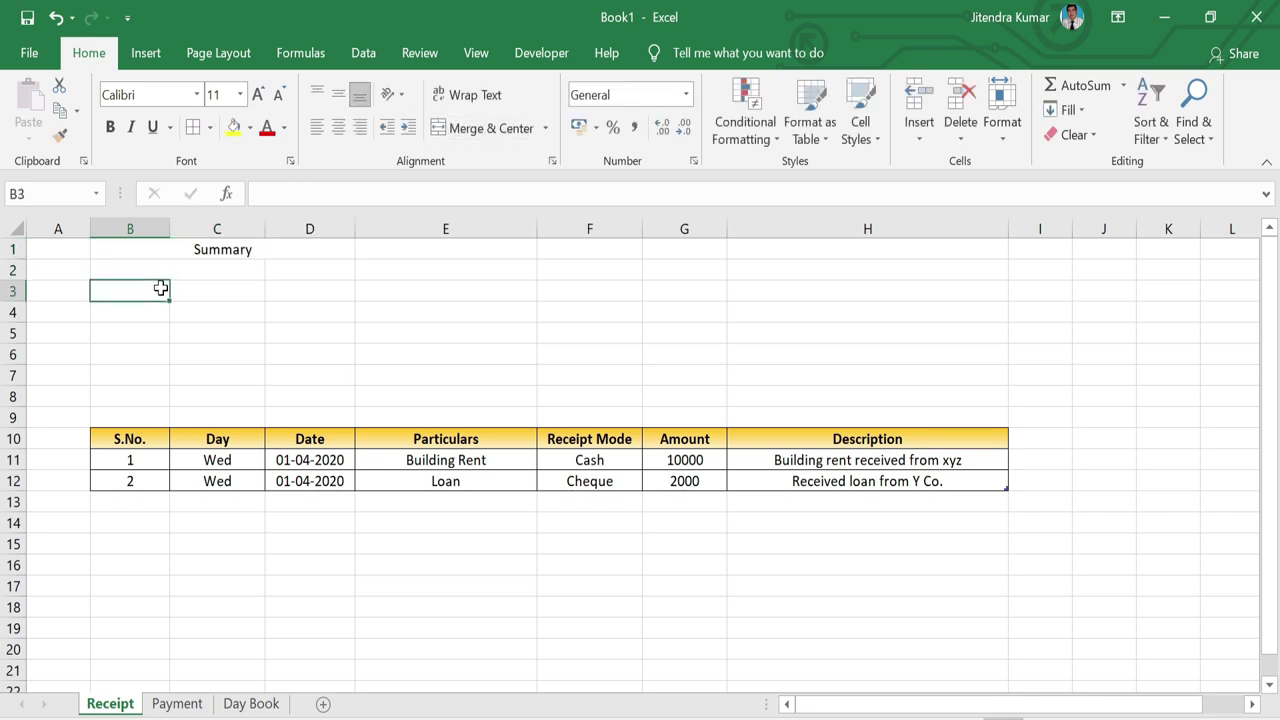
{"action": "left_click_drag", "start_coordinate": [150, 289], "coordinate": [211, 289]}
{"action": "key", "text": "F4"}
{"action": "left_click_drag", "start_coordinate": [138, 312], "coordinate": [246, 309]}
{"action": "key", "text": "F4"}
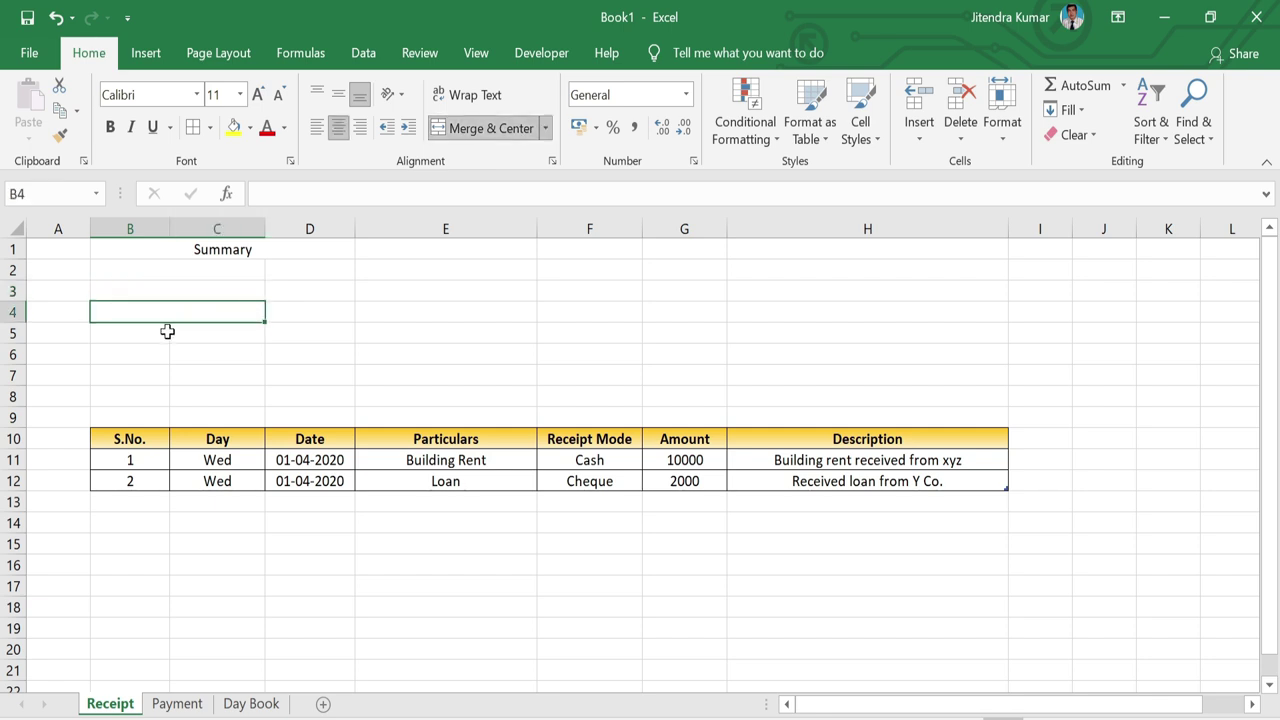
{"action": "left_click_drag", "start_coordinate": [143, 335], "coordinate": [217, 340]}
{"action": "key", "text": "F4"}
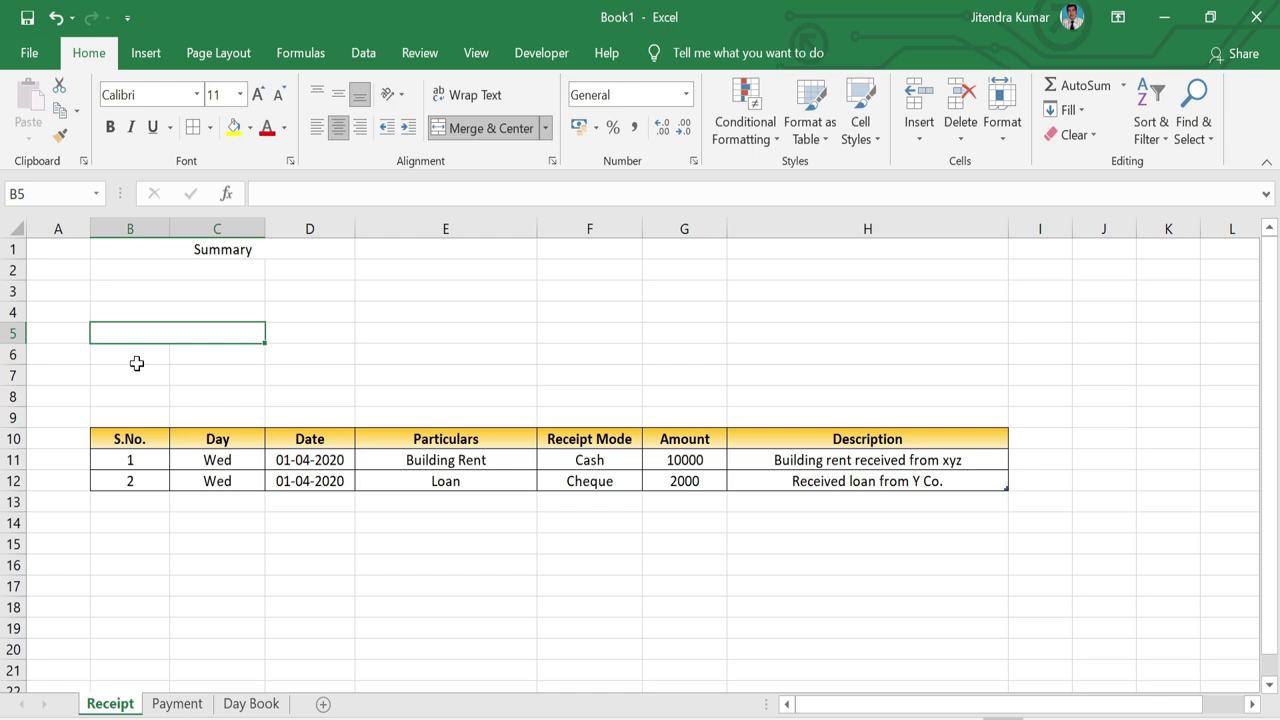
{"action": "mouse_move", "coordinate": [134, 355]}
{"action": "left_mouse_down"}
{"action": "mouse_move", "coordinate": [197, 357]}
{"action": "mouse_move", "coordinate": [229, 374]}
{"action": "left_mouse_up"}
{"action": "key", "text": "F4"}
{"action": "key", "text": "F4"}
Add the headings 'Receipt Mode' and 'Amount' in row 2
{"action": "left_click", "coordinate": [202, 274]}
{"action": "type", "text": "Receipt Mode"}
{"action": "key", "text": "Tab"}
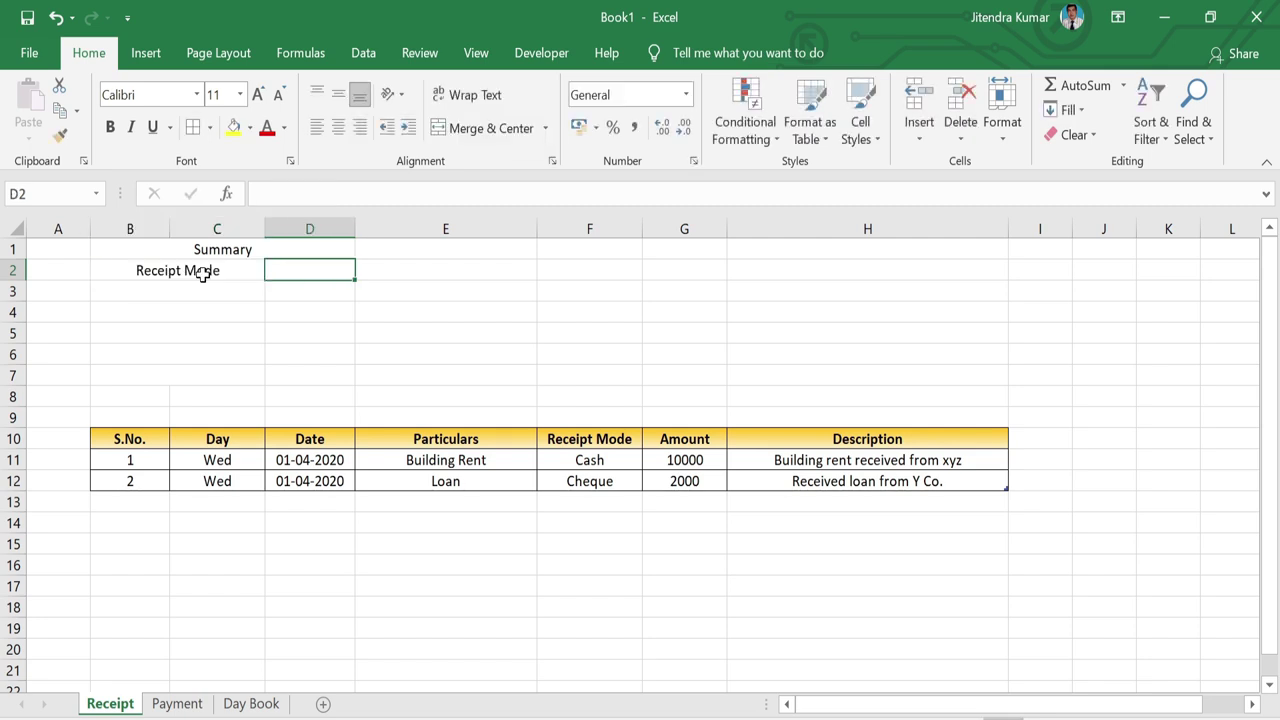
{"action": "type", "text": "Amount"}
{"action": "left_click", "coordinate": [185, 297]}
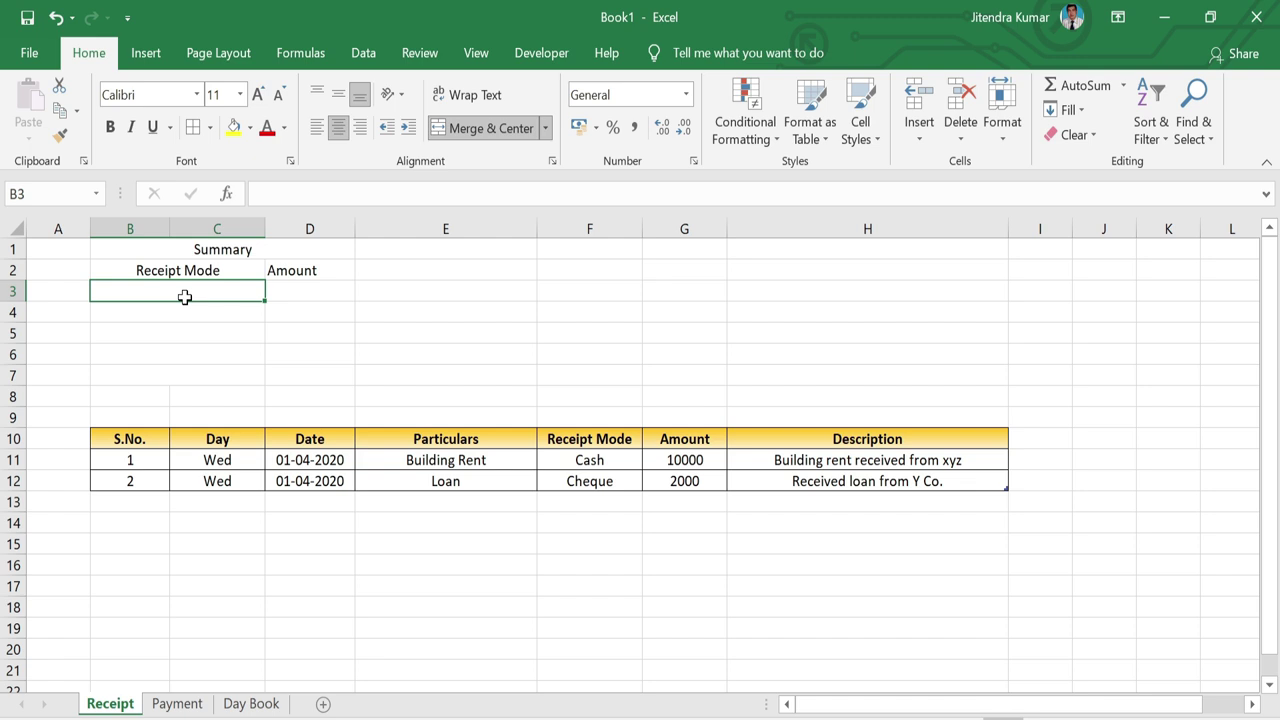
List the labels Cash, Card, RTGS, Cheque and Total down the Receipt Mode column
{"action": "type", "text": "Cash"}
{"action": "key", "text": "Return"}
{"action": "type", "text": "Card"}
{"action": "key", "text": "Return"}
{"action": "type", "text": "RTGS"}
{"action": "key", "text": "Return"}
{"action": "type", "text": "Cheque"}
{"action": "key", "text": "Return"}
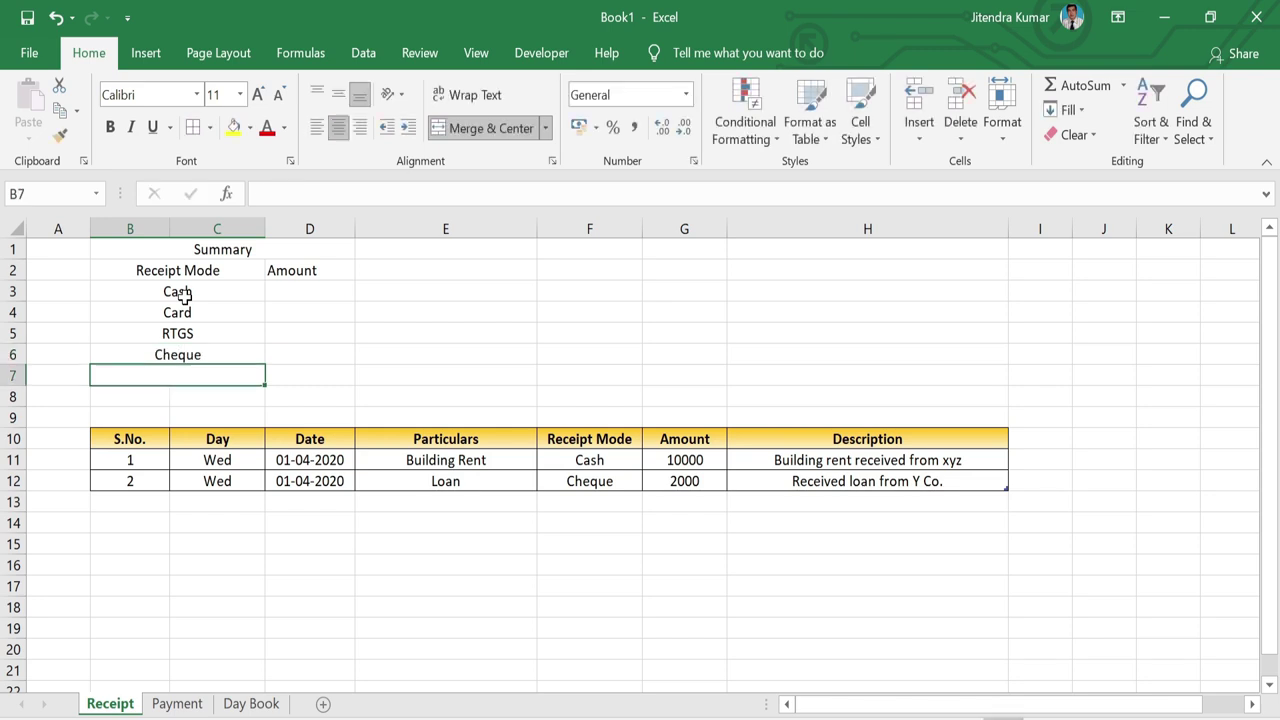
{"action": "type", "text": "Total"}
{"action": "left_click", "coordinate": [336, 290]}
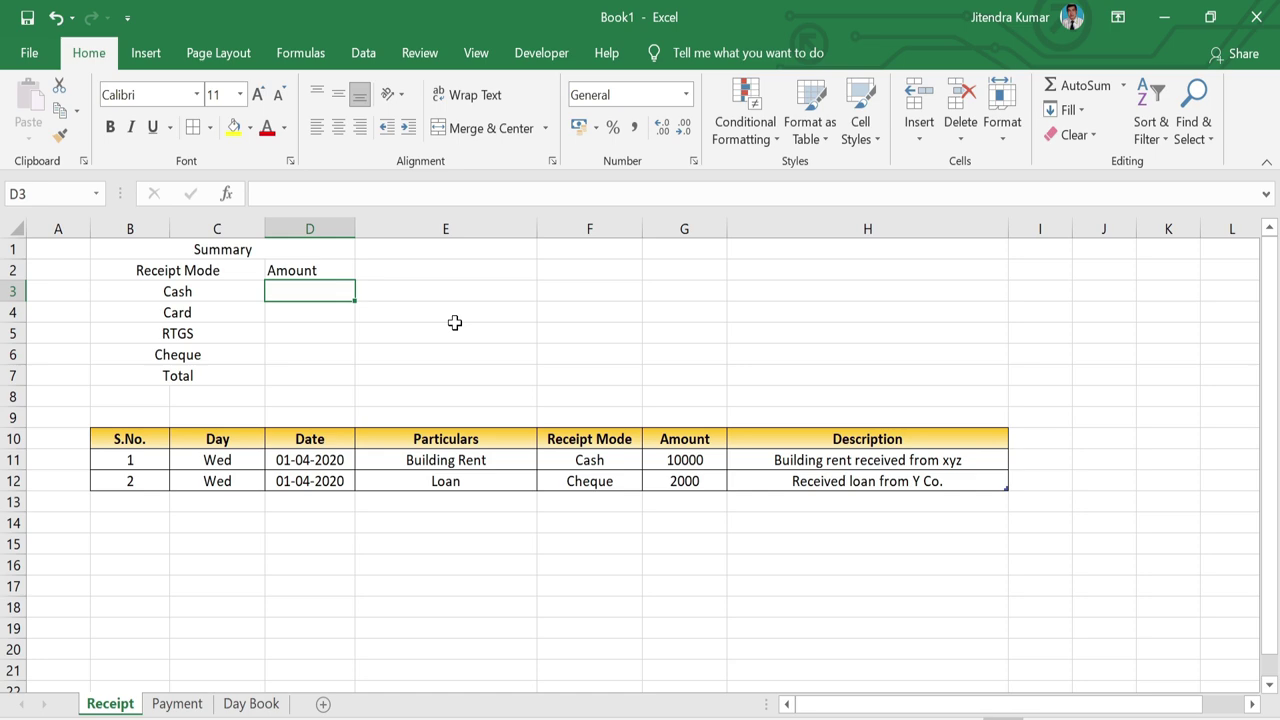
In D3, enter a SUMIF that totals Amount where Receipt Mode matches the Cash label
{"action": "type", "text": "="}
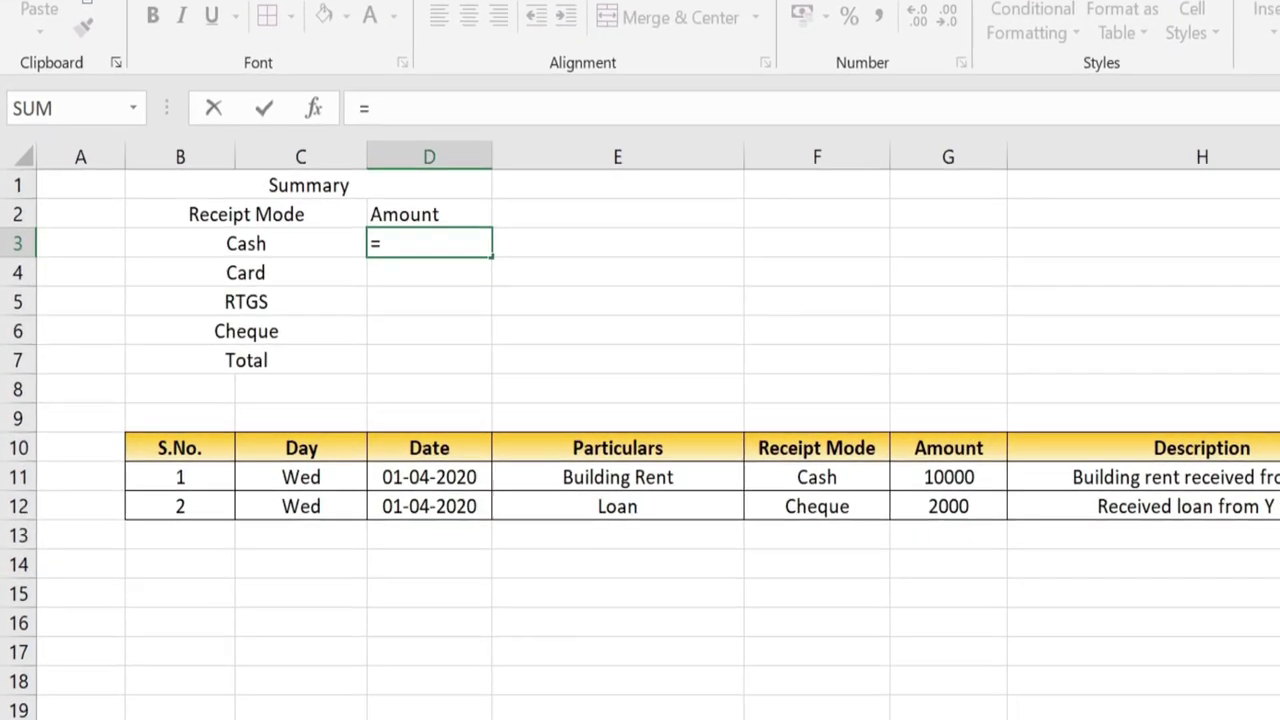
{"action": "type", "text": "sum"}
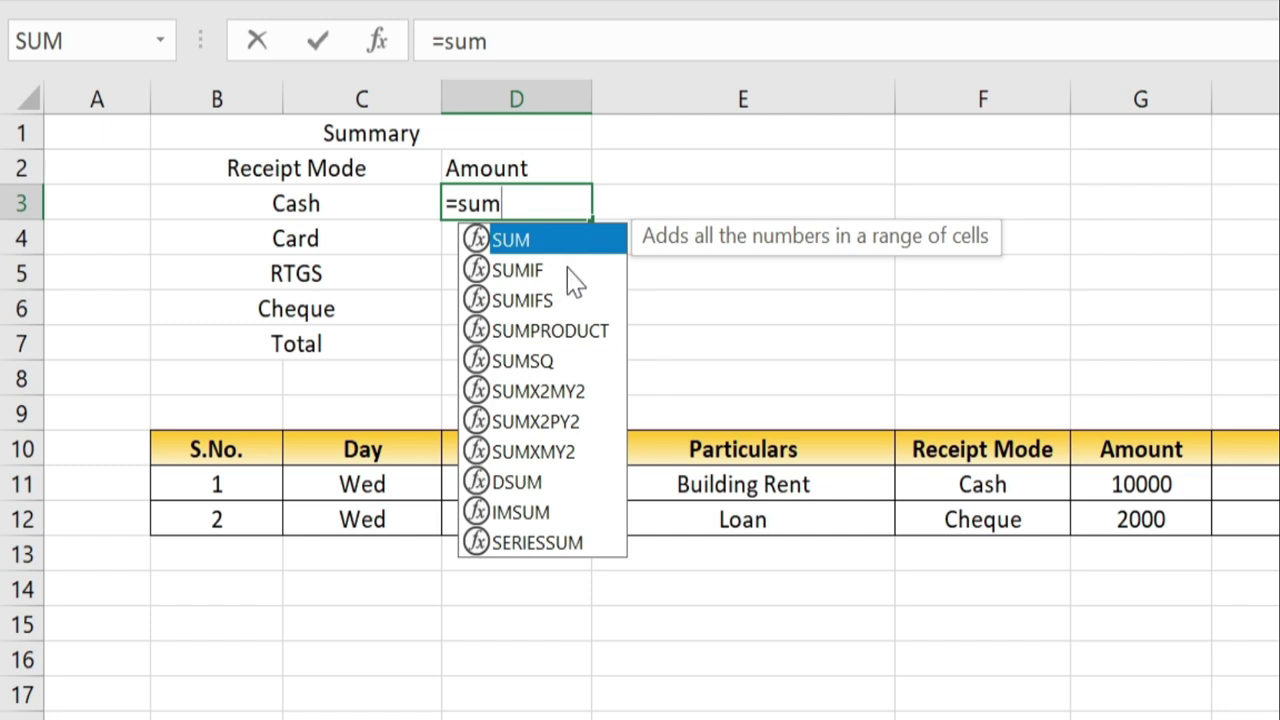
{"action": "double_click", "coordinate": [559, 273]}
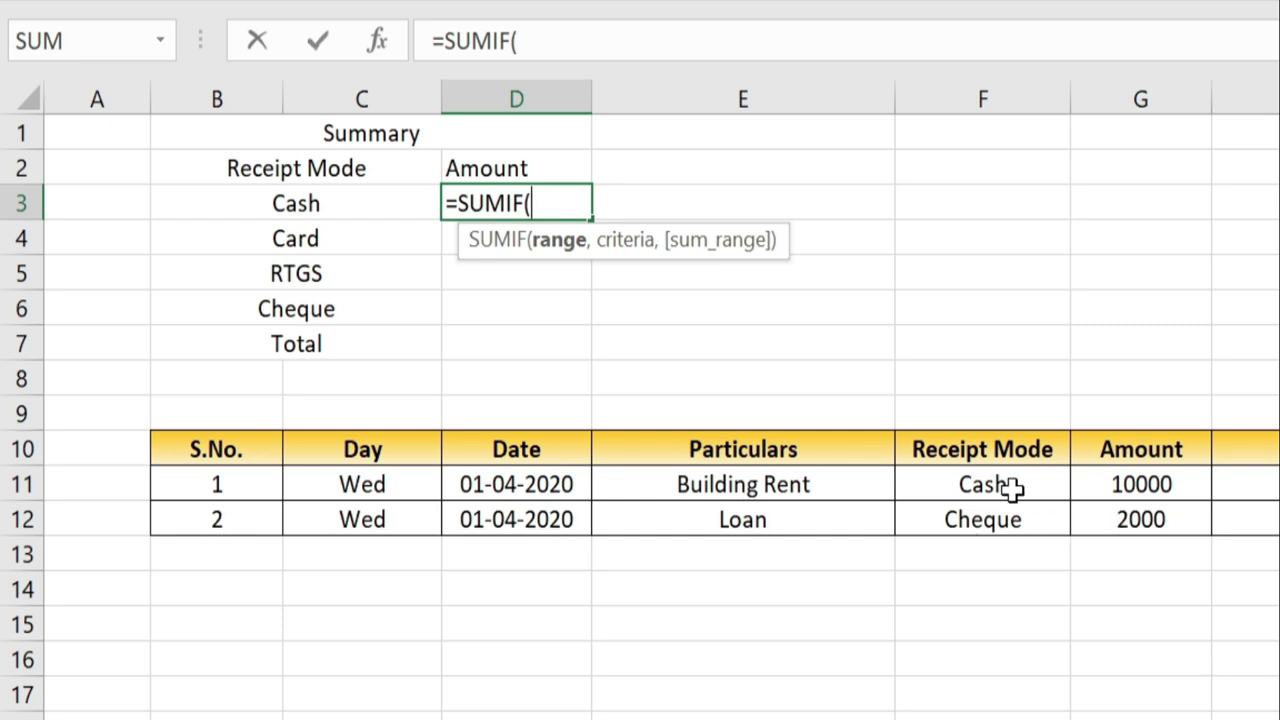
{"action": "left_click_drag", "start_coordinate": [1013, 487], "coordinate": [1006, 529]}
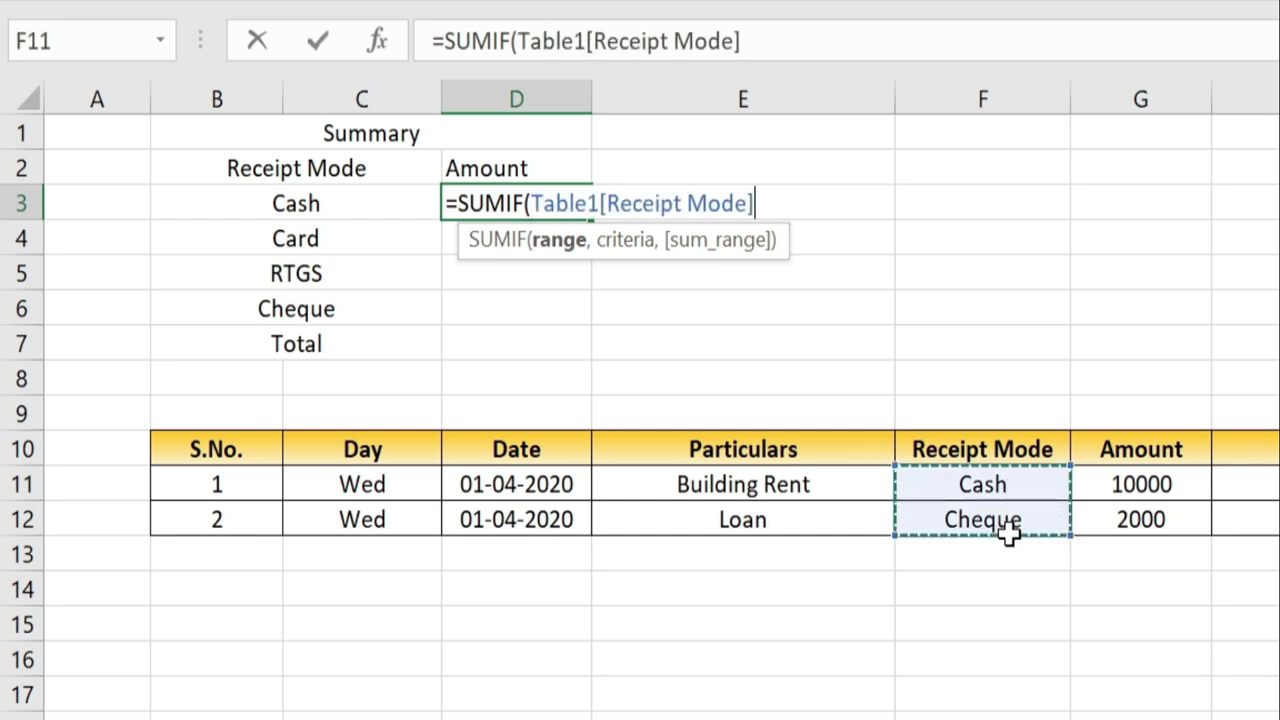
{"action": "type", "text": ","}
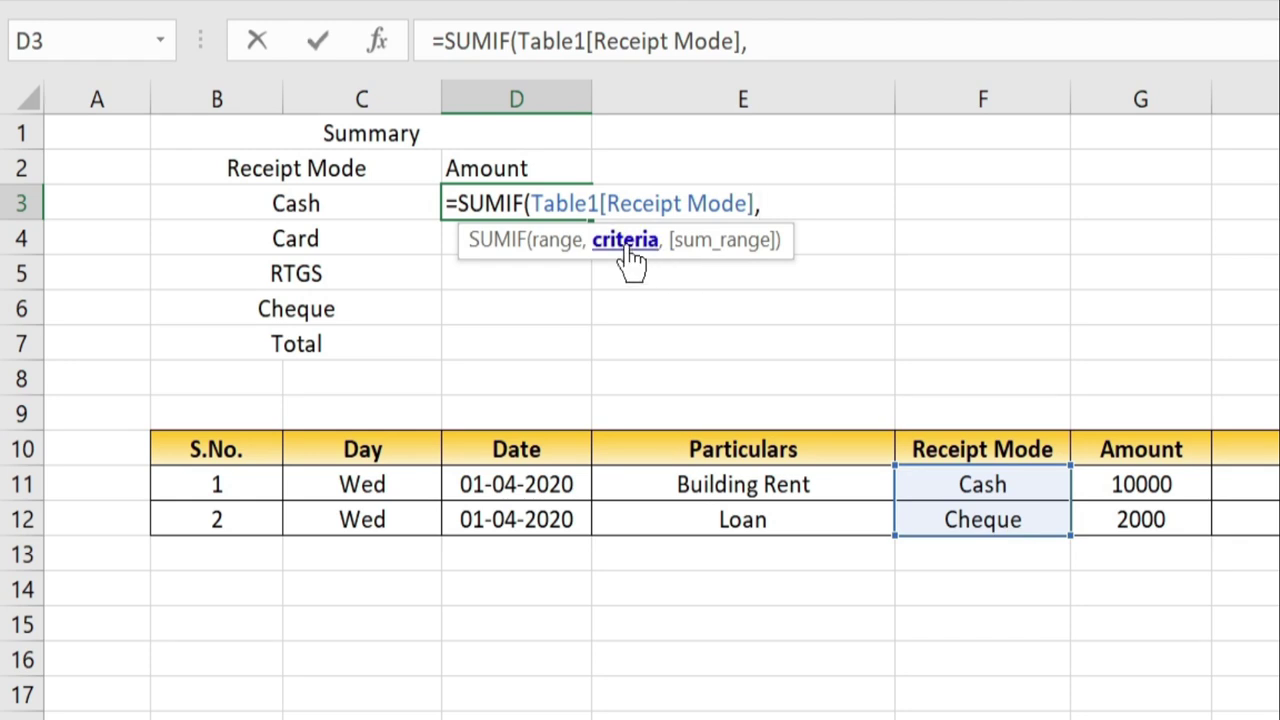
{"action": "left_click", "coordinate": [360, 213]}
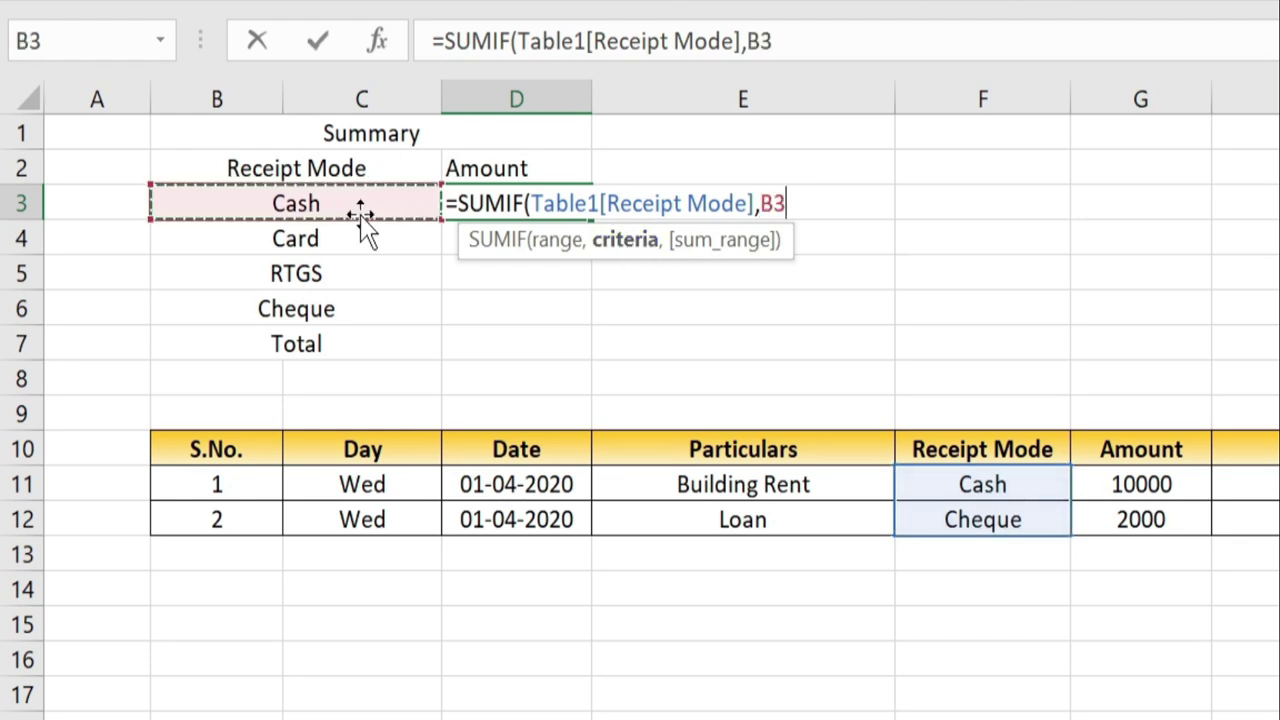
{"action": "type", "text": ","}
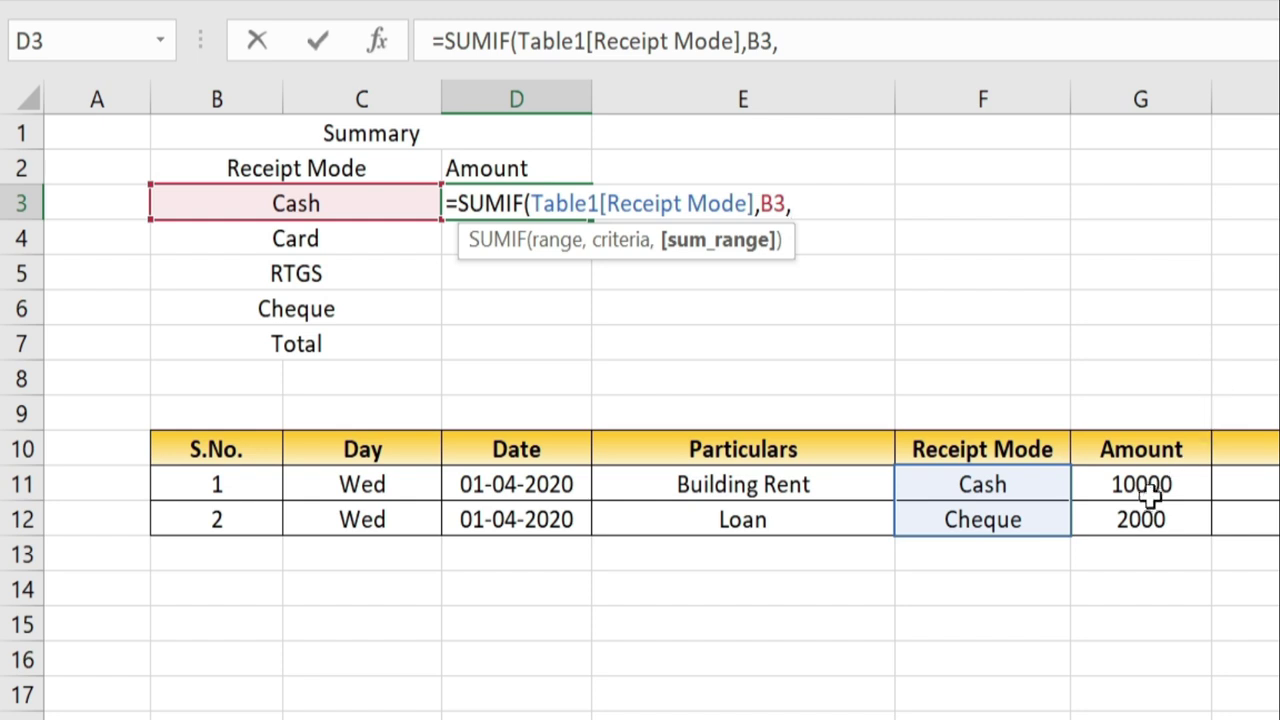
{"action": "left_click_drag", "start_coordinate": [1148, 487], "coordinate": [1148, 527]}
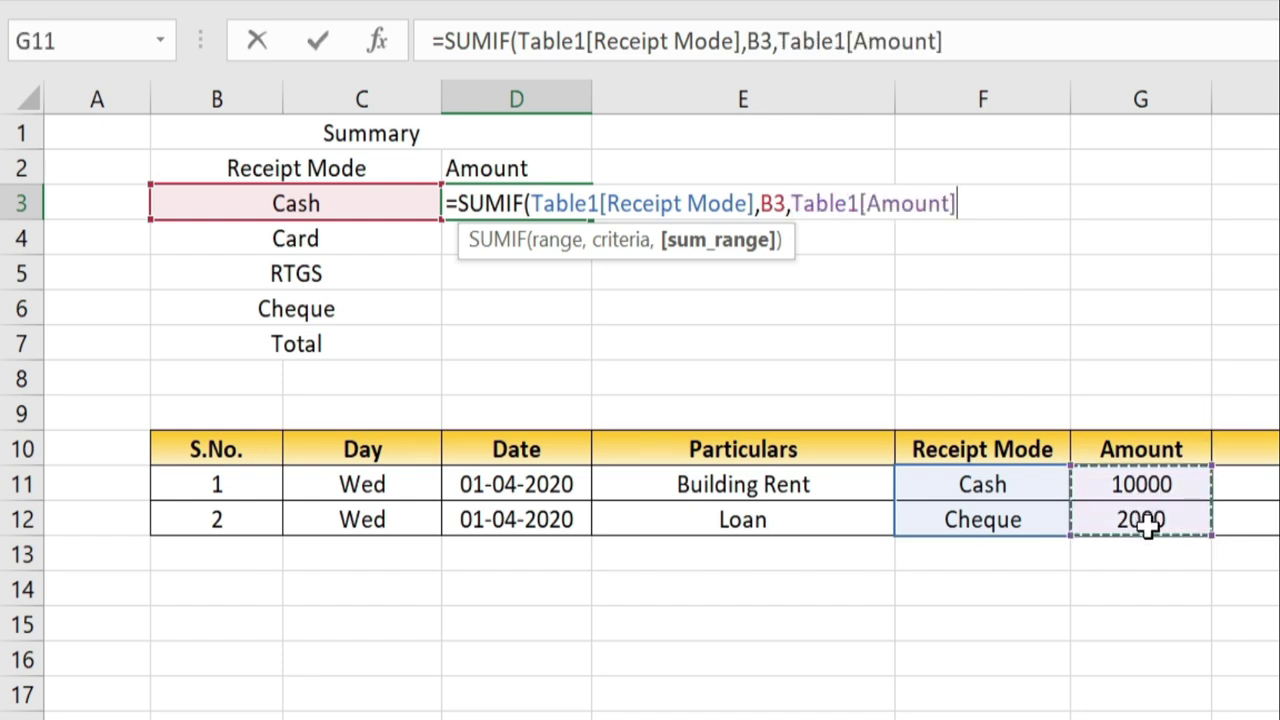
{"action": "type", "text": ")"}
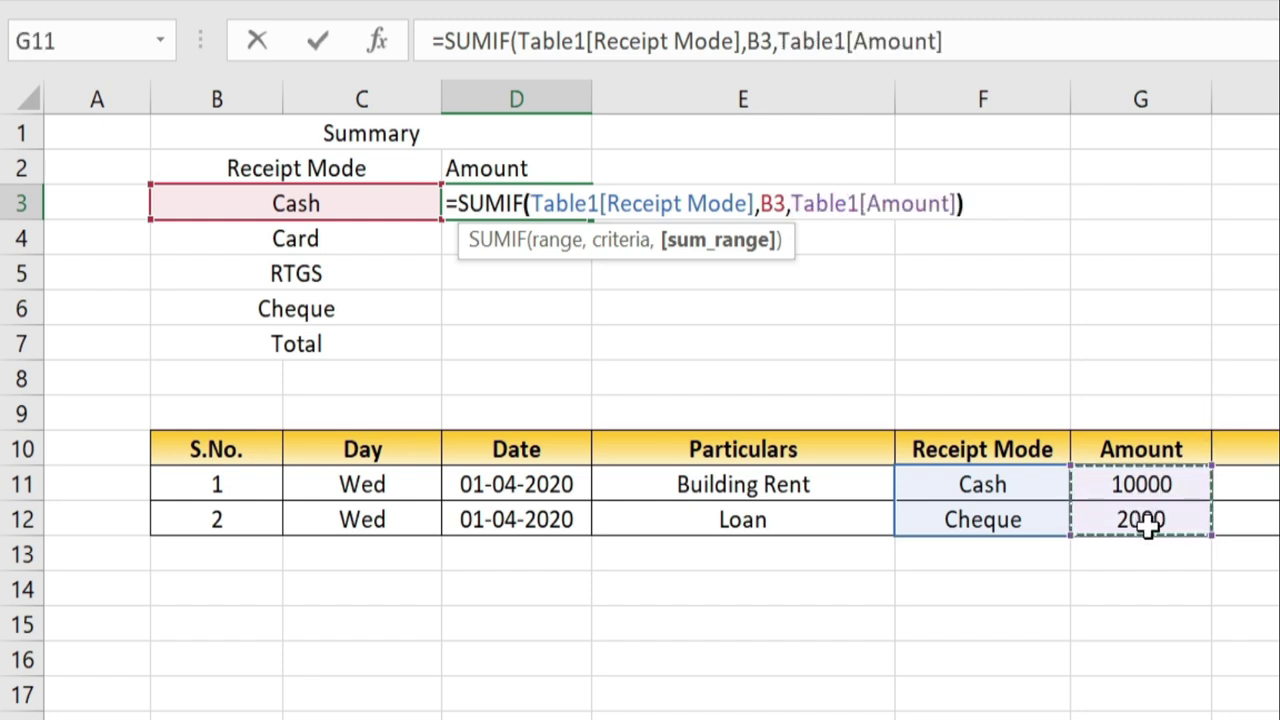
{"action": "key", "text": "Return"}
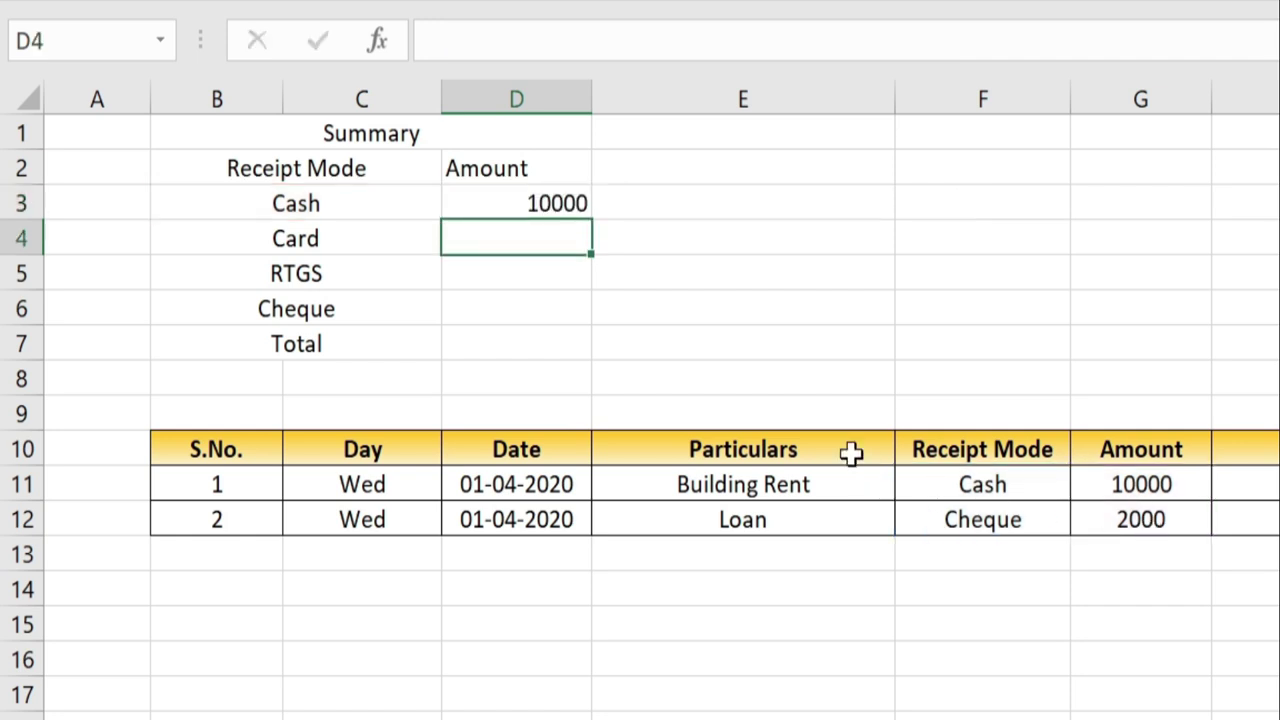
Copy the SUMIF down to D6, centre the amounts, and AutoSum the Total in D7
{"action": "left_click", "coordinate": [530, 206]}
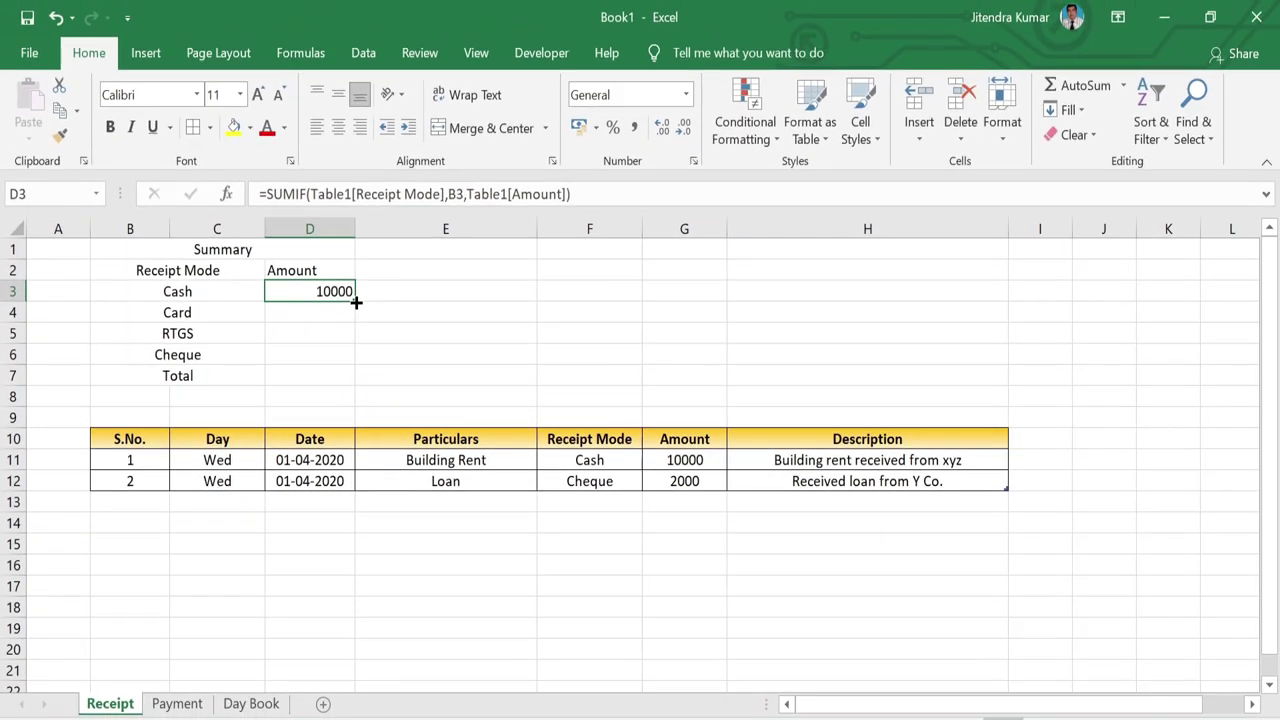
{"action": "left_click_drag", "start_coordinate": [356, 302], "coordinate": [345, 360]}
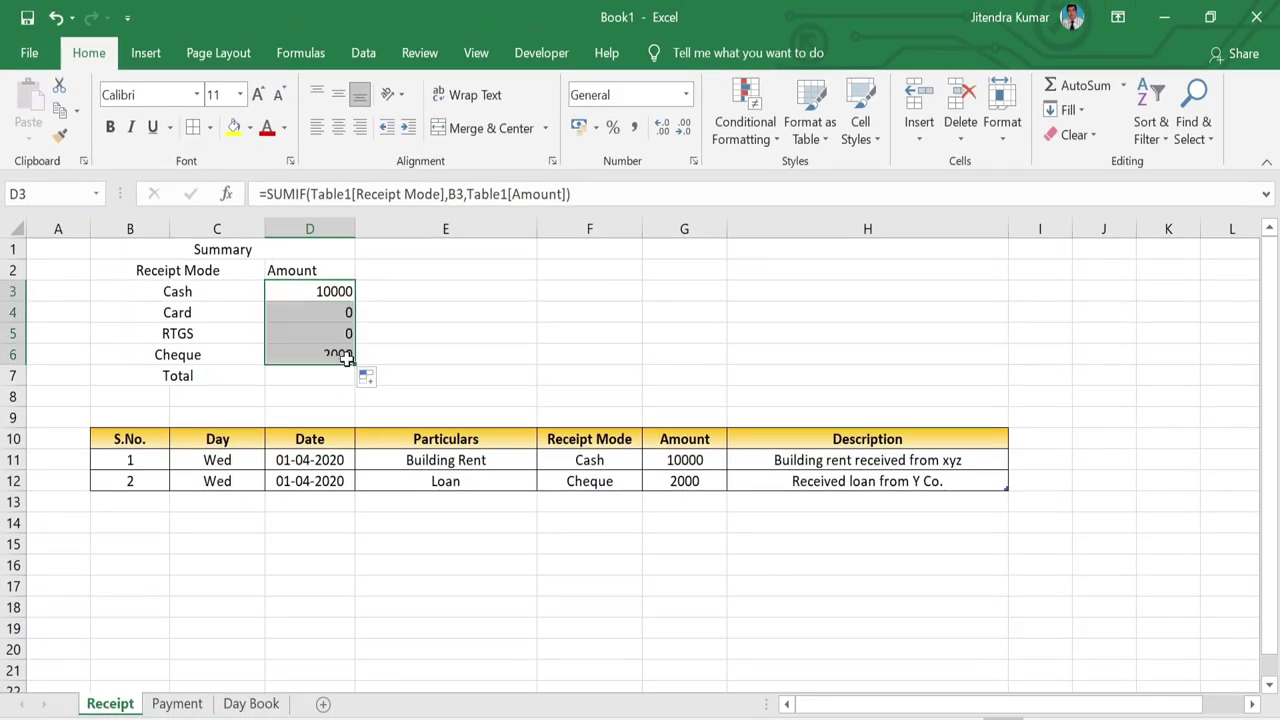
{"action": "left_click", "coordinate": [338, 127]}
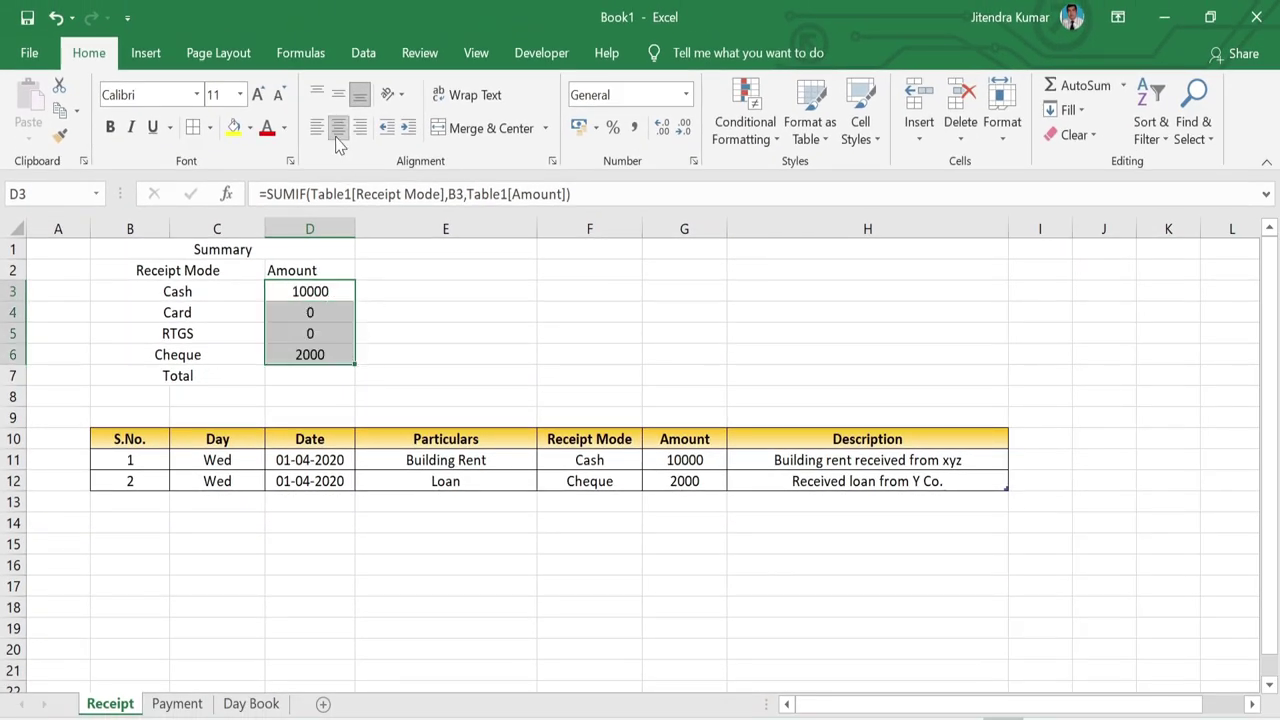
{"action": "left_click", "coordinate": [296, 374]}
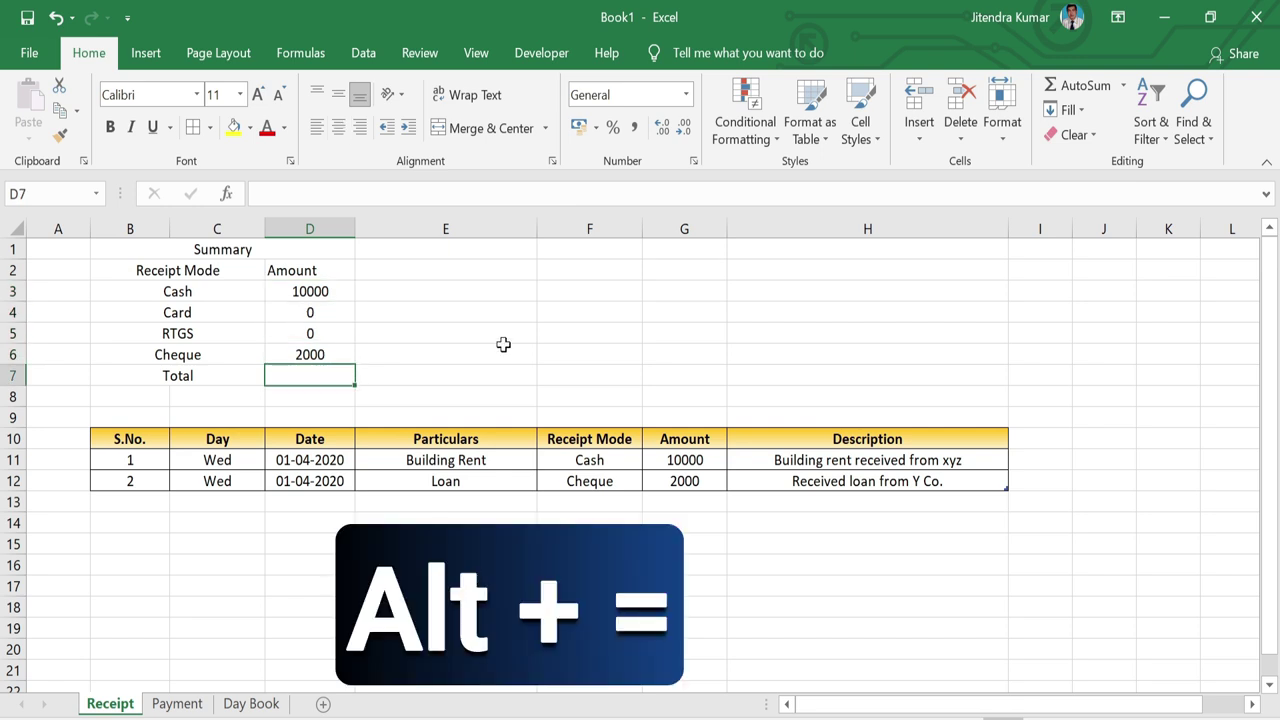
{"action": "key", "text": "alt+equal"}
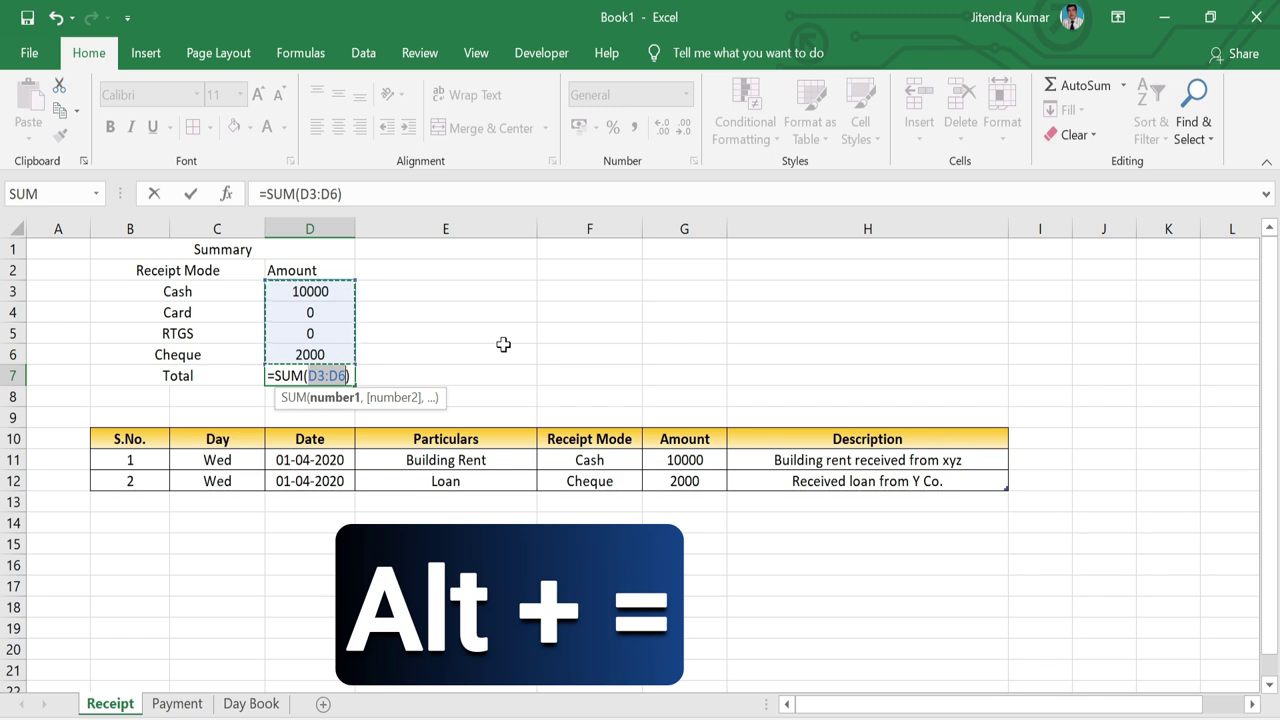
{"action": "key", "text": "Return"}
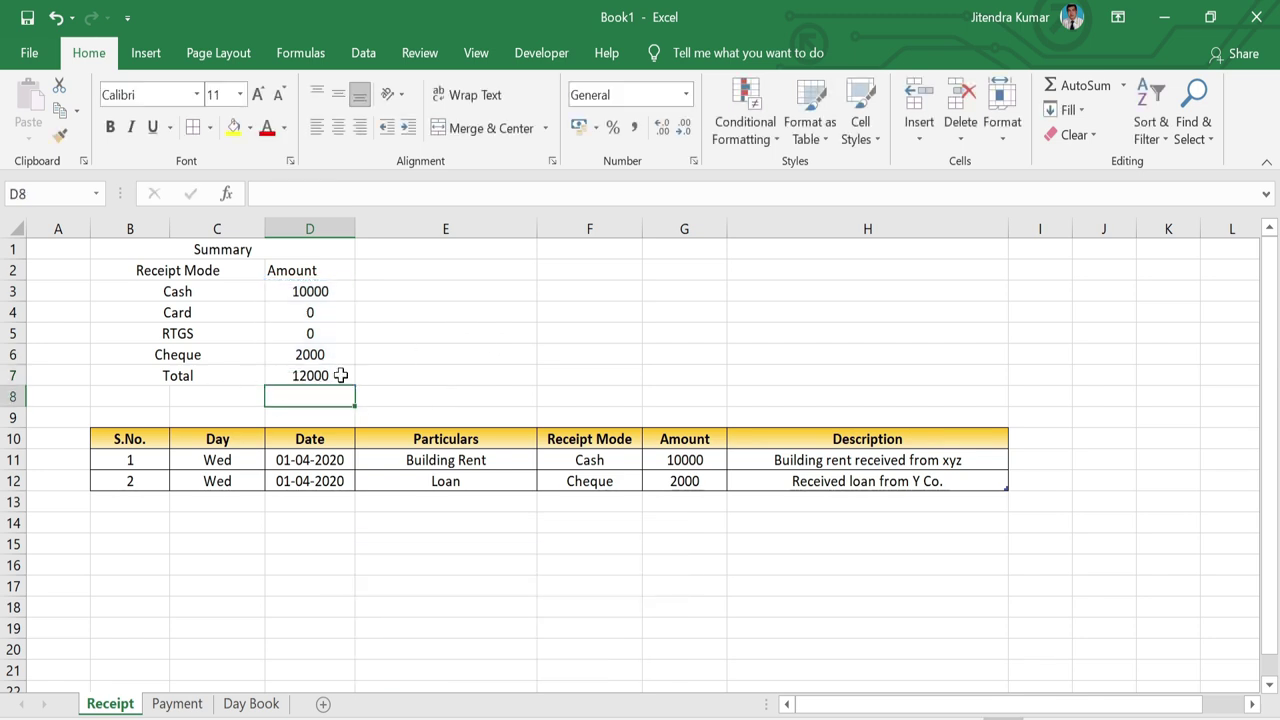
{"action": "left_click_drag", "start_coordinate": [129, 271], "coordinate": [316, 276]}
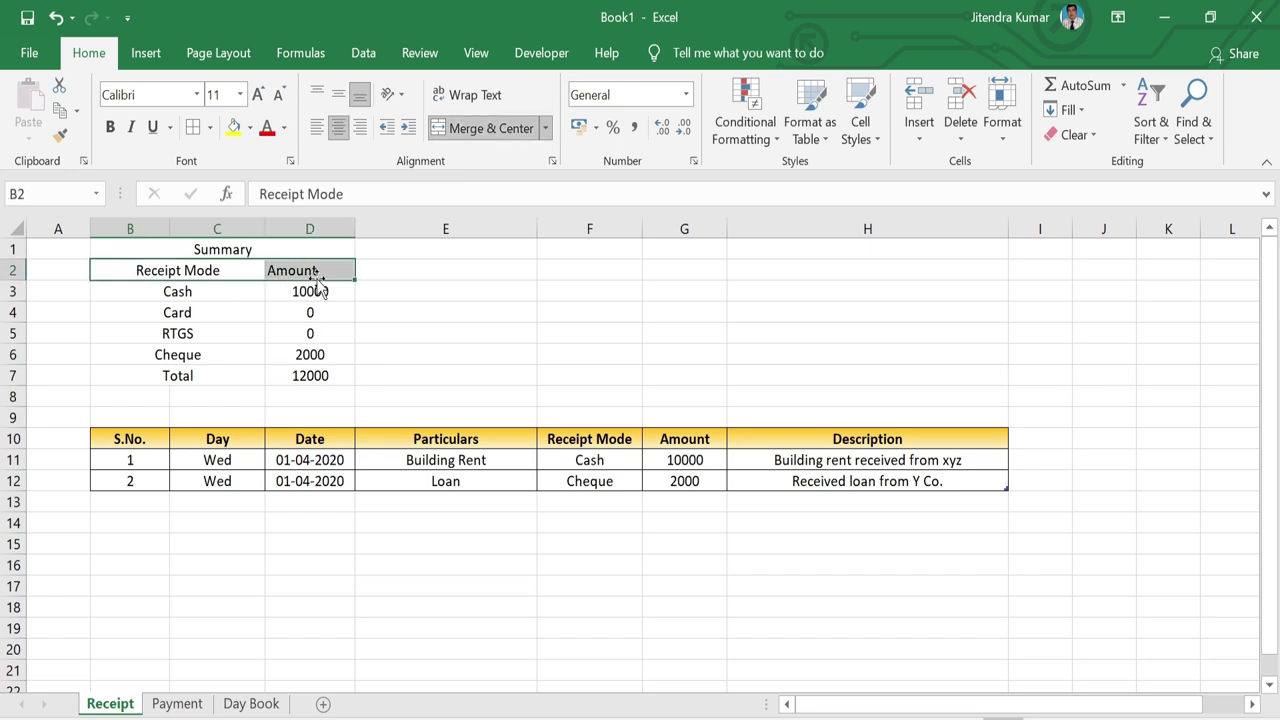
Give the B2:D2 header row a dark blue fill with bold white text
{"action": "left_click", "coordinate": [250, 127]}
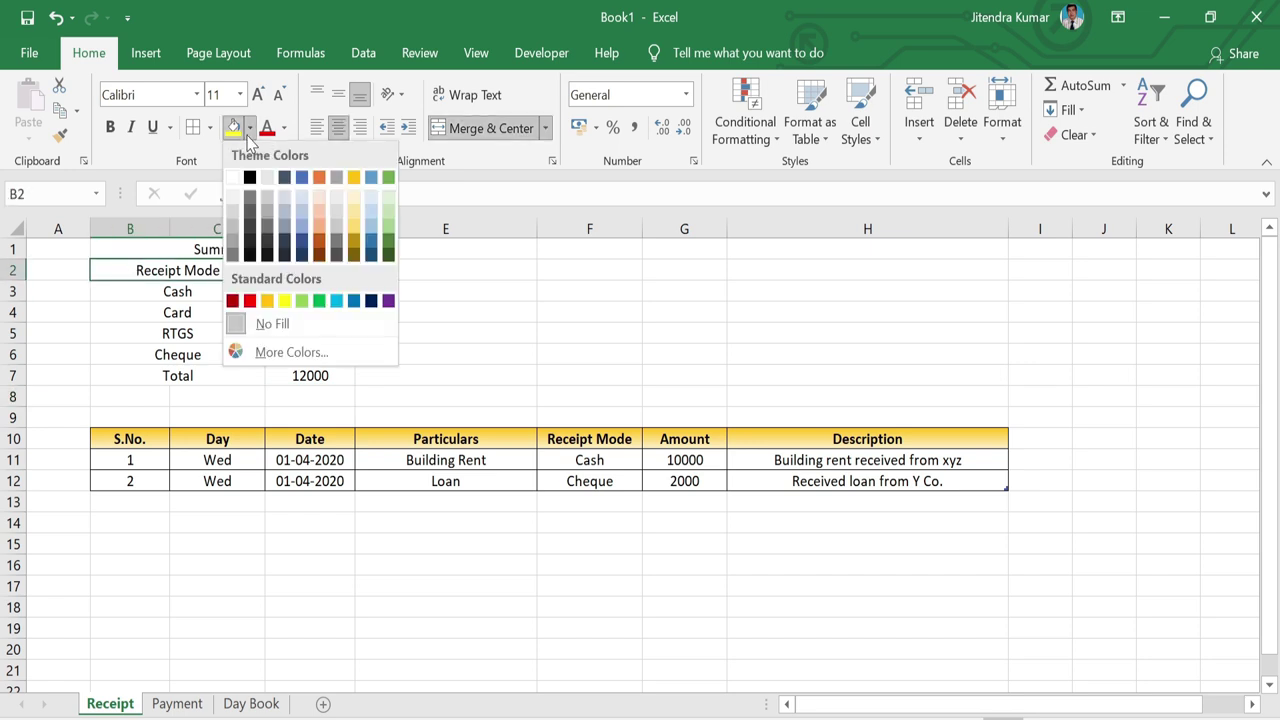
{"action": "left_click", "coordinate": [370, 303]}
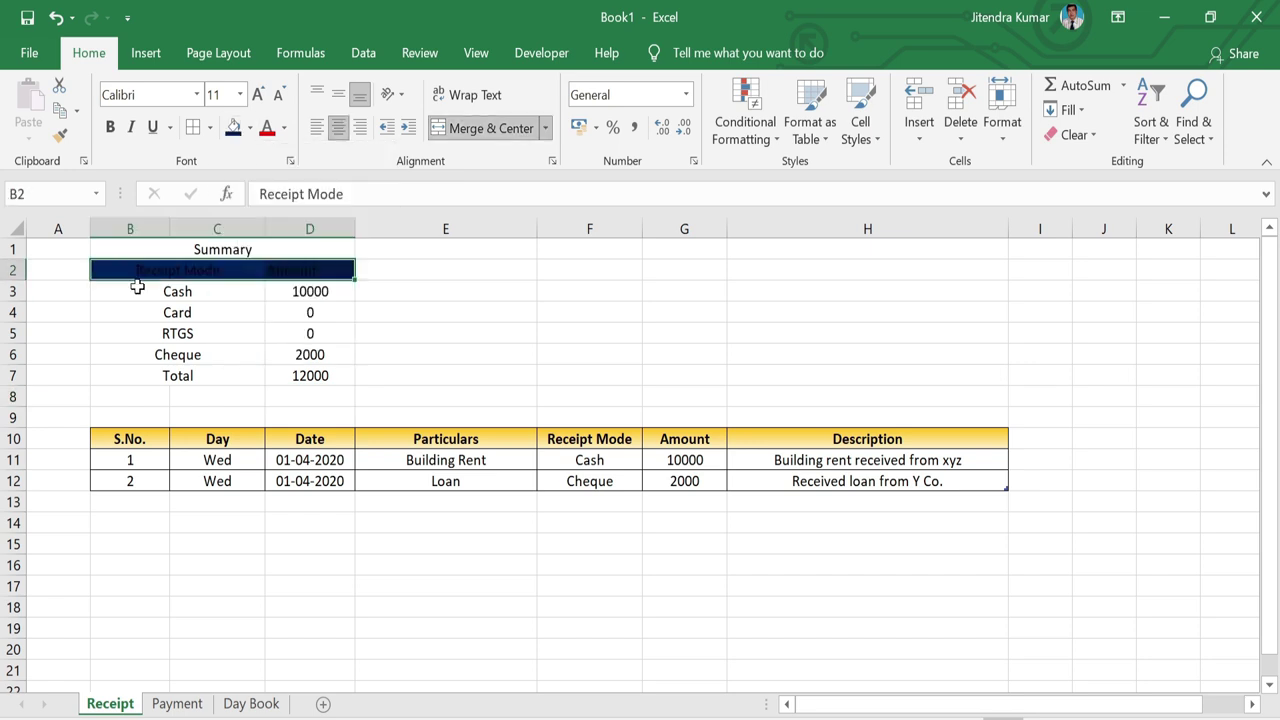
{"action": "left_click", "coordinate": [284, 127]}
{"action": "left_click", "coordinate": [276, 203]}
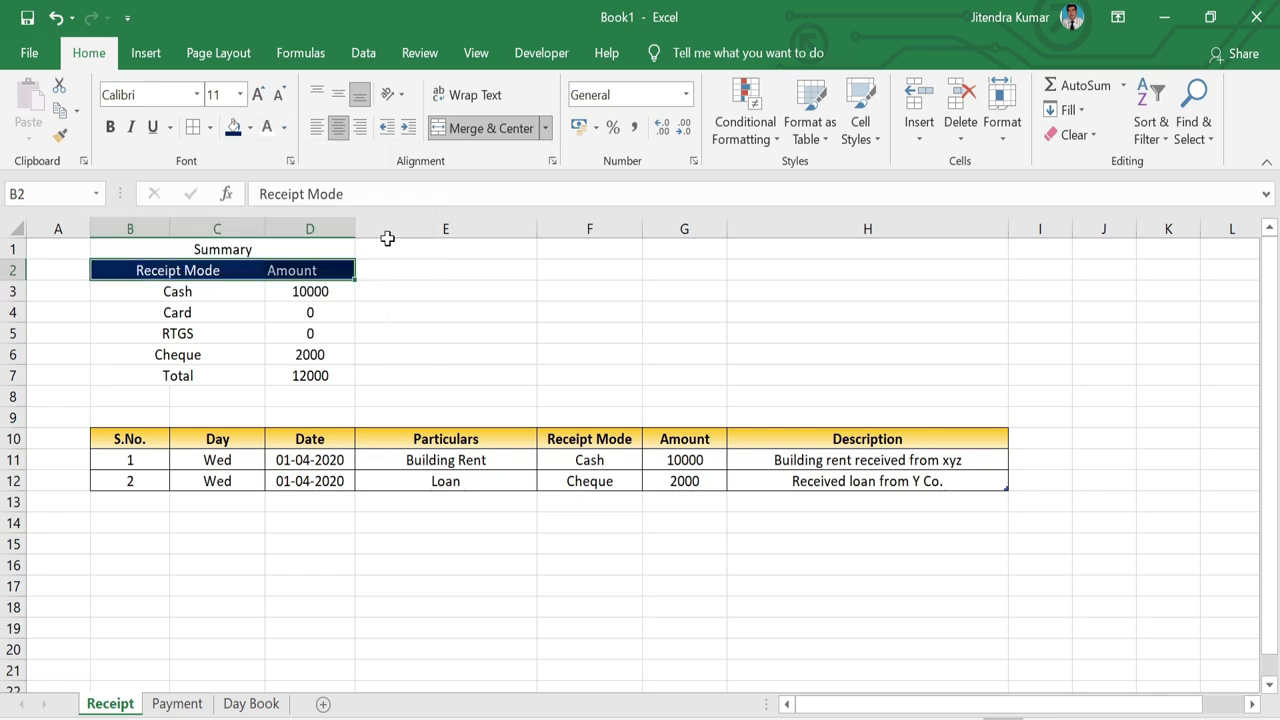
{"action": "key", "text": "ctrl+b"}
Apply the same dark blue, bold white style to the Total row and bold the Summary title
{"action": "left_click_drag", "start_coordinate": [258, 374], "coordinate": [306, 378]}
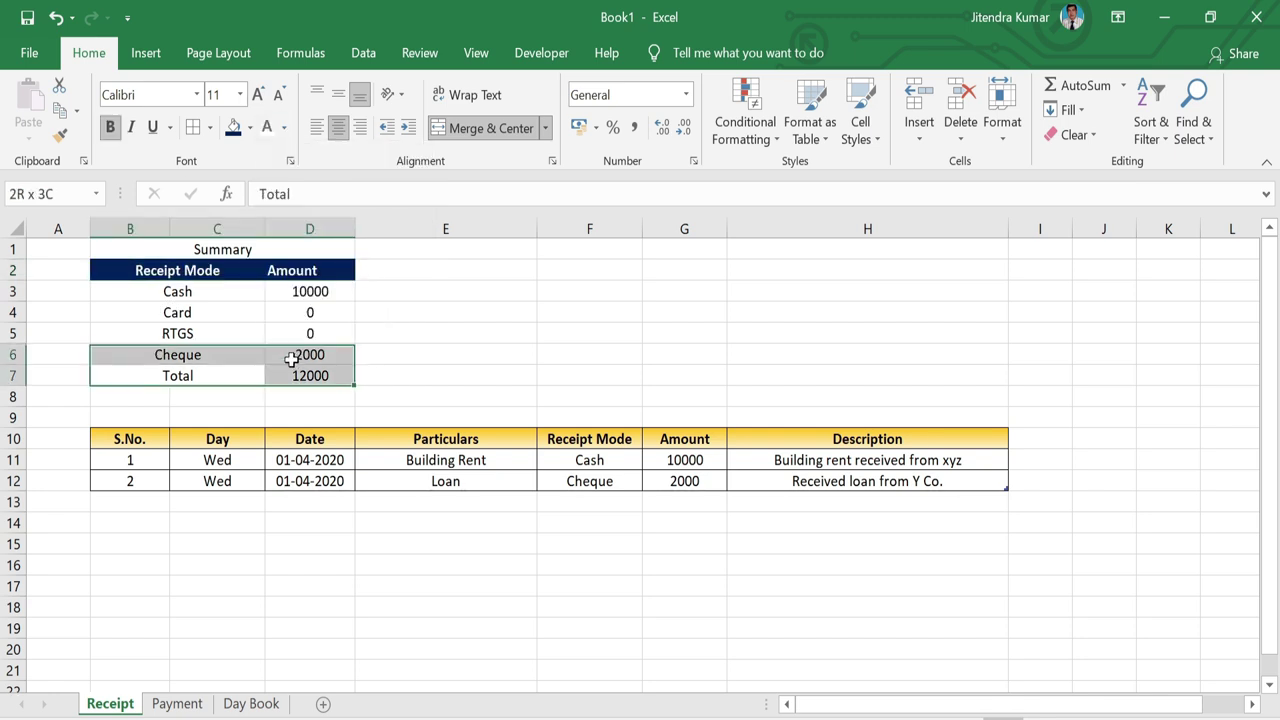
{"action": "left_click", "coordinate": [232, 127]}
{"action": "left_click", "coordinate": [266, 127]}
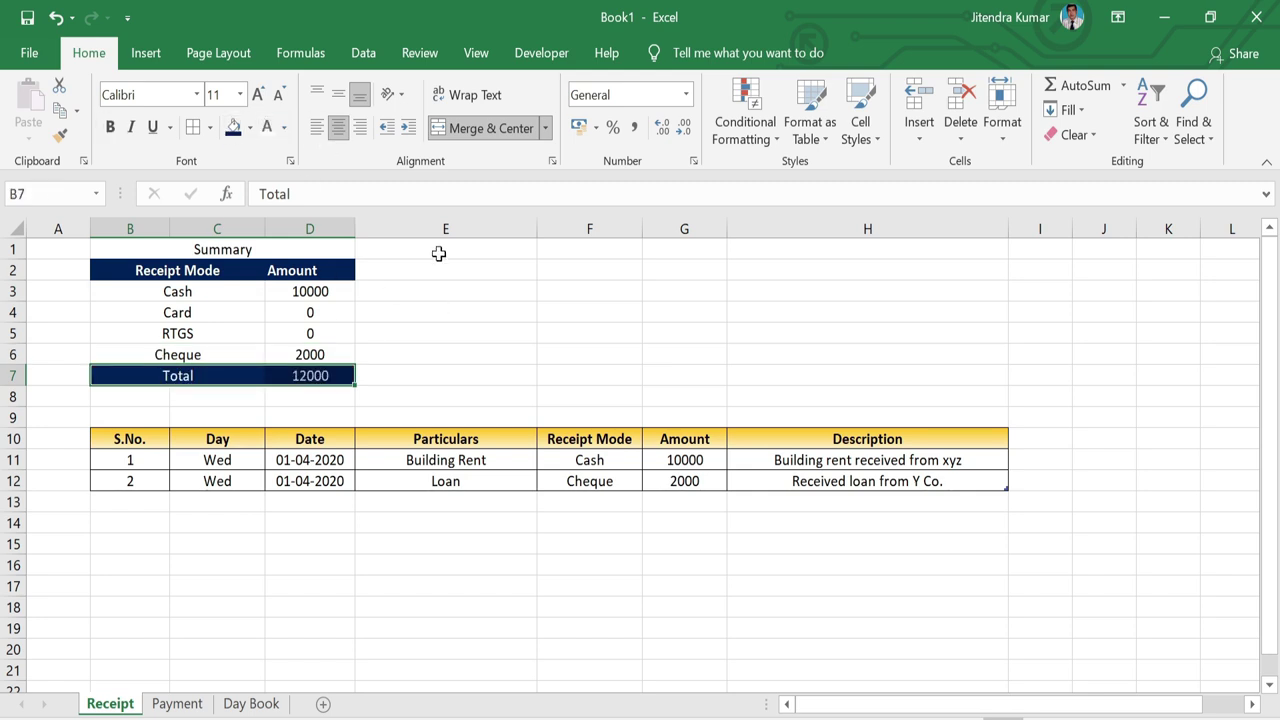
{"action": "key", "text": "ctrl+b"}
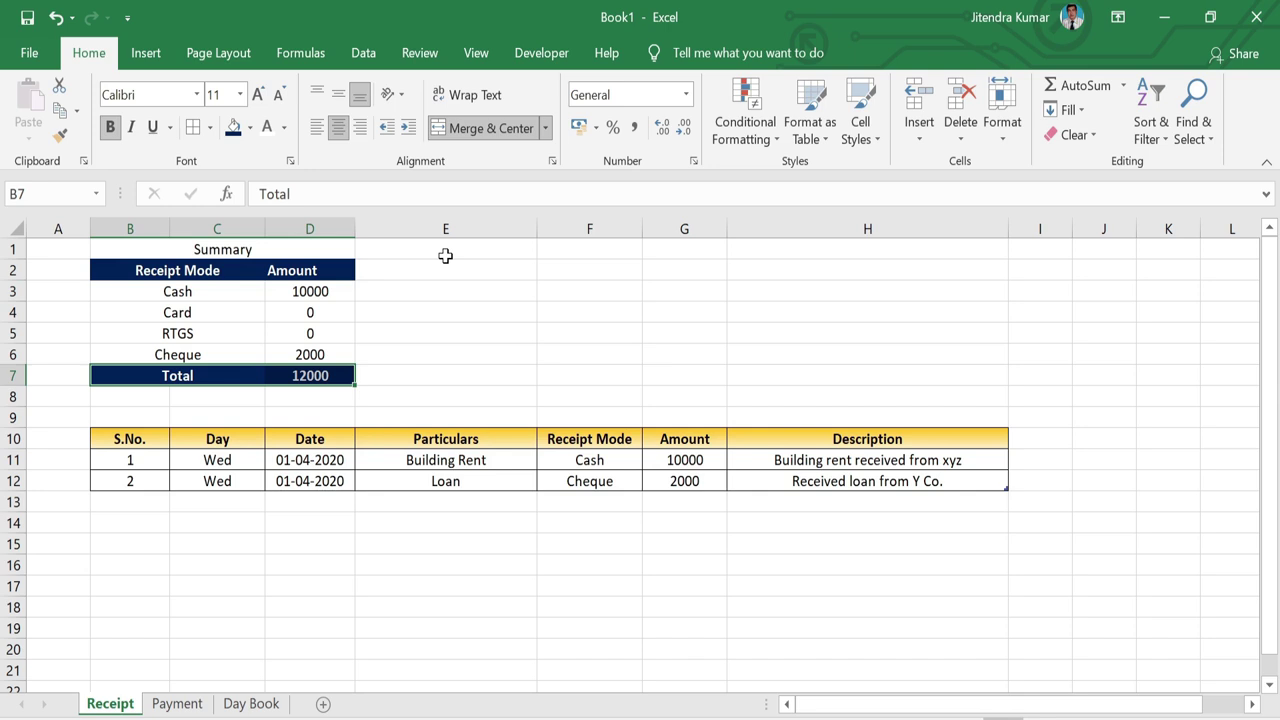
{"action": "left_click", "coordinate": [538, 290]}
{"action": "left_click", "coordinate": [258, 249]}
{"action": "key", "text": "ctrl+b"}
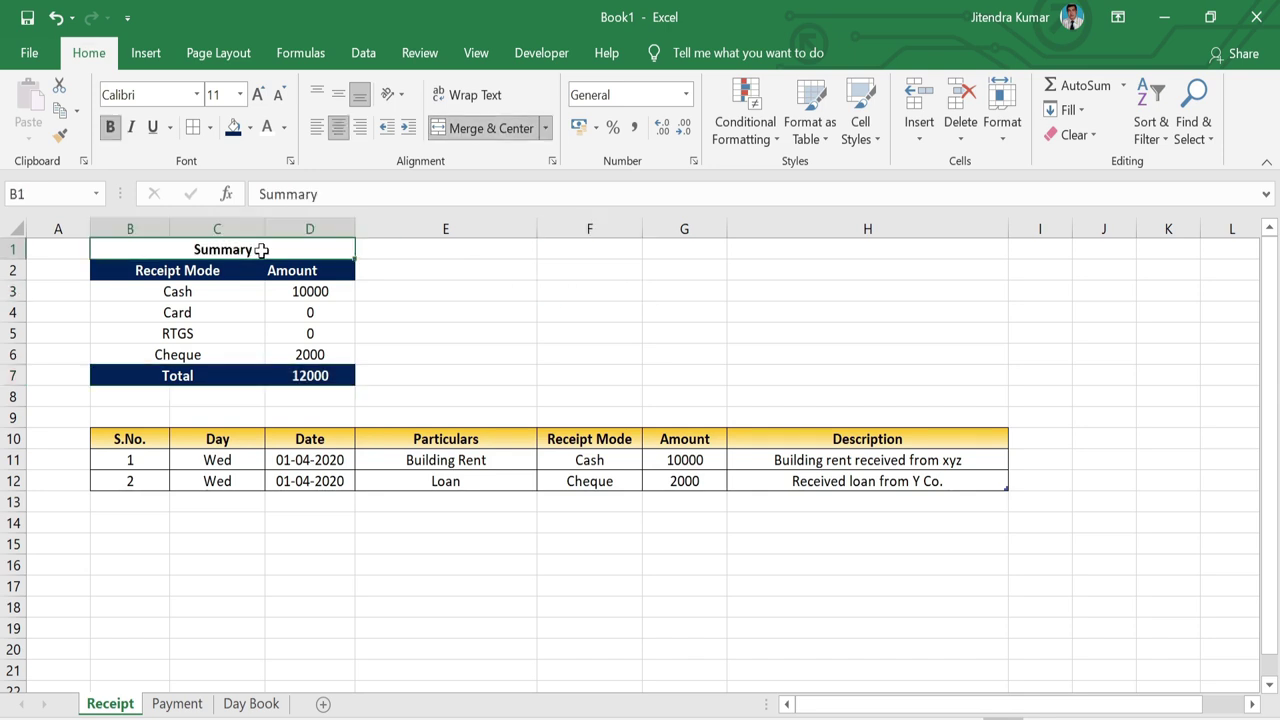
Merge F1:H7 and fill it with a two-colour gradient from gold to pale gold
{"action": "left_click_drag", "start_coordinate": [580, 246], "coordinate": [879, 375]}
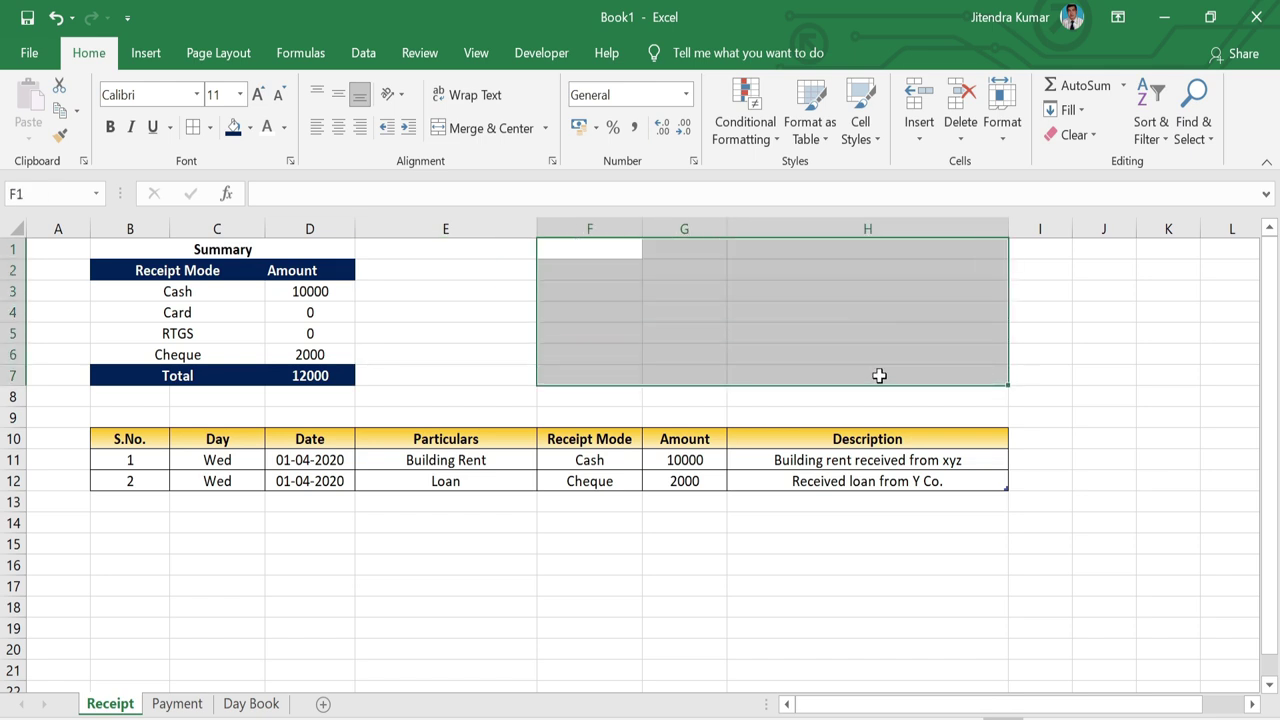
{"action": "left_click", "coordinate": [481, 130]}
{"action": "right_click", "coordinate": [667, 294]}
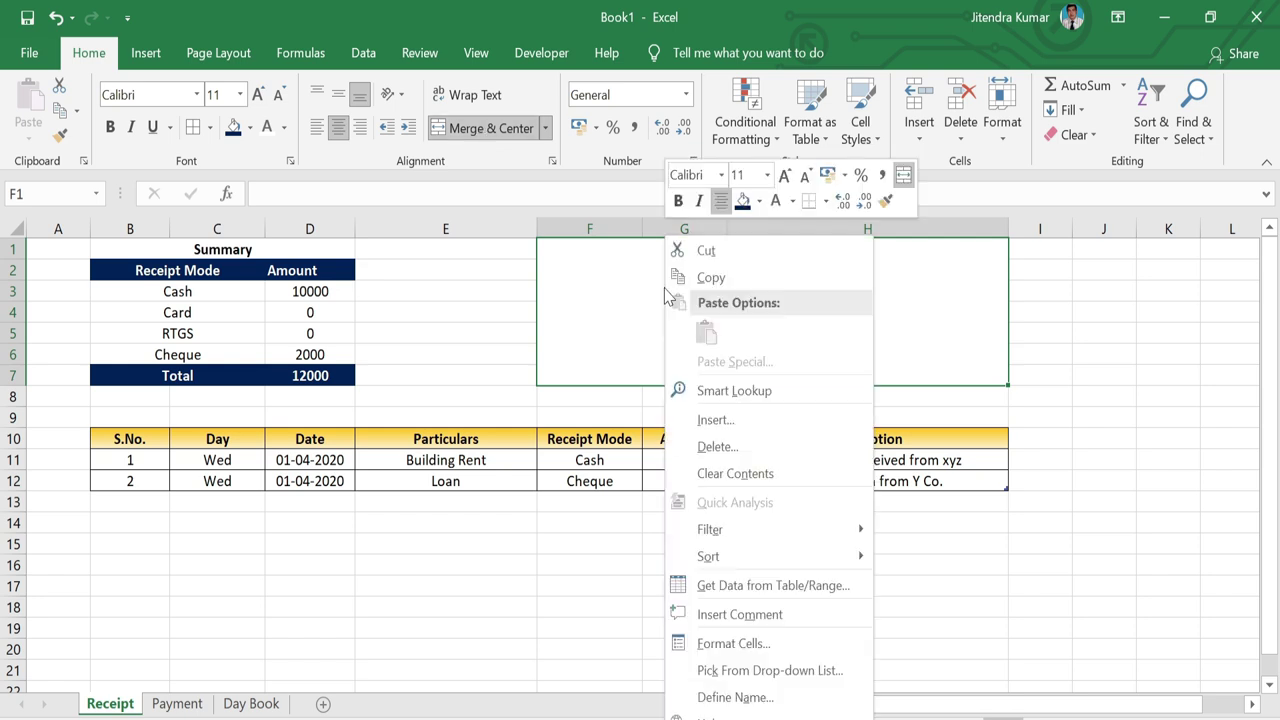
{"action": "left_click", "coordinate": [786, 646]}
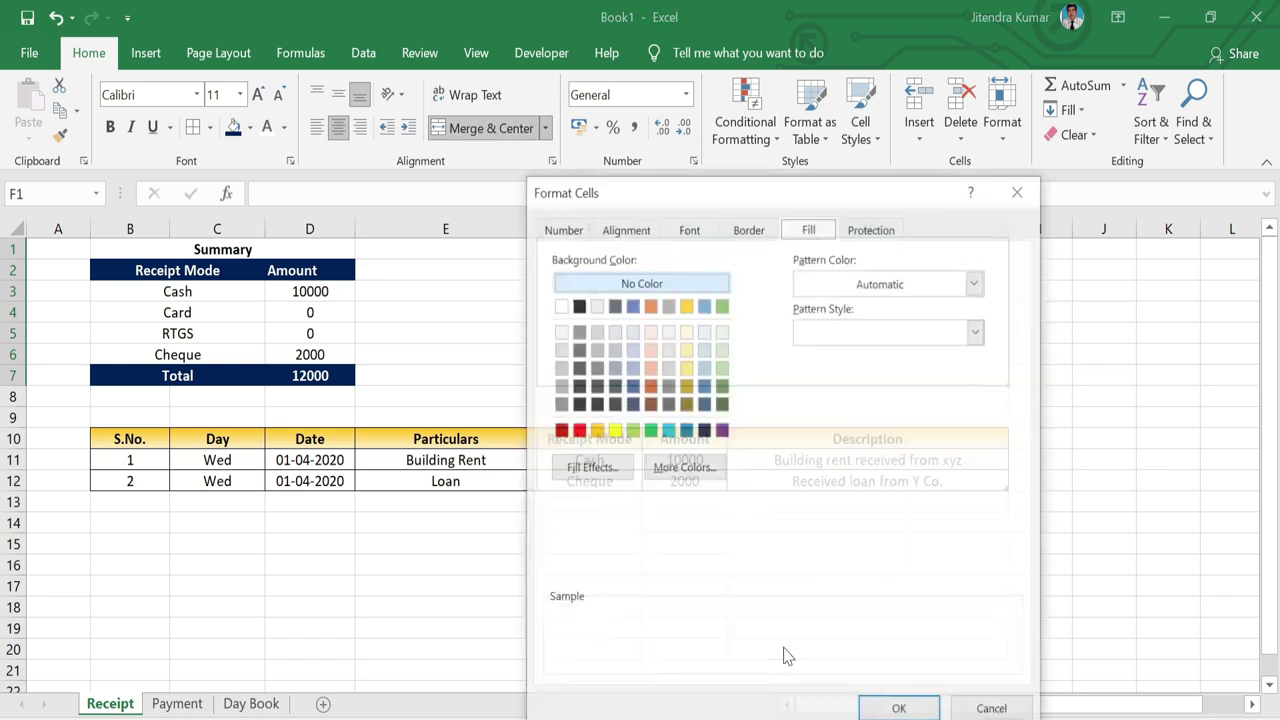
{"action": "mouse_move", "coordinate": [700, 197]}
{"action": "left_mouse_down"}
{"action": "mouse_move", "coordinate": [346, 169]}
{"action": "mouse_move", "coordinate": [251, 180]}
{"action": "mouse_move", "coordinate": [244, 163]}
{"action": "left_mouse_up"}
{"action": "left_click", "coordinate": [134, 433]}
{"action": "left_click", "coordinate": [815, 266]}
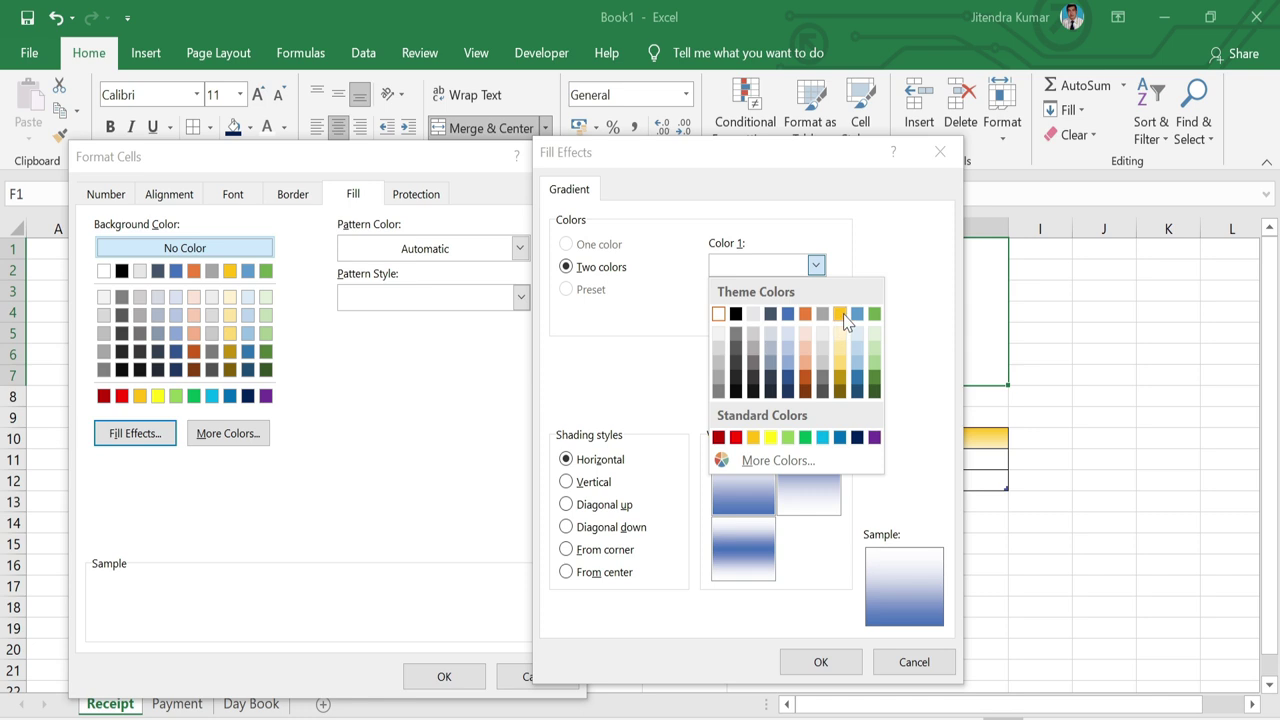
{"action": "left_click", "coordinate": [843, 316]}
{"action": "left_click", "coordinate": [816, 315]}
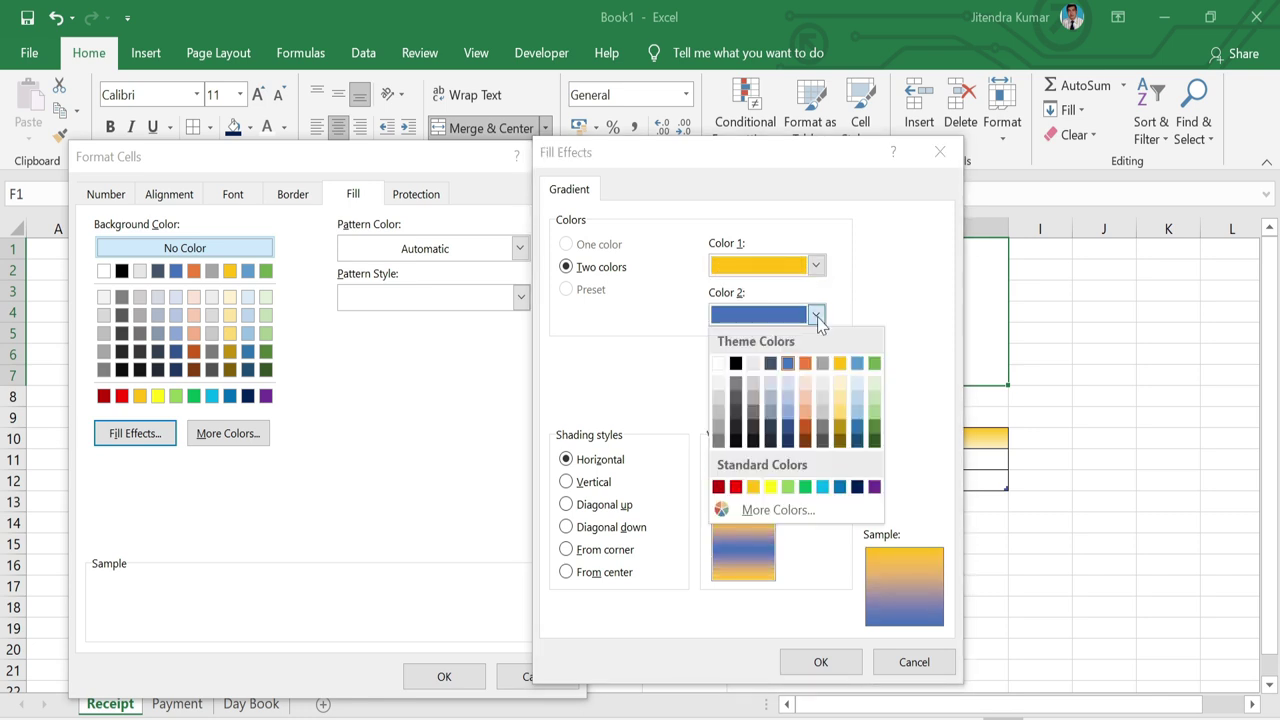
{"action": "left_click", "coordinate": [839, 381]}
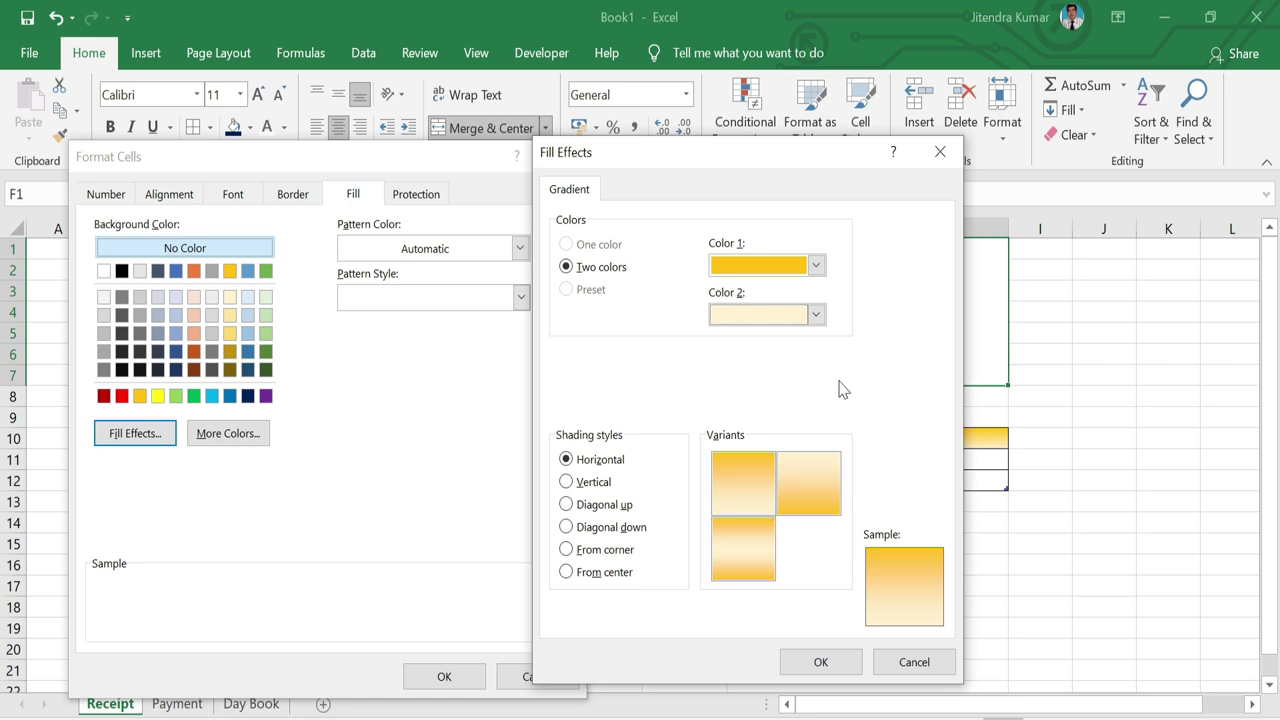
{"action": "left_click", "coordinate": [822, 663]}
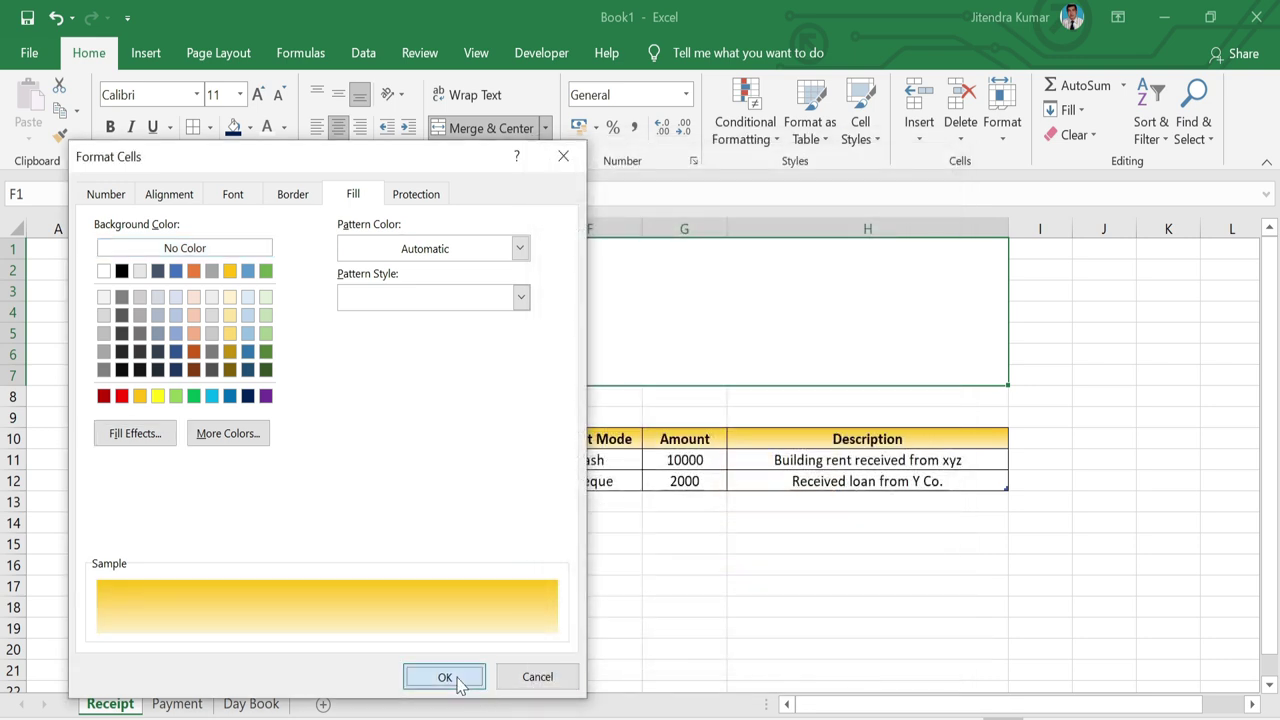
{"action": "left_click", "coordinate": [444, 676]}
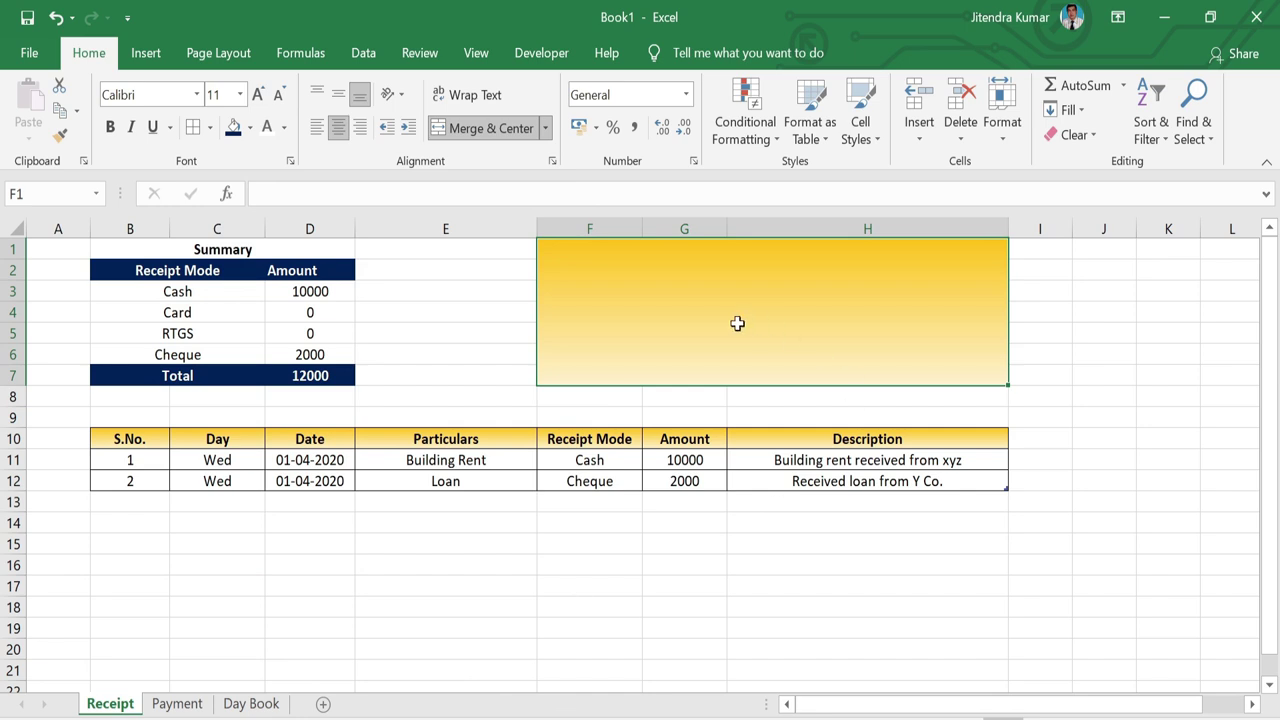
Type 'Receipt' in the merged block, enlarge it and centre it vertically
{"action": "type", "text": "Receipt"}
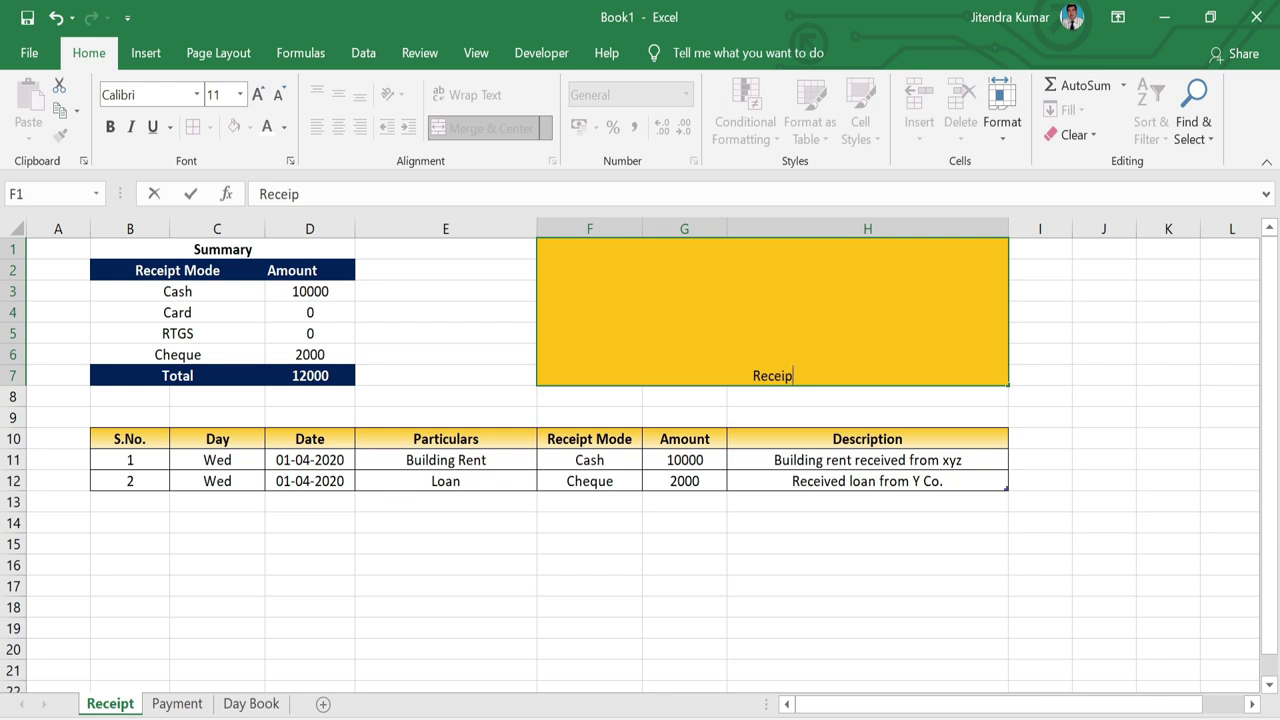
{"action": "left_click", "coordinate": [190, 193]}
{"action": "left_click", "coordinate": [258, 95]}
{"action": "left_click", "coordinate": [258, 95]}
{"action": "left_click", "coordinate": [258, 95]}
{"action": "left_click", "coordinate": [258, 95]}
{"action": "left_click", "coordinate": [258, 95]}
{"action": "left_click", "coordinate": [258, 95]}
{"action": "left_click", "coordinate": [258, 95]}
{"action": "left_click", "coordinate": [258, 95]}
{"action": "left_click", "coordinate": [258, 95]}
{"action": "left_click", "coordinate": [258, 95]}
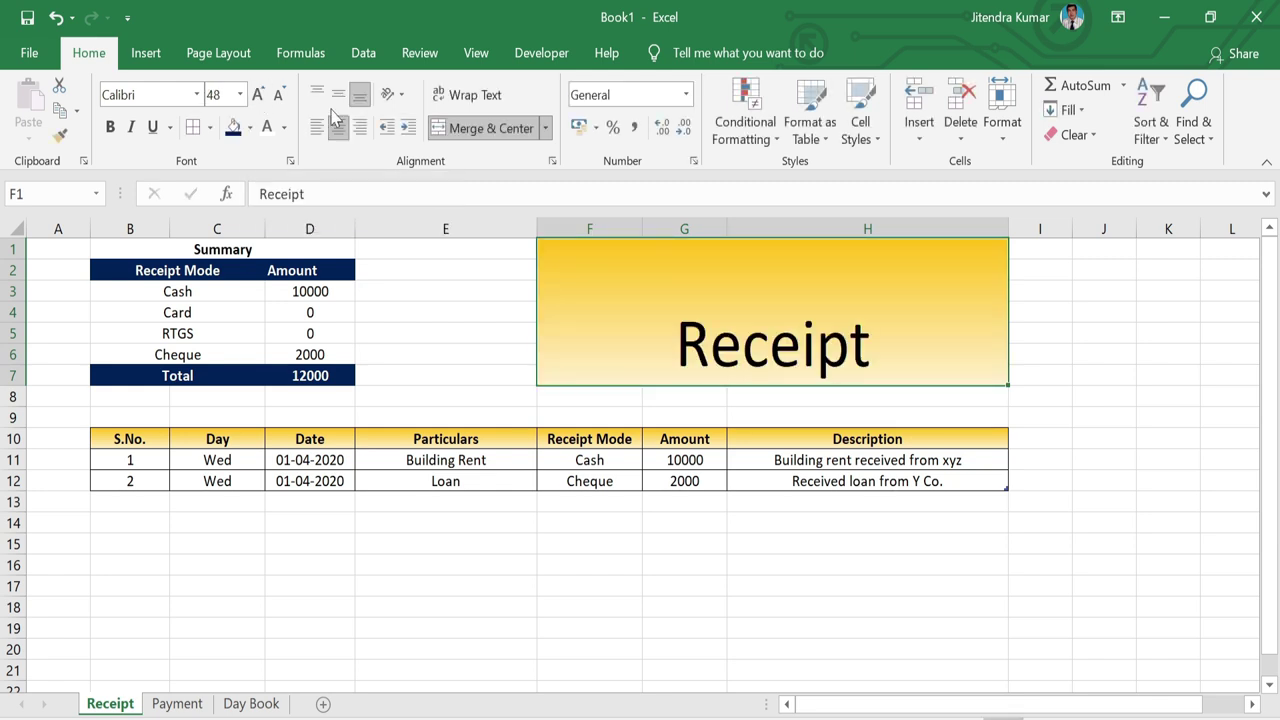
{"action": "left_click", "coordinate": [338, 92]}
Format the Receipt title in red Aharoni at 36 pt
{"action": "left_click", "coordinate": [196, 94]}
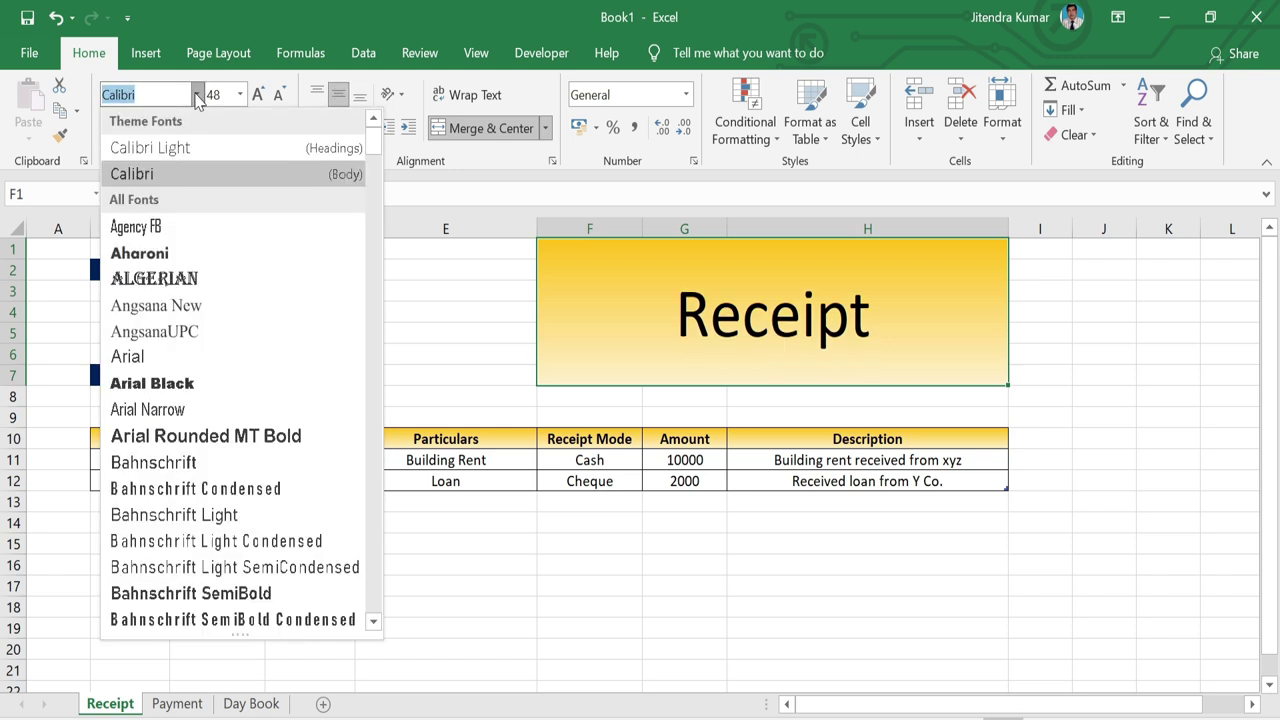
{"action": "left_click", "coordinate": [184, 254]}
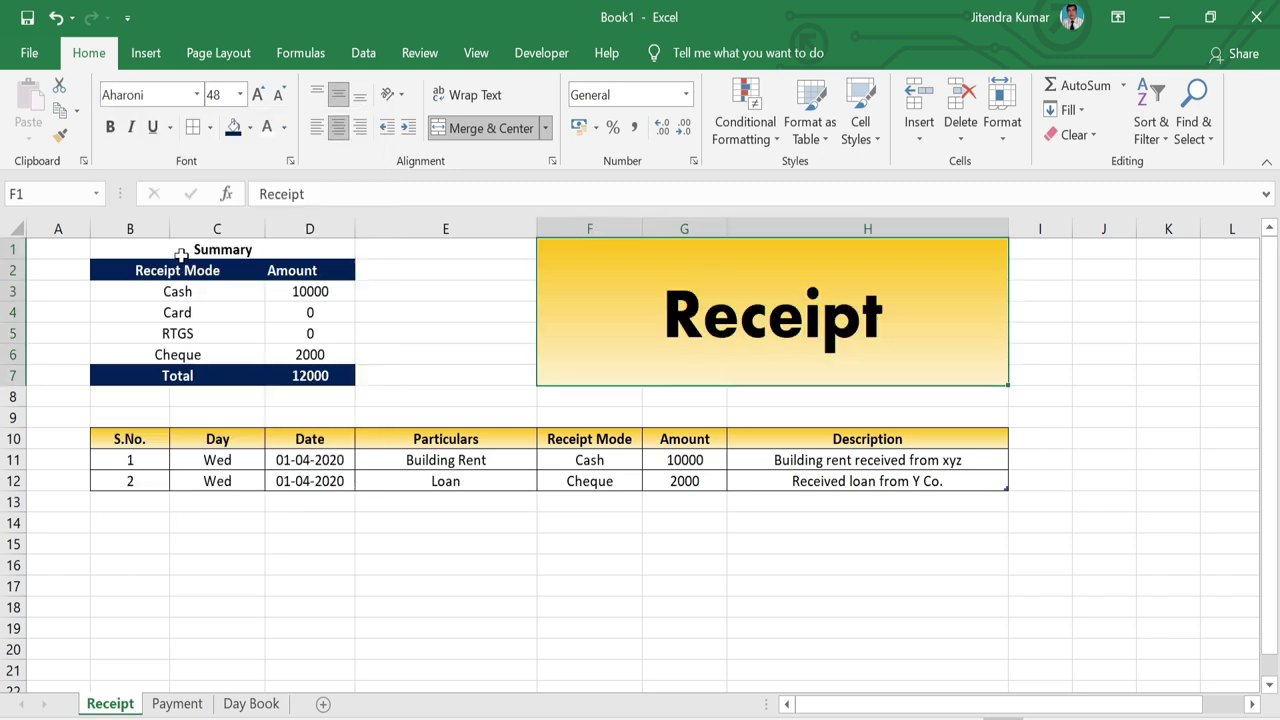
{"action": "left_click", "coordinate": [284, 133]}
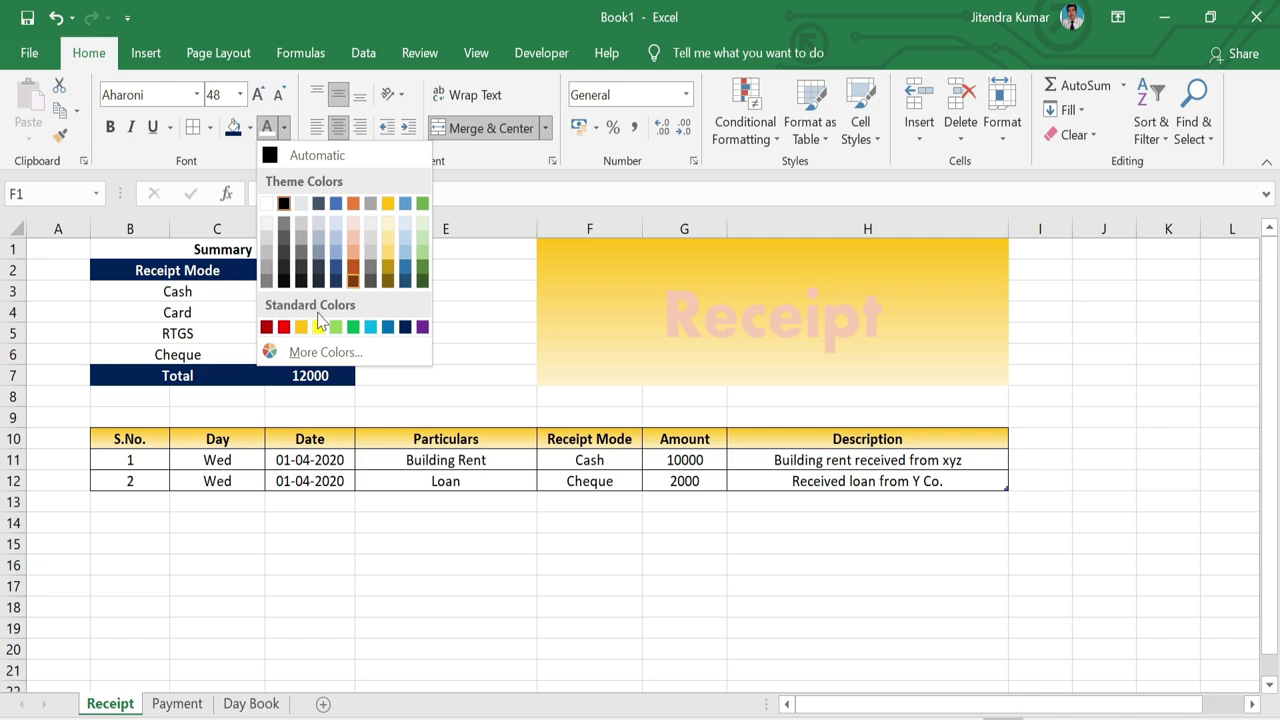
{"action": "left_click", "coordinate": [284, 327]}
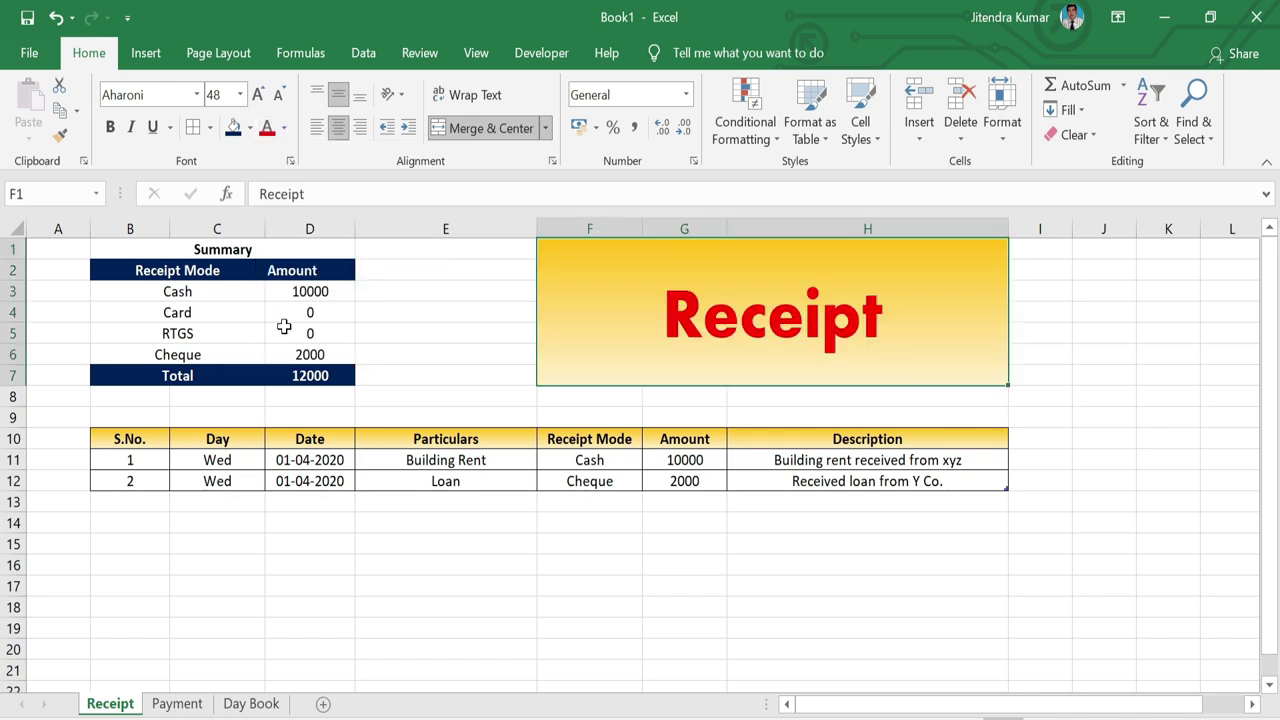
{"action": "left_click", "coordinate": [279, 94]}
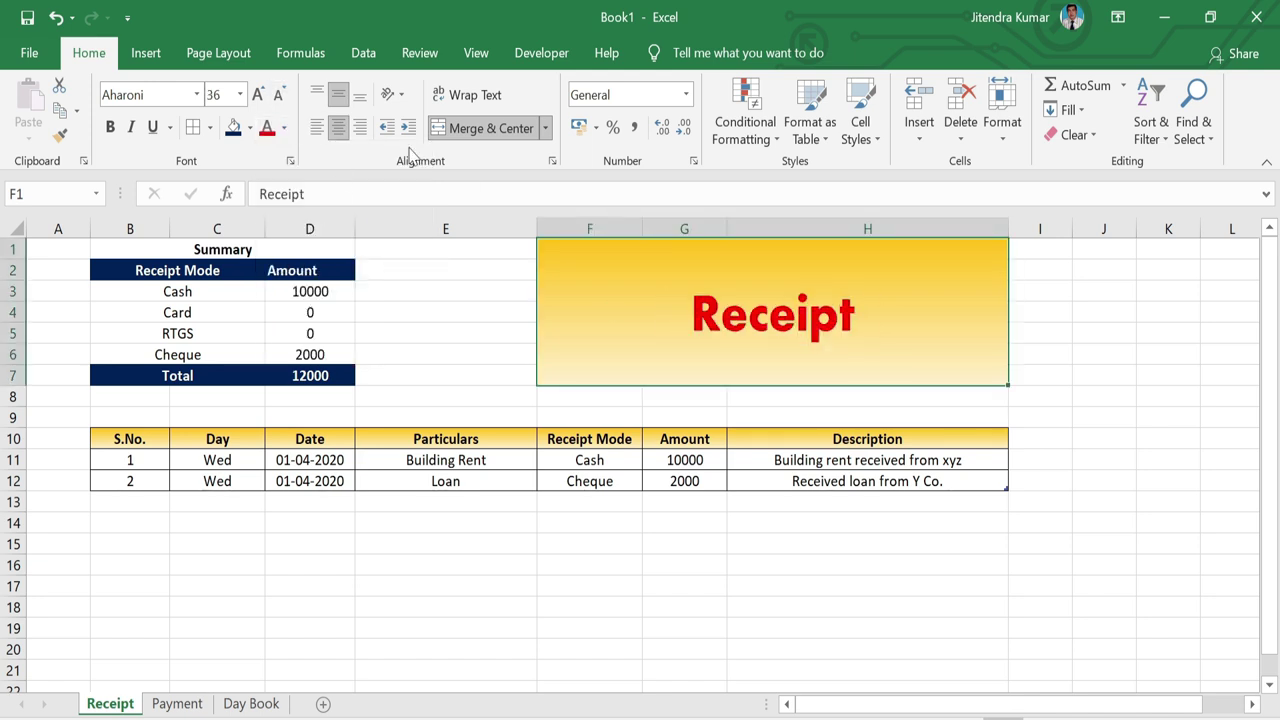
{"action": "left_click", "coordinate": [146, 53]}
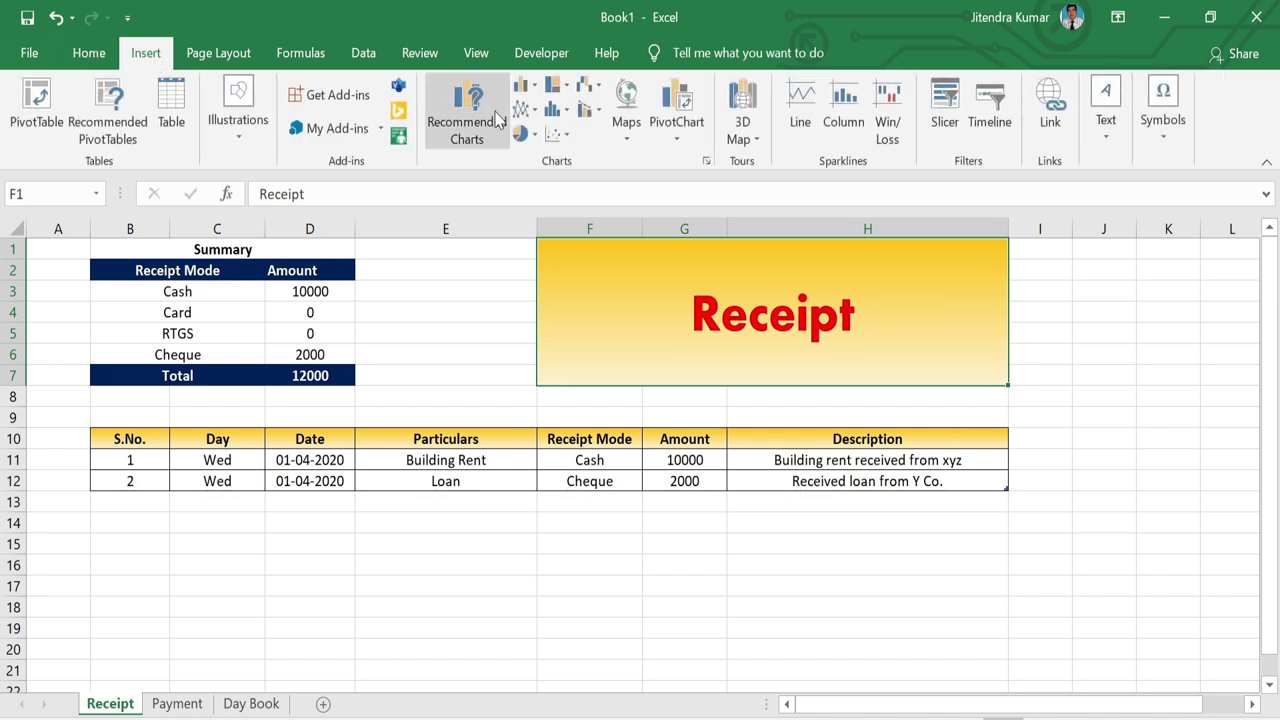
Draw a rectangle under the Receipt title and type April'2020 to March'2021 in it
{"action": "left_click", "coordinate": [248, 130]}
{"action": "left_click", "coordinate": [266, 216]}
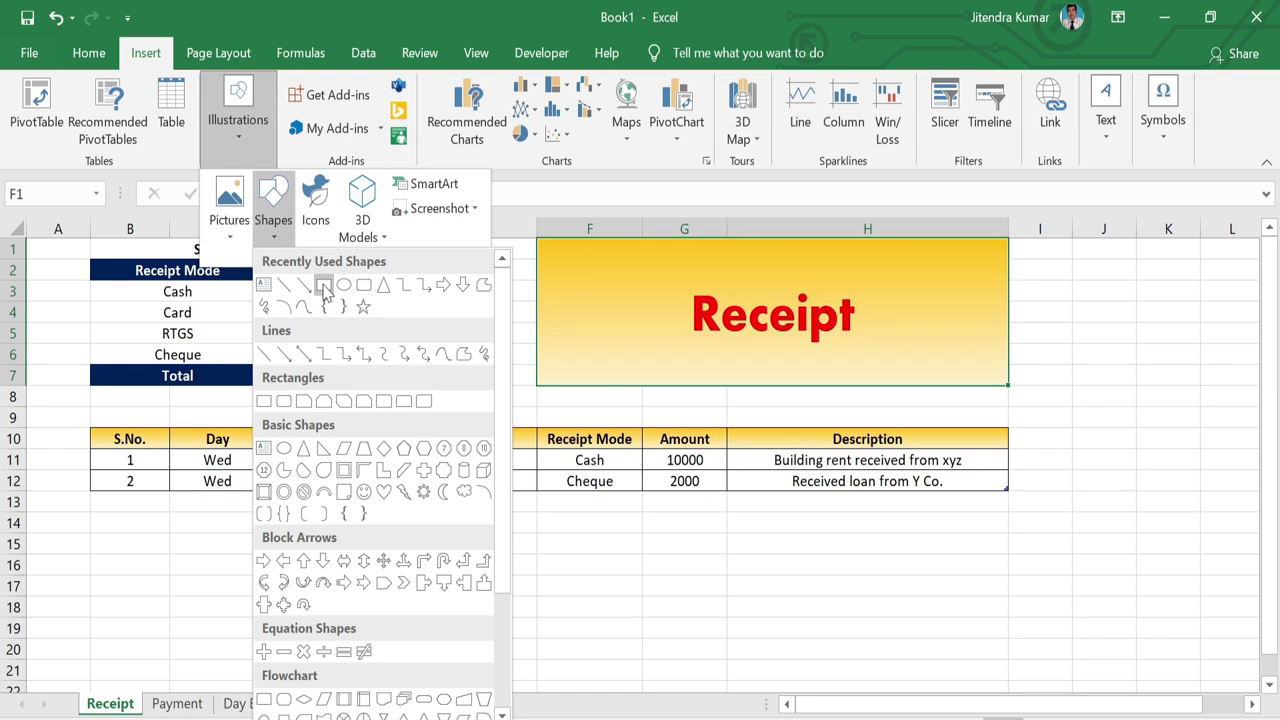
{"action": "left_click", "coordinate": [323, 286]}
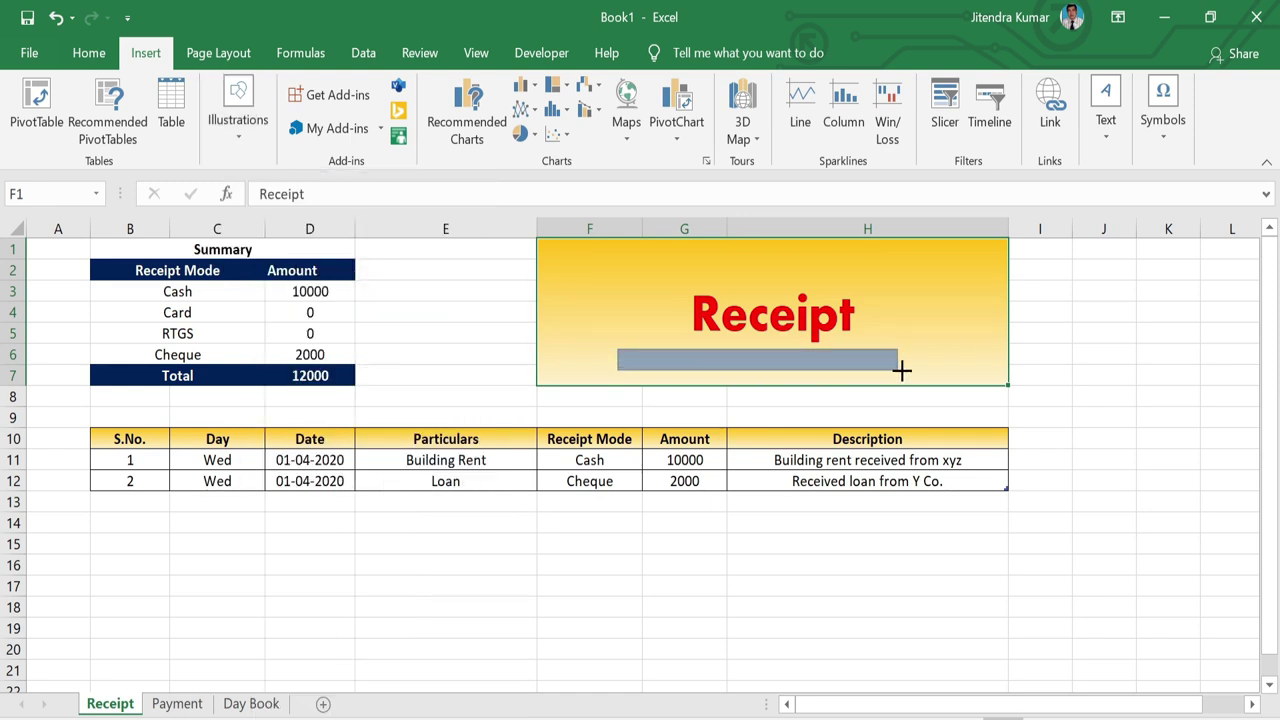
{"action": "left_click_drag", "start_coordinate": [666, 378], "coordinate": [908, 378]}
{"action": "left_click_drag", "start_coordinate": [823, 369], "coordinate": [836, 369]}
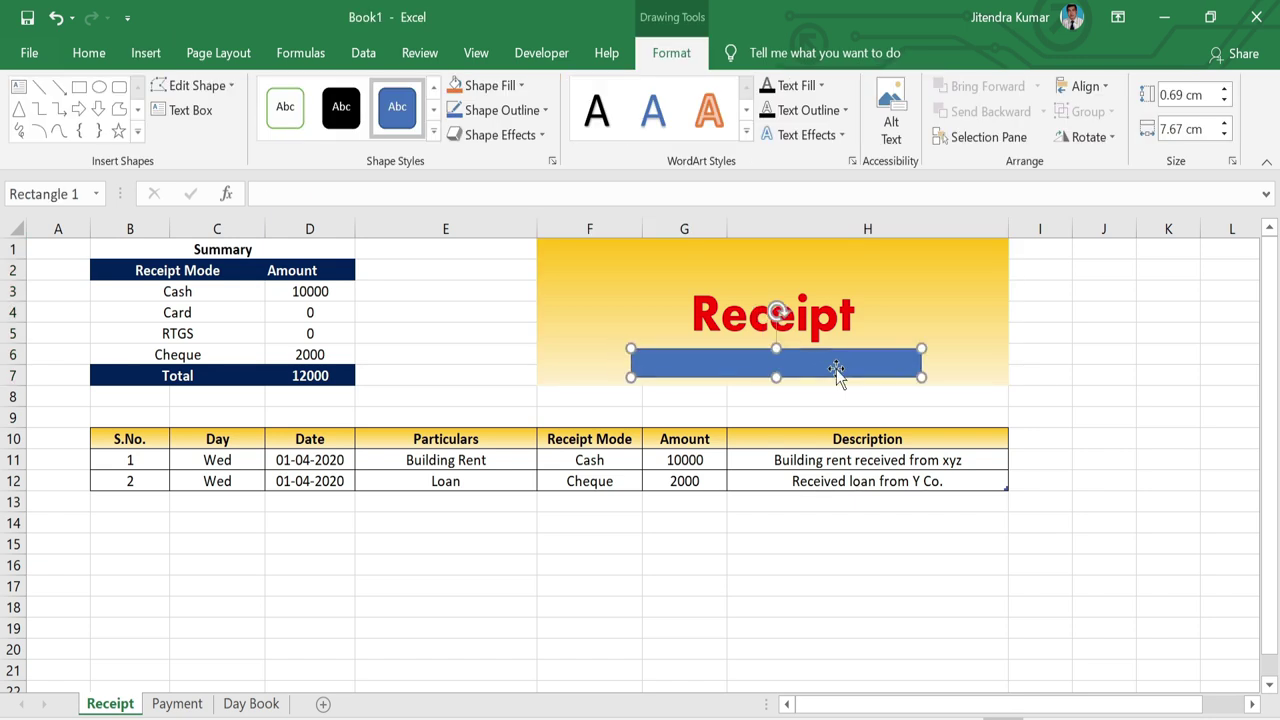
{"action": "type", "text": "April'20"}
{"action": "type", "text": "20 to March'2021"}
Make the banner text bold, 14 pt, and centred horizontally and vertically
{"action": "key", "text": "ctrl+a"}
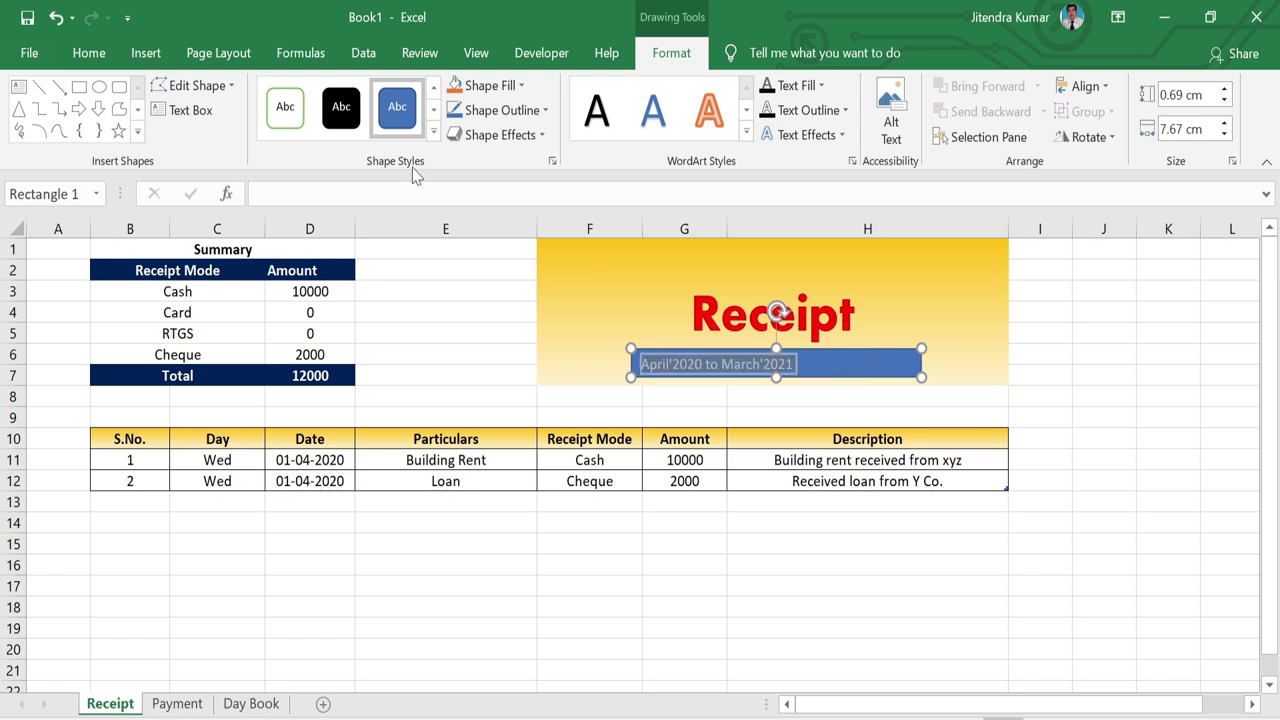
{"action": "key", "text": "ctrl+b"}
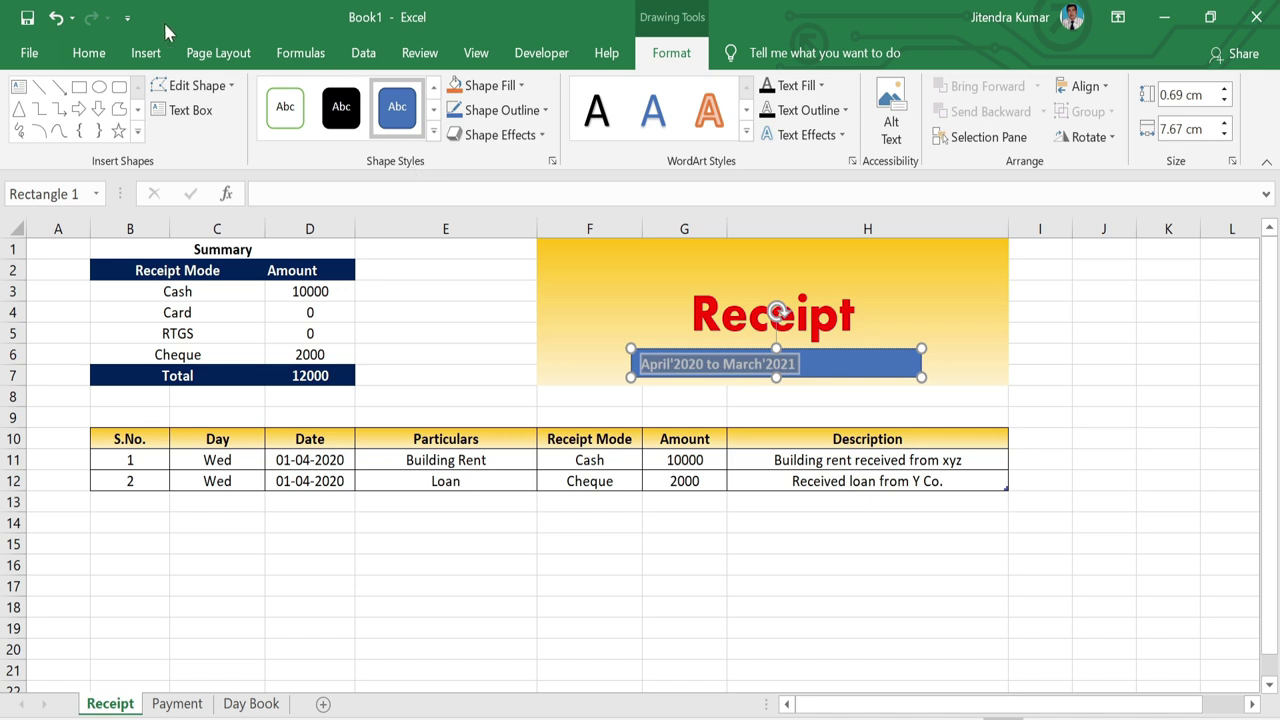
{"action": "left_click", "coordinate": [89, 52]}
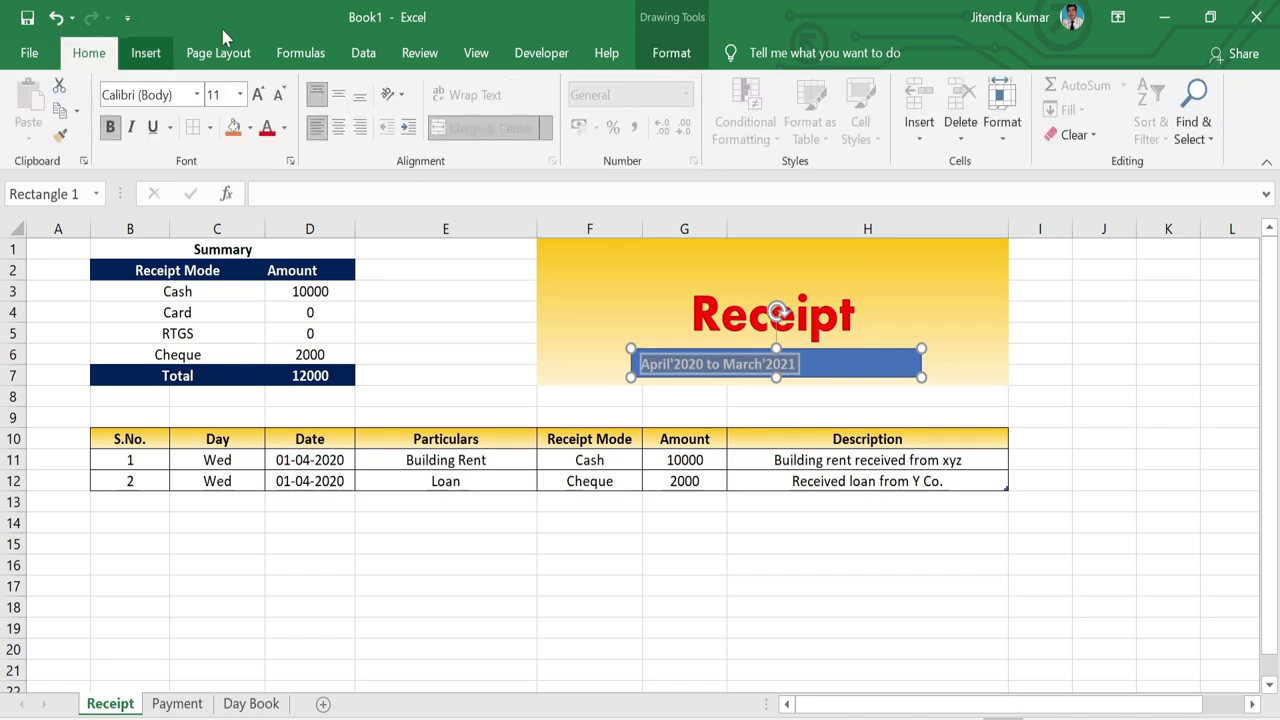
{"action": "left_click", "coordinate": [339, 129]}
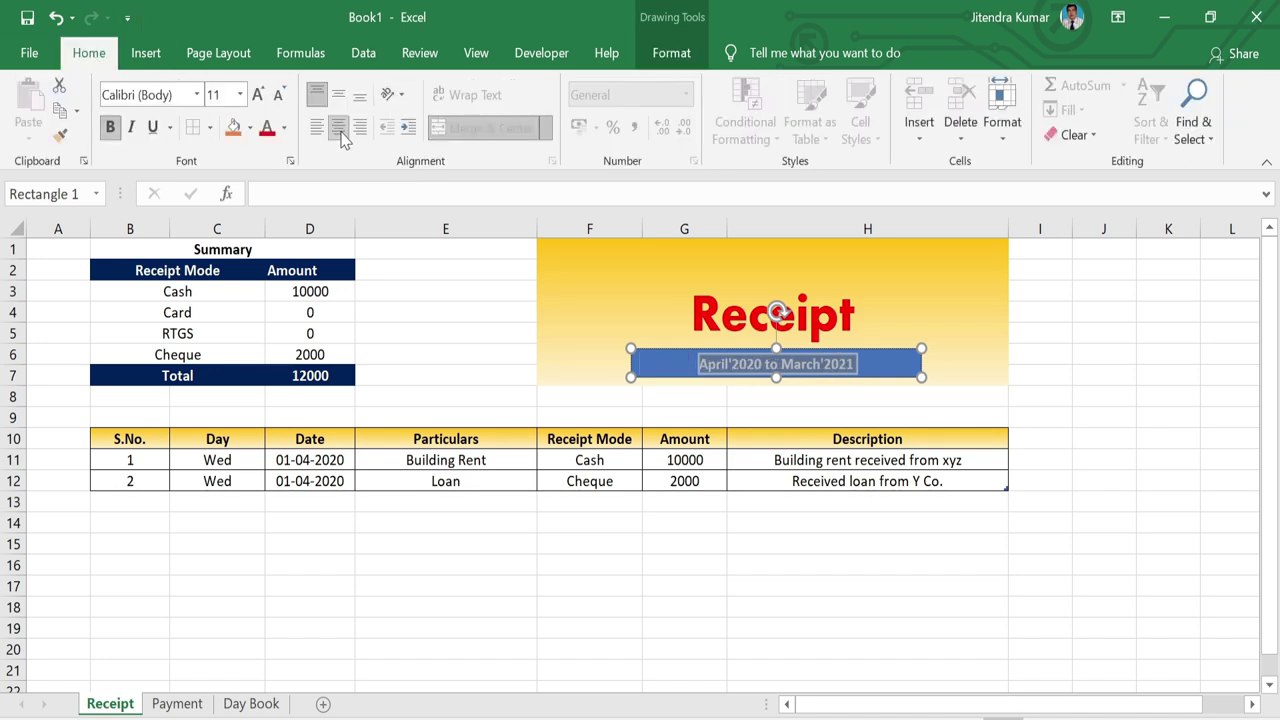
{"action": "left_click", "coordinate": [258, 95]}
{"action": "left_click", "coordinate": [258, 95]}
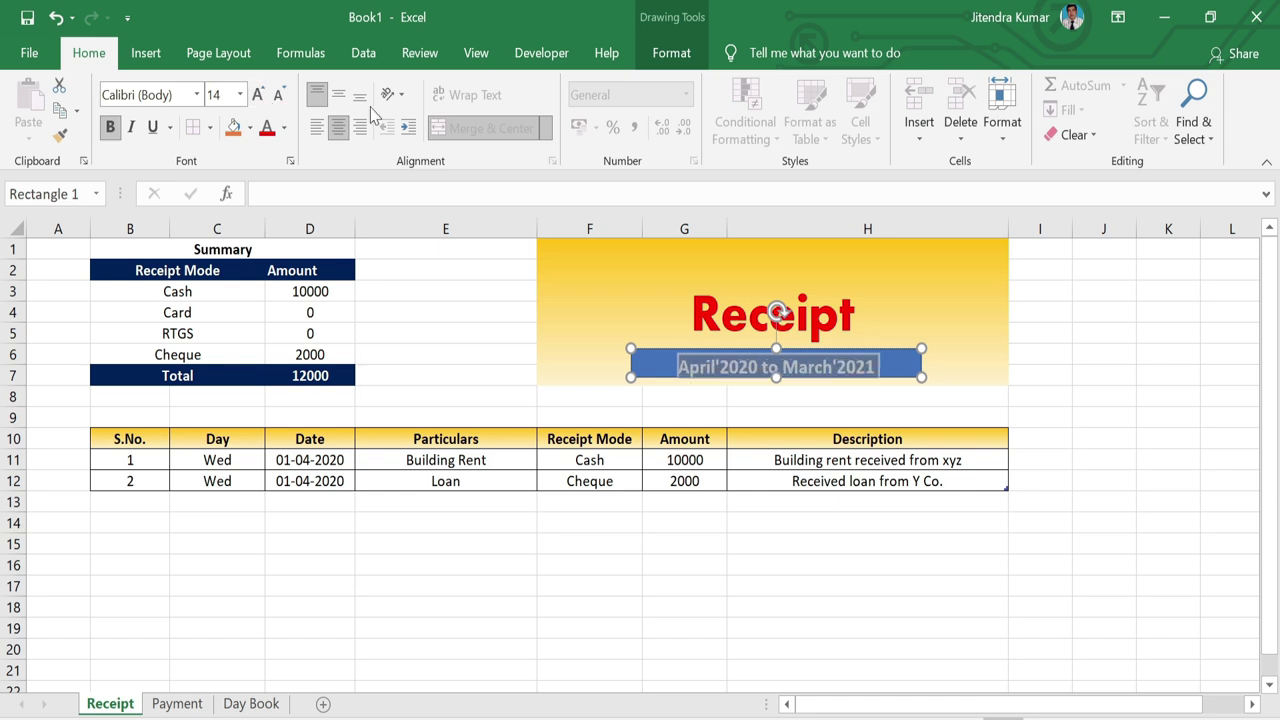
{"action": "left_click", "coordinate": [340, 97]}
{"action": "left_click", "coordinate": [445, 417]}
{"action": "left_click_drag", "start_coordinate": [371, 251], "coordinate": [400, 374]}
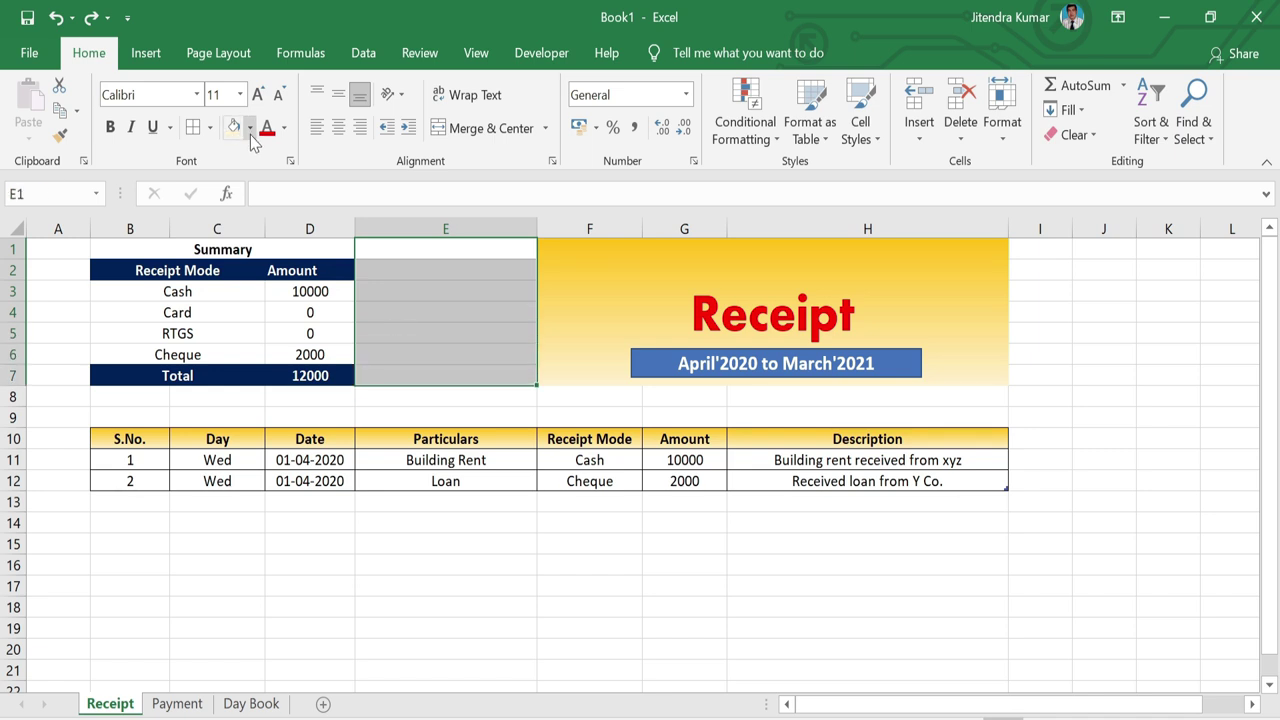
Fill E1:E7, rows 8–9, the Summary title and B3:D6 with Gold, Accent 4, Lighter 60%
{"action": "left_click", "coordinate": [250, 130]}
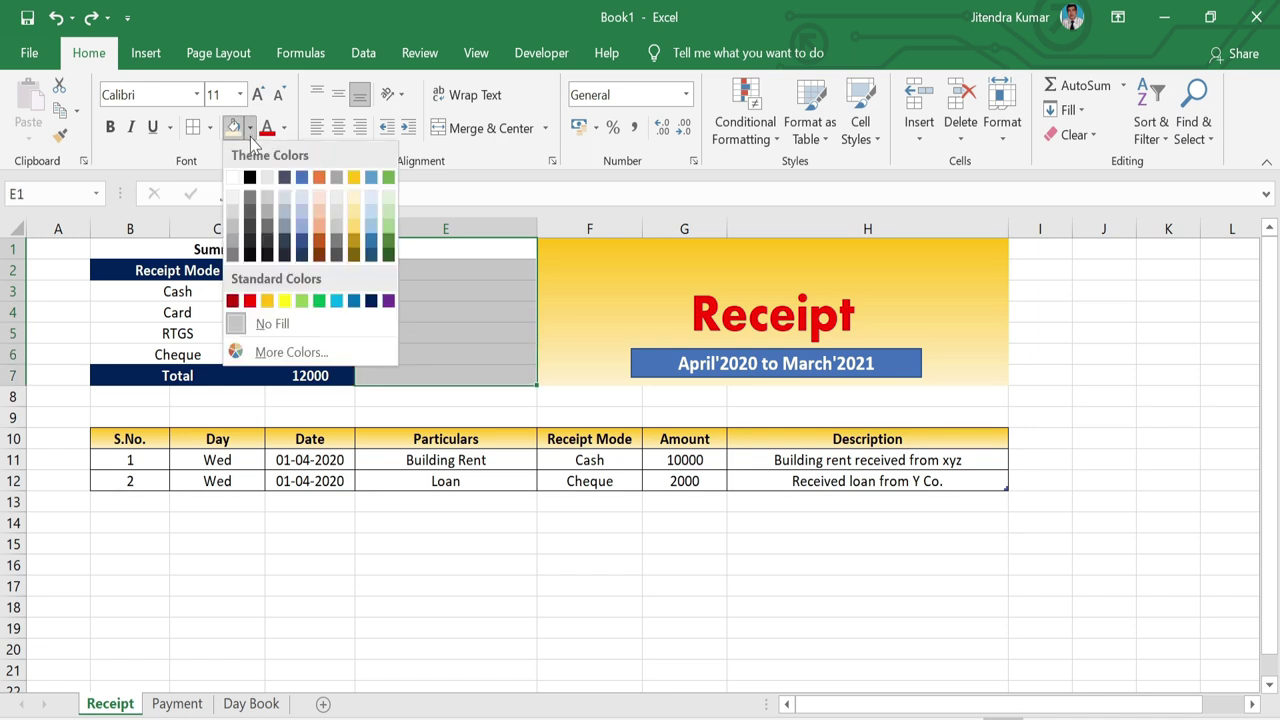
{"action": "left_click", "coordinate": [353, 228]}
{"action": "left_click_drag", "start_coordinate": [108, 397], "coordinate": [828, 413]}
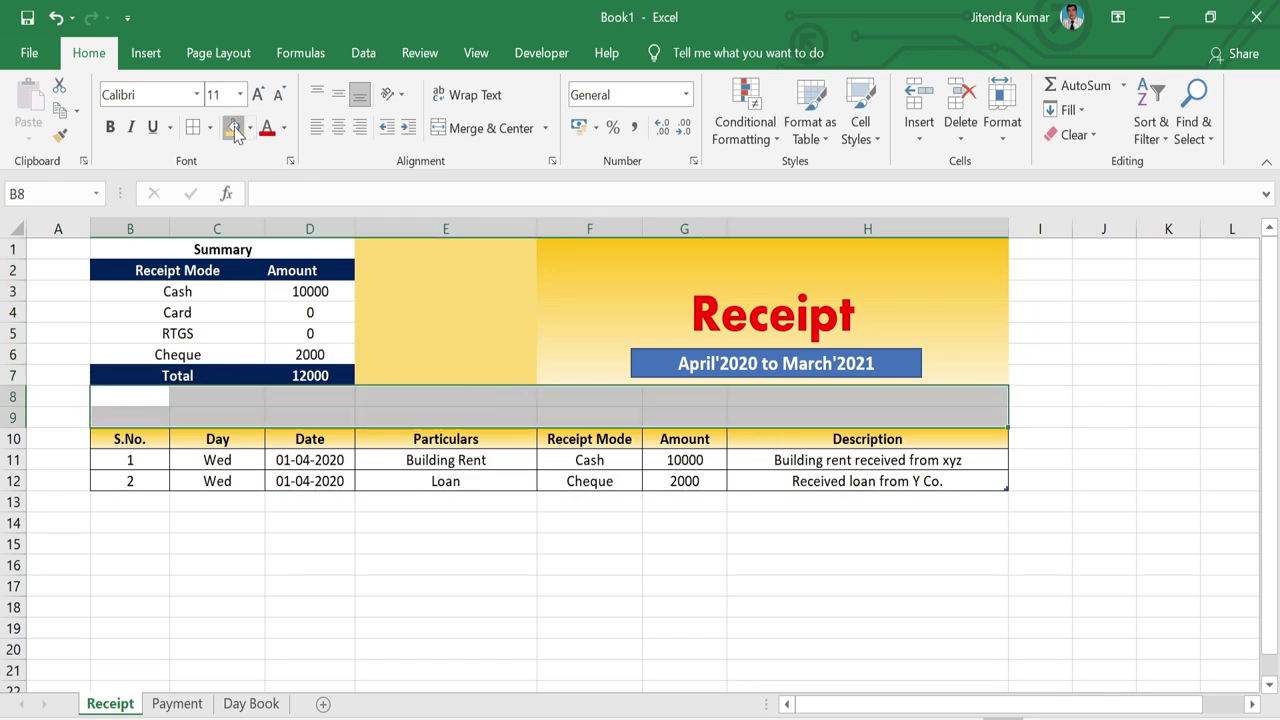
{"action": "left_click", "coordinate": [233, 127]}
{"action": "left_click", "coordinate": [294, 252]}
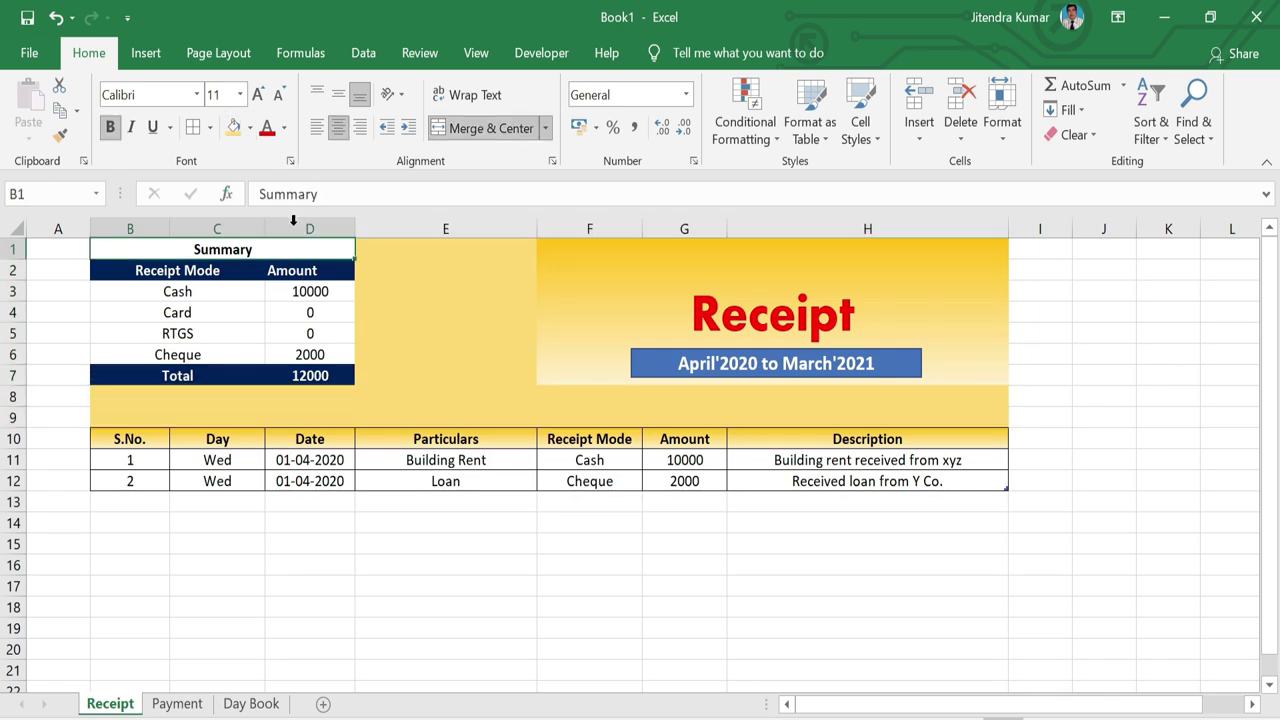
{"action": "left_click", "coordinate": [233, 127]}
{"action": "left_click_drag", "start_coordinate": [130, 291], "coordinate": [318, 352]}
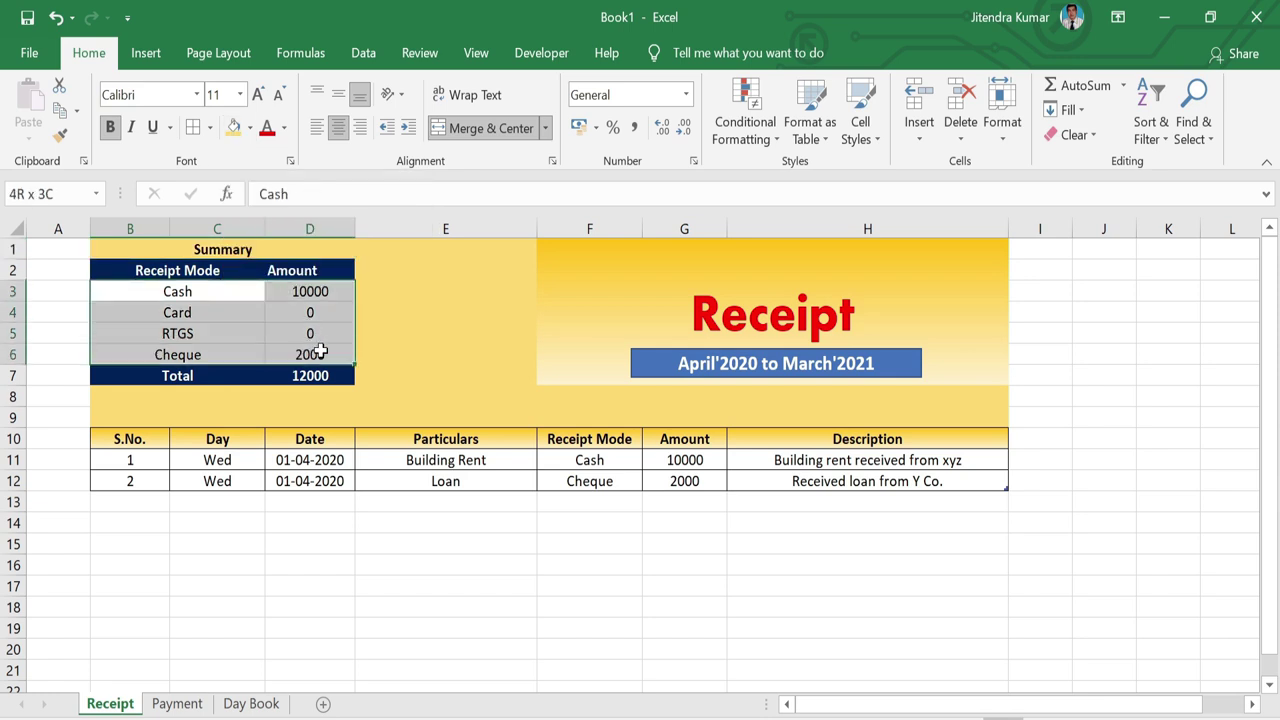
{"action": "left_click", "coordinate": [470, 417]}
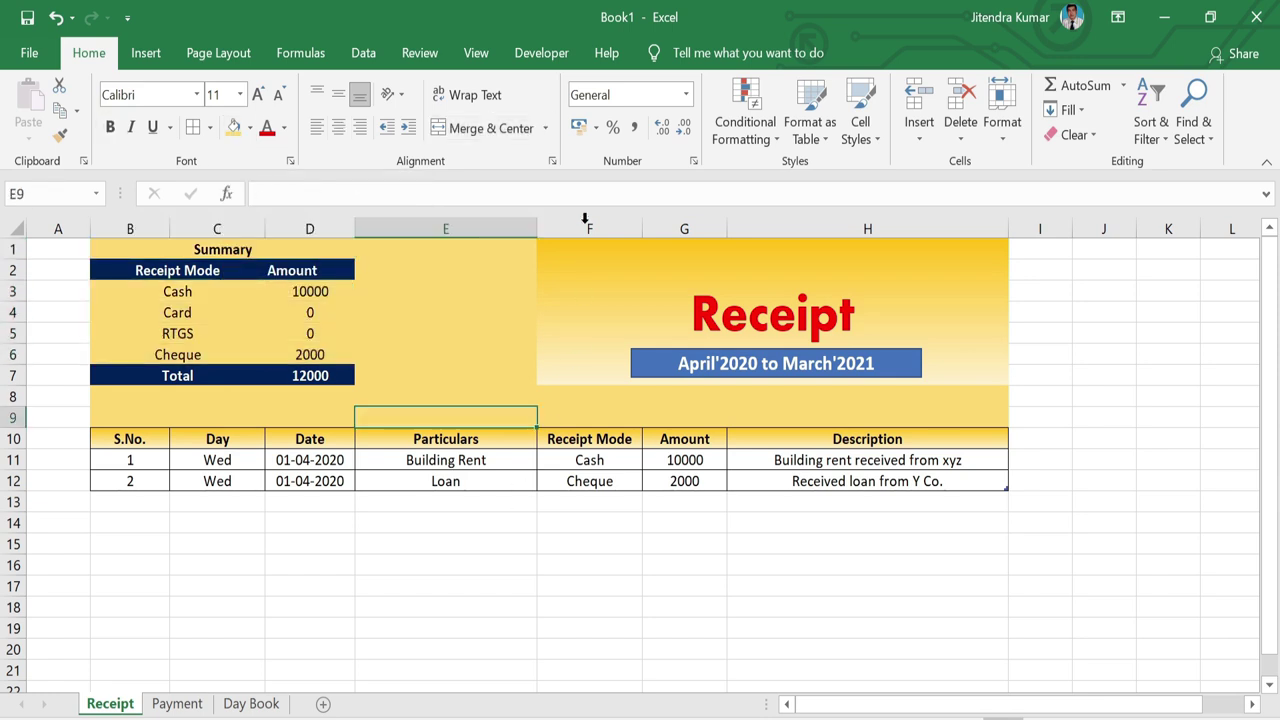
Hide the gridlines on the Receipt sheet
{"action": "left_click", "coordinate": [490, 57]}
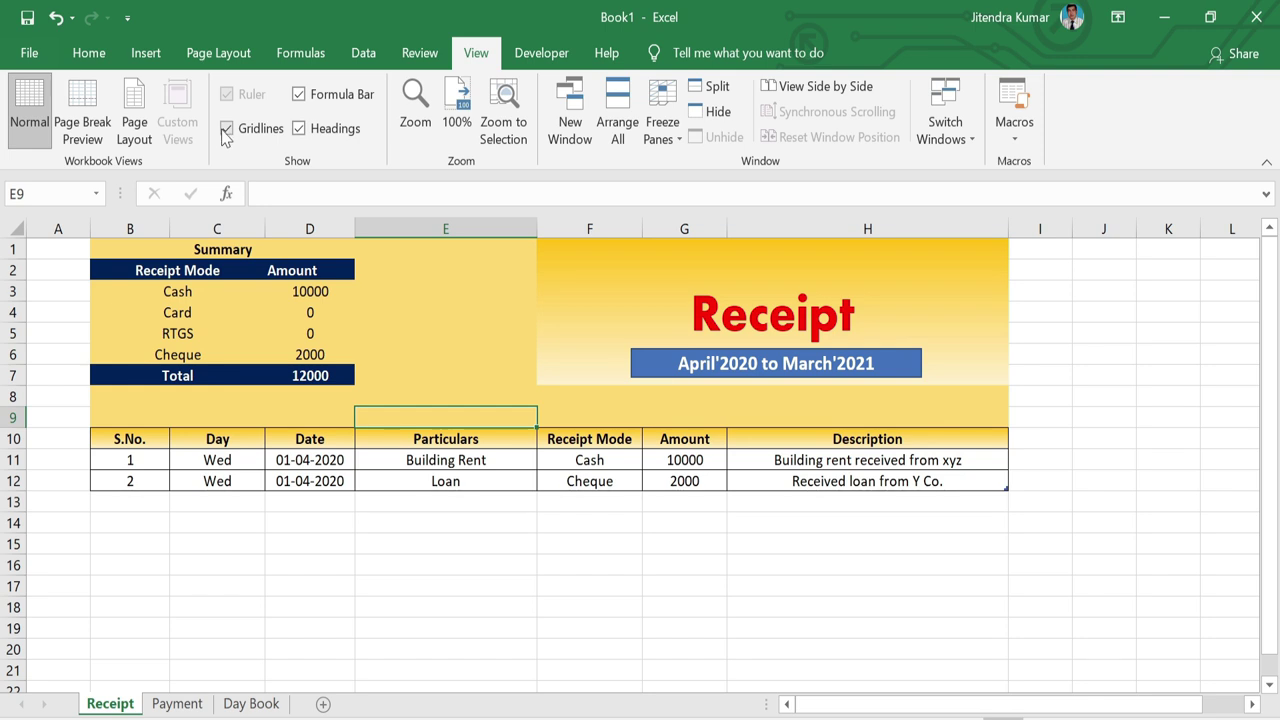
{"action": "left_click", "coordinate": [226, 129]}
{"action": "left_click", "coordinate": [585, 545]}
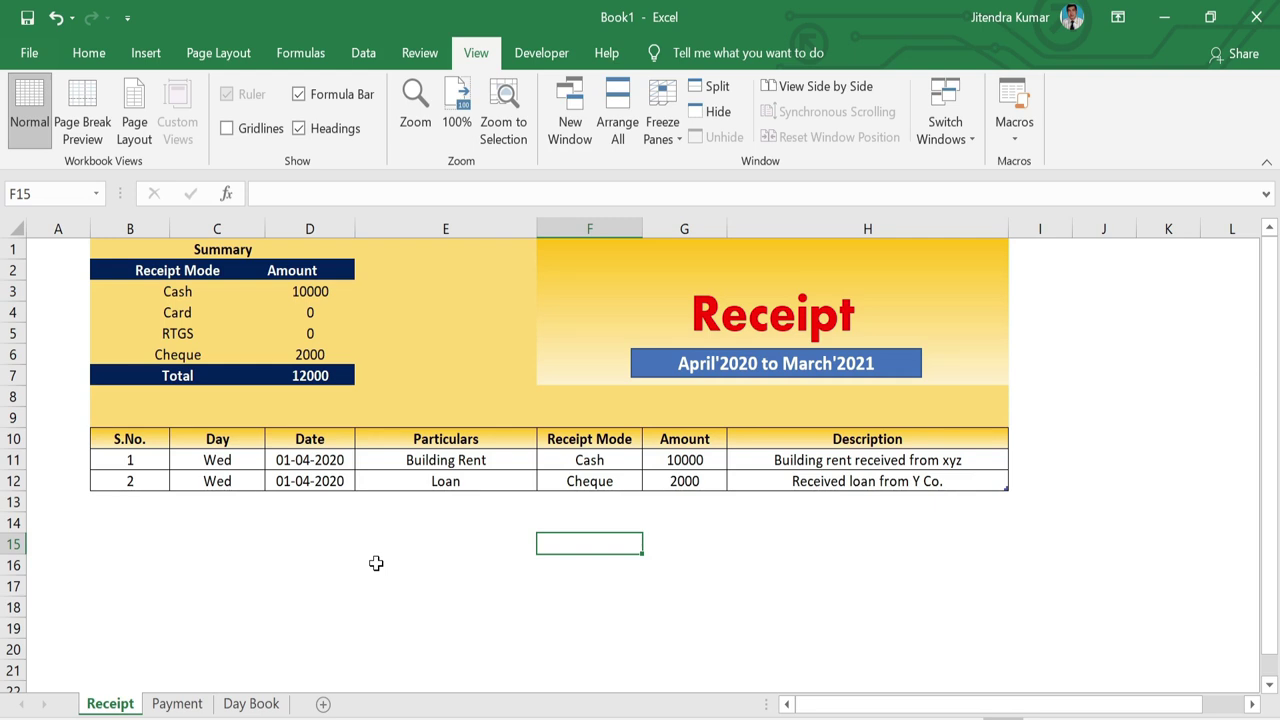
Copy the entire Receipt sheet and switch to the Payment sheet
{"action": "left_click", "coordinate": [20, 228]}
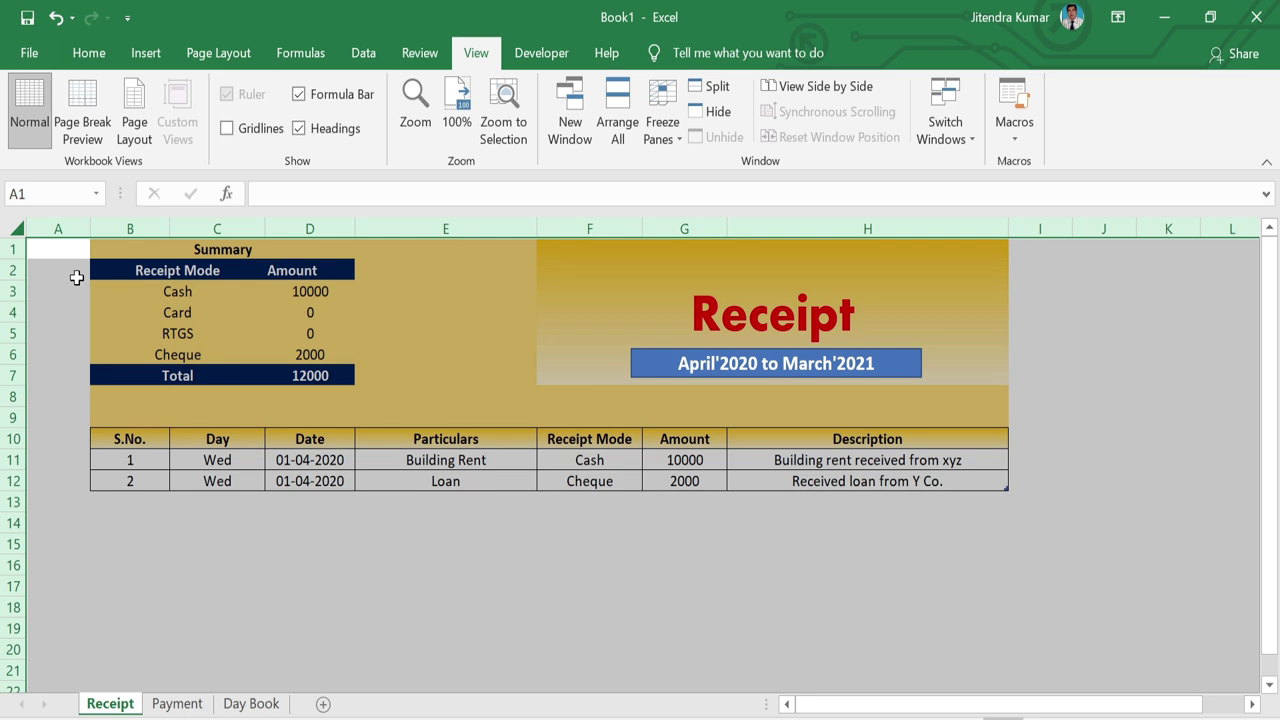
{"action": "key", "text": "ctrl+c"}
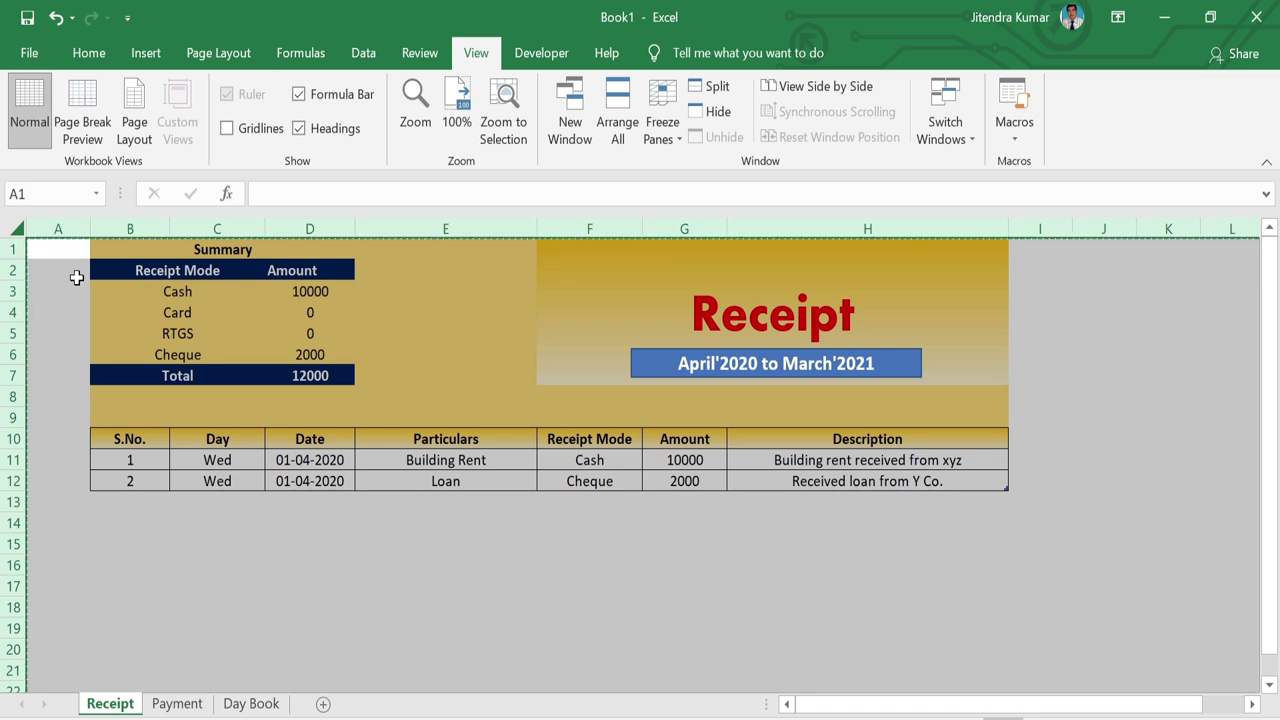
{"action": "left_click", "coordinate": [180, 704]}
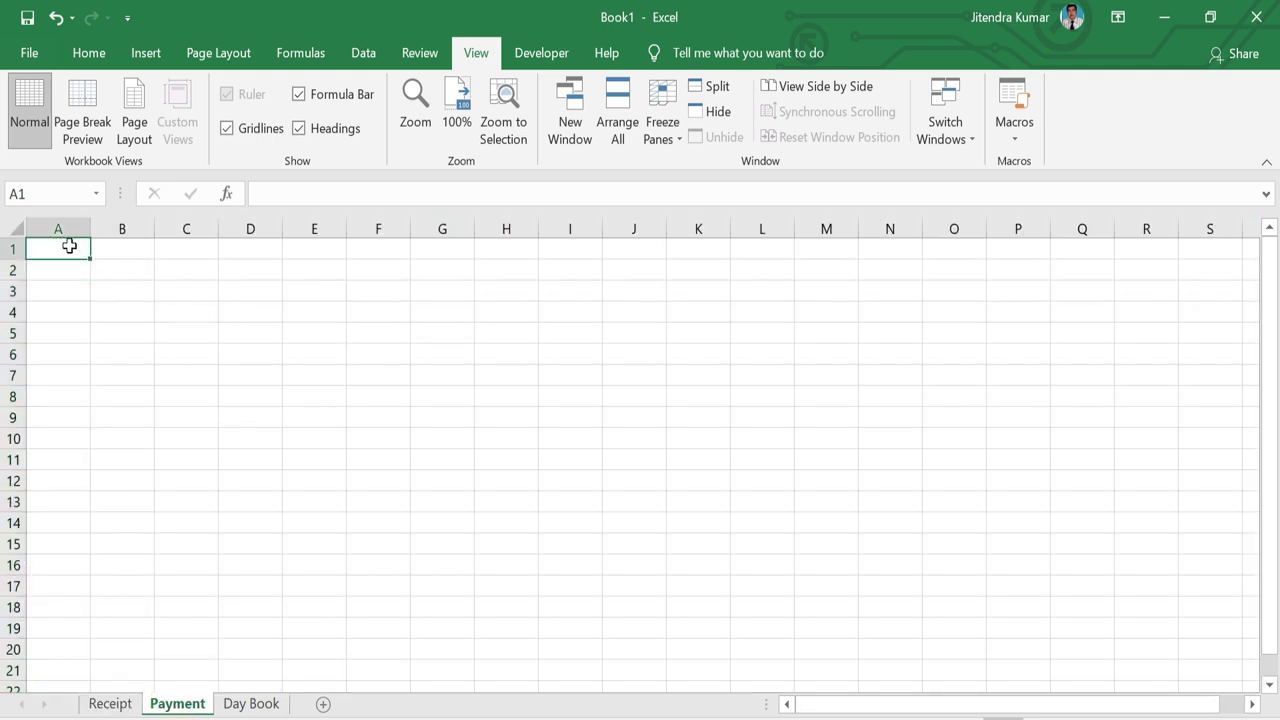
Paste the Receipt layout, hide gridlines, and delete the sample entries in rows 11–12
{"action": "key", "text": "ctrl+v"}
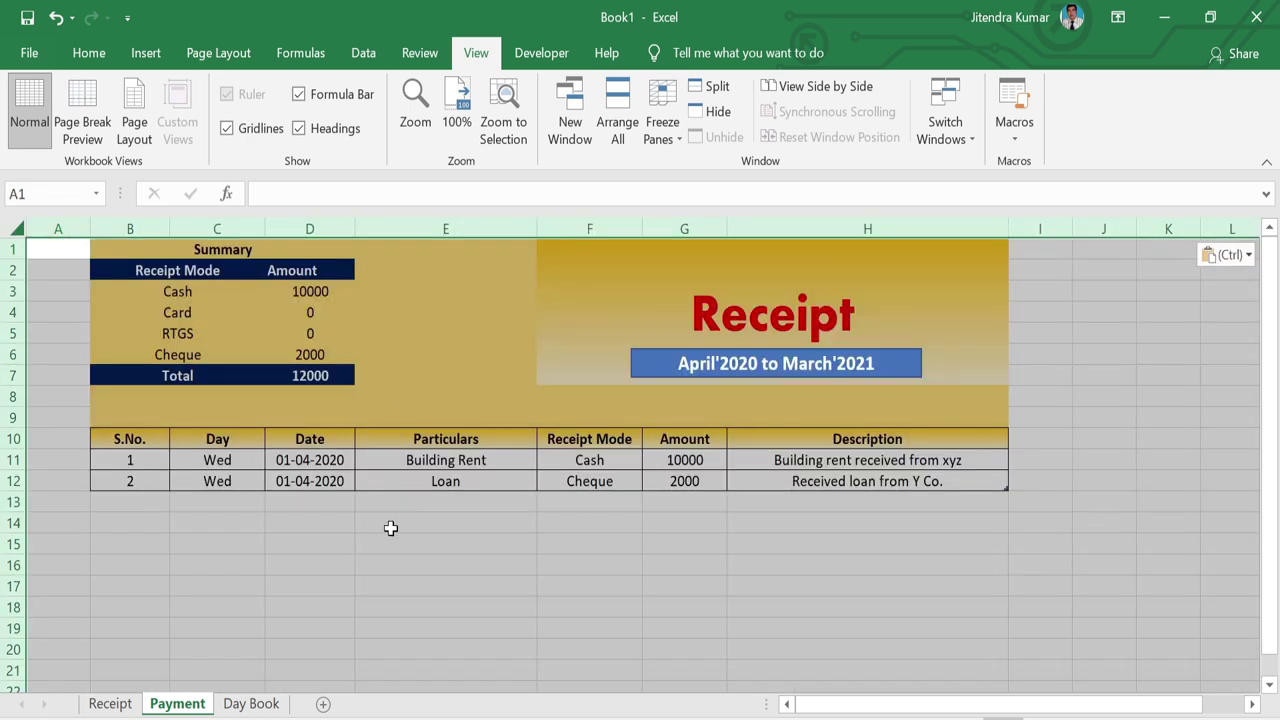
{"action": "left_click", "coordinate": [385, 528]}
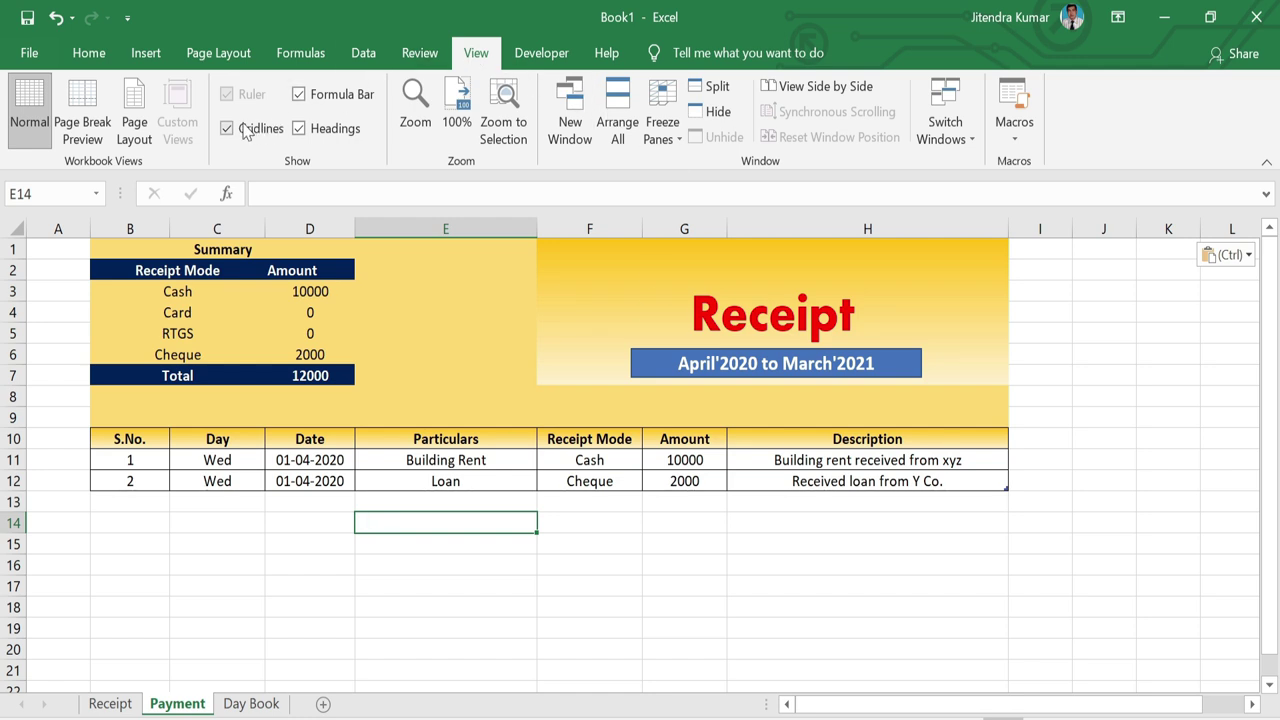
{"action": "left_click", "coordinate": [245, 128]}
{"action": "mouse_move", "coordinate": [420, 460]}
{"action": "left_mouse_down"}
{"action": "mouse_move", "coordinate": [825, 488]}
{"action": "mouse_move", "coordinate": [840, 500]}
{"action": "left_mouse_up"}
{"action": "key", "text": "Delete"}
Change the sheet title from Receipt to Payment
{"action": "left_click", "coordinate": [708, 320]}
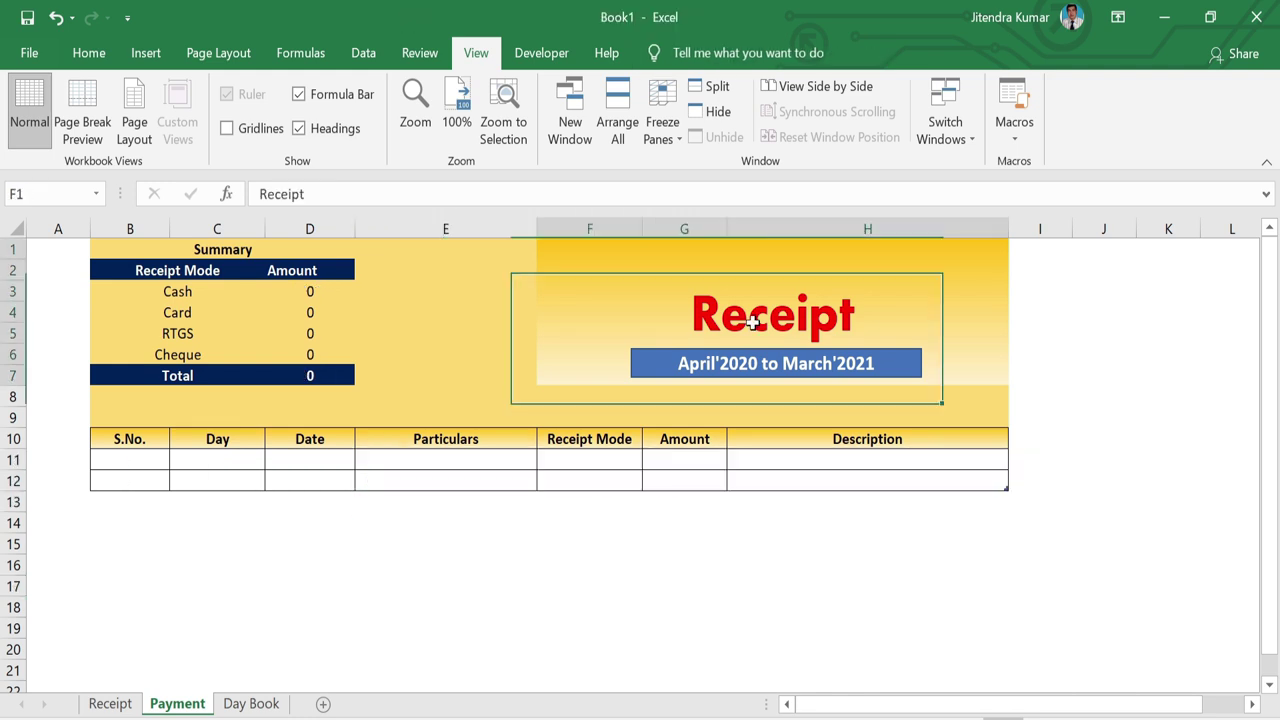
{"action": "key", "text": "F2"}
{"action": "key", "text": "BackSpace"}
{"action": "key", "text": "BackSpace"}
{"action": "key", "text": "BackSpace"}
{"action": "key", "text": "BackSpace"}
{"action": "key", "text": "BackSpace"}
{"action": "key", "text": "BackSpace"}
{"action": "key", "text": "BackSpace"}
{"action": "type", "text": "Payment"}
{"action": "key", "text": "Return"}
Rename the table and summary Receipt Mode headings to Payment Mode
{"action": "left_click", "coordinate": [600, 441]}
{"action": "left_click", "coordinate": [304, 194]}
{"action": "left_click", "coordinate": [201, 278]}
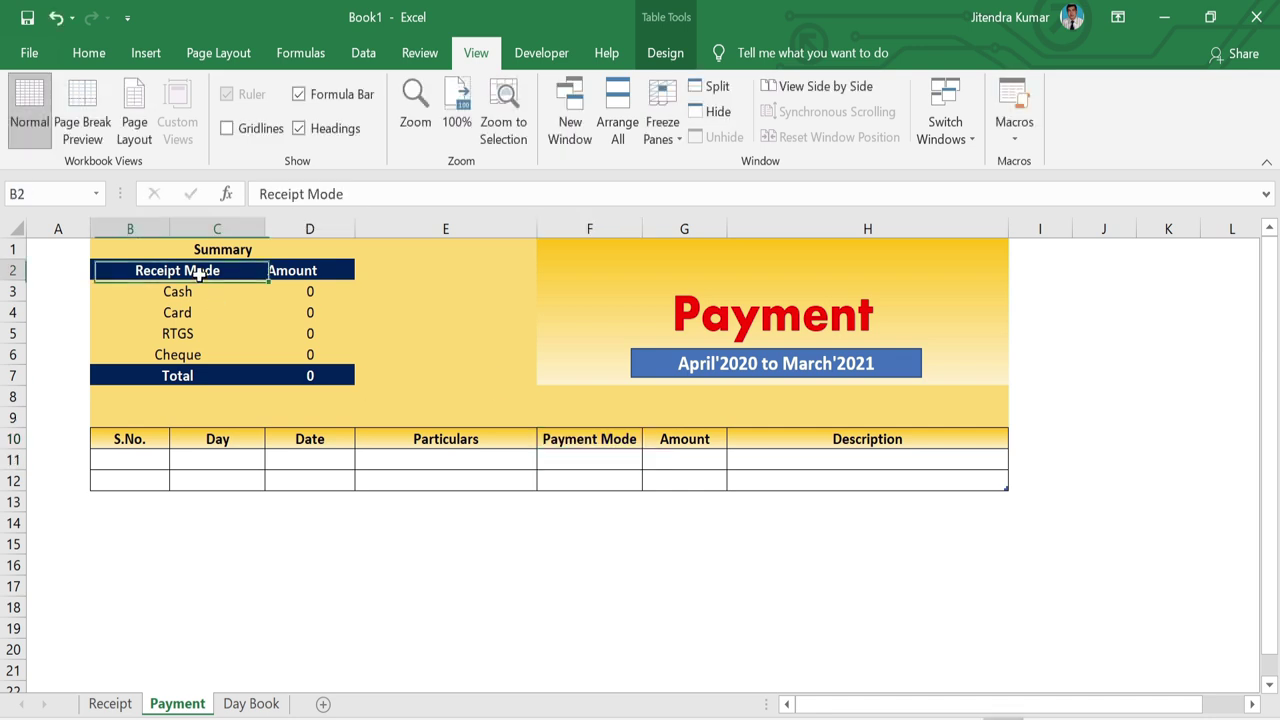
{"action": "left_click", "coordinate": [301, 194]}
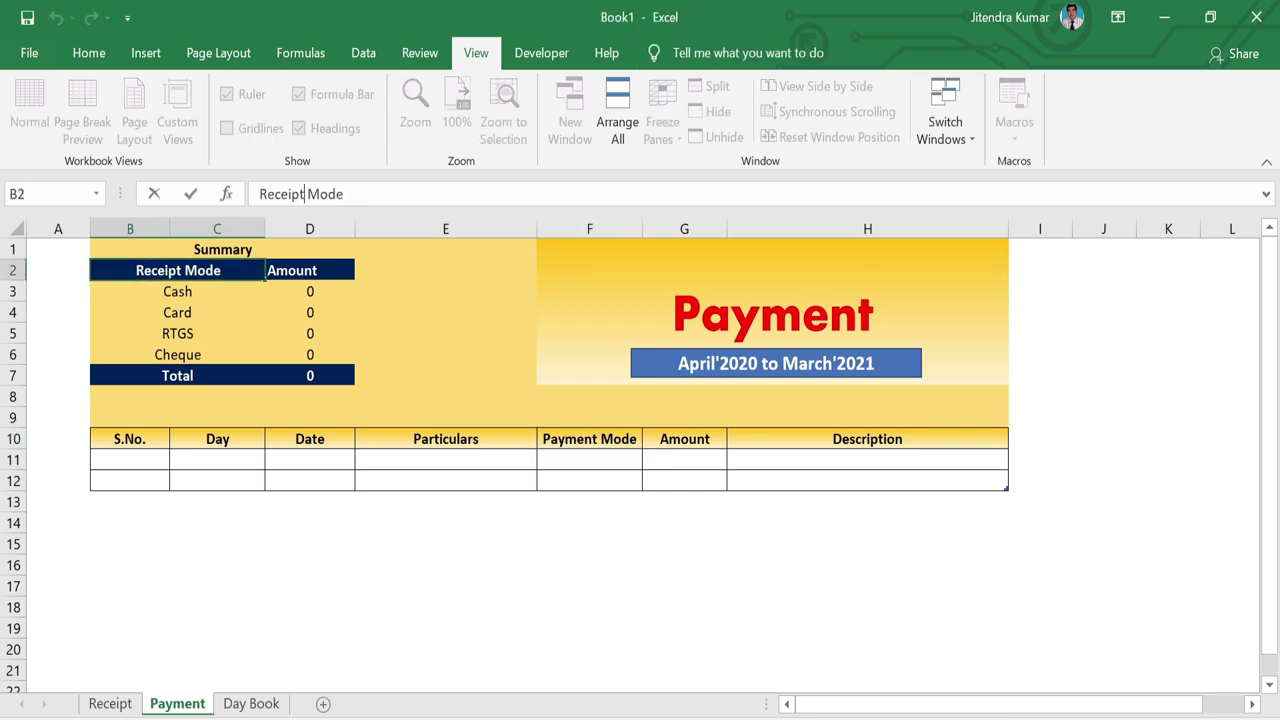
{"action": "key", "text": "BackSpace"}
{"action": "key", "text": "BackSpace"}
{"action": "key", "text": "BackSpace"}
{"action": "type", "text": "Payment"}
{"action": "key", "text": "Return"}
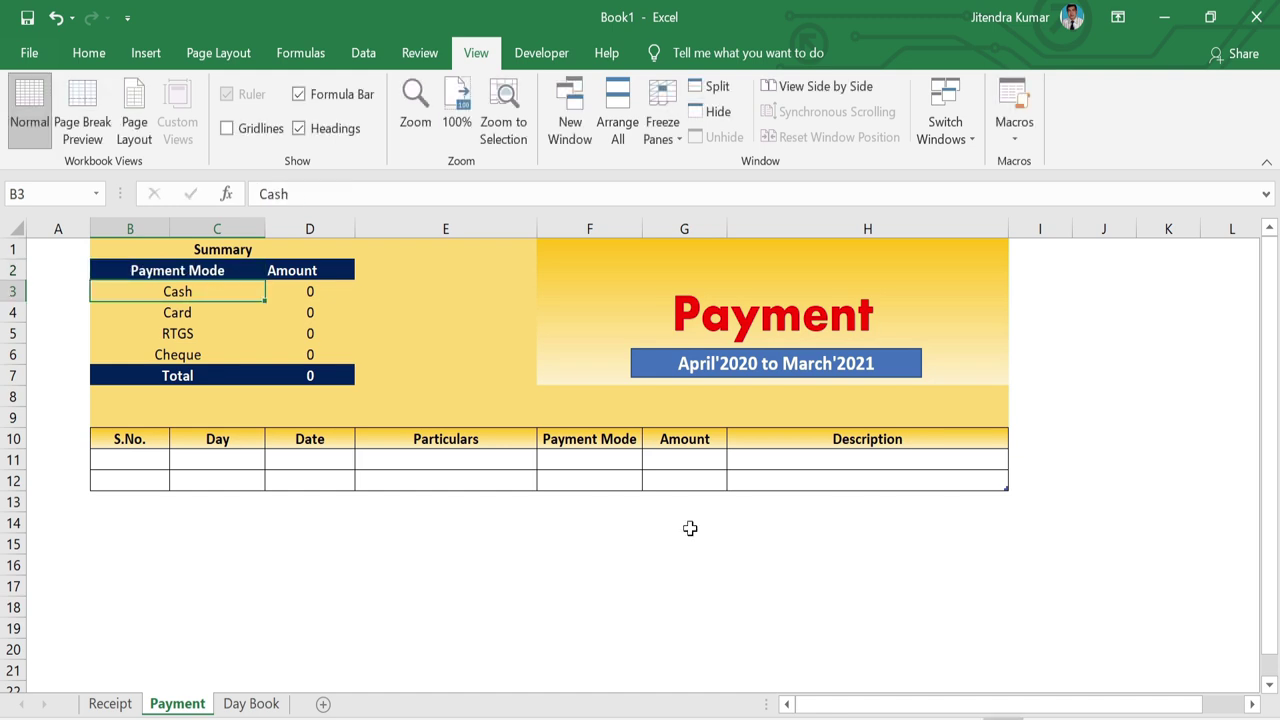
{"action": "left_click", "coordinate": [586, 583]}
{"action": "left_click", "coordinate": [320, 462]}
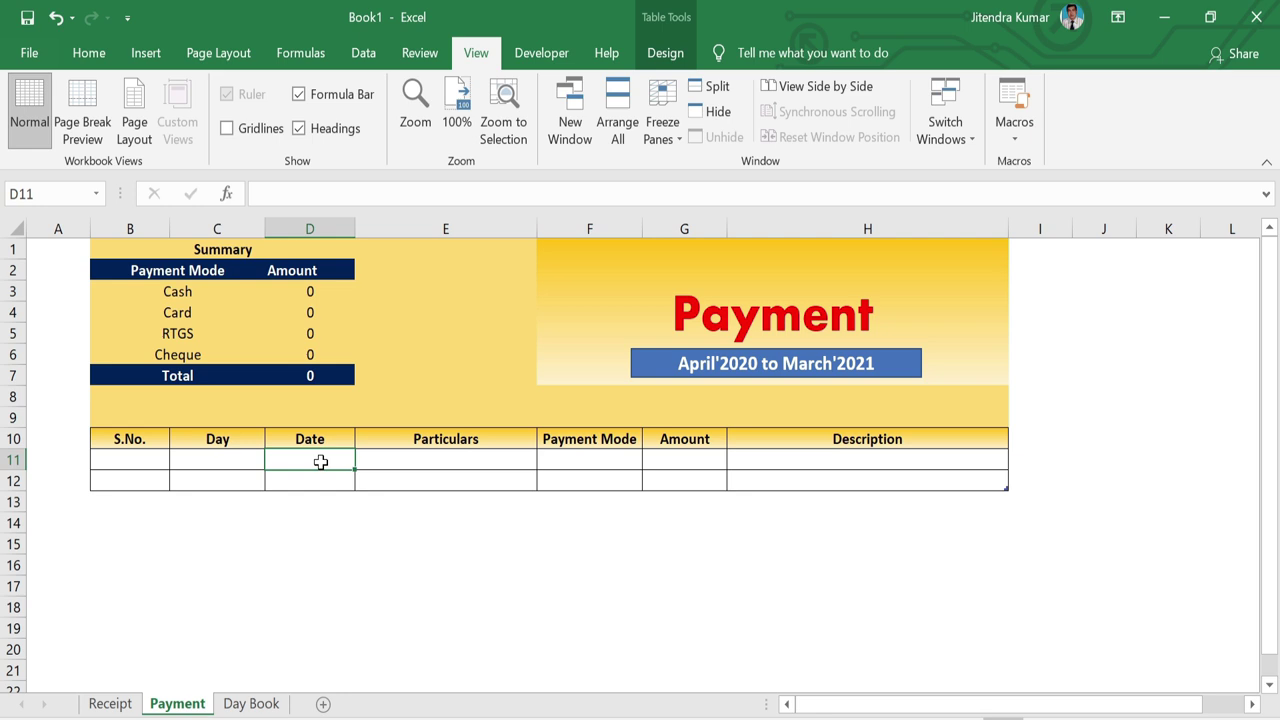
Enter the 01/4/2020 Vehicle Rent payment: Card, 2000, 'Vehicle rent paid to Mr. X'
{"action": "type", "text": "01/4/2020"}
{"action": "key", "text": "Tab"}
{"action": "type", "text": "Vehicle Rent"}
{"action": "key", "text": "Tab"}
{"action": "left_click", "coordinate": [650, 460]}
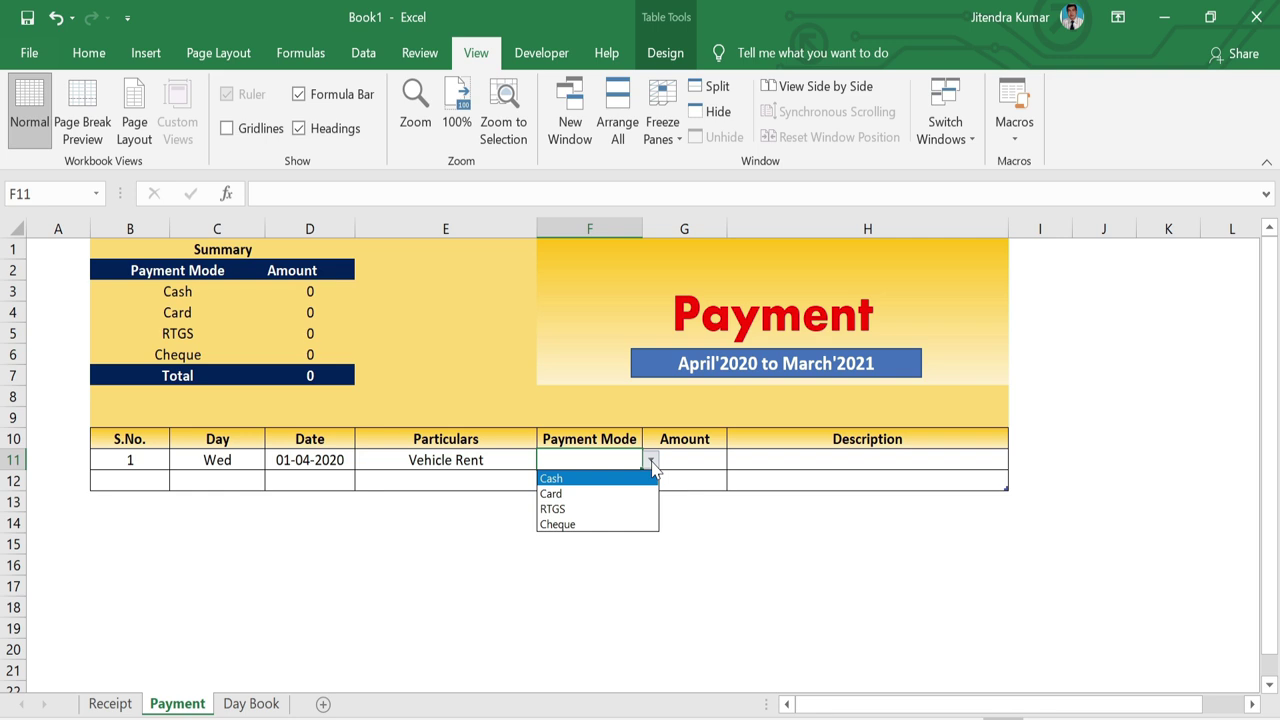
{"action": "left_click", "coordinate": [598, 494]}
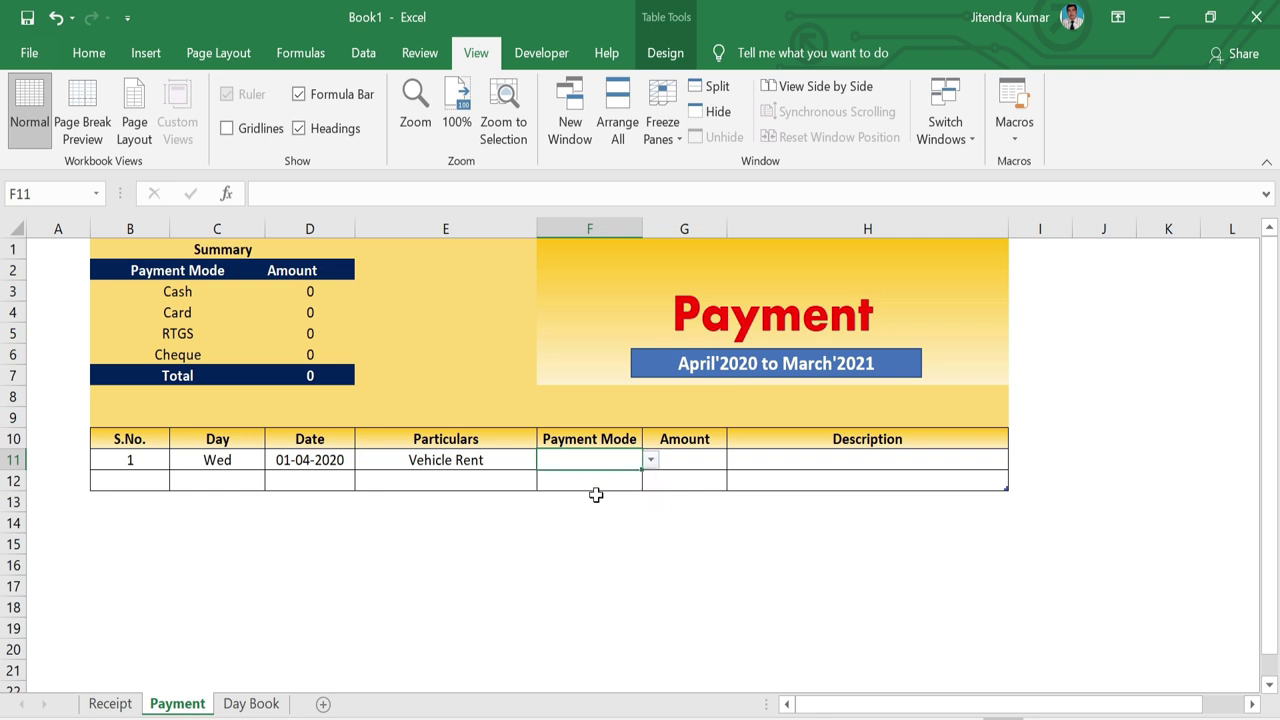
{"action": "left_click", "coordinate": [693, 463]}
{"action": "type", "text": "2000"}
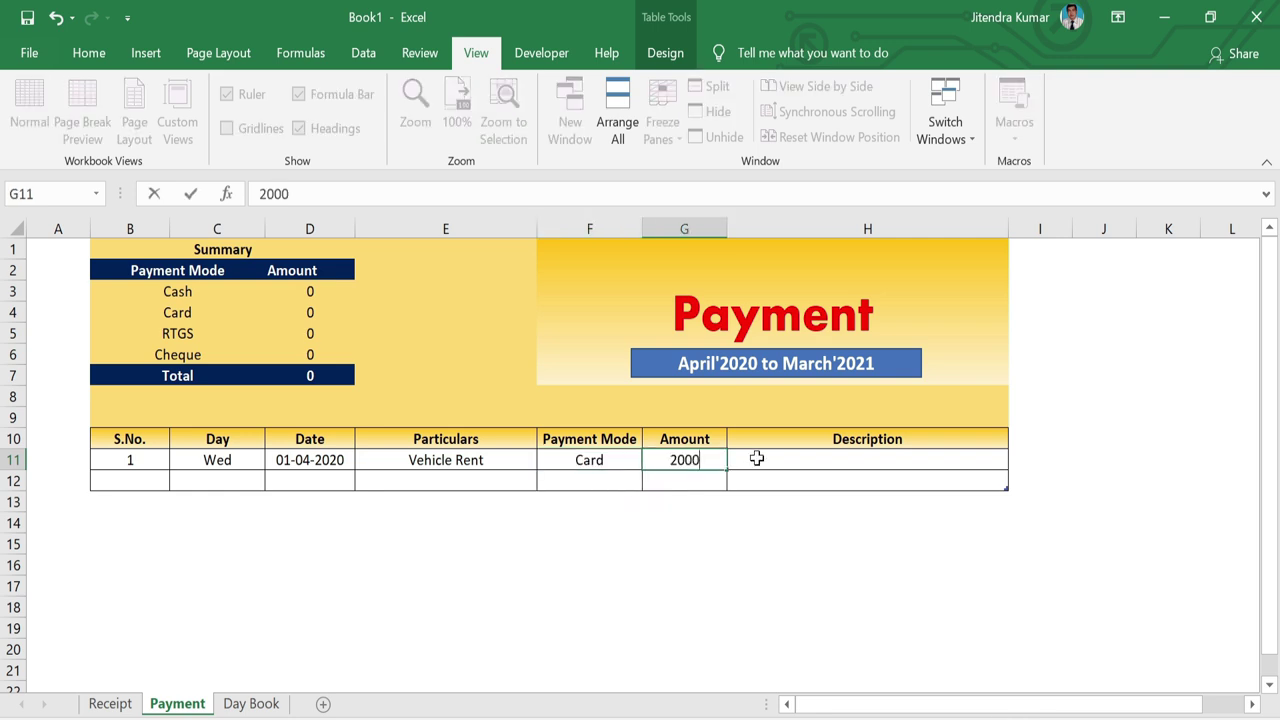
{"action": "left_click", "coordinate": [757, 458]}
{"action": "type", "text": "Vehicle rent paid to Mr. "}
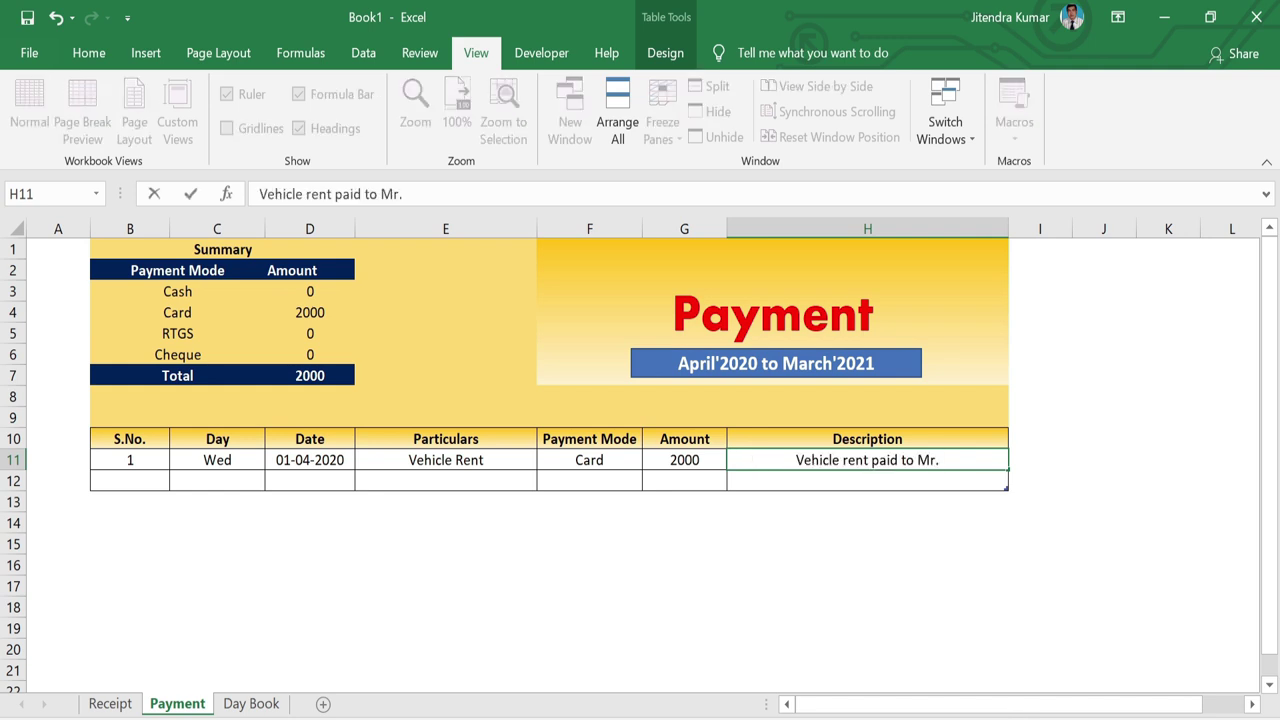
{"action": "type", "text": "X"}
{"action": "key", "text": "Return"}
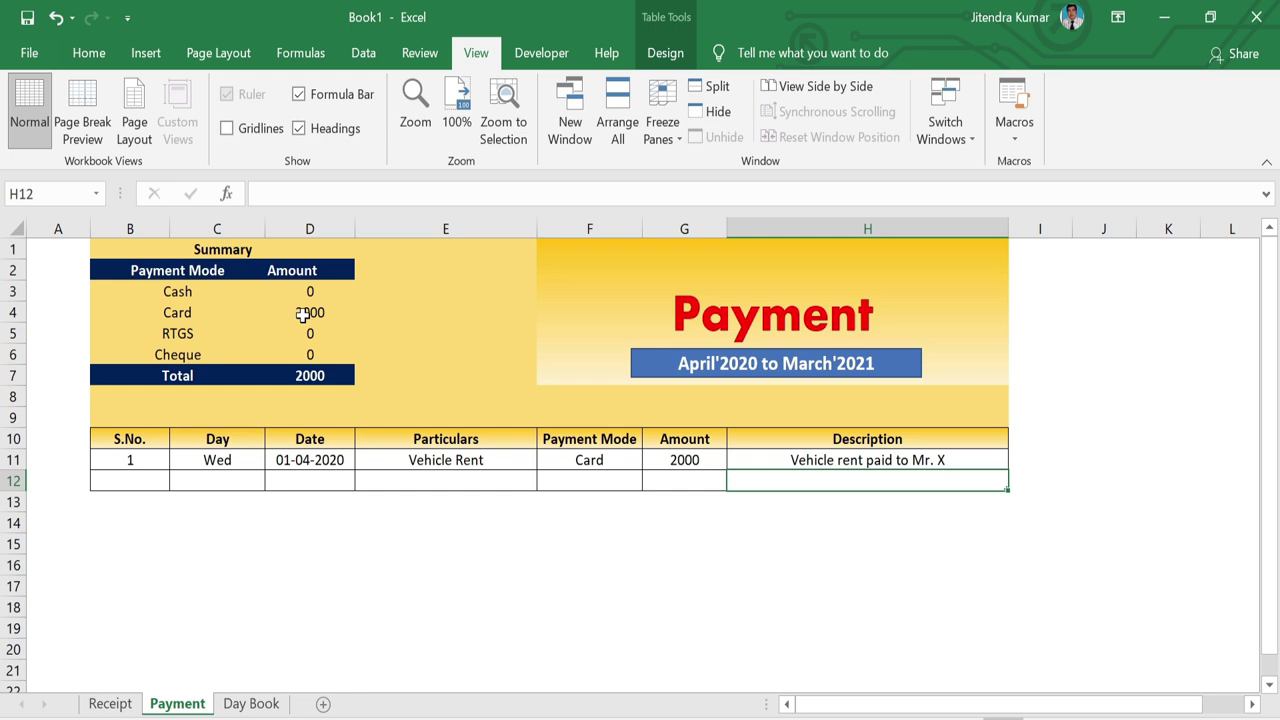
Add a 01/04/20 Petrol Expenses payment by Cash of 1000, described 'Petrol expenses paid'
{"action": "left_click", "coordinate": [337, 481]}
{"action": "type", "text": "01/04/20"}
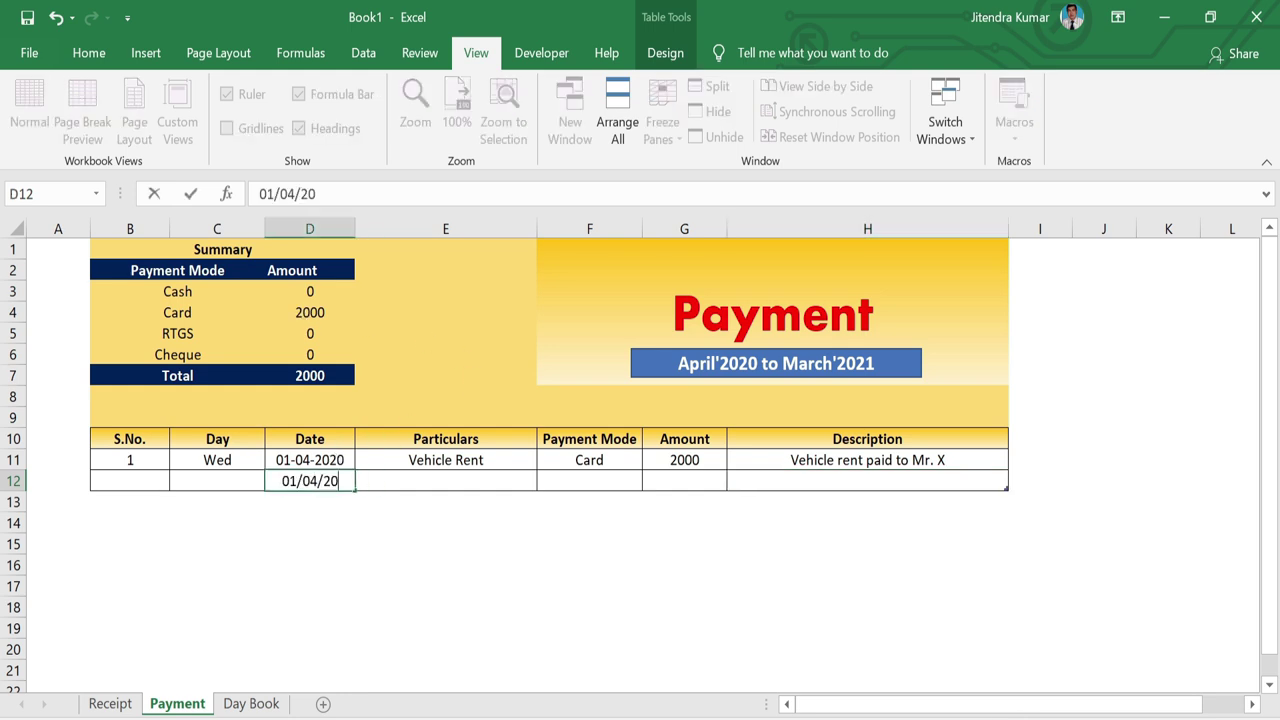
{"action": "key", "text": "Tab"}
{"action": "type", "text": "Petrol Expenses"}
{"action": "key", "text": "Tab"}
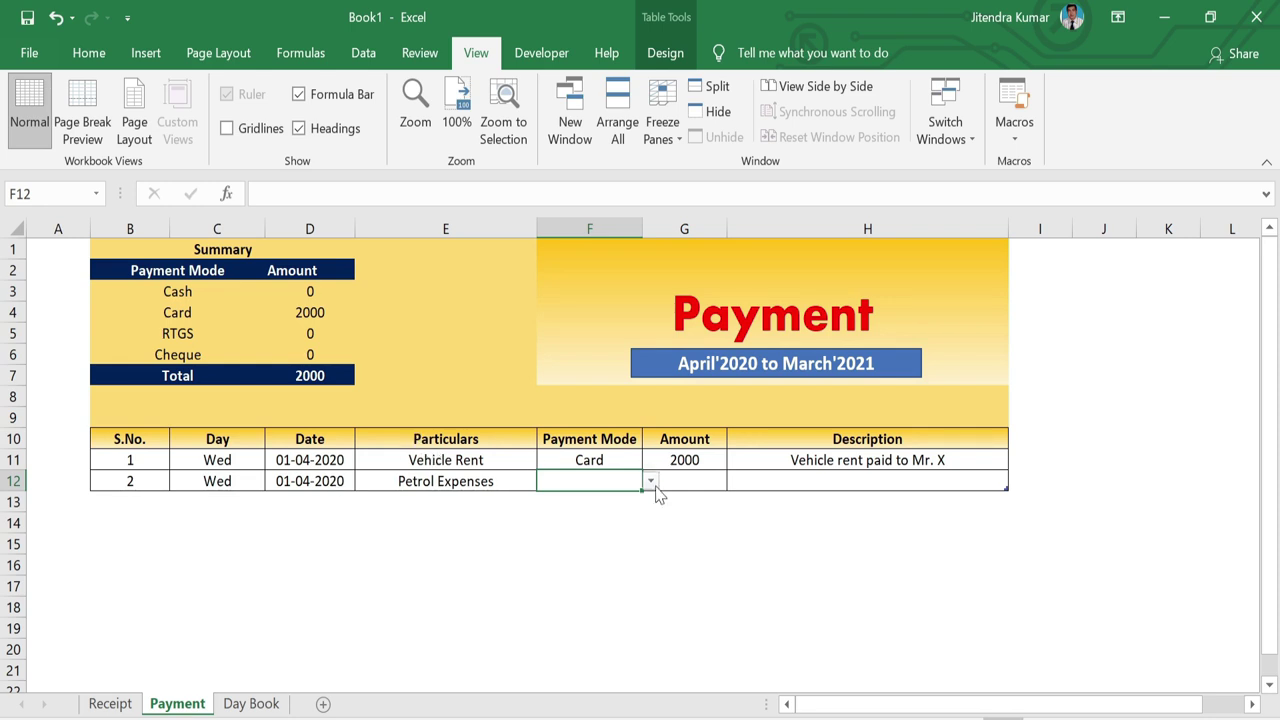
{"action": "left_click", "coordinate": [651, 483]}
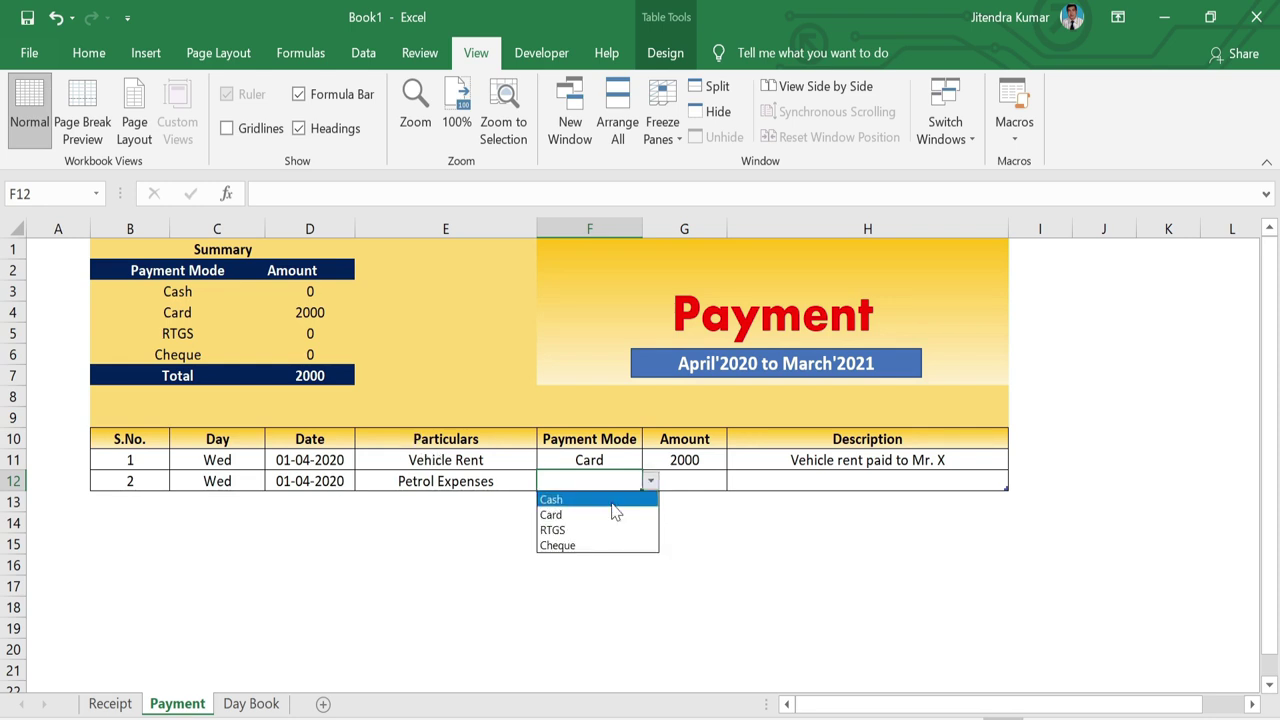
{"action": "left_click", "coordinate": [552, 499]}
{"action": "key", "text": "Tab"}
{"action": "type", "text": "1000"}
{"action": "key", "text": "Tab"}
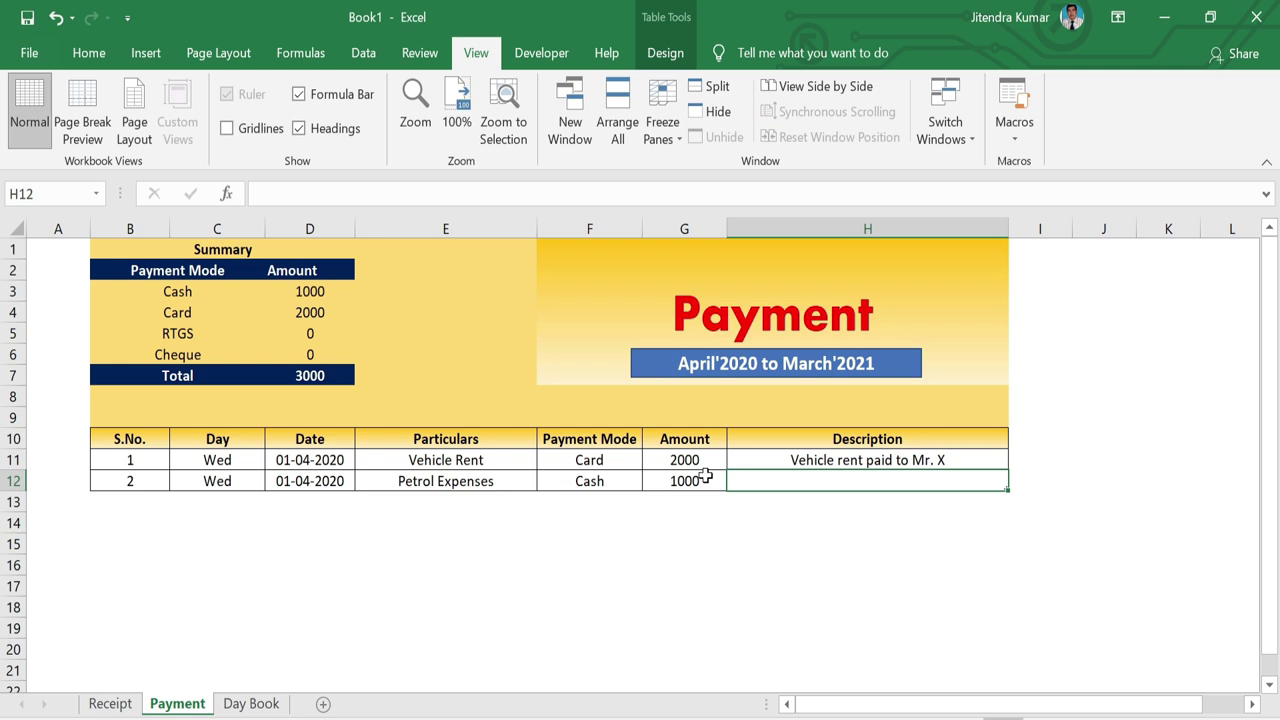
{"action": "type", "text": "Petrol expenses paid"}
{"action": "key", "text": "Return"}
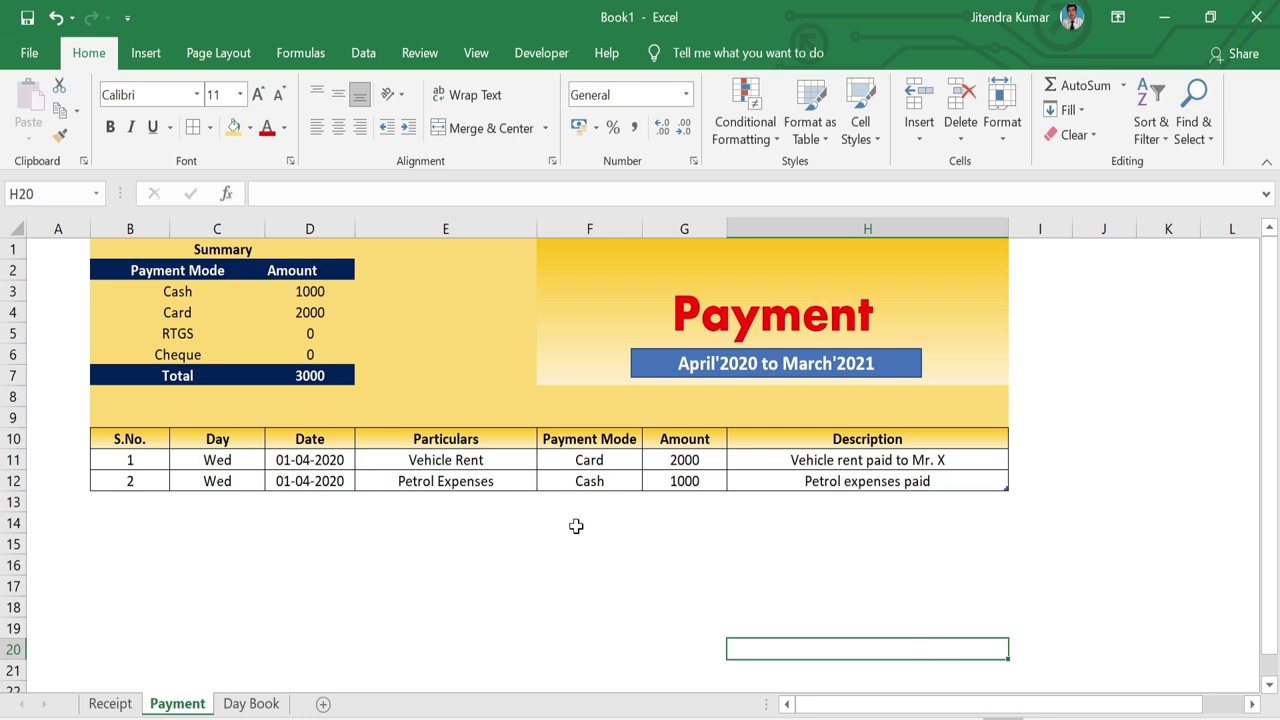
{"action": "left_click", "coordinate": [265, 703]}
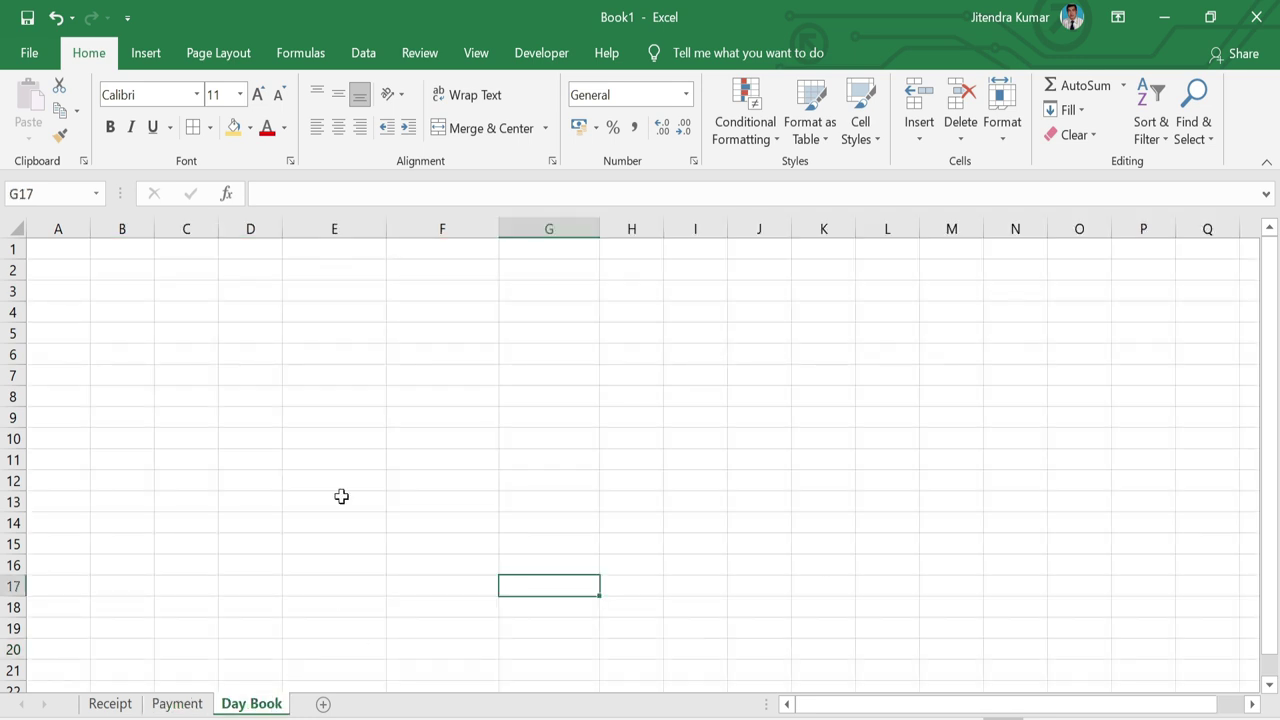
Type headers S.No, Date, Day, Receipt Amount, Payment Amount, Closing Balance across B10:G10
{"action": "left_click", "coordinate": [126, 440]}
{"action": "type", "text": "S"}
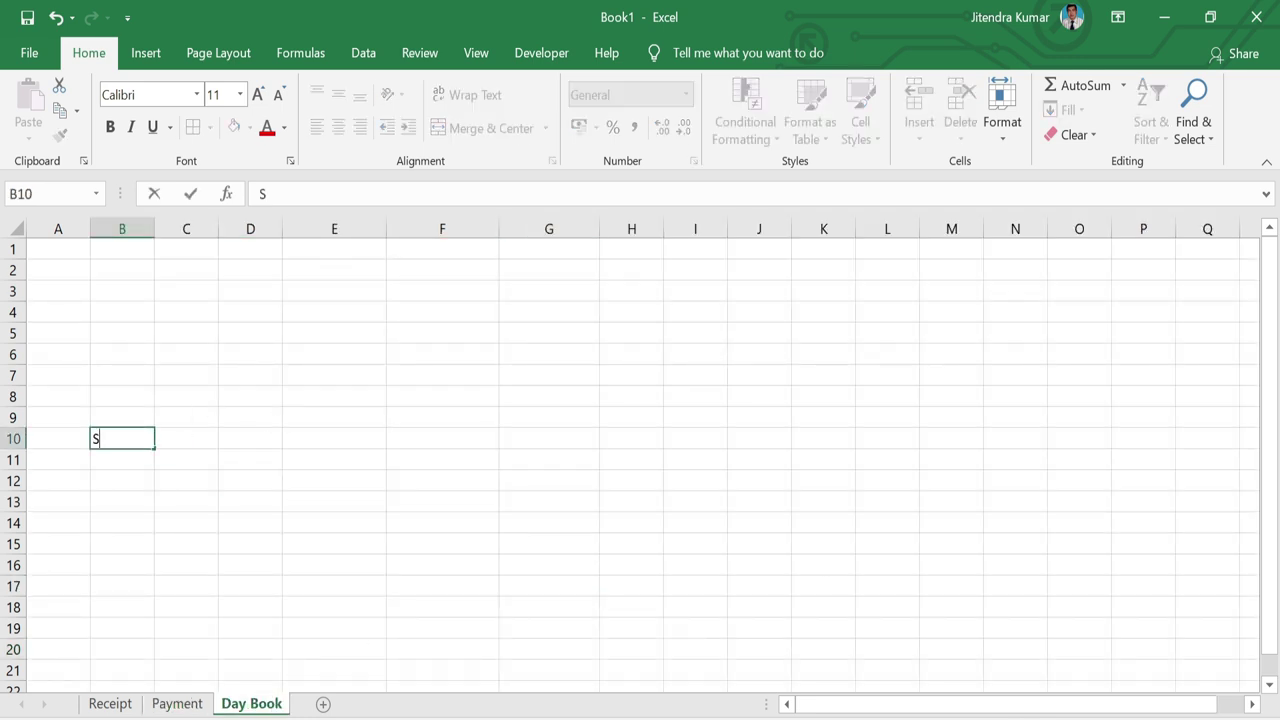
{"action": "type", "text": ".No"}
{"action": "key", "text": "Tab"}
{"action": "type", "text": "Date"}
{"action": "key", "text": "Tab"}
{"action": "type", "text": "Day"}
{"action": "key", "text": "Tab"}
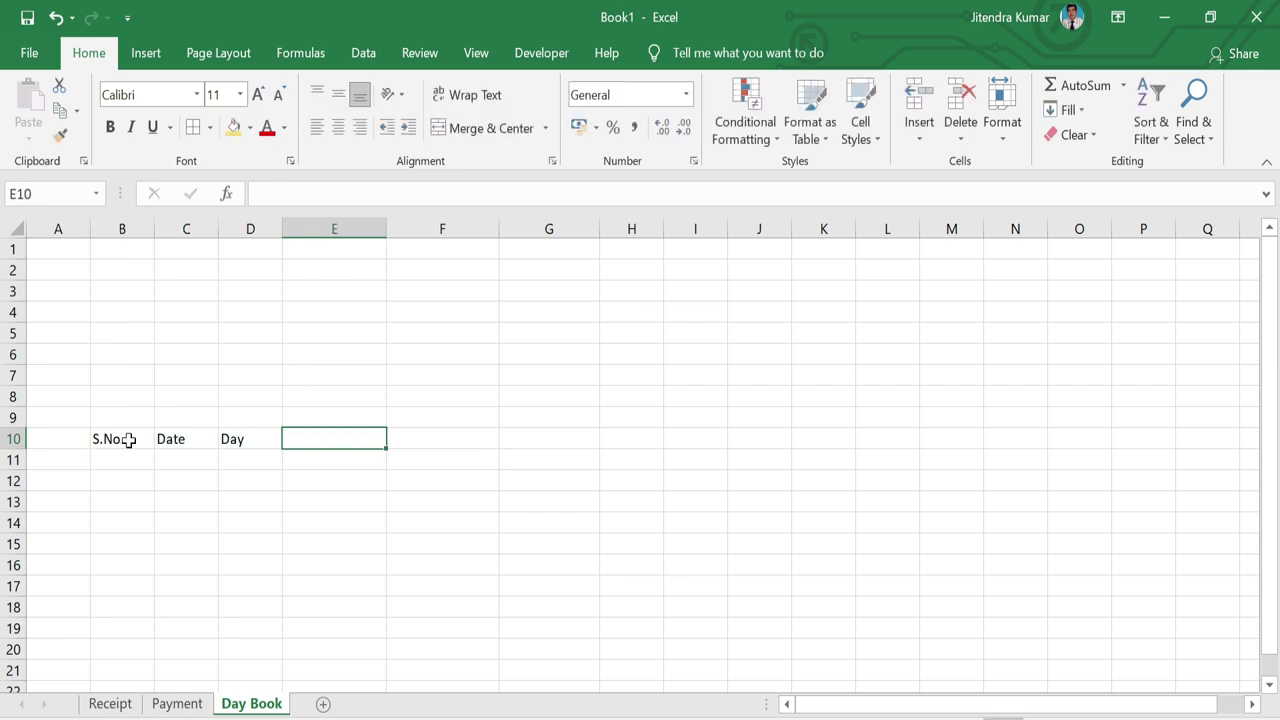
{"action": "type", "text": "Receipt A"}
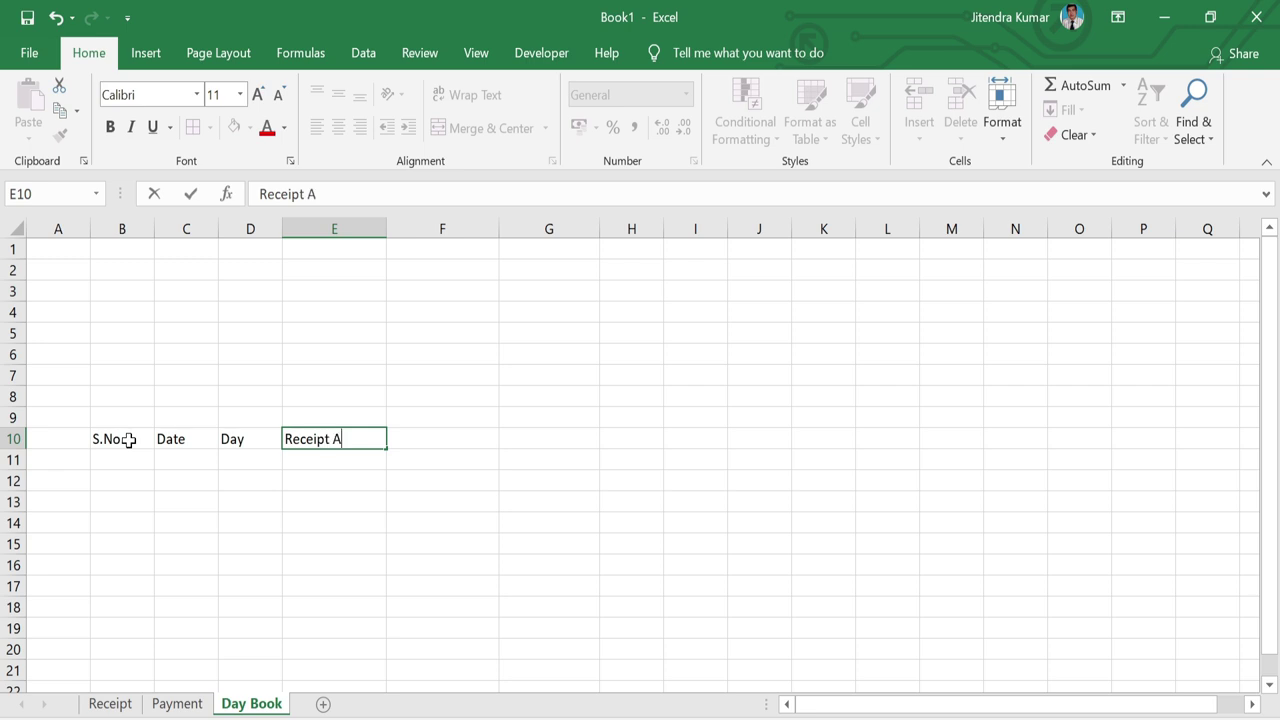
{"action": "type", "text": "mount"}
{"action": "key", "text": "Tab"}
{"action": "type", "text": "Payment Amount"}
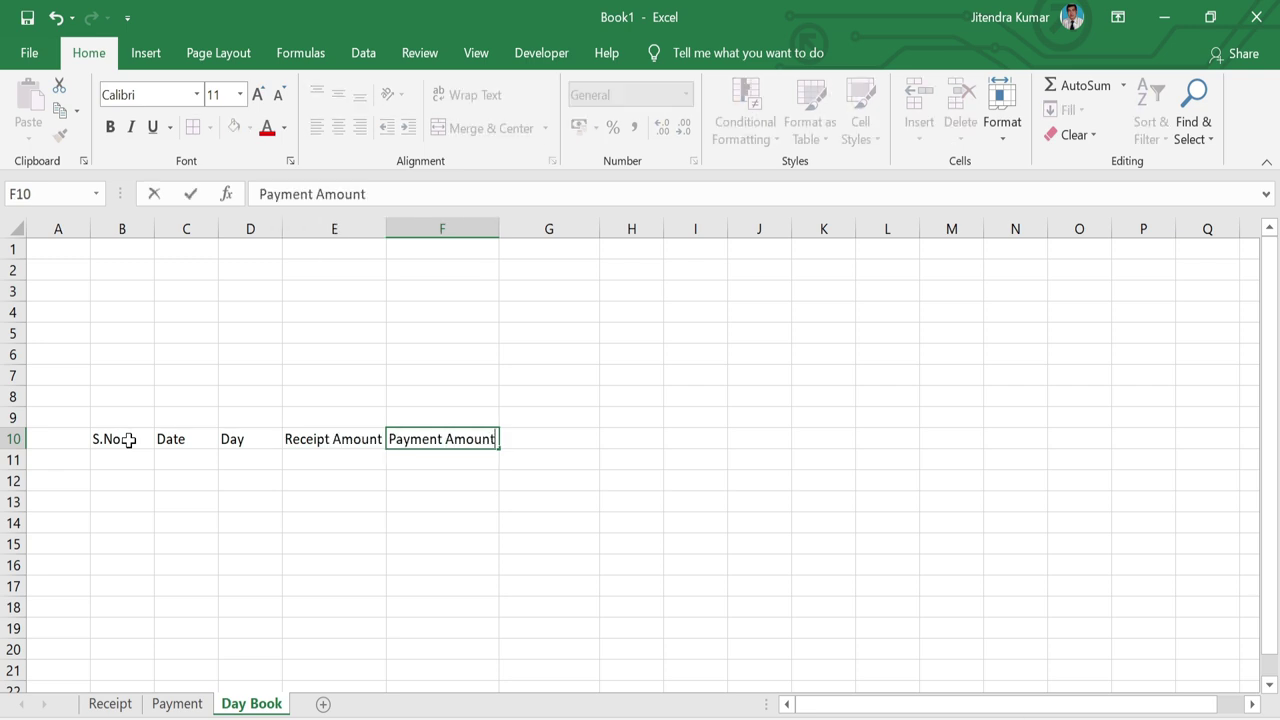
{"action": "key", "text": "Tab"}
{"action": "type", "text": "Closing Balance"}
Make the B10:G10 header row bold
{"action": "left_click", "coordinate": [823, 480]}
{"action": "left_click_drag", "start_coordinate": [143, 438], "coordinate": [550, 443]}
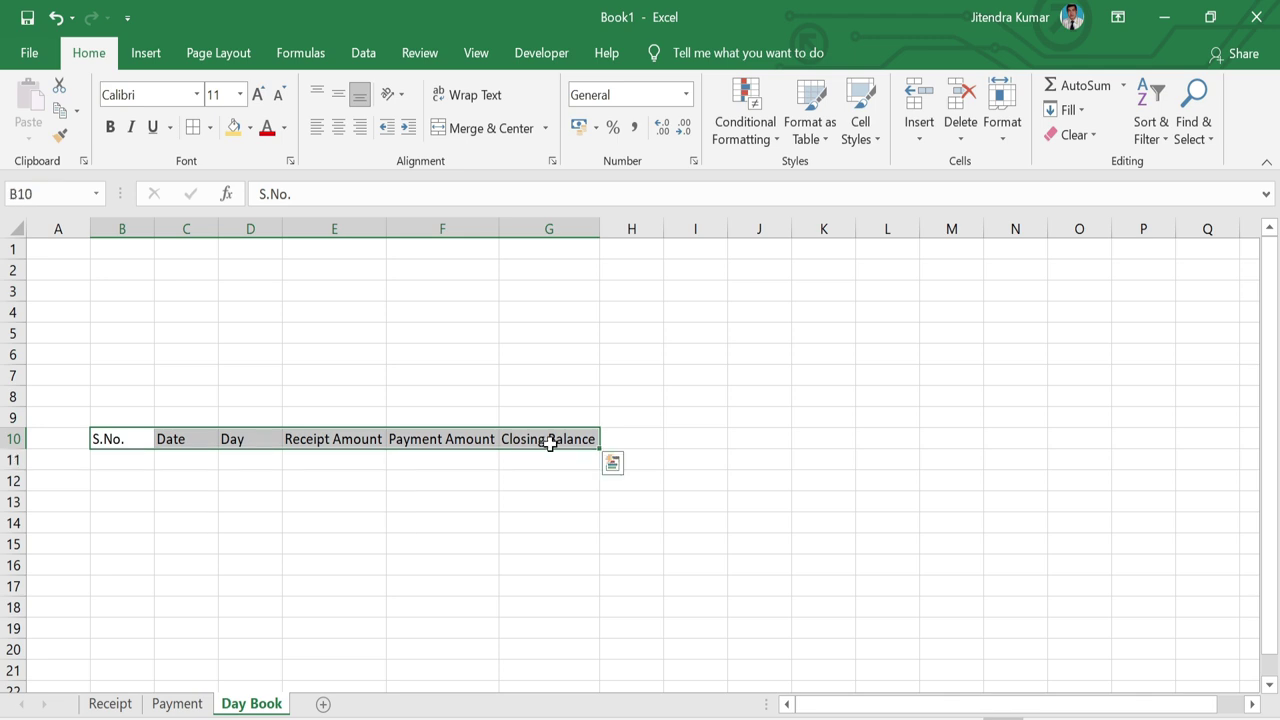
{"action": "key", "text": "ctrl+b"}
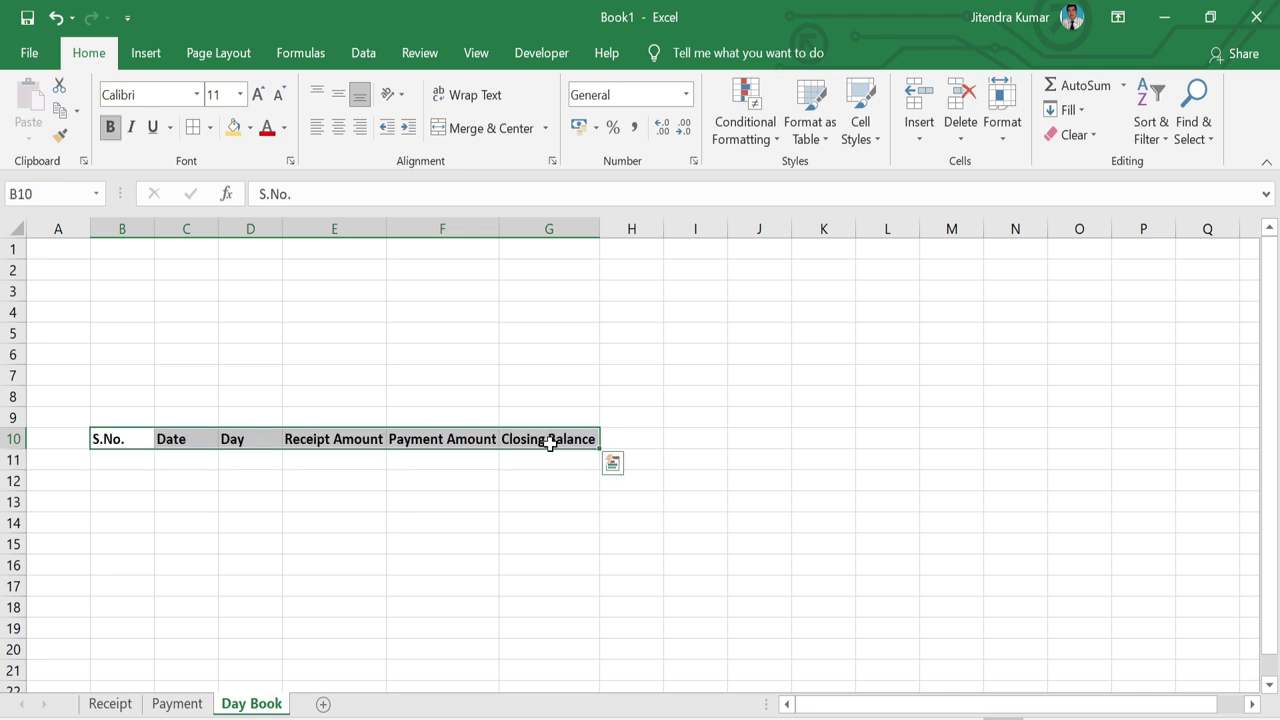
Give B10:G10 a two-colour gradient fill from blue to a light colour via Fill Effects
{"action": "right_click", "coordinate": [550, 443]}
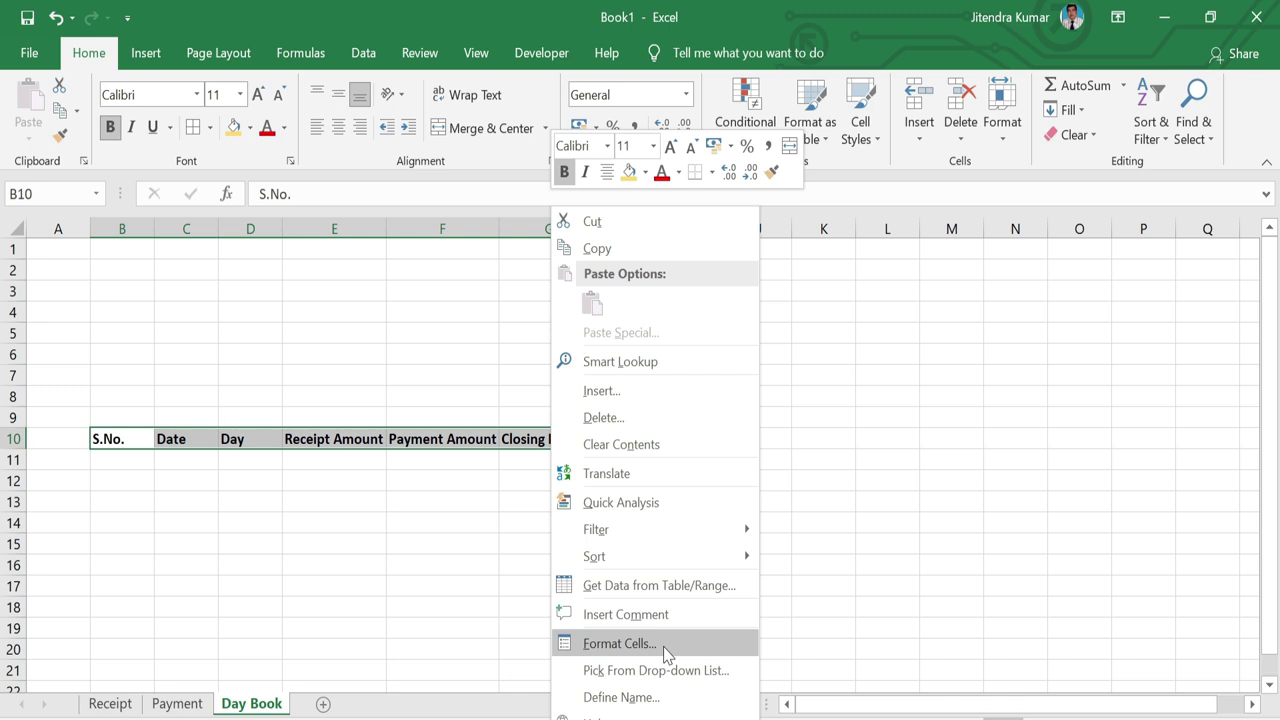
{"action": "left_click", "coordinate": [620, 643]}
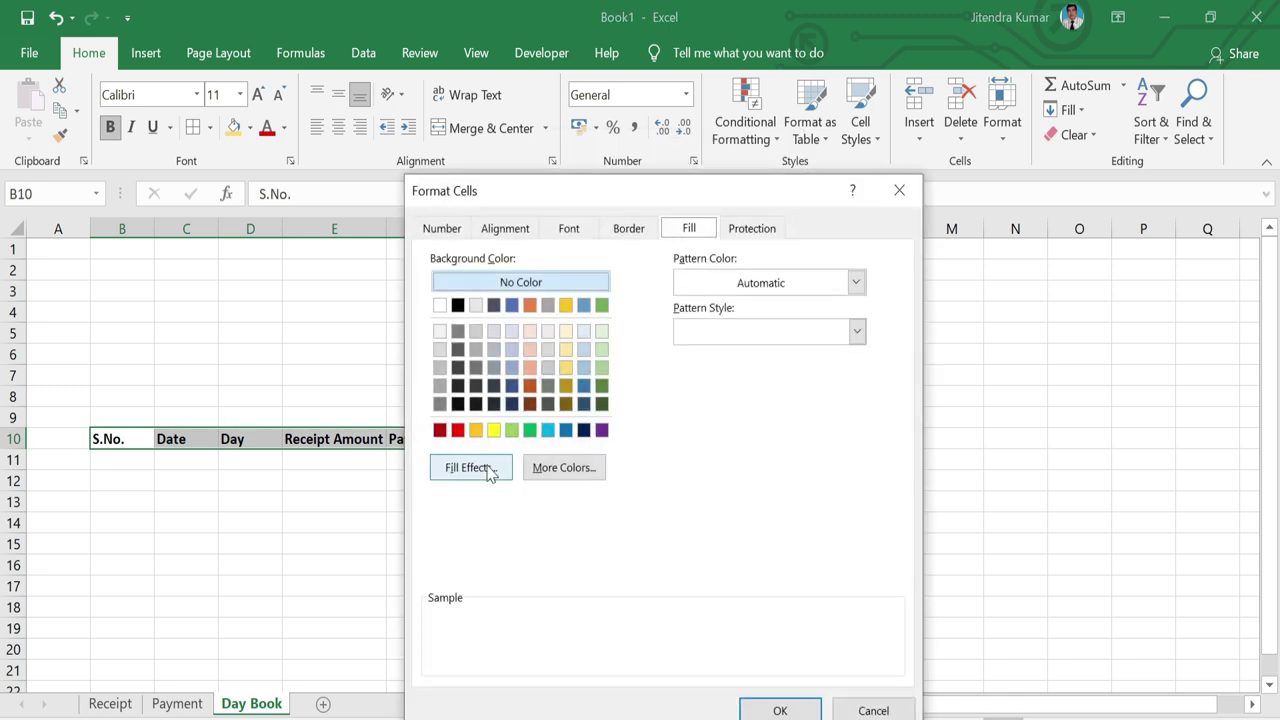
{"action": "left_click", "coordinate": [489, 472]}
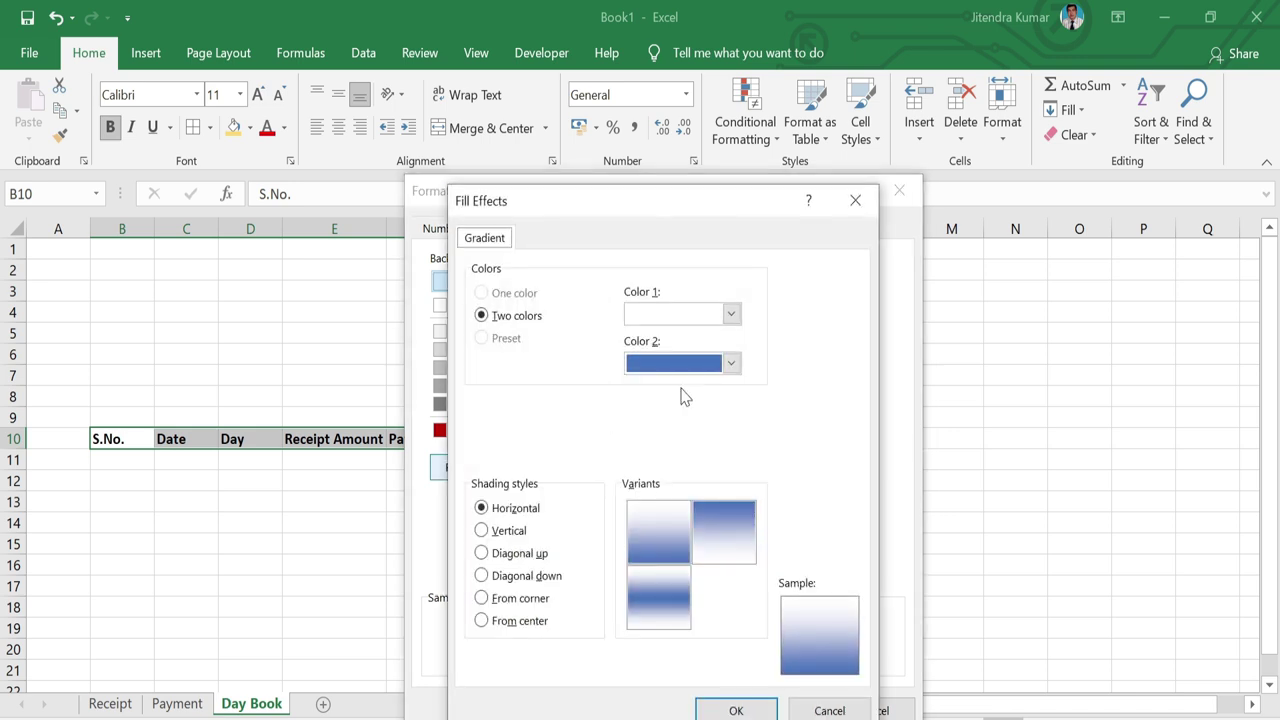
{"action": "left_click", "coordinate": [735, 316]}
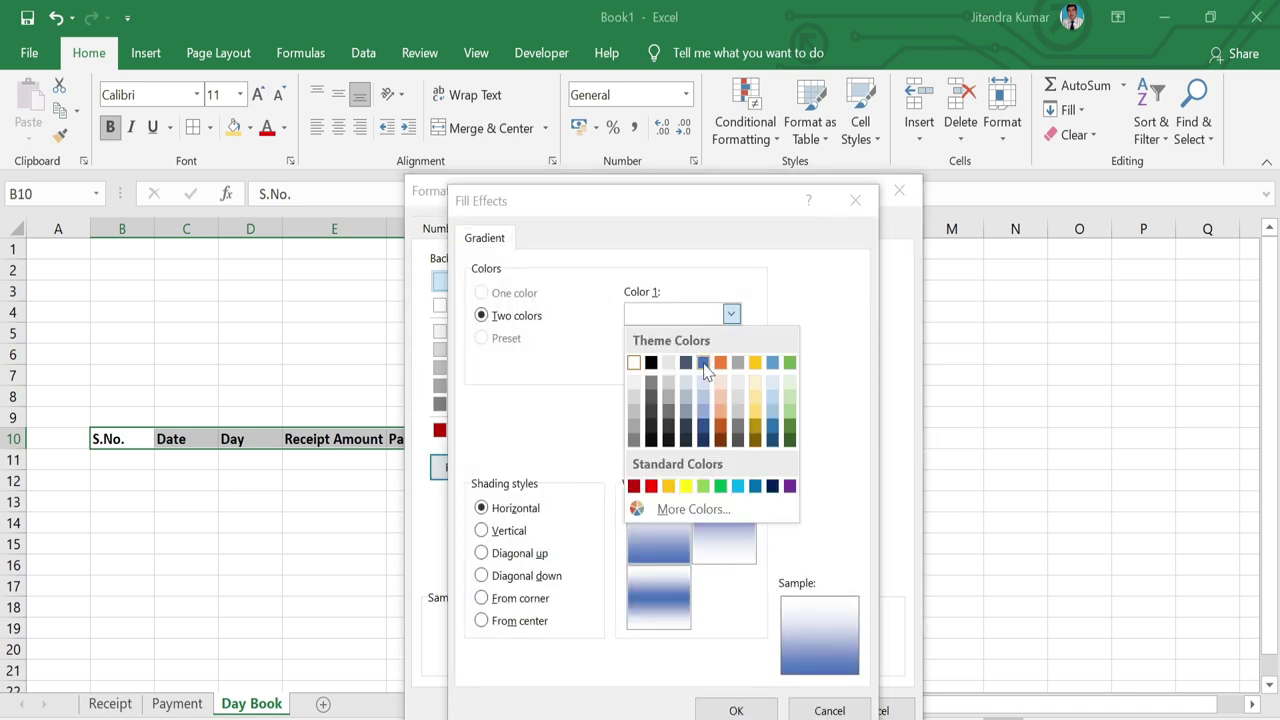
{"action": "left_click", "coordinate": [704, 363]}
{"action": "left_click", "coordinate": [731, 363]}
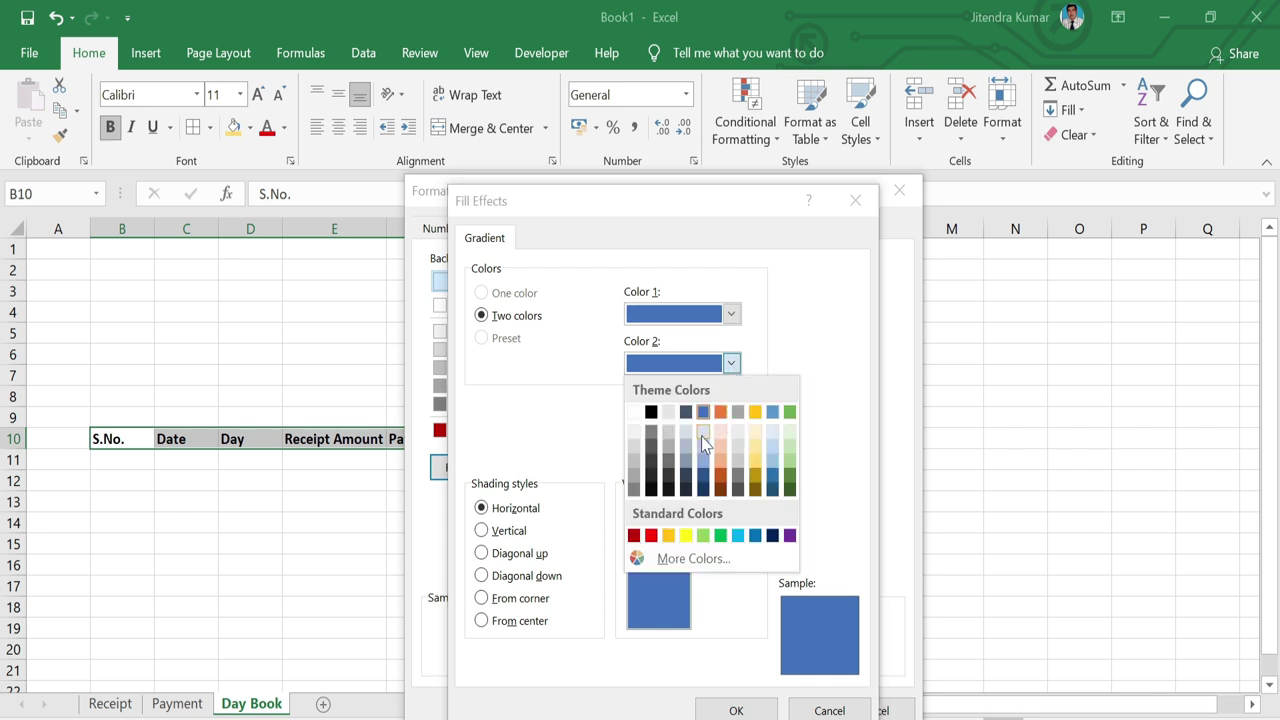
{"action": "left_click", "coordinate": [701, 436]}
{"action": "left_click", "coordinate": [742, 709]}
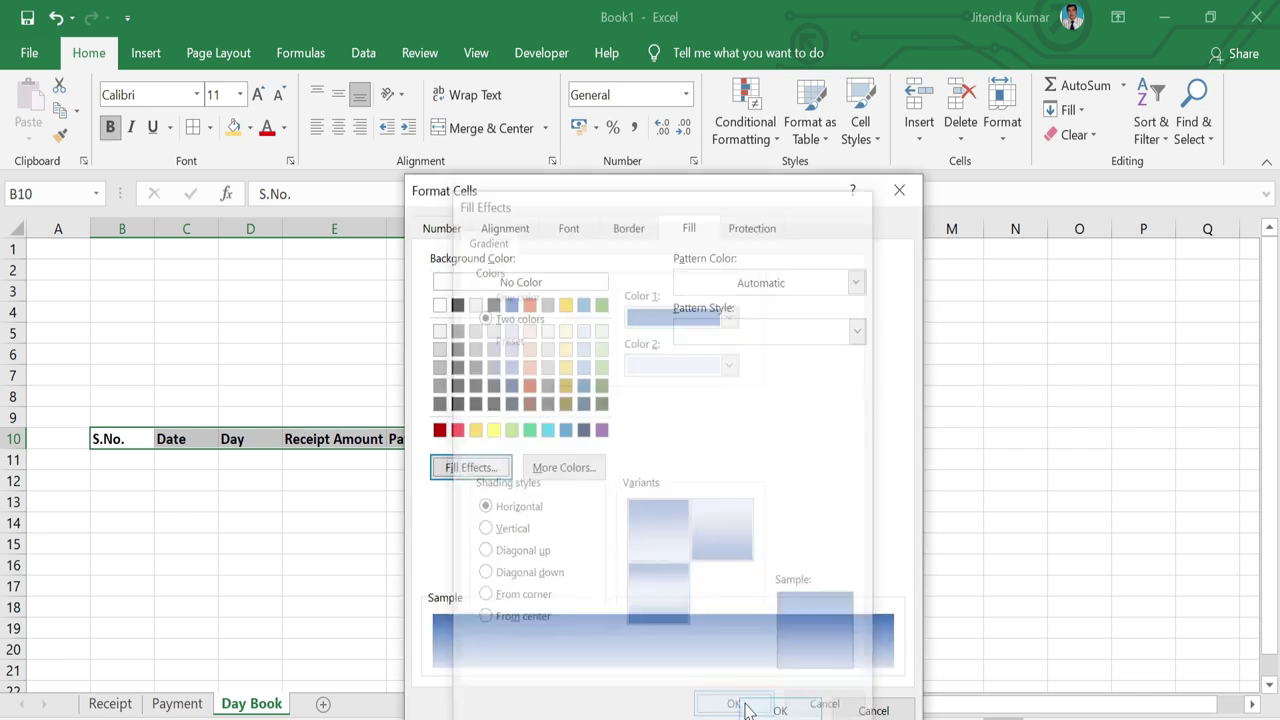
{"action": "left_click", "coordinate": [780, 709]}
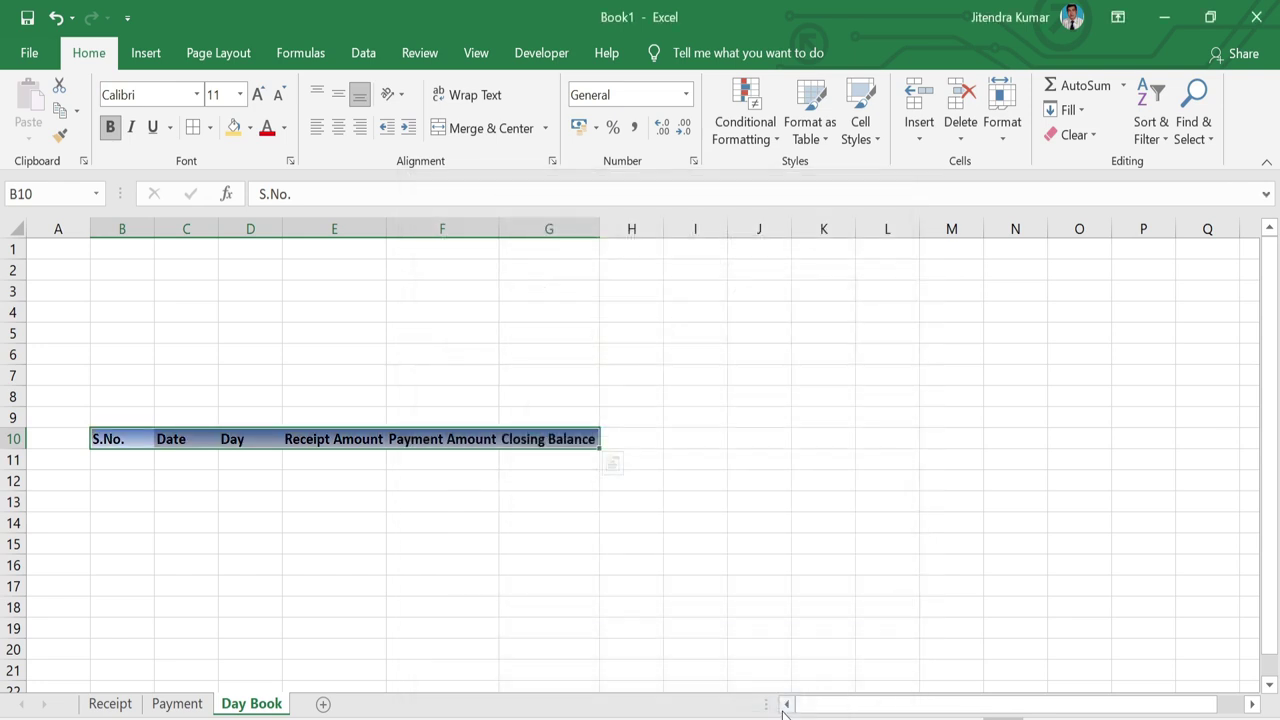
Enter the first serial number 1 in B11 under S.No
{"action": "left_click", "coordinate": [372, 477]}
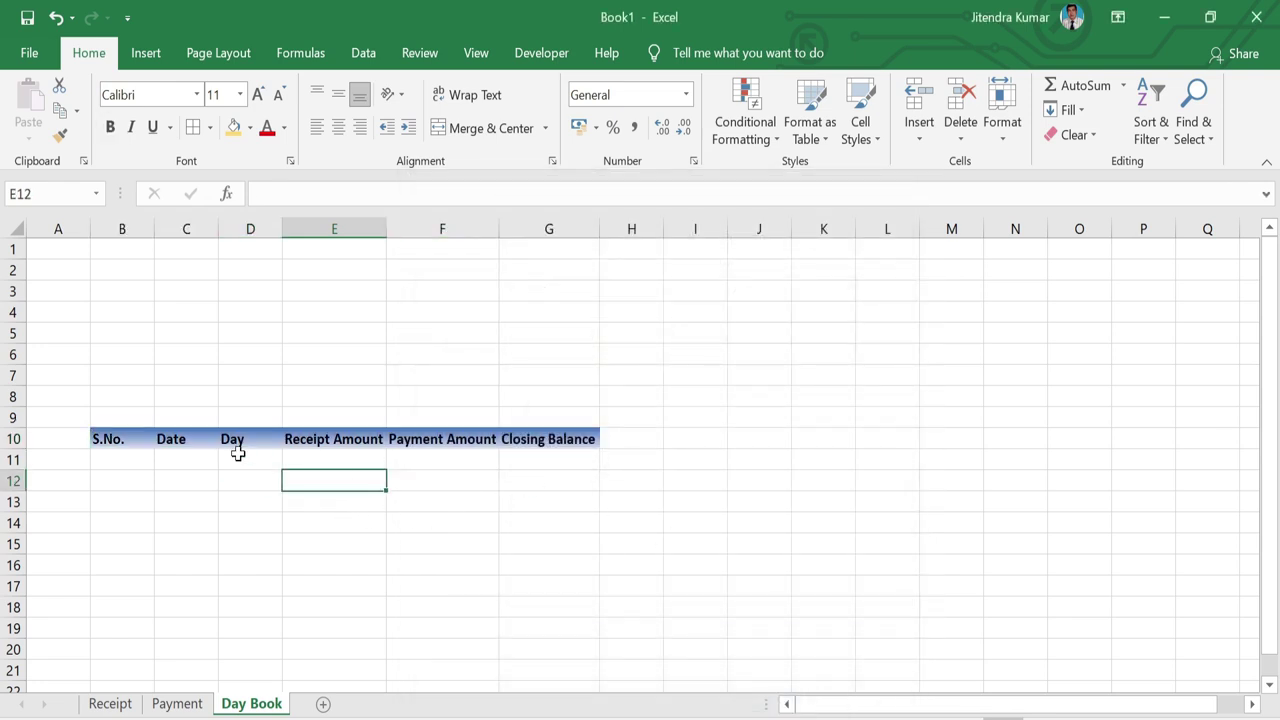
{"action": "key", "text": "Up"}
{"action": "key", "text": "Up"}
{"action": "key", "text": "Left"}
{"action": "key", "text": "Left"}
{"action": "key", "text": "Left"}
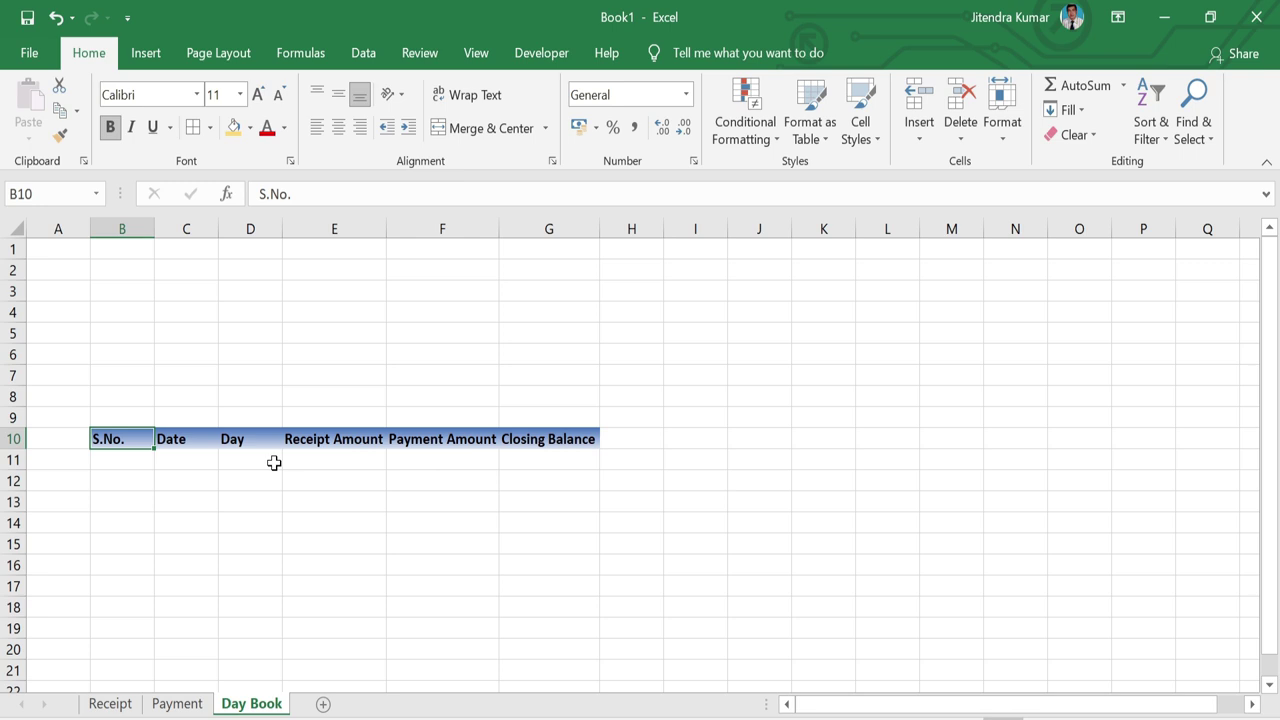
{"action": "left_click", "coordinate": [137, 463]}
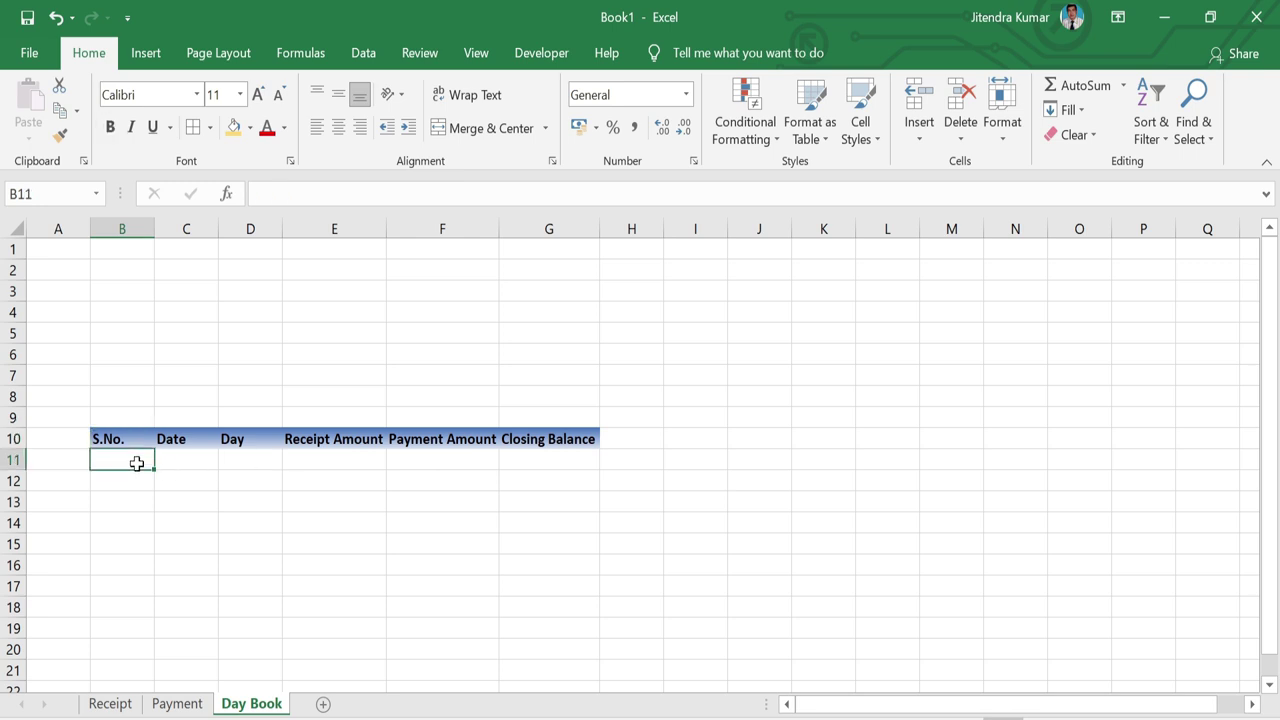
{"action": "type", "text": "1"}
{"action": "key", "text": "Return"}
Fill a column series of serial numbers down column B from 1 to 365
{"action": "left_click", "coordinate": [133, 462]}
{"action": "left_click", "coordinate": [1066, 110]}
{"action": "left_click", "coordinate": [1092, 272]}
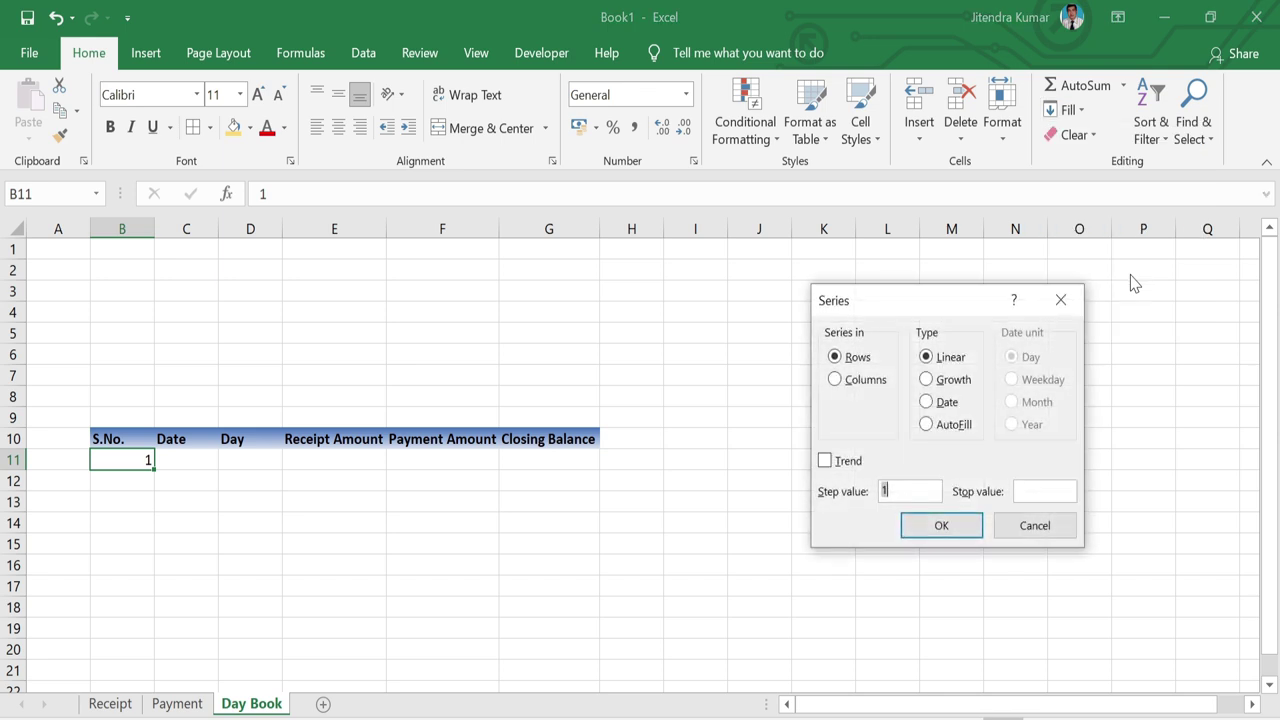
{"action": "left_click", "coordinate": [843, 383]}
{"action": "left_click", "coordinate": [1044, 491]}
{"action": "type", "text": "100"}
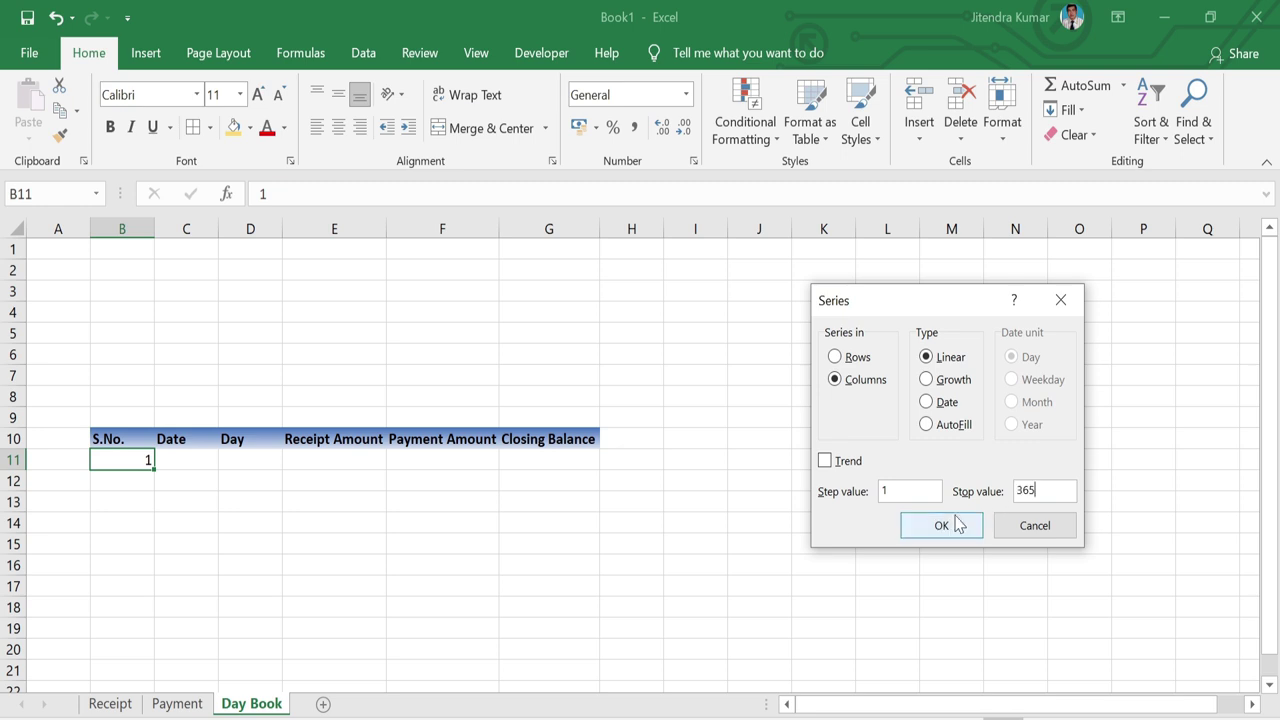
{"action": "left_click", "coordinate": [955, 518]}
Check the series ends at 365, then return to the top and select C11
{"action": "left_click", "coordinate": [146, 485]}
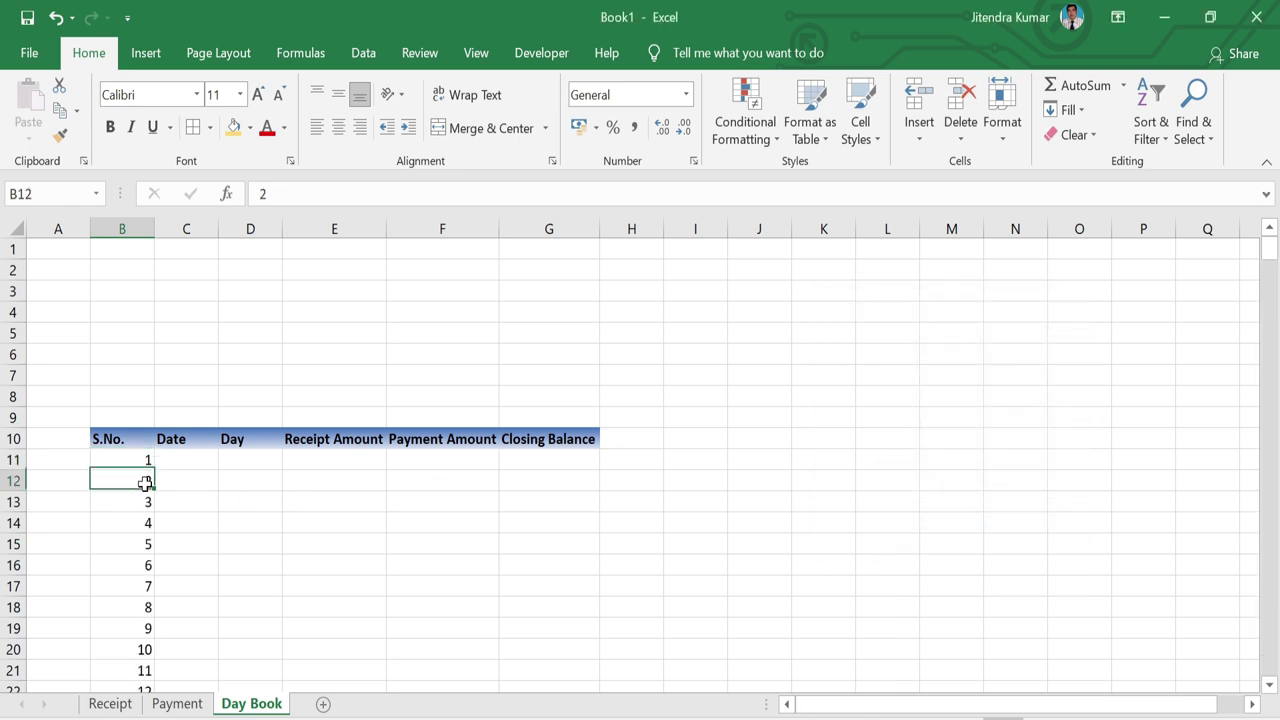
{"action": "left_click", "coordinate": [134, 465]}
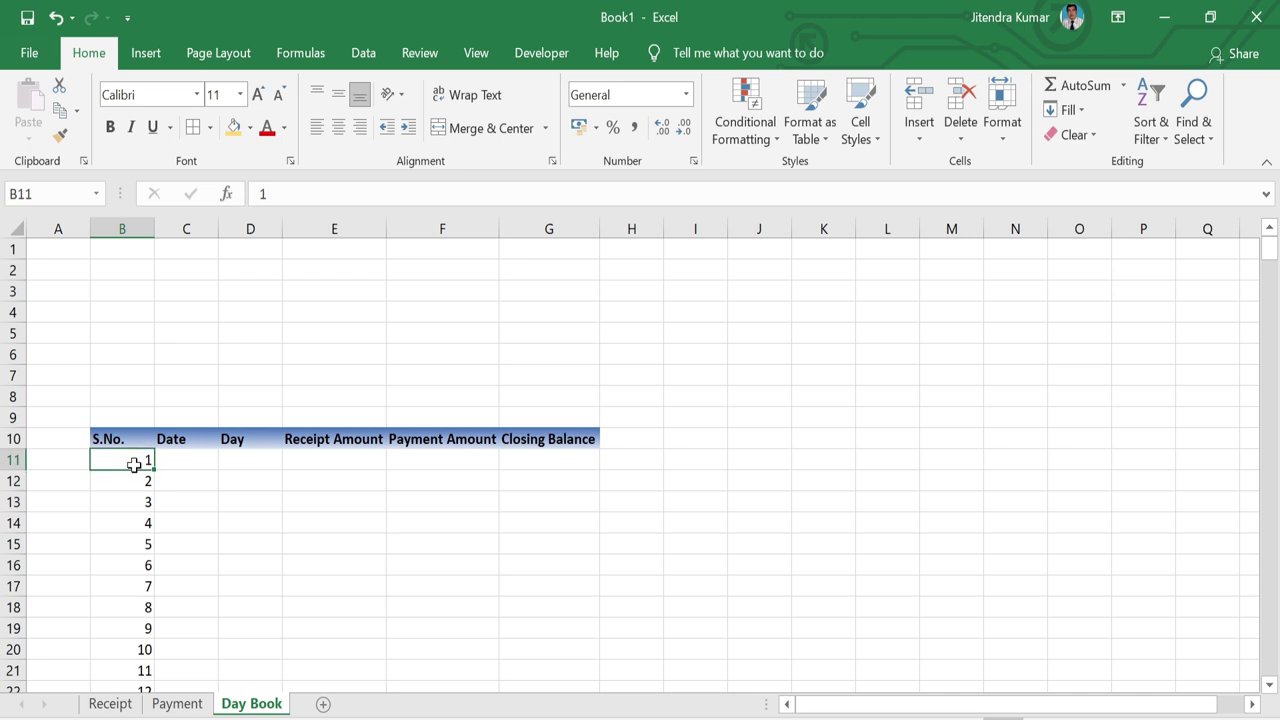
{"action": "key", "text": "ctrl+Down"}
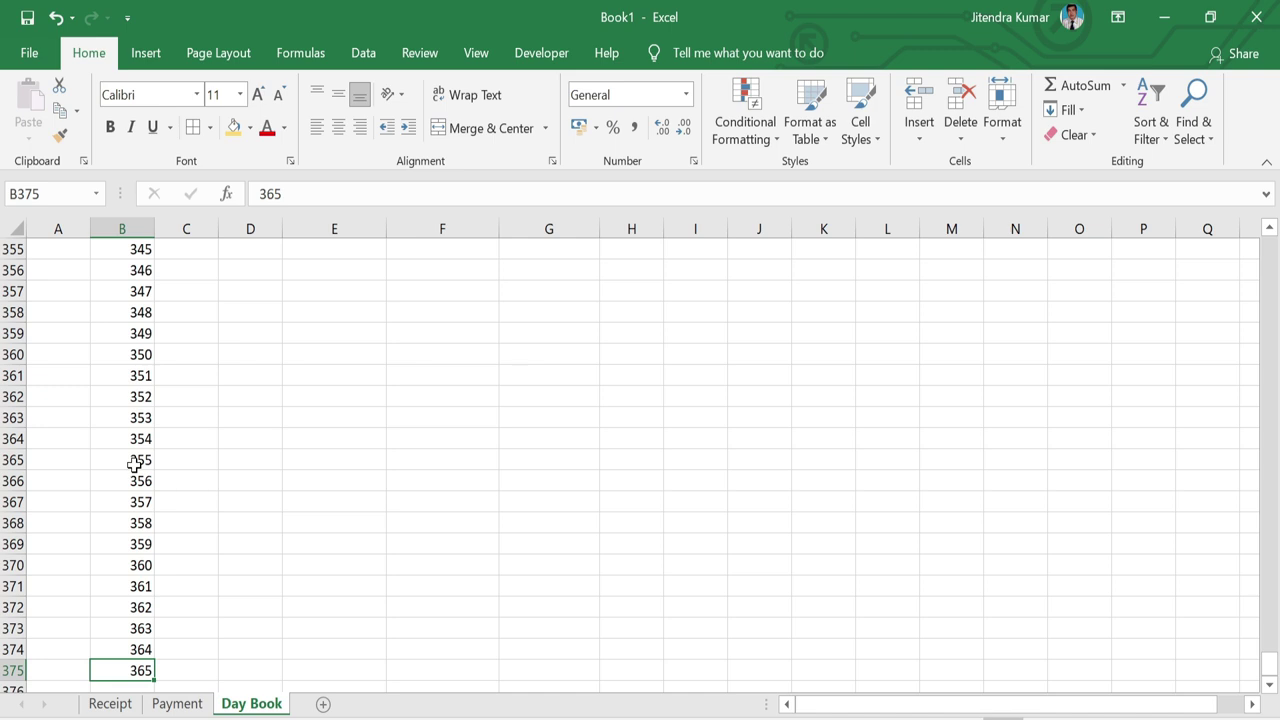
{"action": "key", "text": "ctrl+Up"}
{"action": "scroll", "coordinate": [134, 464], "scroll_direction": "up", "scroll_amount": 1}
{"action": "scroll", "coordinate": [134, 464], "scroll_direction": "up", "scroll_amount": 1}
{"action": "scroll", "coordinate": [134, 464], "scroll_direction": "up", "scroll_amount": 2}
{"action": "left_click", "coordinate": [200, 461]}
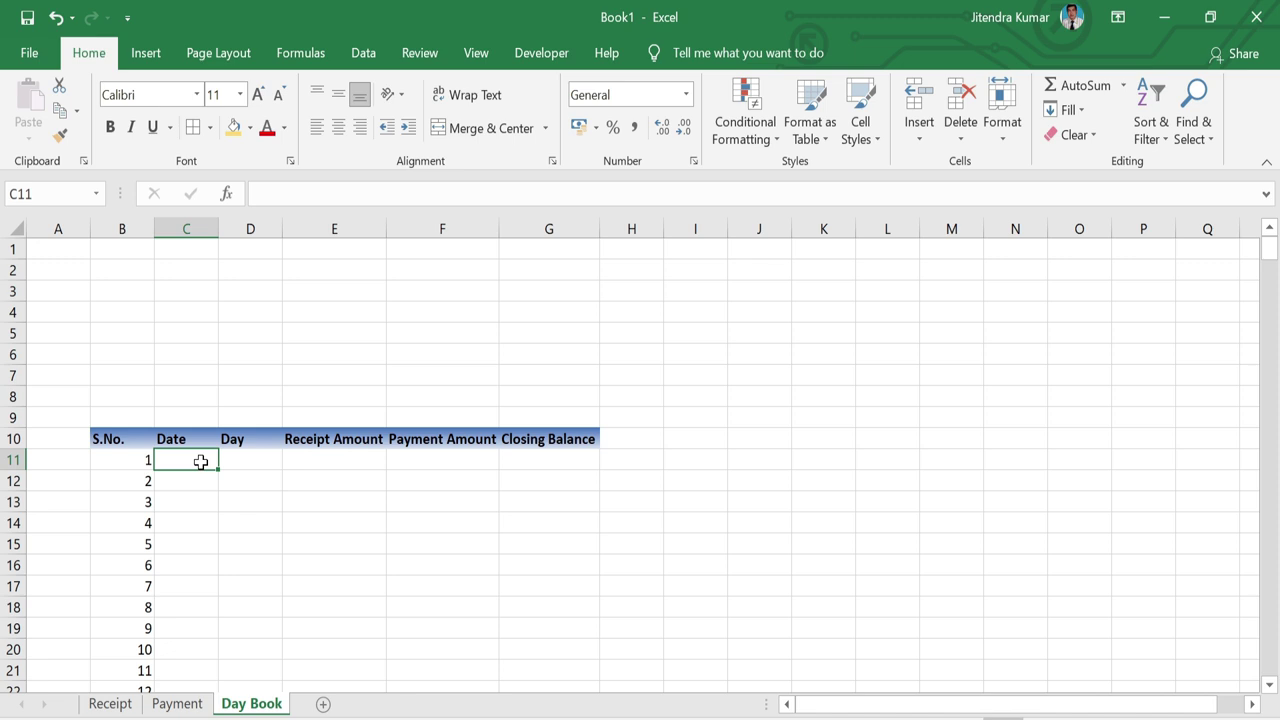
Enter 01-04-2020 in C11 and auto-fill daily dates down to 31-03-2021 in row 375
{"action": "type", "text": "01-04-202"}
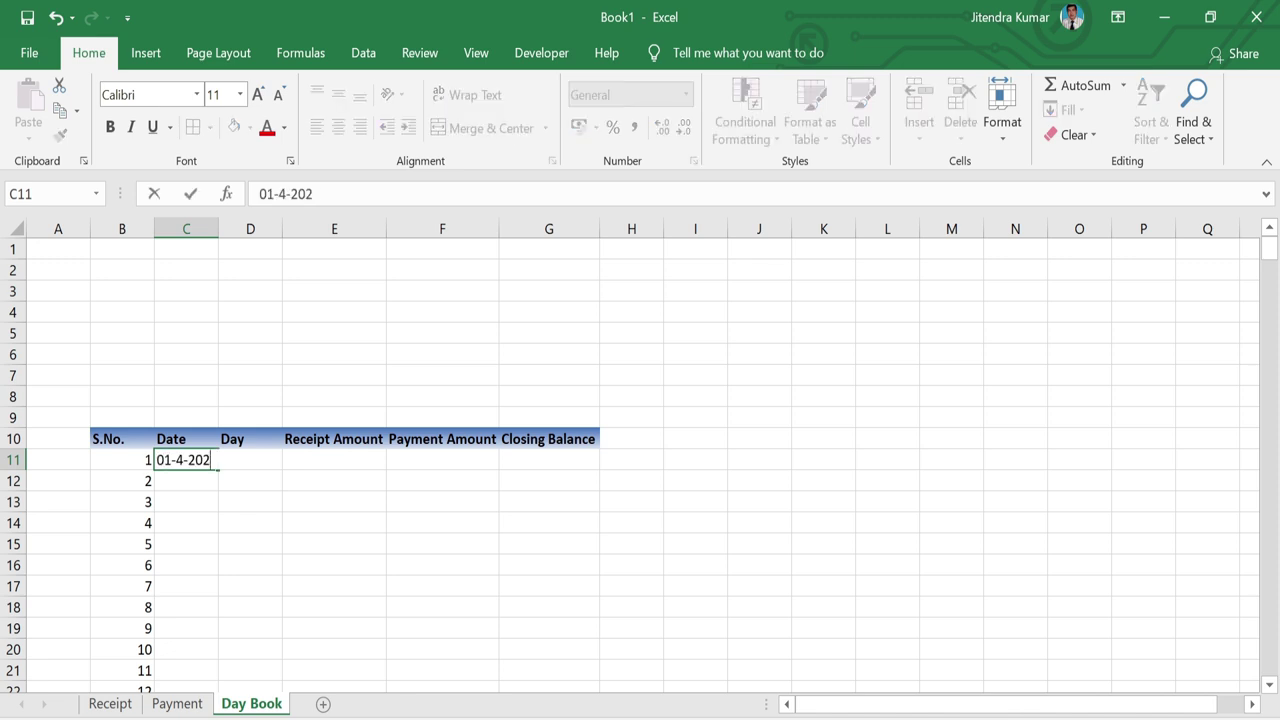
{"action": "type", "text": "0"}
{"action": "key", "text": "ctrl+Return"}
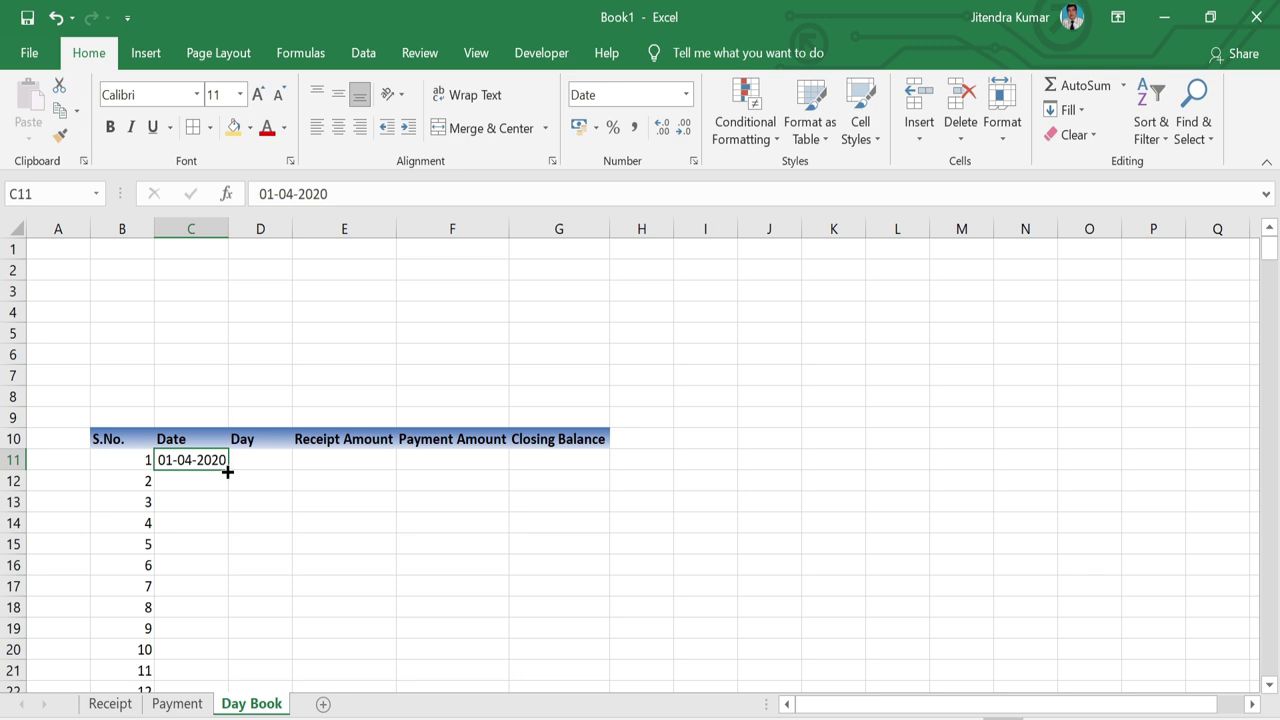
{"action": "double_click", "coordinate": [227, 471]}
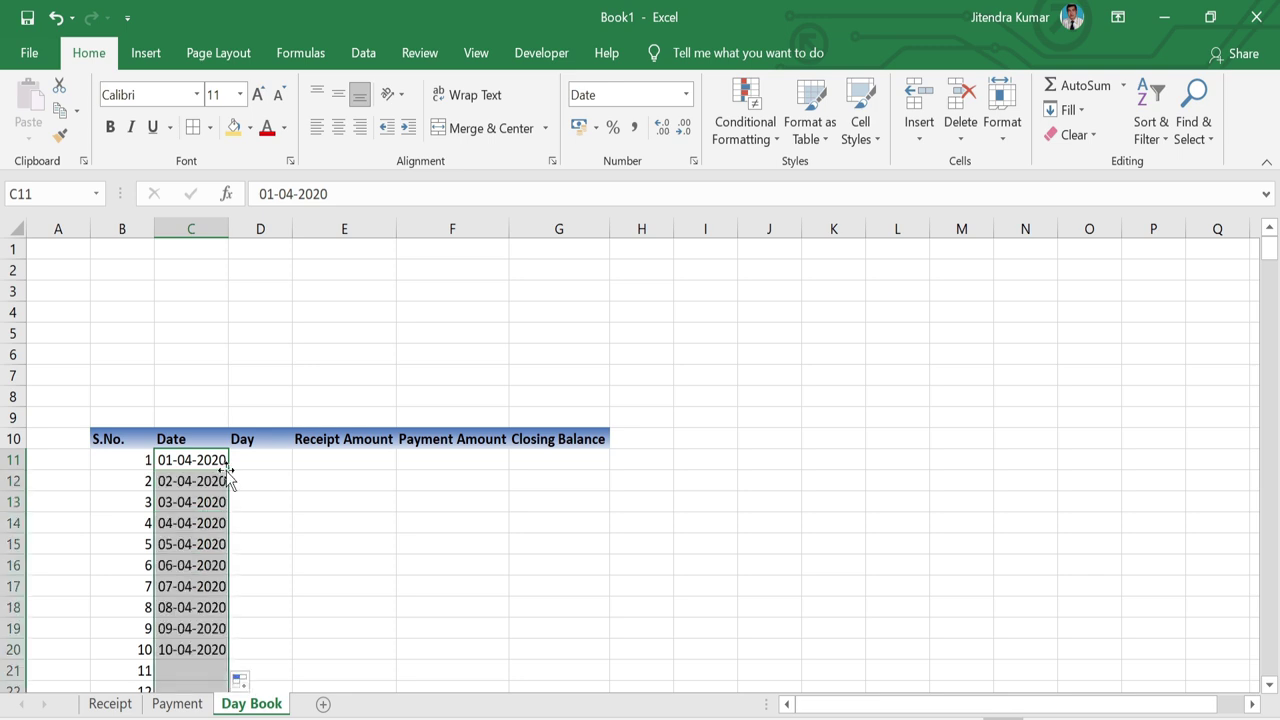
{"action": "left_click", "coordinate": [214, 479]}
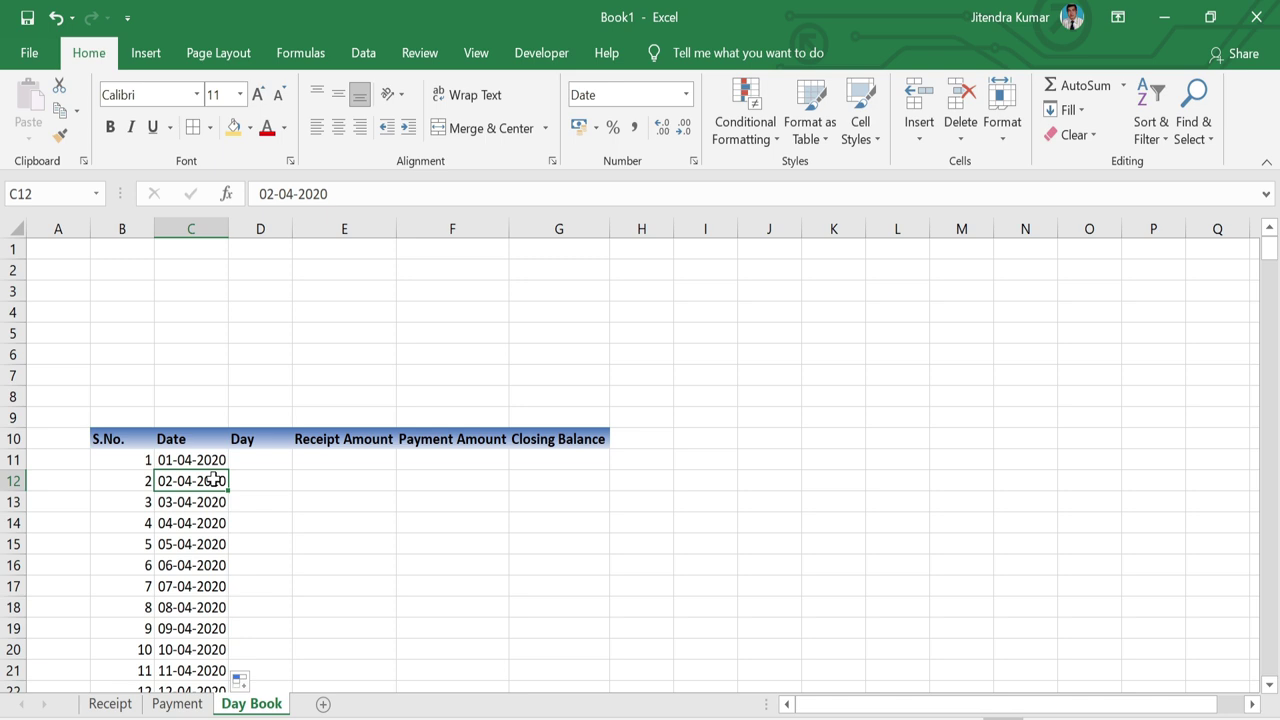
{"action": "key", "text": "ctrl+Down"}
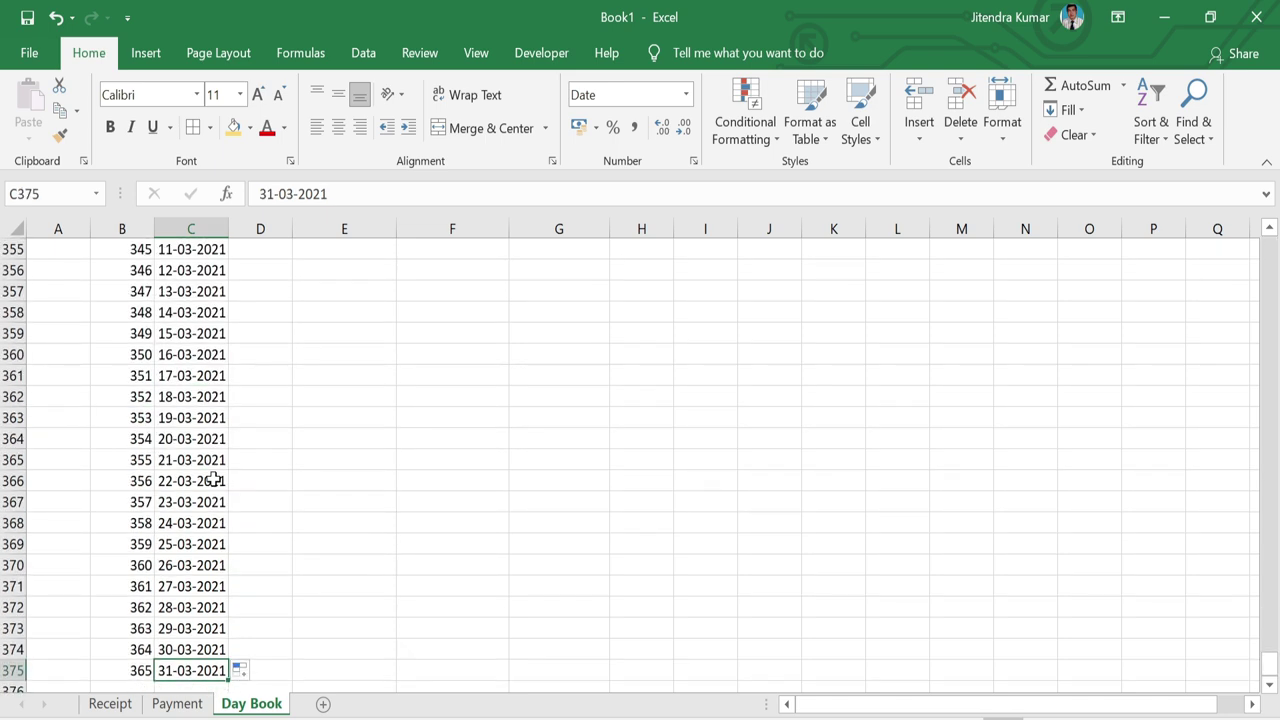
{"action": "key", "text": "ctrl+Up"}
{"action": "scroll", "coordinate": [214, 480], "scroll_direction": "up", "scroll_amount": 3}
{"action": "left_click", "coordinate": [271, 461]}
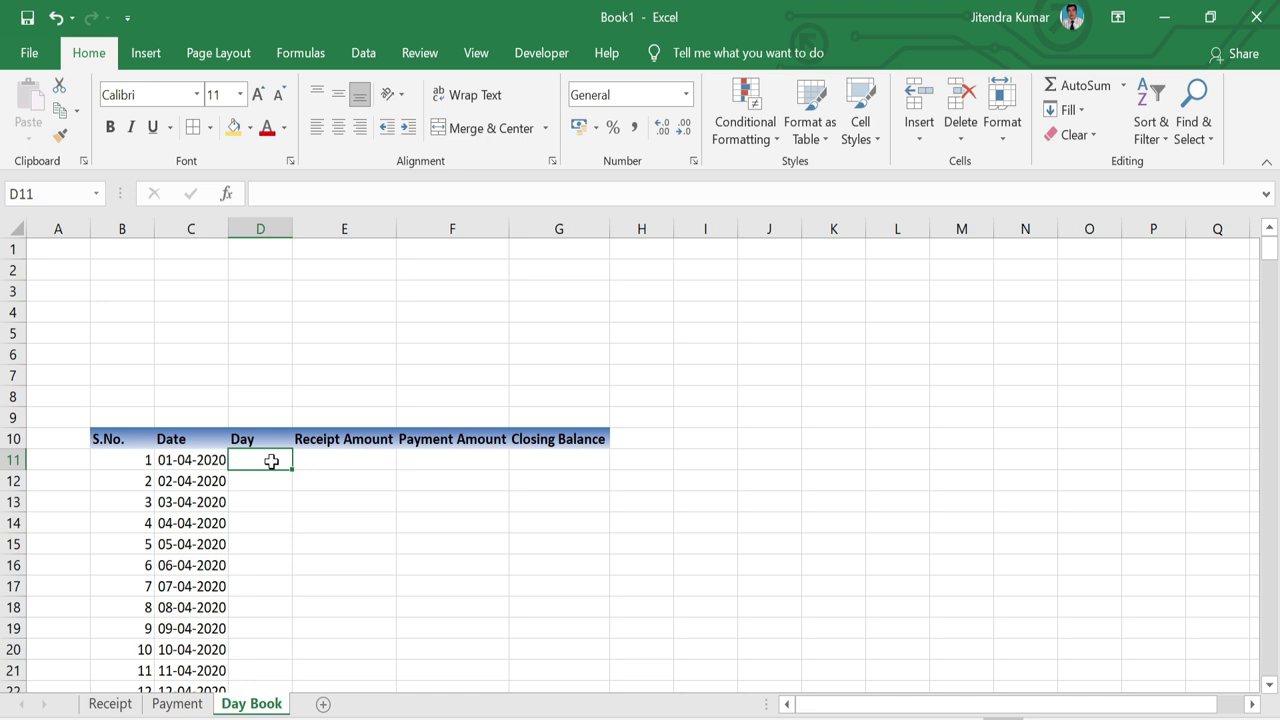
Enter =TEXT(C11,"ddd") in D11 to show the weekday name
{"action": "type", "text": "="}
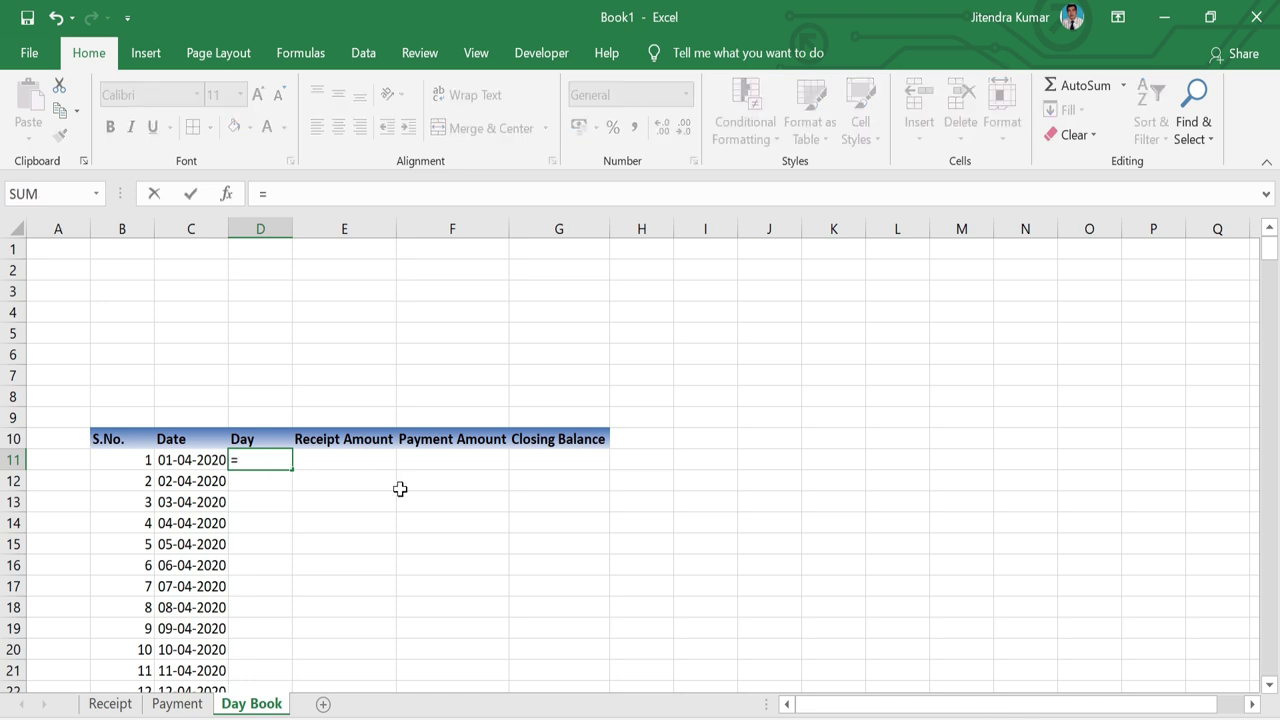
{"action": "type", "text": "t"}
{"action": "type", "text": "e"}
{"action": "type", "text": "x"}
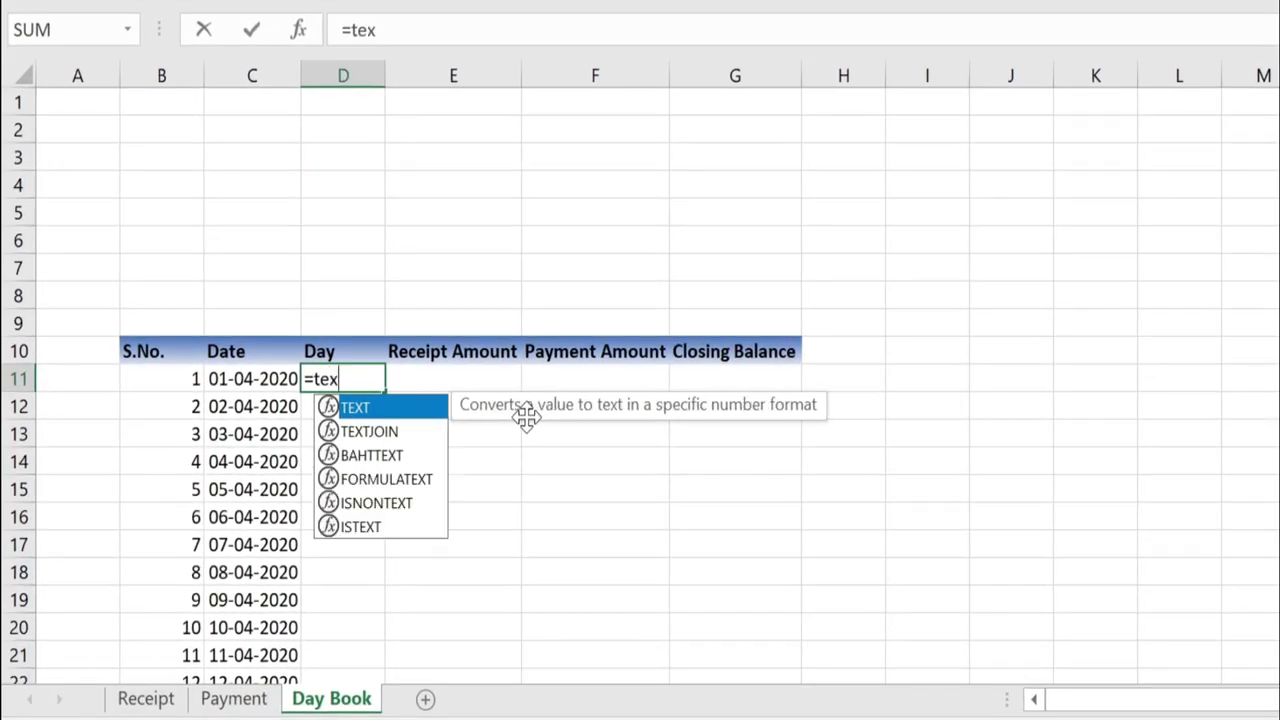
{"action": "double_click", "coordinate": [405, 410]}
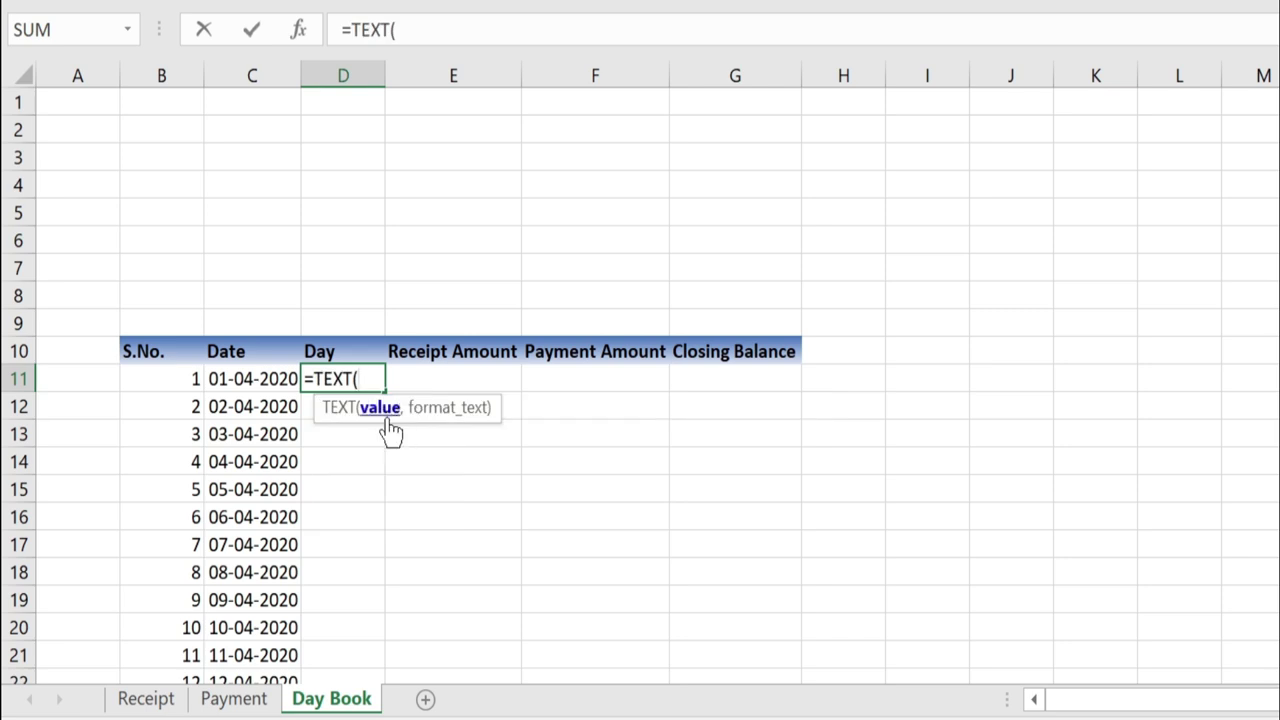
{"action": "left_click", "coordinate": [262, 379]}
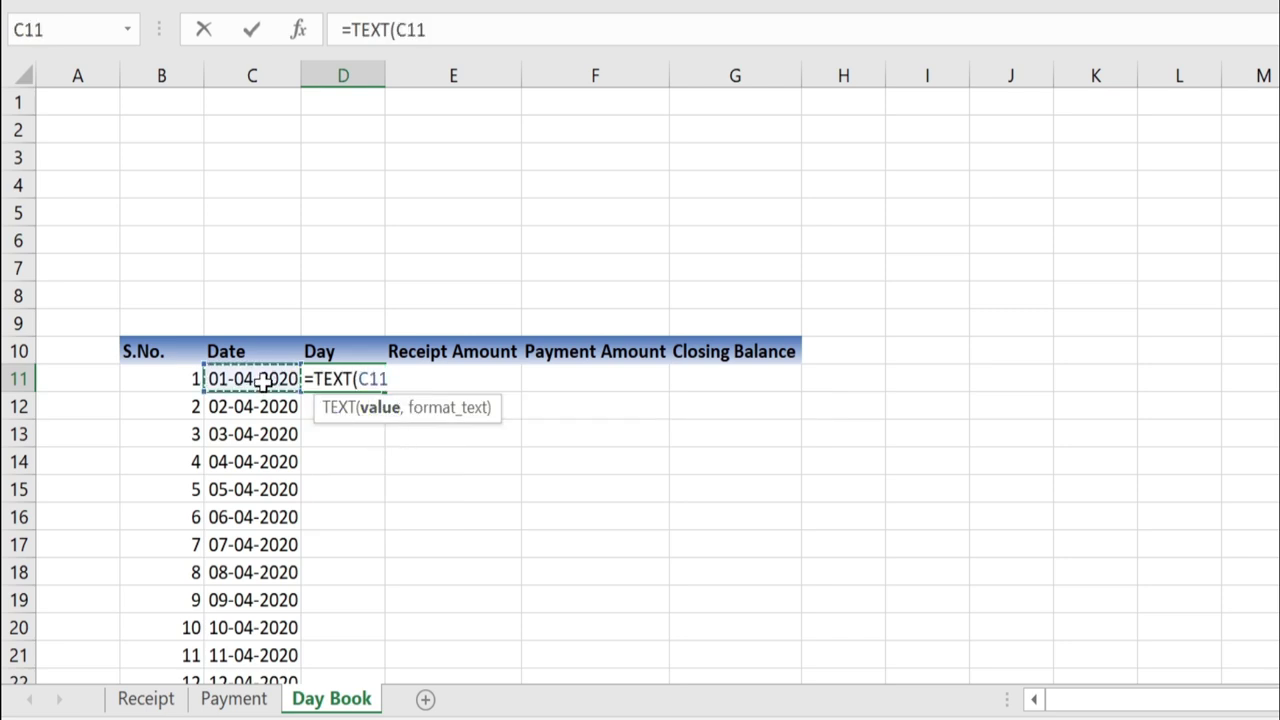
{"action": "type", "text": ","}
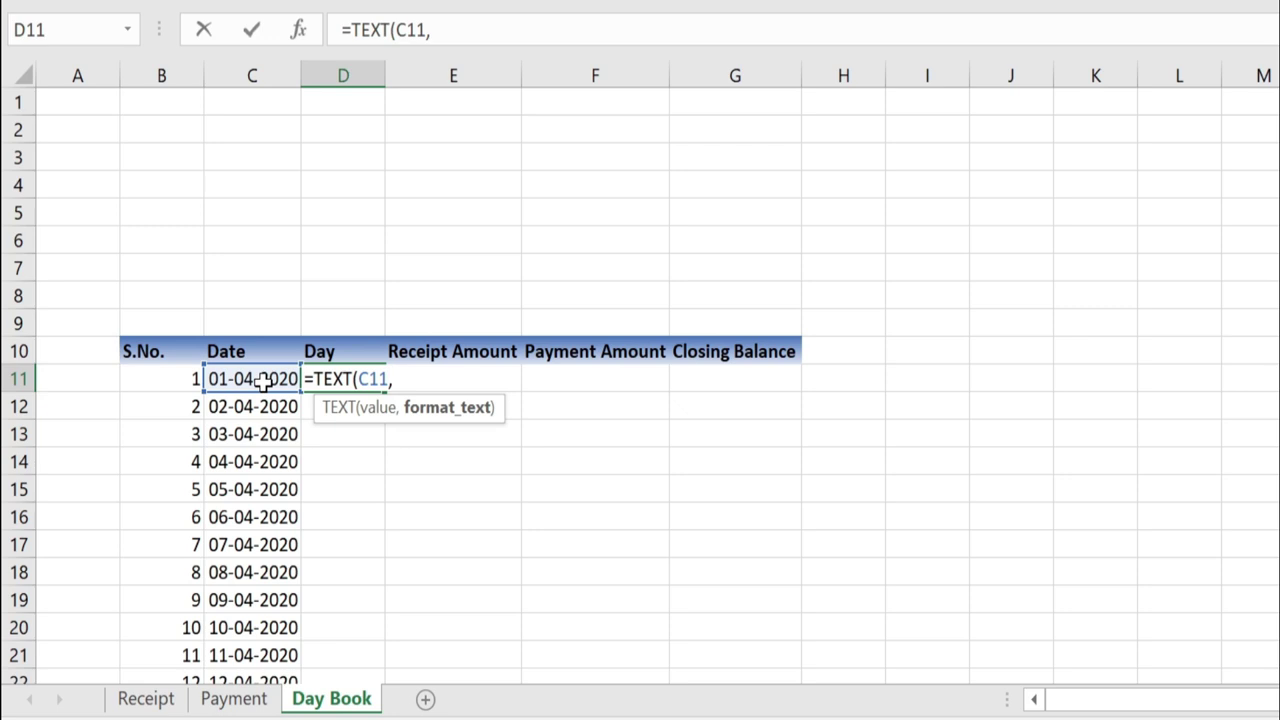
{"action": "type", "text": "\""}
{"action": "type", "text": "ddd"}
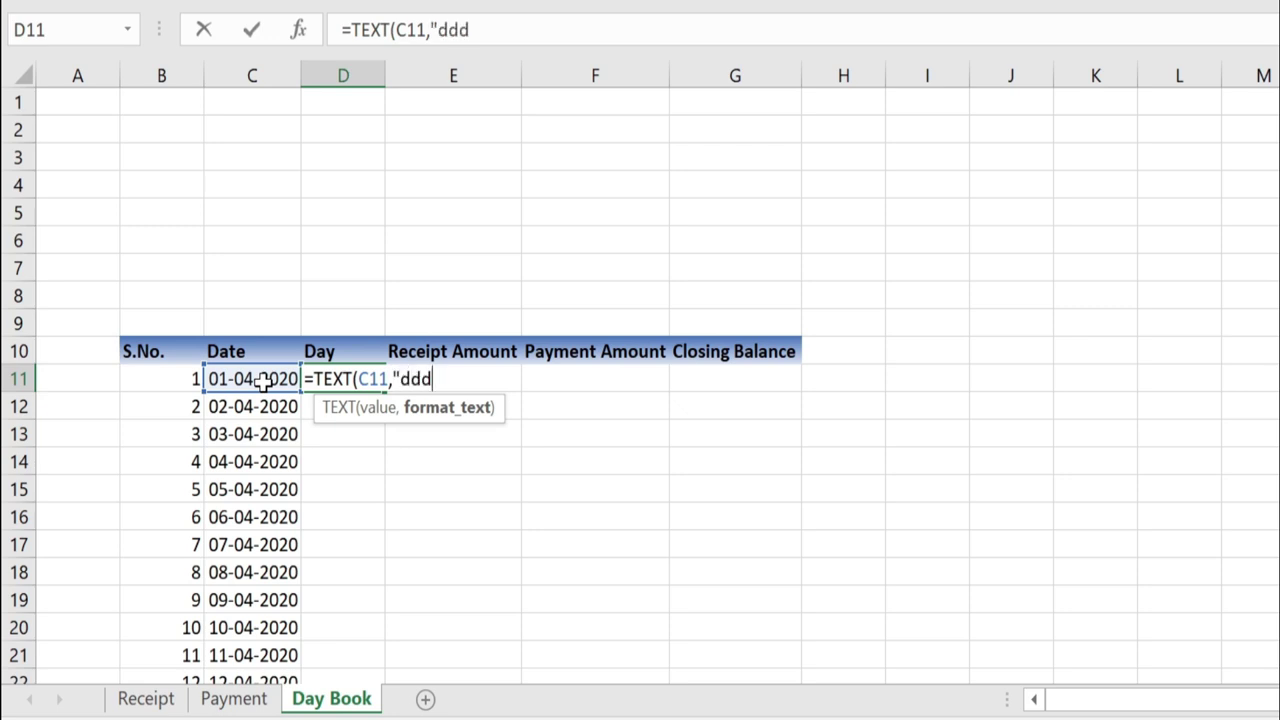
{"action": "type", "text": "\""}
{"action": "type", "text": ")"}
{"action": "key", "text": "Return"}
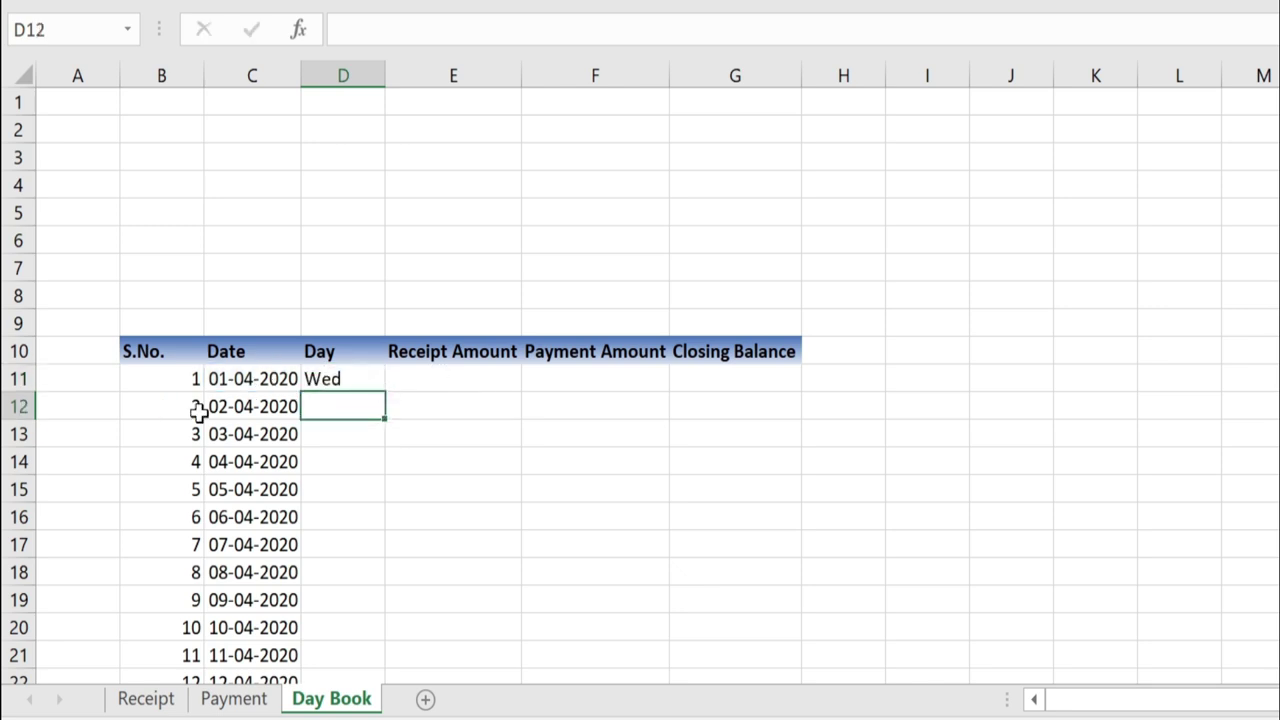
Copy the weekday formula down D11:D375 and check the last row
{"action": "left_click", "coordinate": [364, 387]}
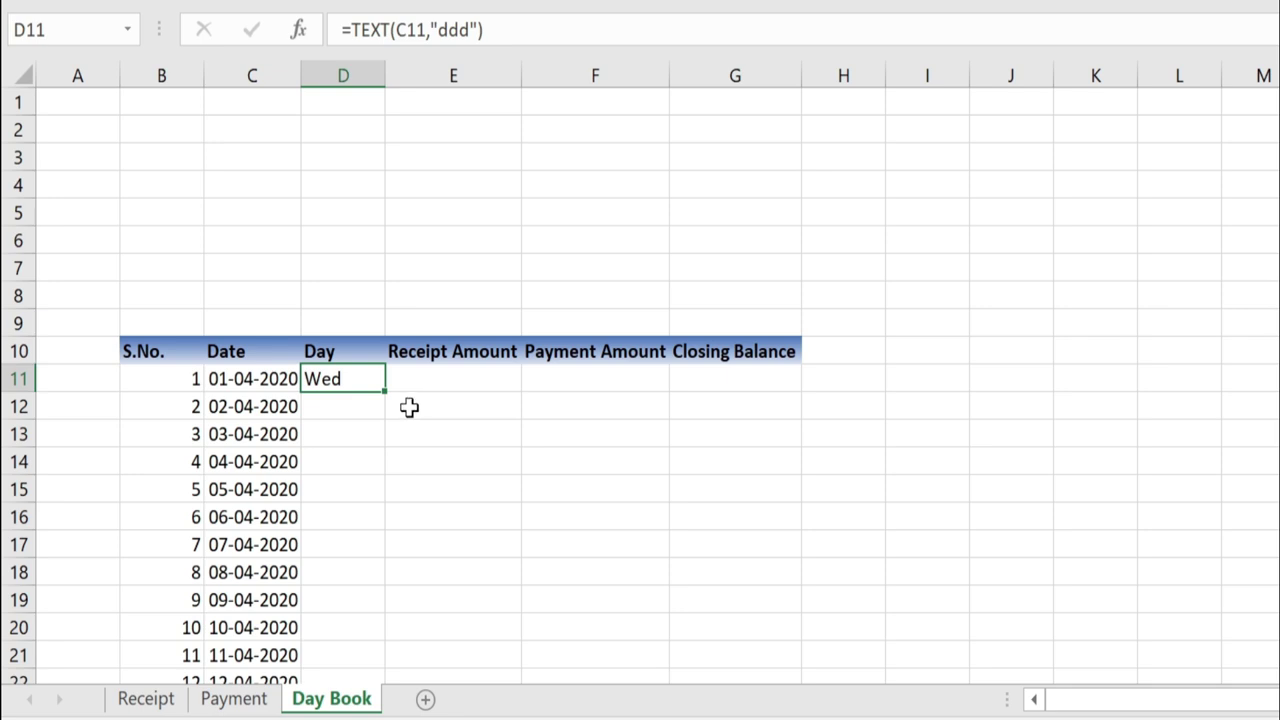
{"action": "double_click", "coordinate": [385, 391]}
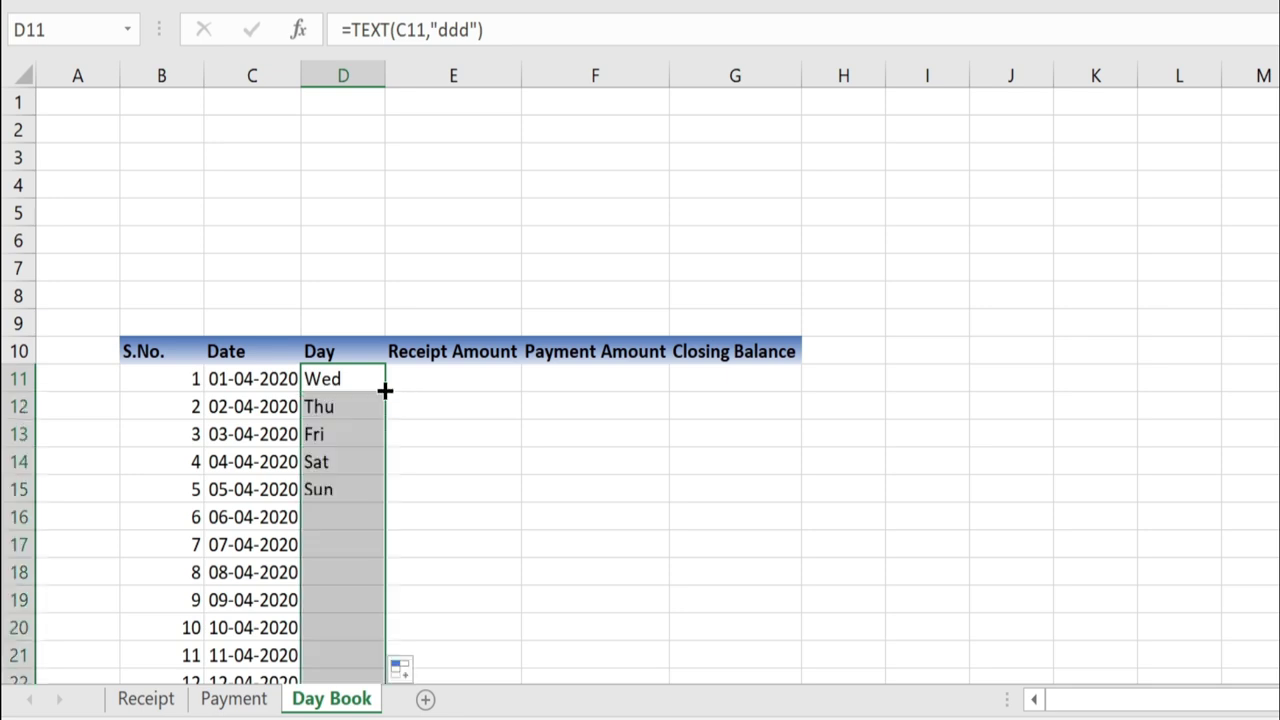
{"action": "left_click", "coordinate": [372, 400]}
{"action": "key", "text": "ctrl+Down"}
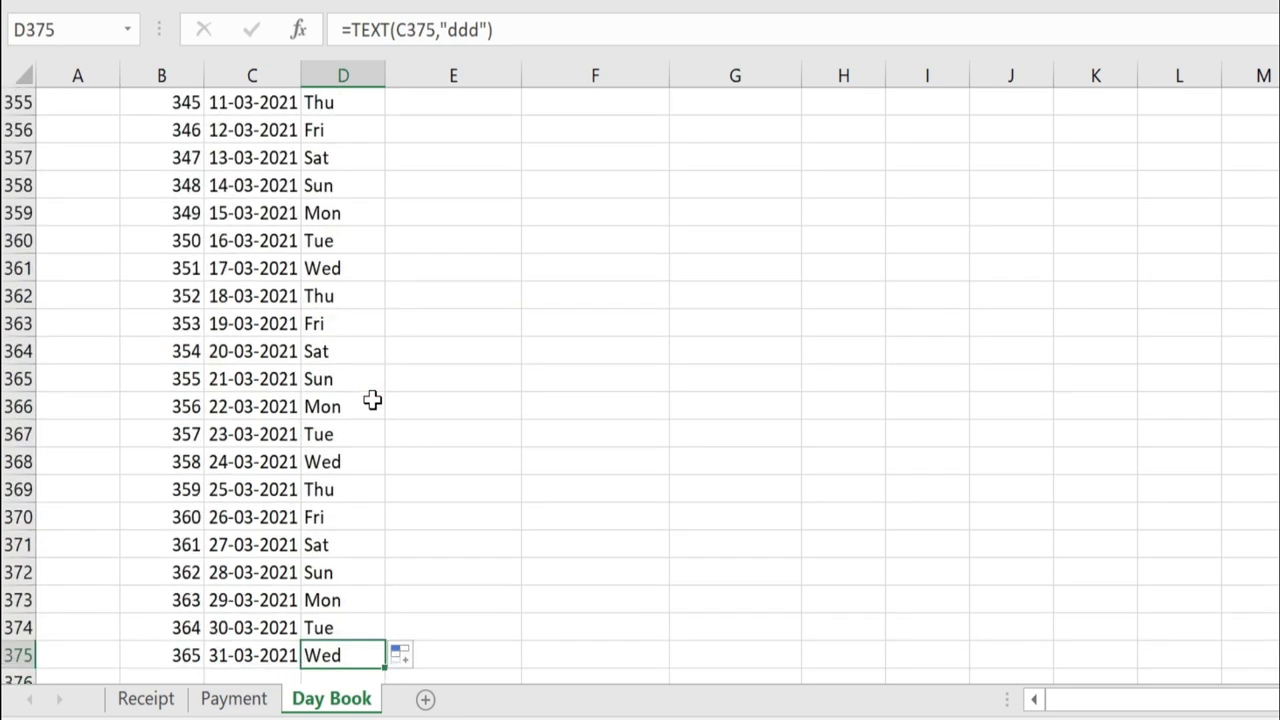
{"action": "key", "text": "ctrl+Up"}
{"action": "key", "text": "ctrl+Left"}
{"action": "key", "text": "ctrl+shift+Right"}
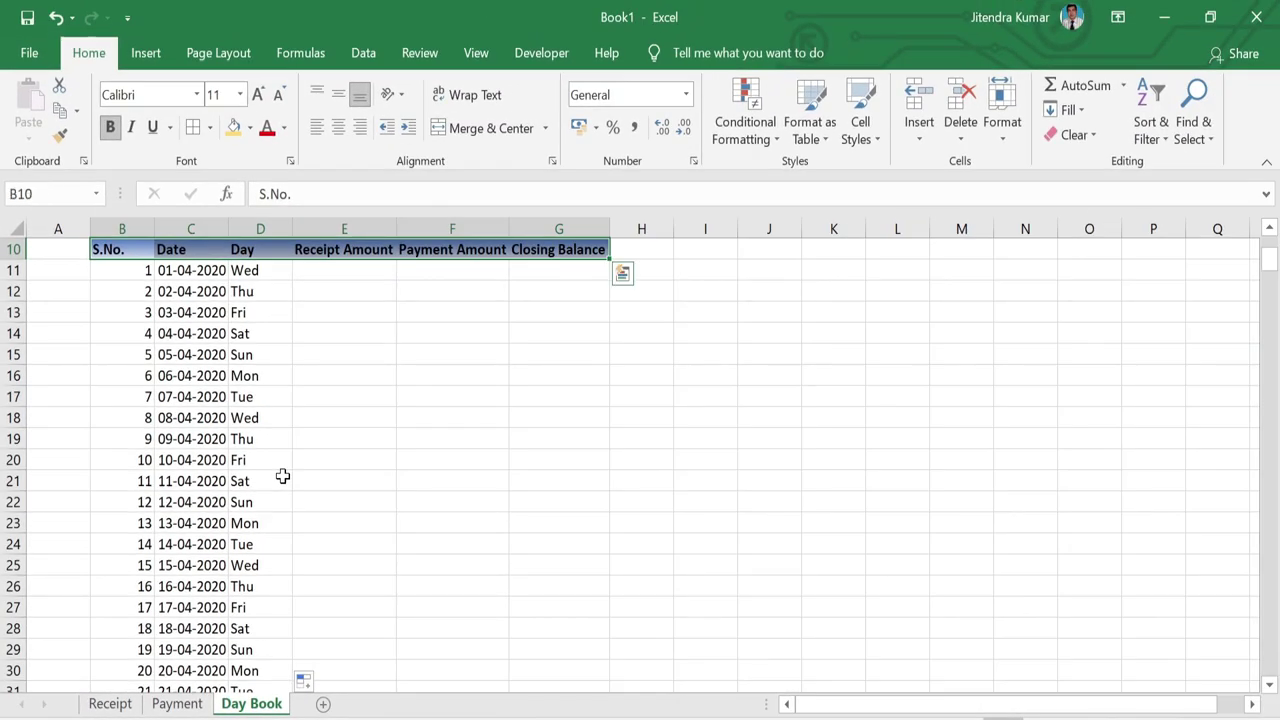
Apply All Borders to the table B10:G375 and centre its contents
{"action": "key", "text": "ctrl+shift+Down"}
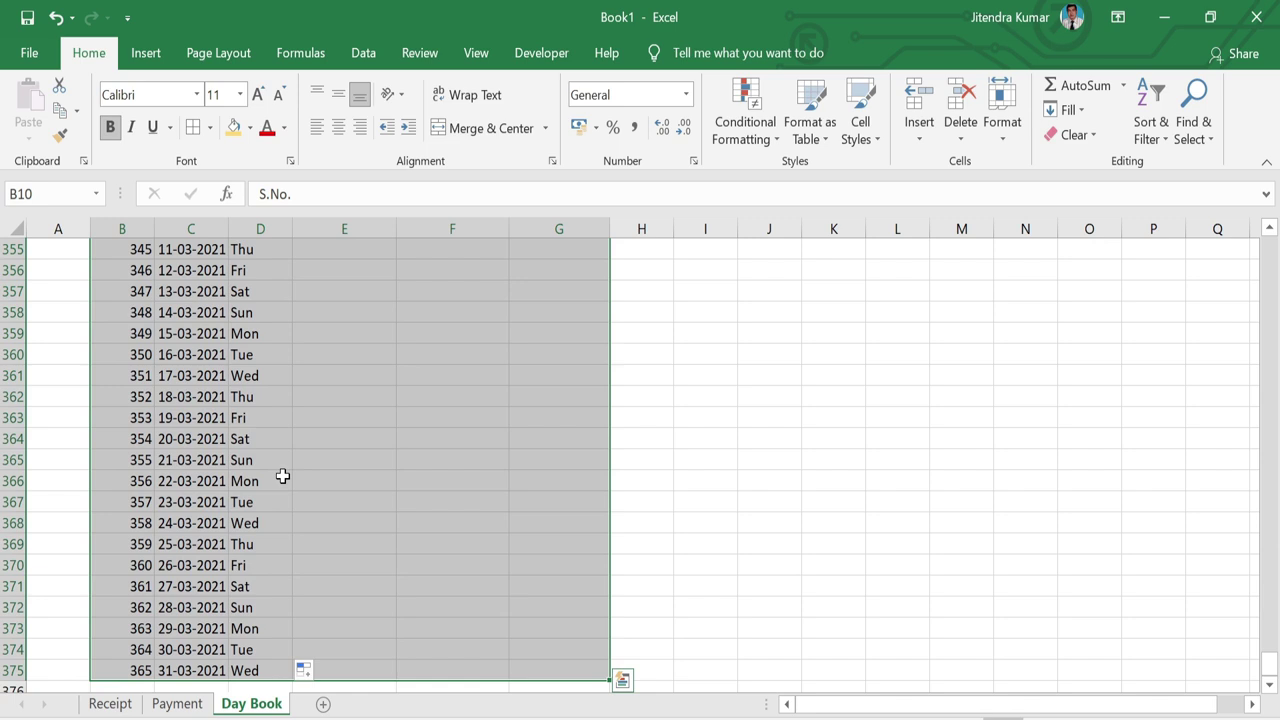
{"action": "left_click", "coordinate": [209, 127]}
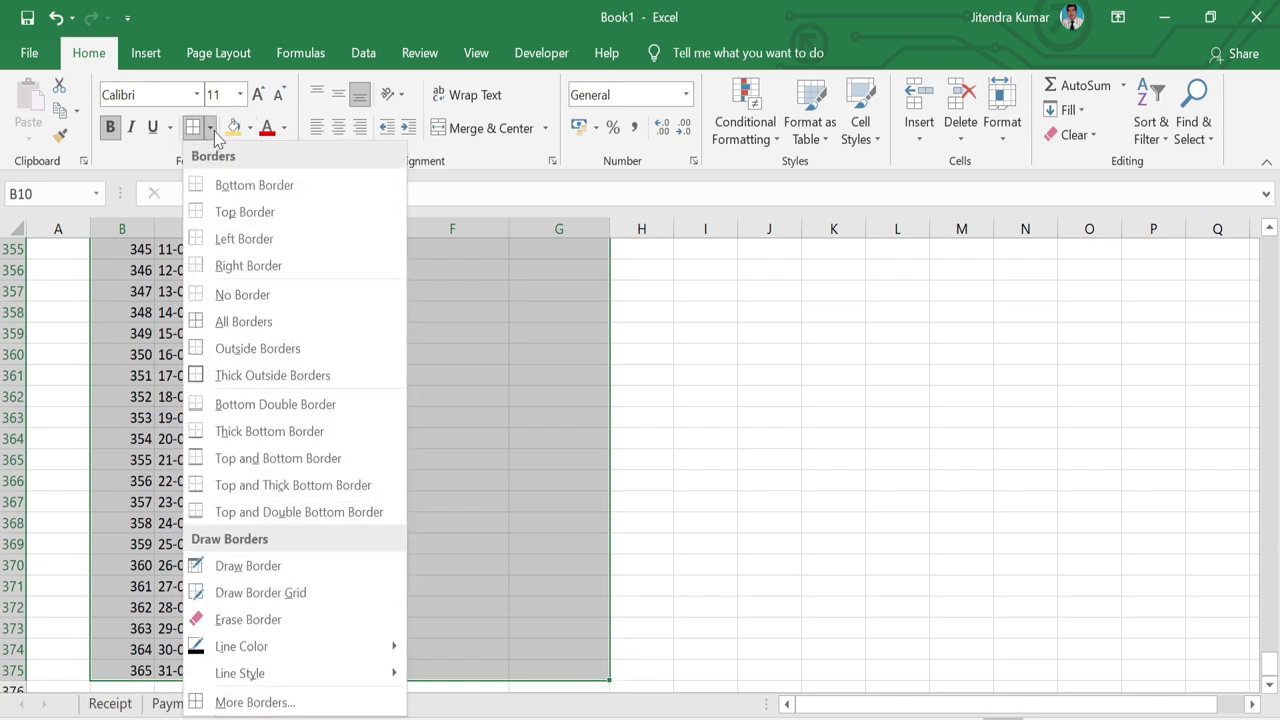
{"action": "left_click", "coordinate": [310, 333]}
{"action": "key", "text": "ctrl+BackSpace"}
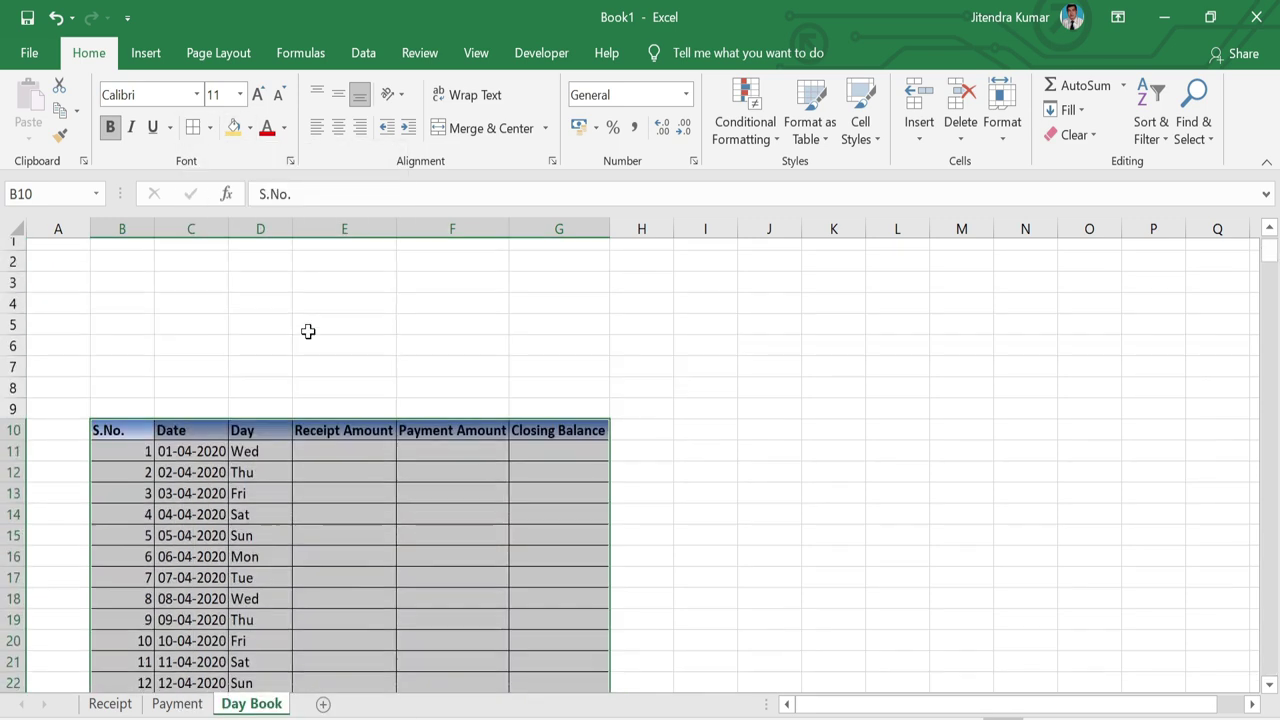
{"action": "left_click", "coordinate": [343, 135]}
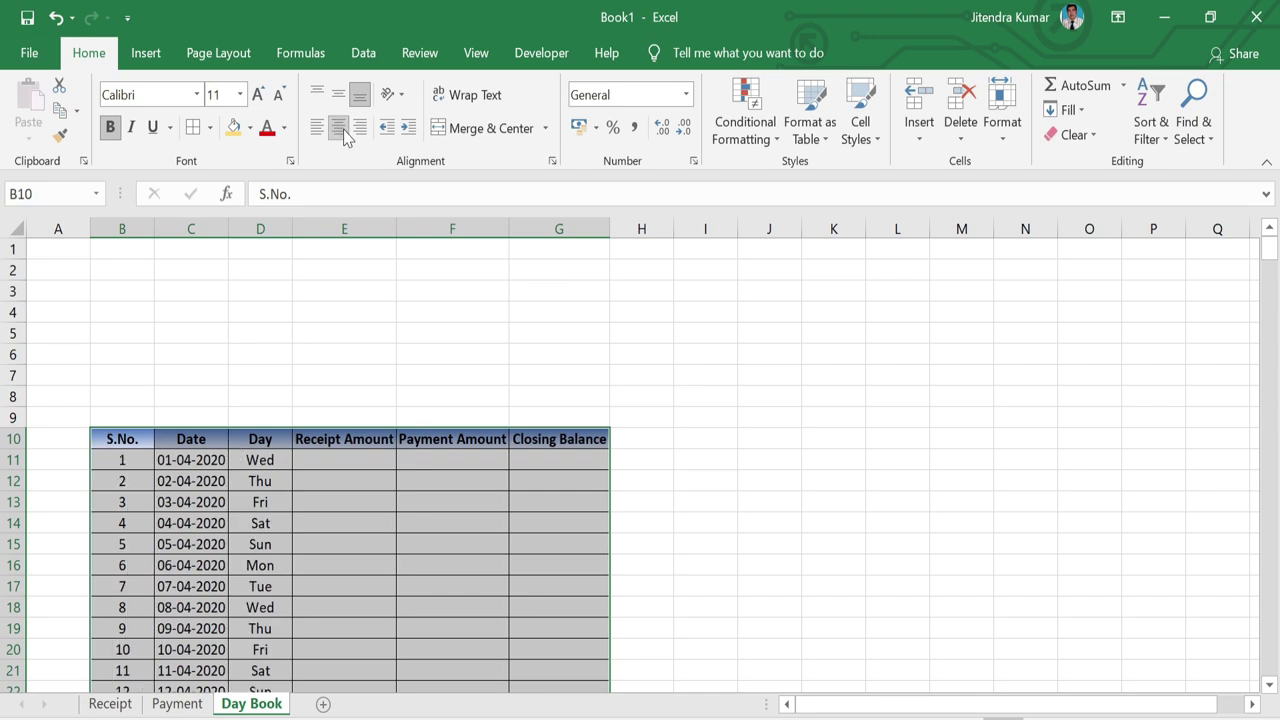
{"action": "left_click", "coordinate": [345, 542]}
{"action": "left_click", "coordinate": [364, 463]}
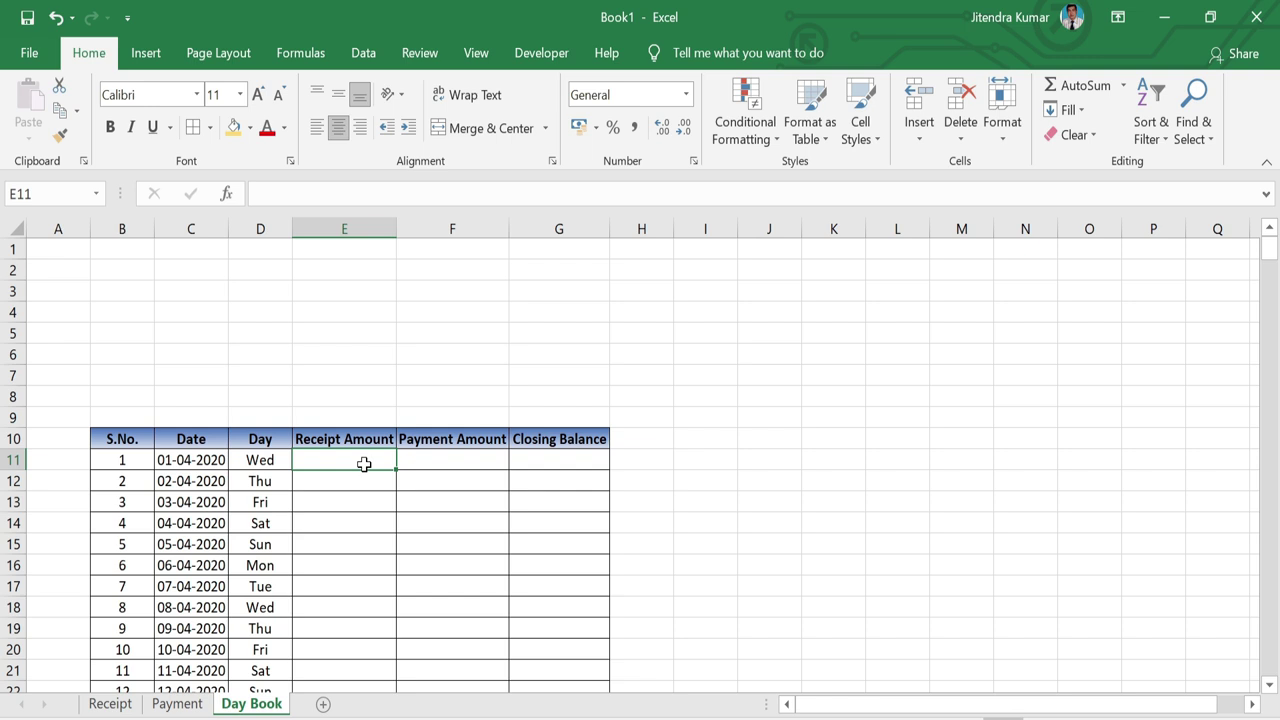
Start the receipts formula in E11 with =sum, choosing SUMIF from the suggestions
{"action": "type", "text": "="}
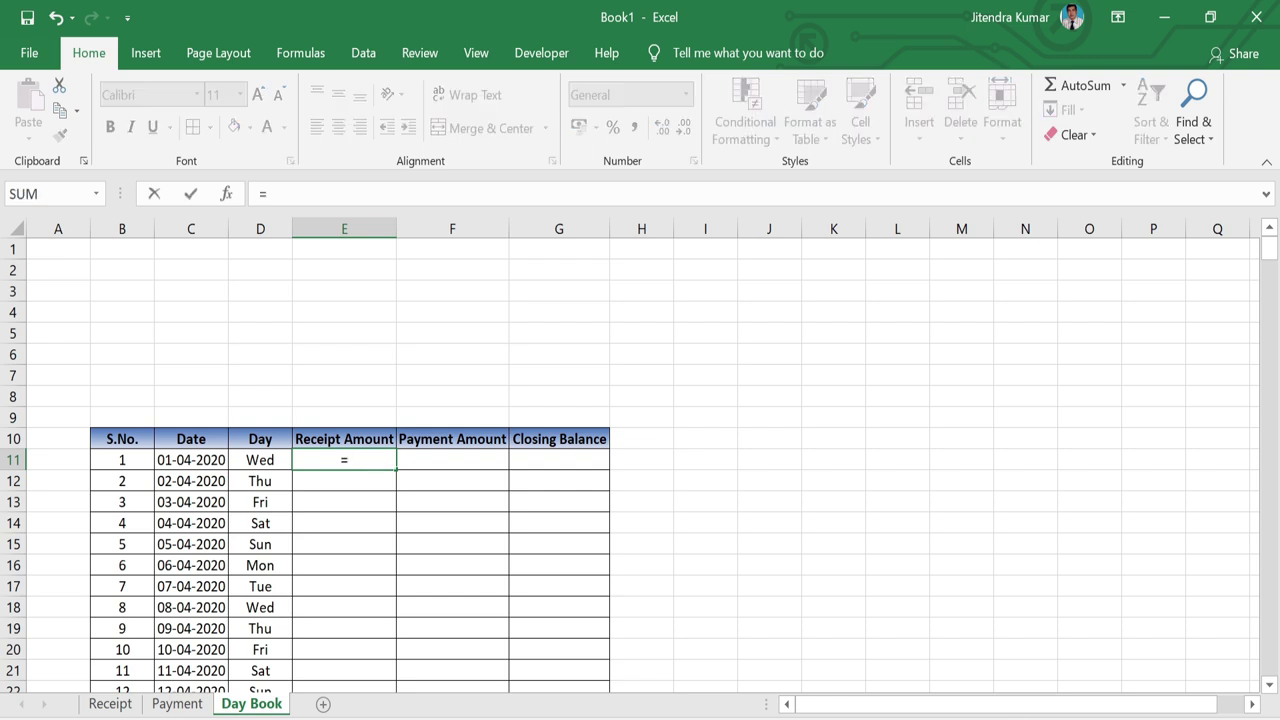
{"action": "type", "text": "sum"}
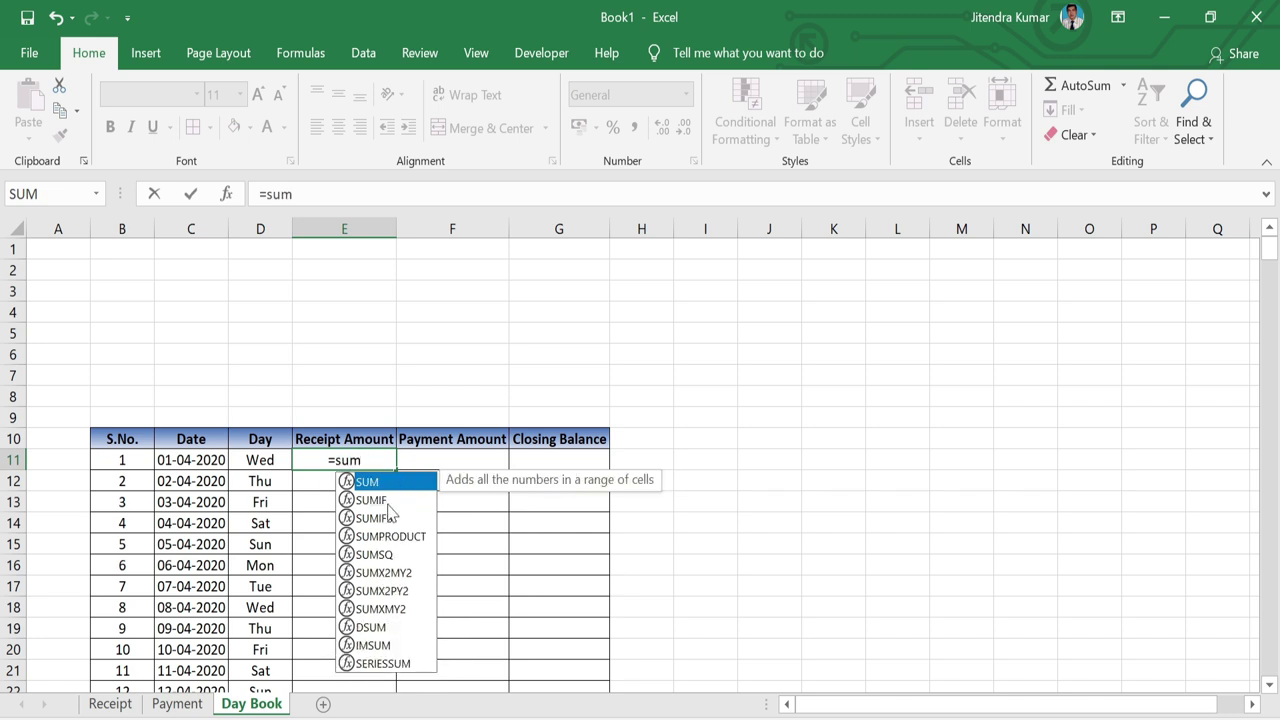
{"action": "double_click", "coordinate": [387, 501]}
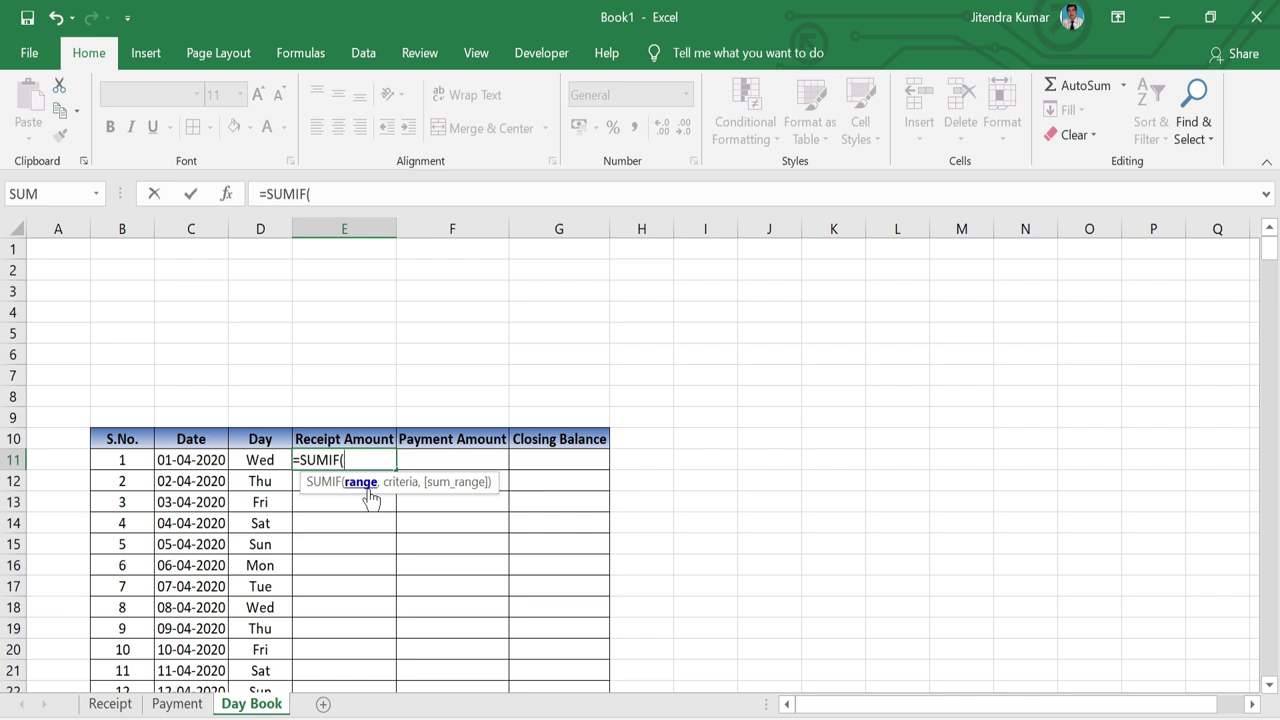
In E11, enter =SUMIF(Table1[Date],'Day Book'!C11,Table1[Amount]) to total matching Receipt amounts
{"action": "left_click", "coordinate": [116, 708]}
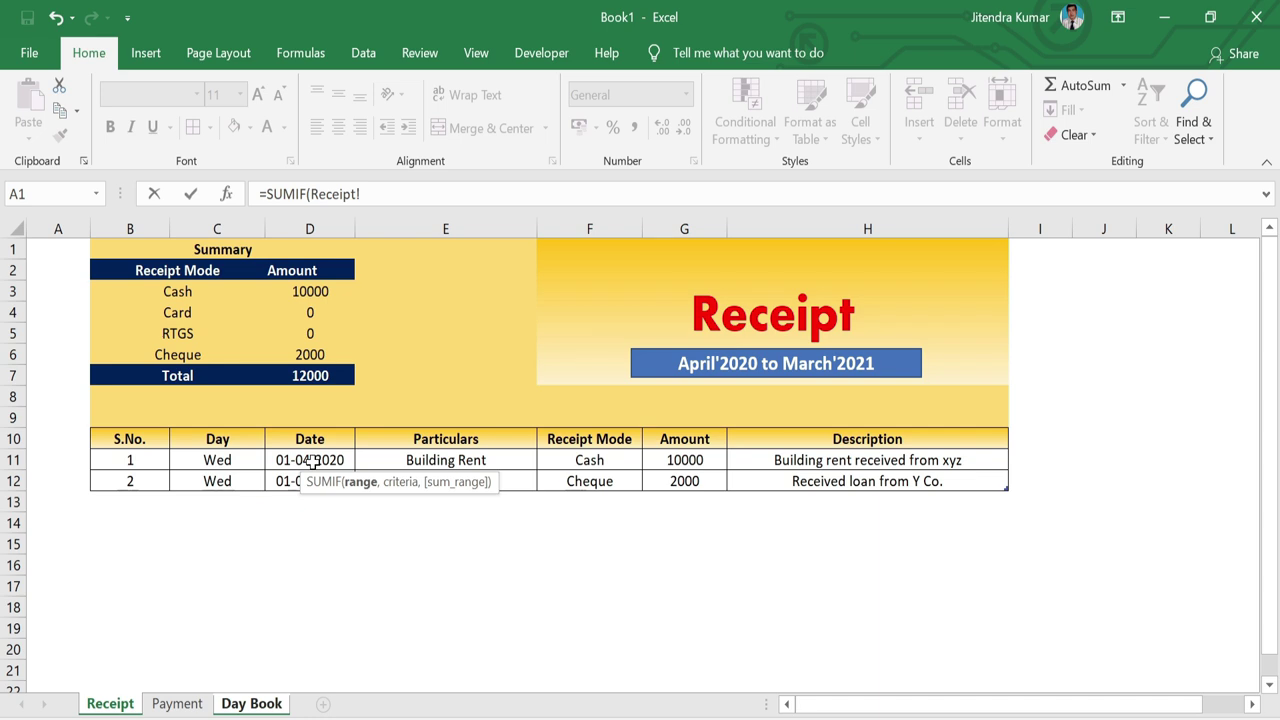
{"action": "left_click_drag", "start_coordinate": [312, 460], "coordinate": [314, 484]}
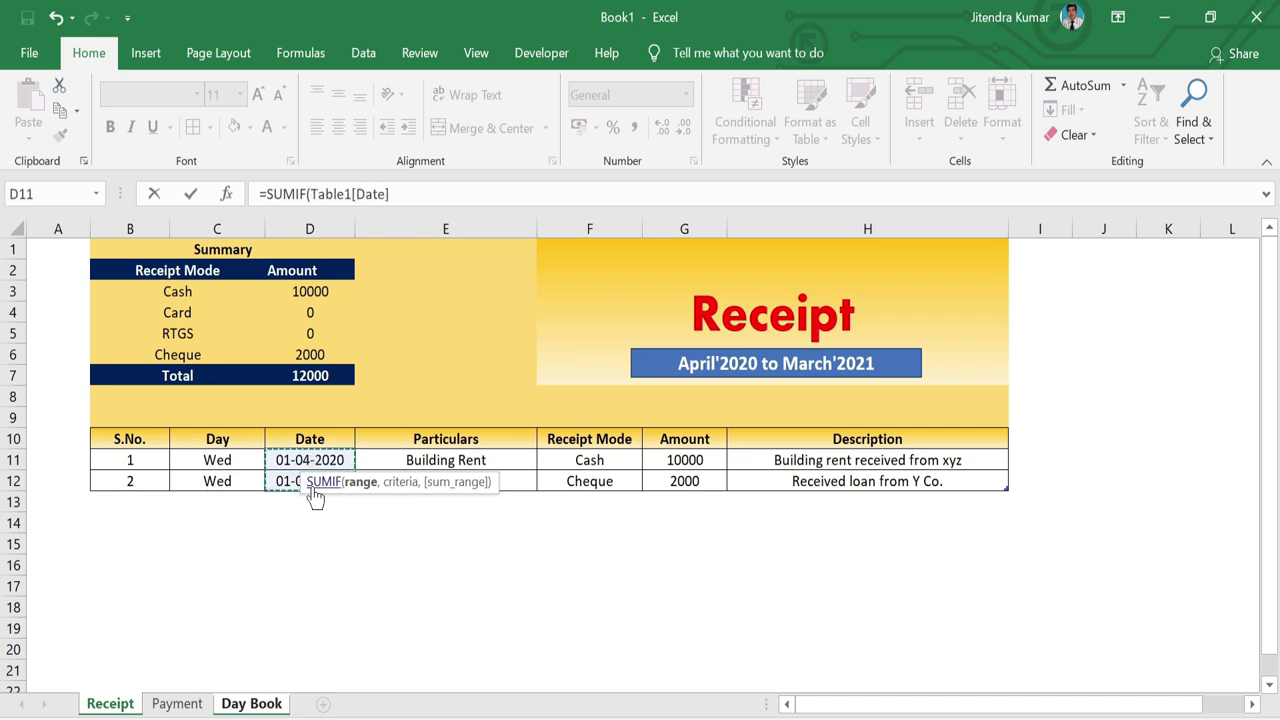
{"action": "type", "text": ","}
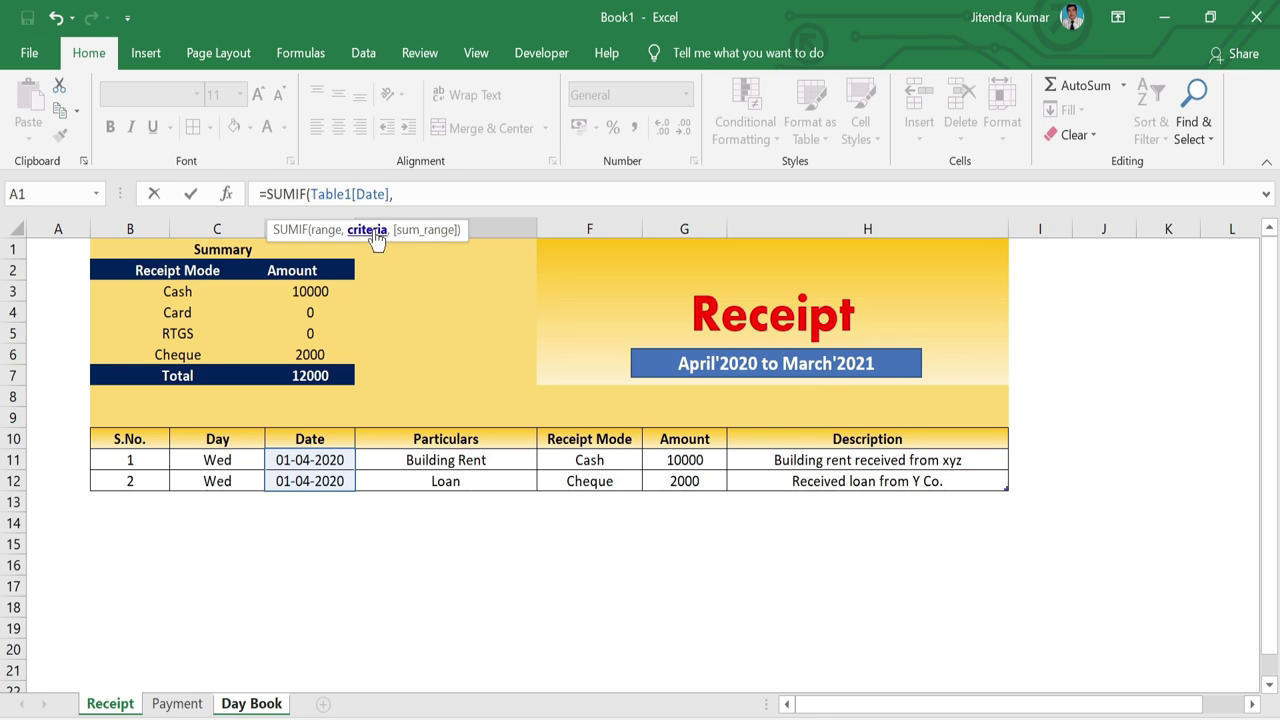
{"action": "left_click", "coordinate": [255, 704]}
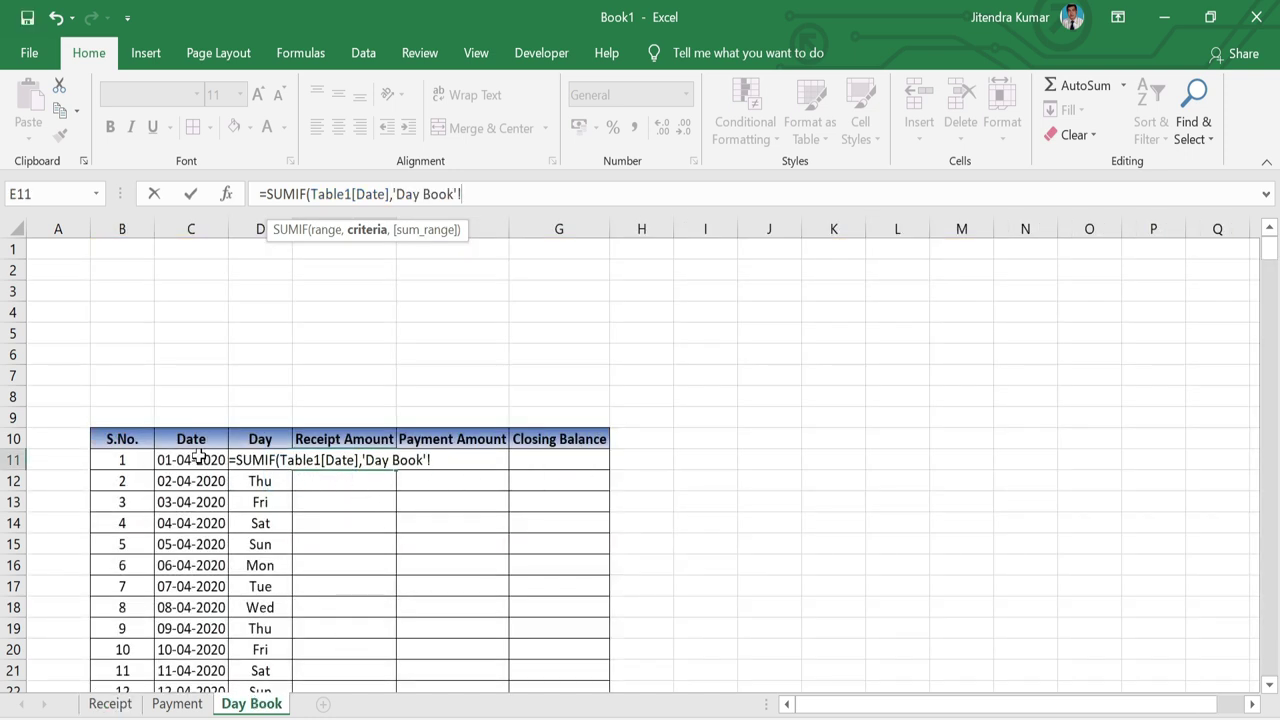
{"action": "left_click", "coordinate": [197, 455]}
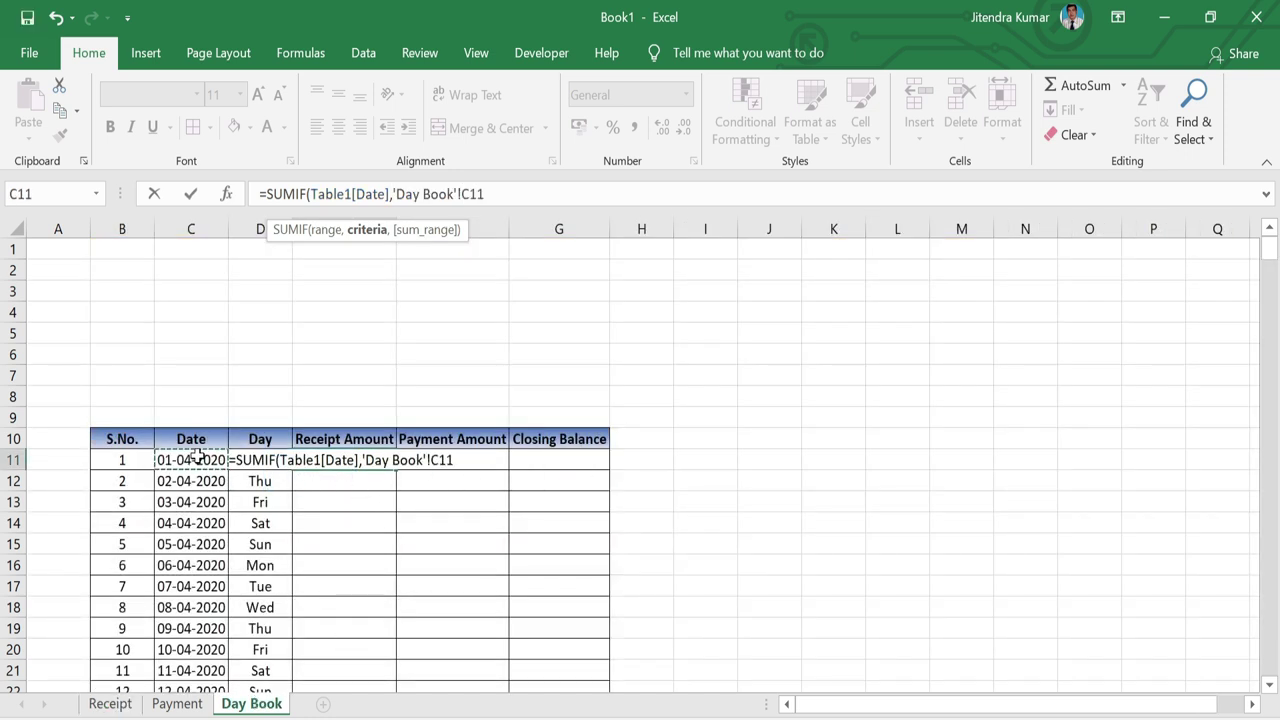
{"action": "type", "text": ","}
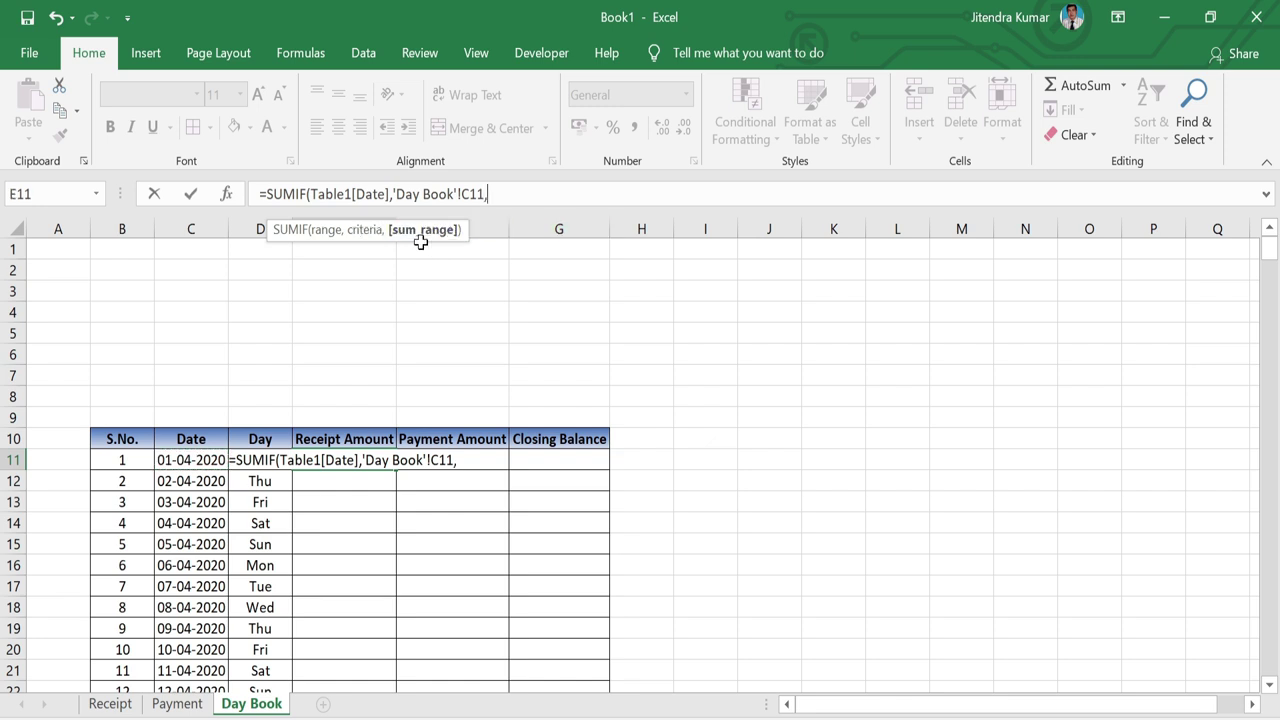
{"action": "left_click", "coordinate": [123, 708]}
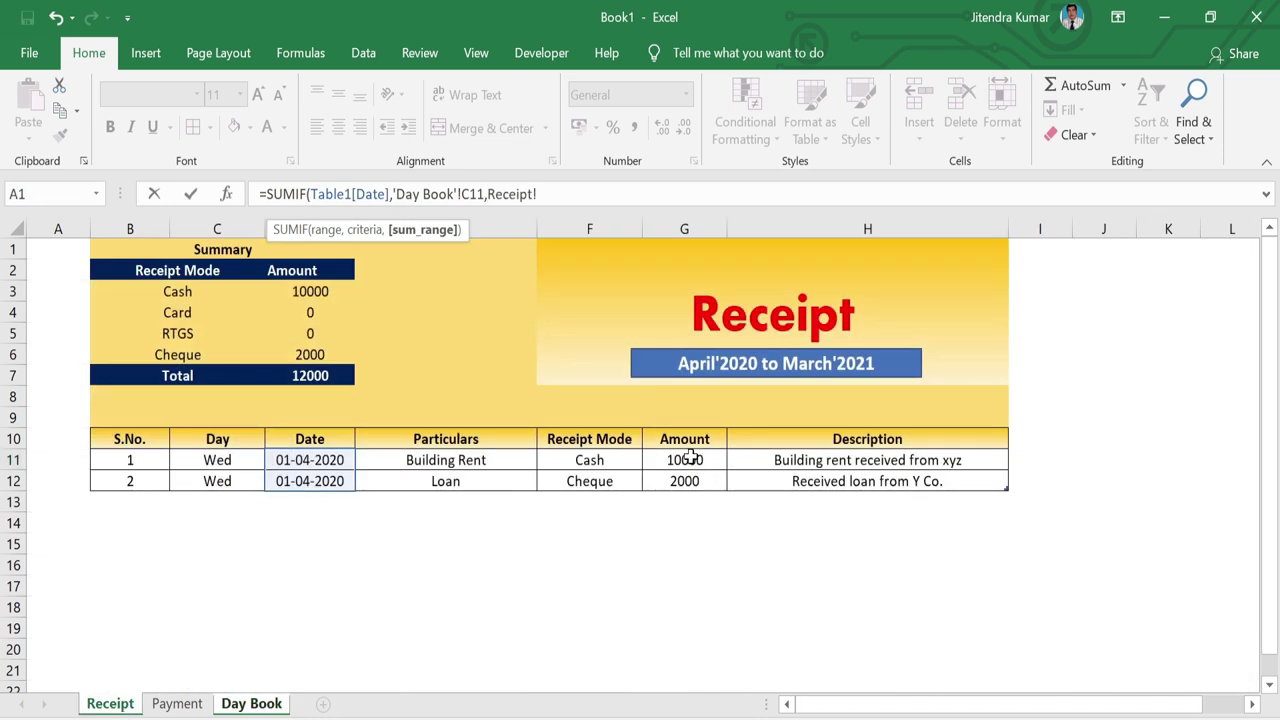
{"action": "left_click_drag", "start_coordinate": [695, 462], "coordinate": [697, 483]}
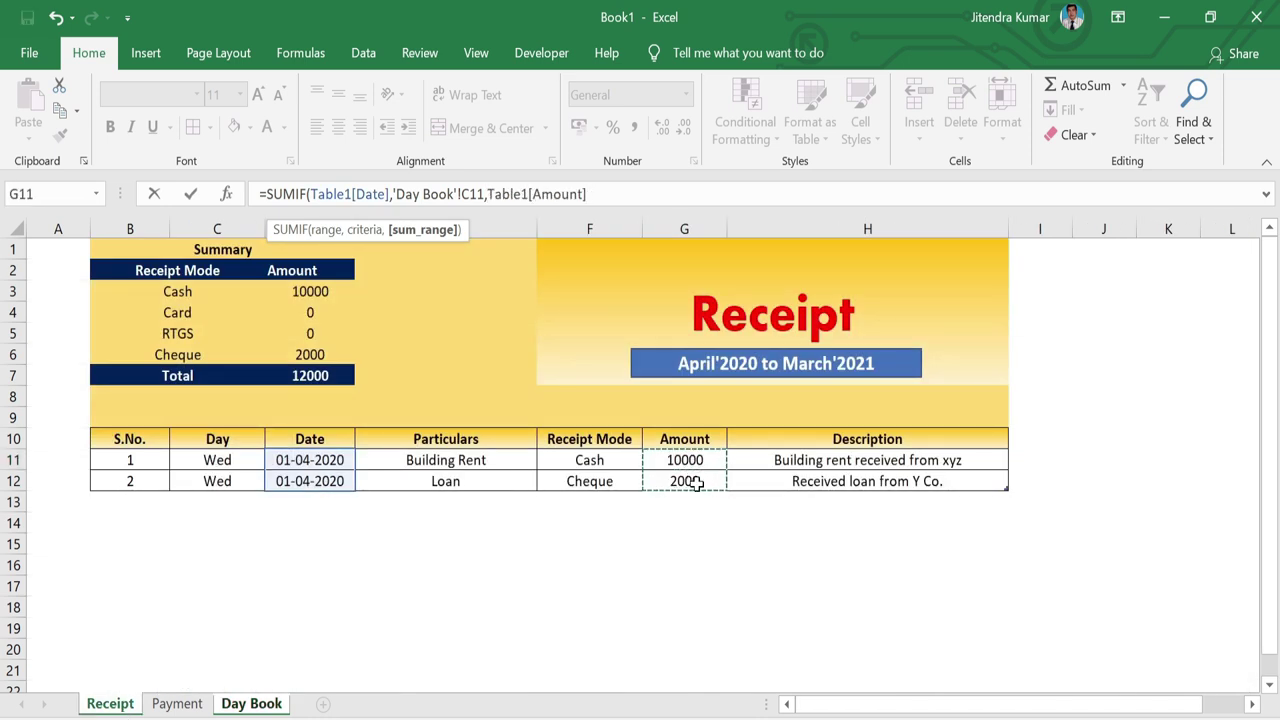
{"action": "type", "text": ")"}
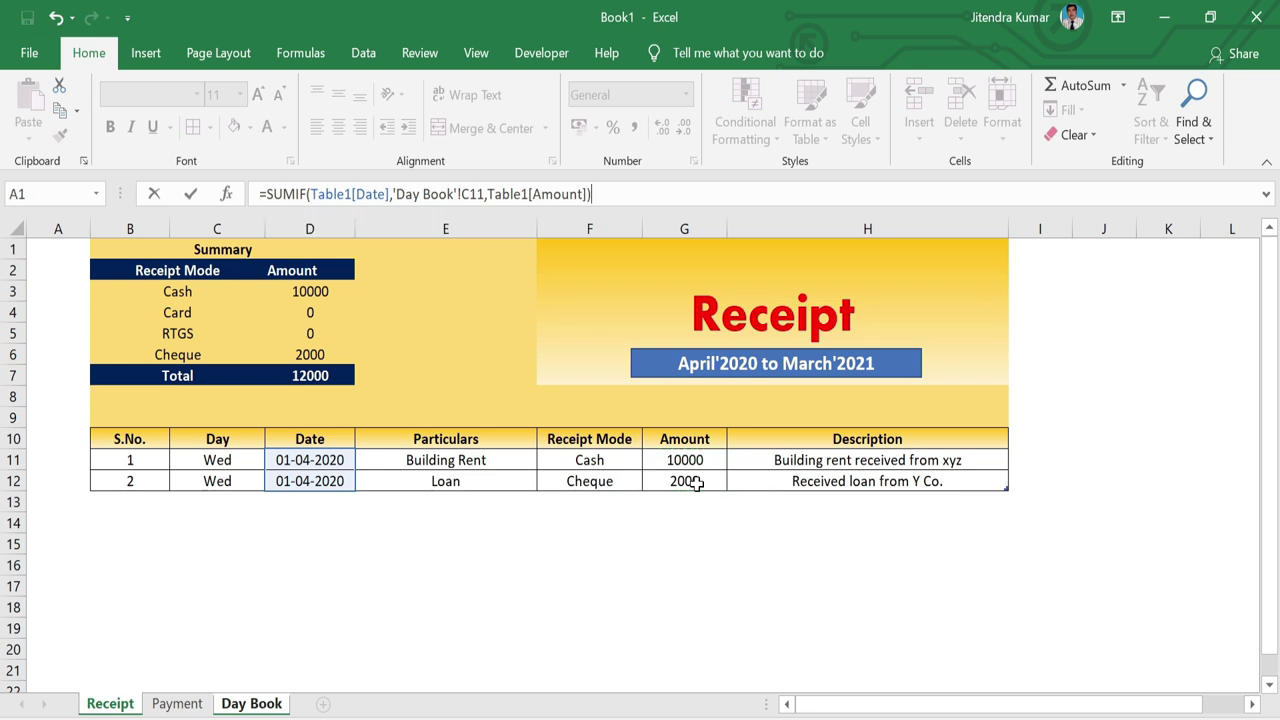
{"action": "key", "text": "Return"}
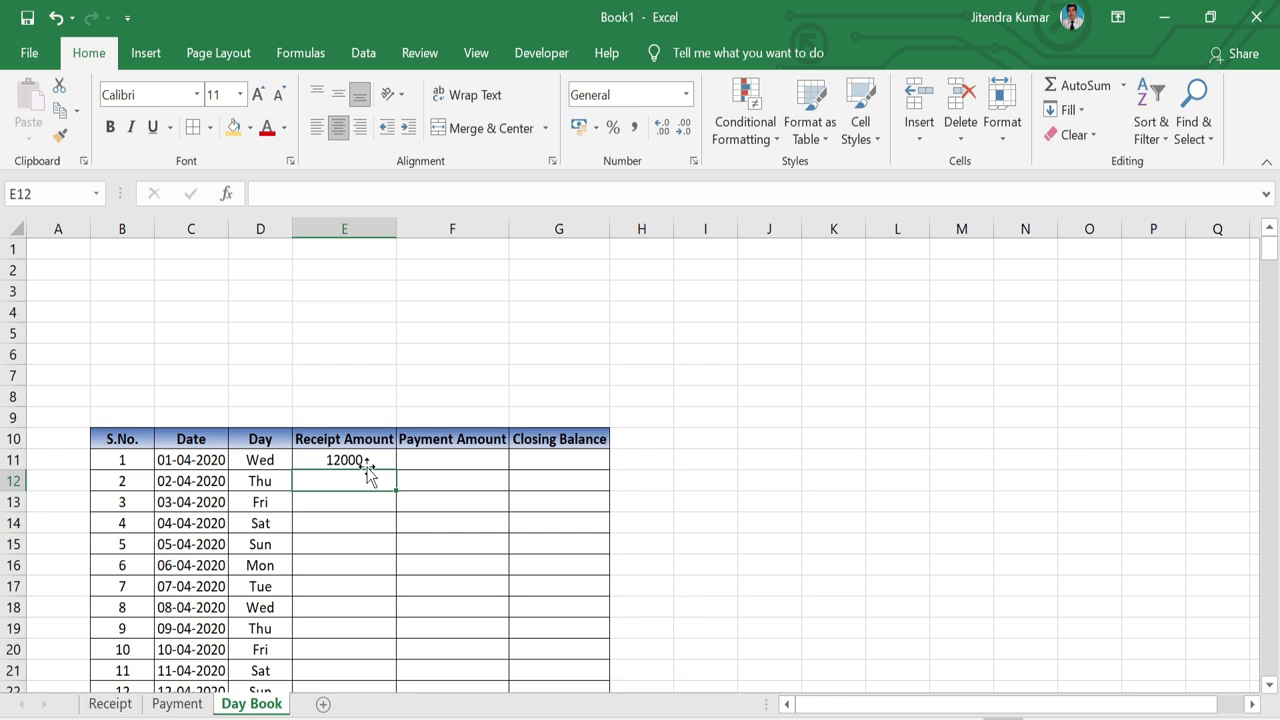
Fill the E11 receipt SUMIF formula down to row 375 and check the column's last row
{"action": "left_click", "coordinate": [367, 460]}
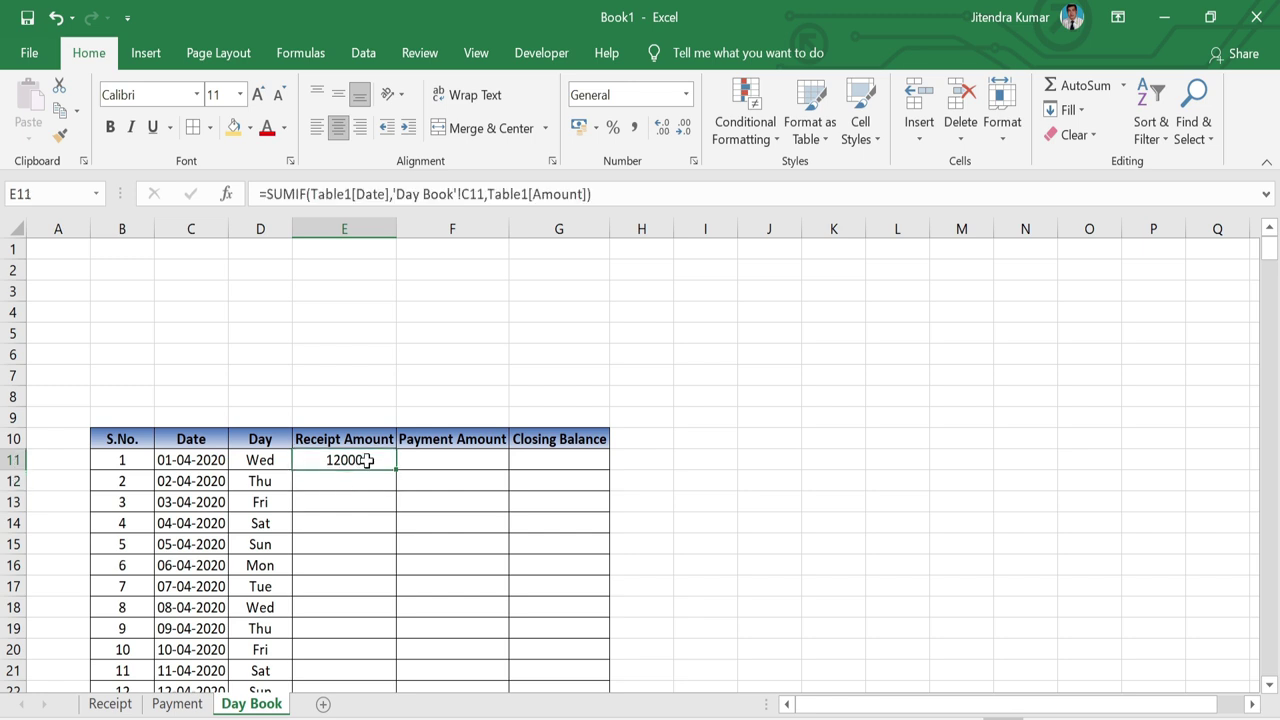
{"action": "left_click", "coordinate": [110, 704]}
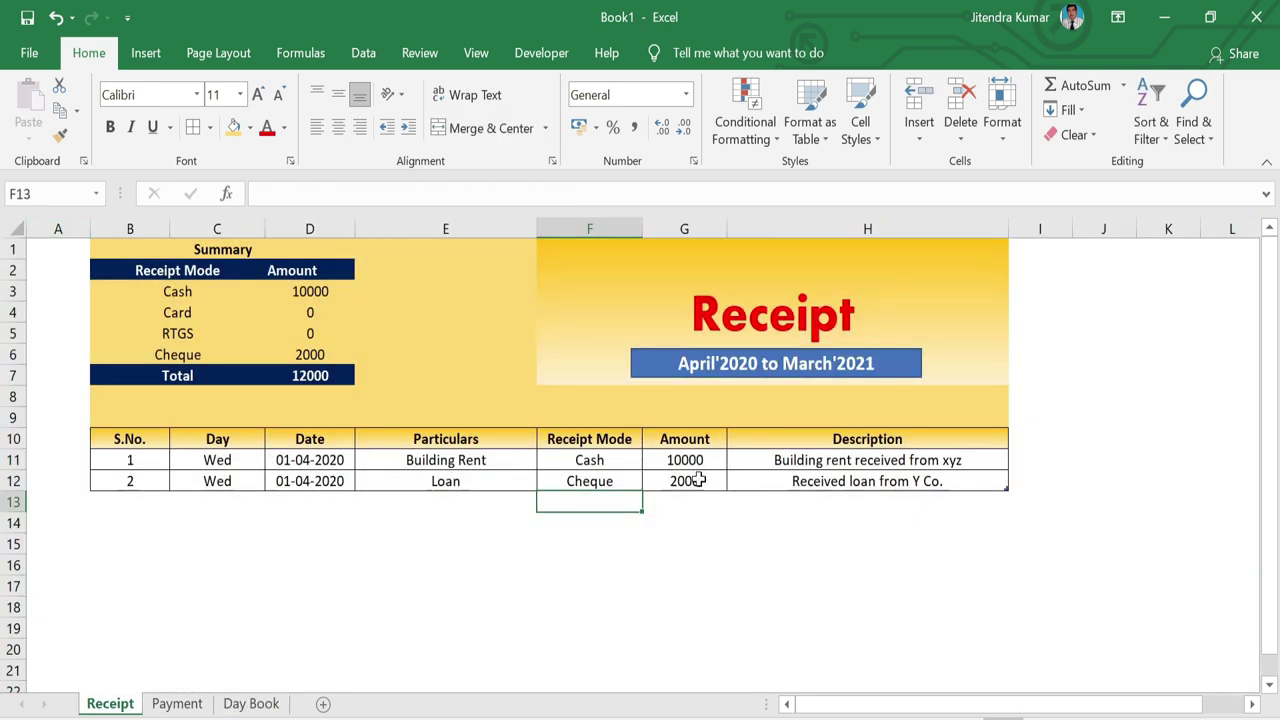
{"action": "key", "text": "ctrl+Page_Down"}
{"action": "key", "text": "ctrl+Page_Down"}
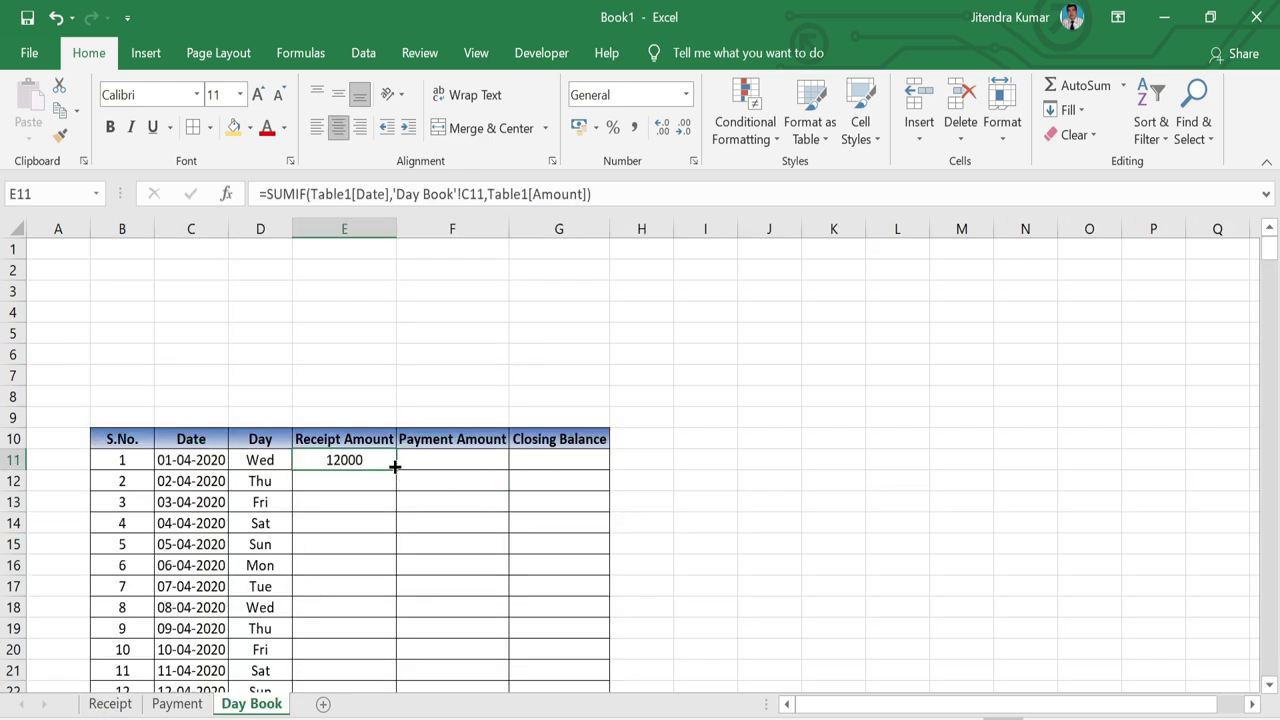
{"action": "double_click", "coordinate": [397, 471]}
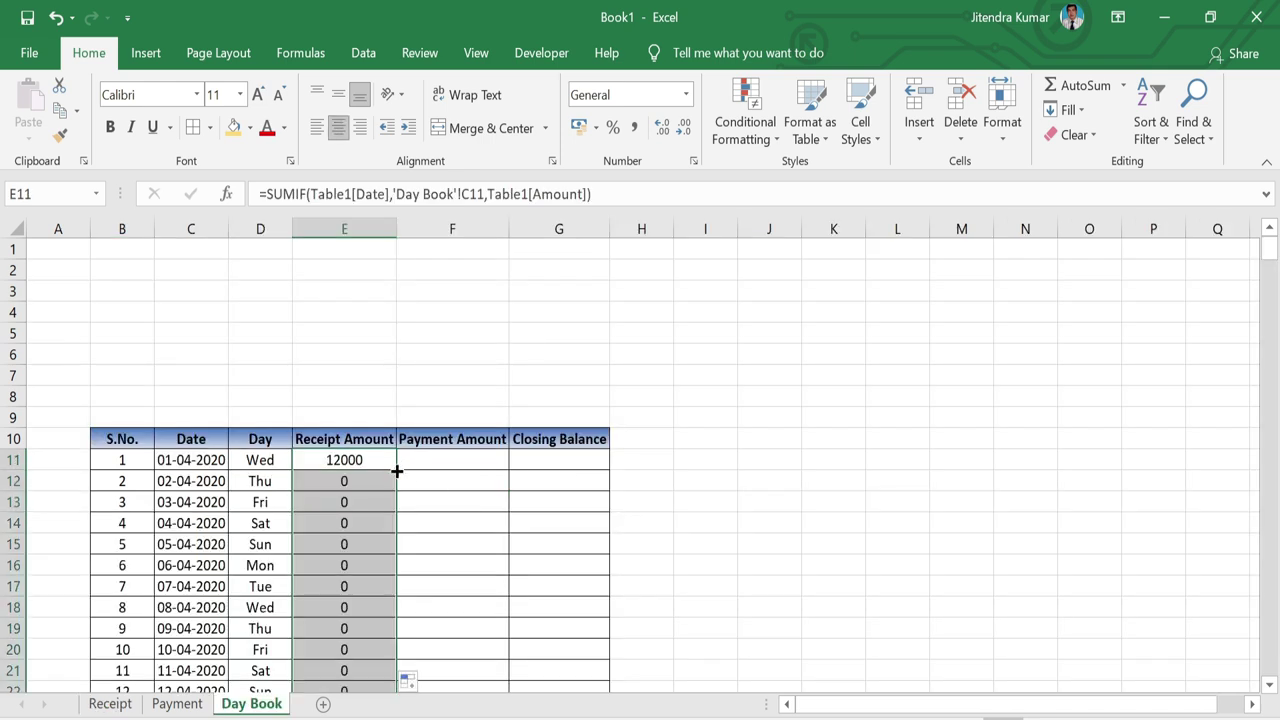
{"action": "key", "text": "ctrl+Down"}
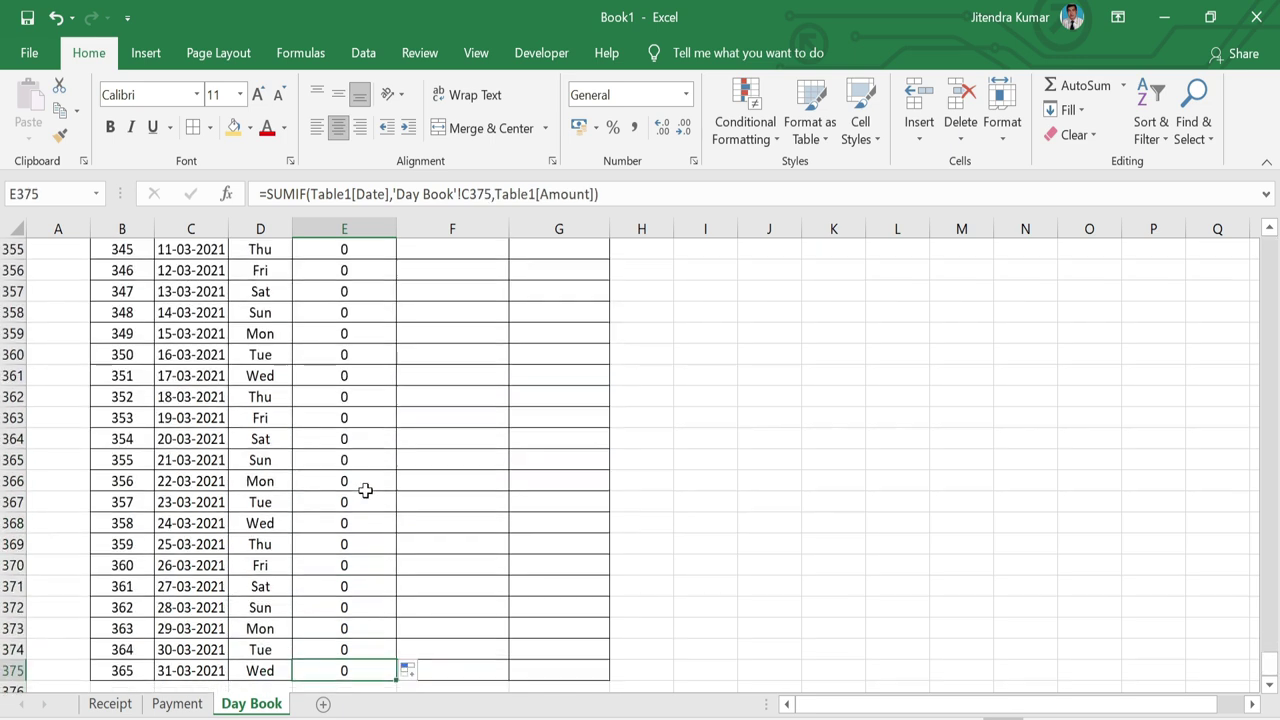
{"action": "key", "text": "ctrl+Up"}
{"action": "key", "text": "Up"}
{"action": "key", "text": "Up"}
{"action": "key", "text": "Up"}
{"action": "key", "text": "Up"}
{"action": "key", "text": "Up"}
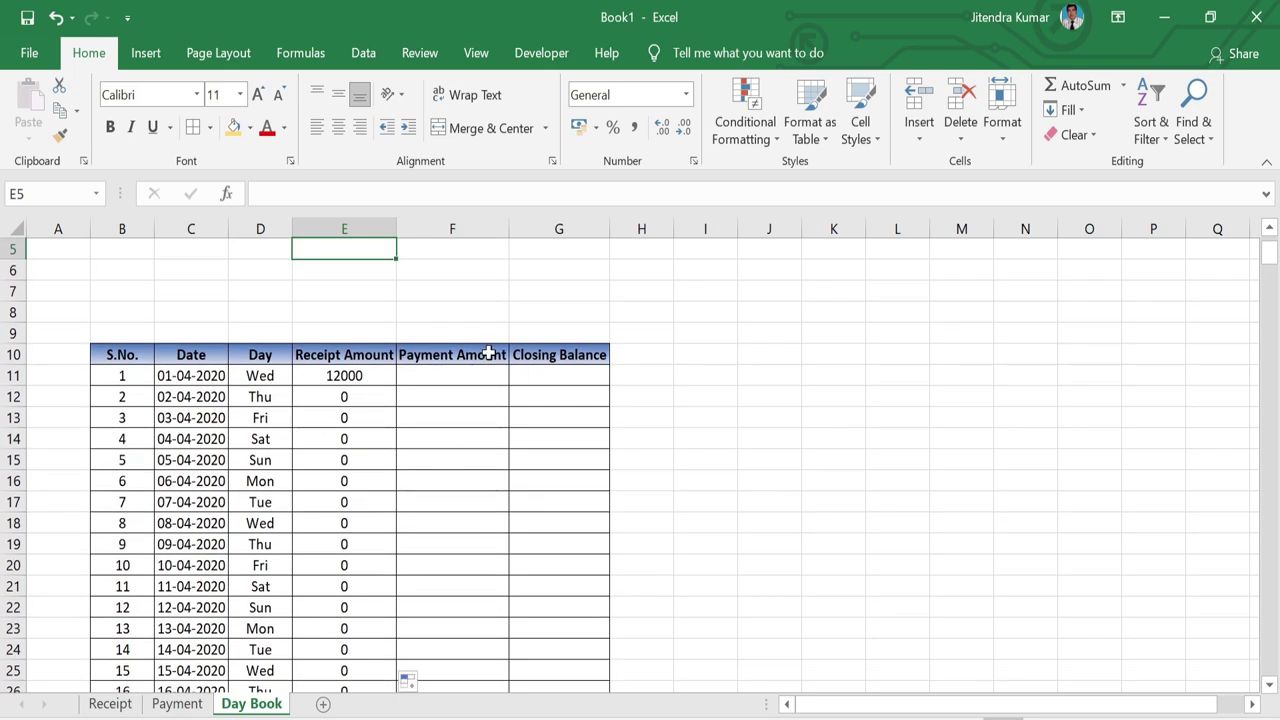
In F11, enter =SUMIF(Table13[Date],'Day Book'!C11,Table13[Amount]) to total matching Payment amounts
{"action": "left_click", "coordinate": [481, 376]}
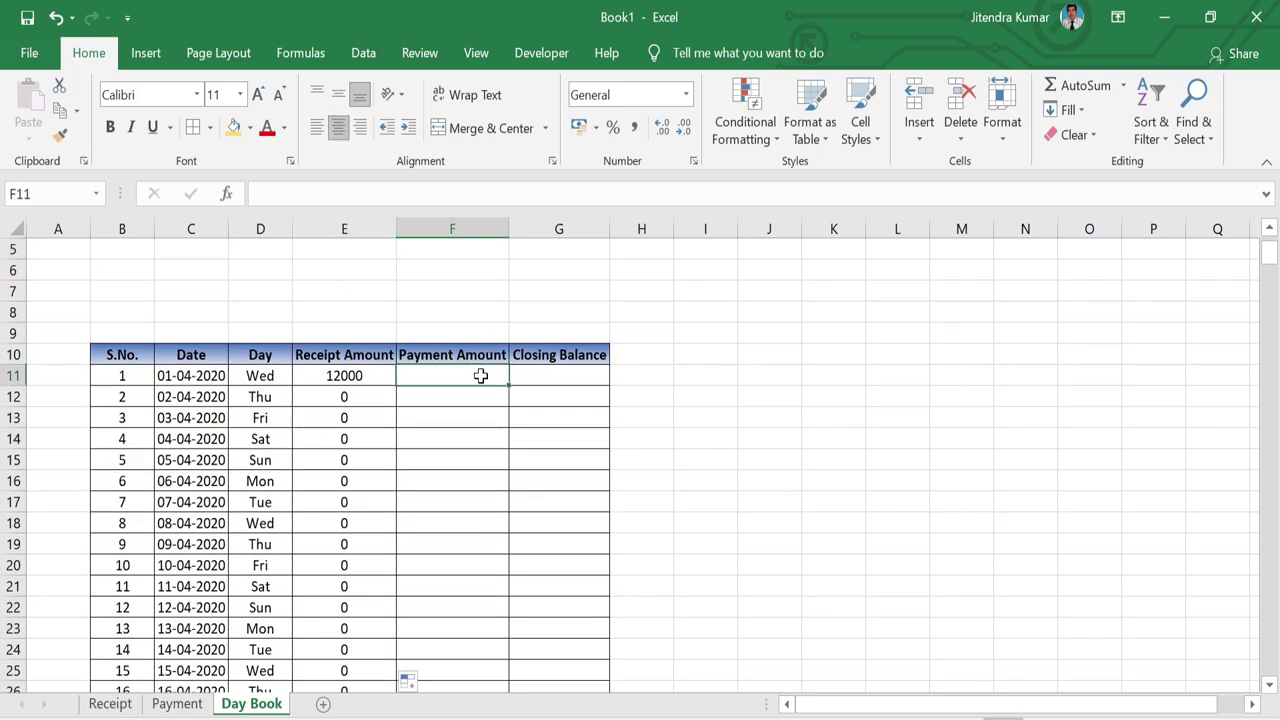
{"action": "type", "text": "=s"}
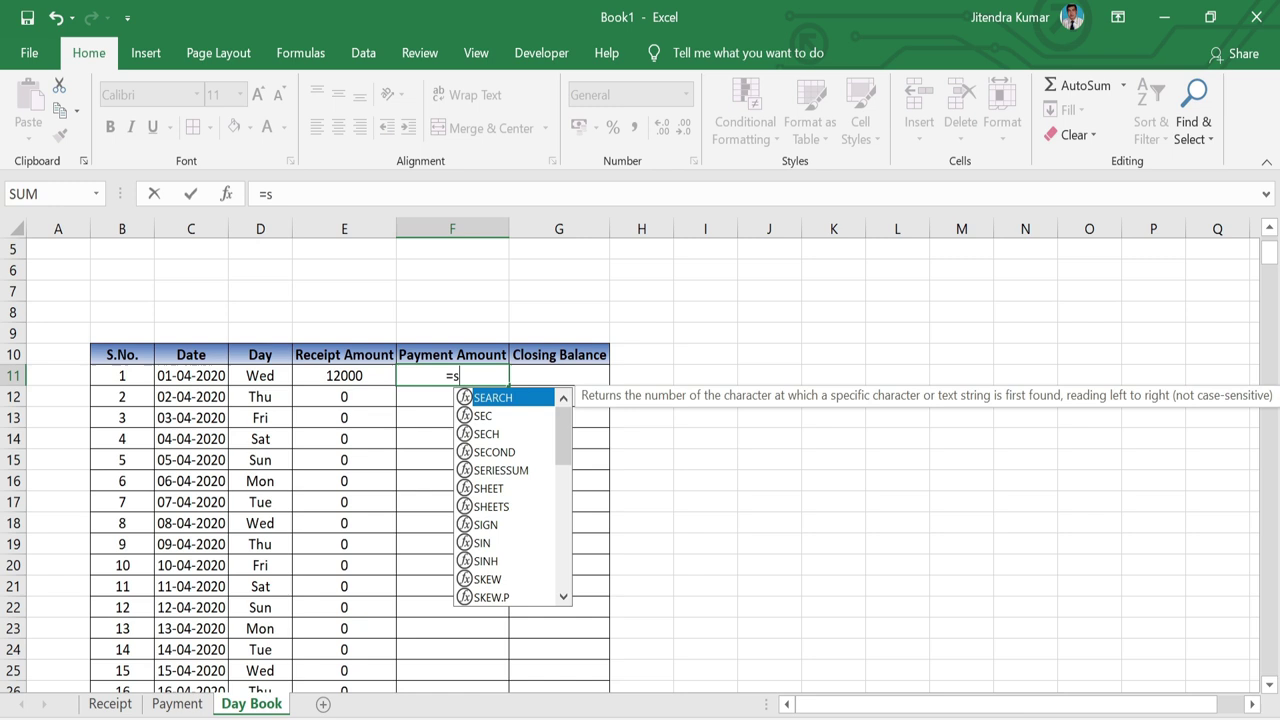
{"action": "type", "text": "um"}
{"action": "double_click", "coordinate": [504, 416]}
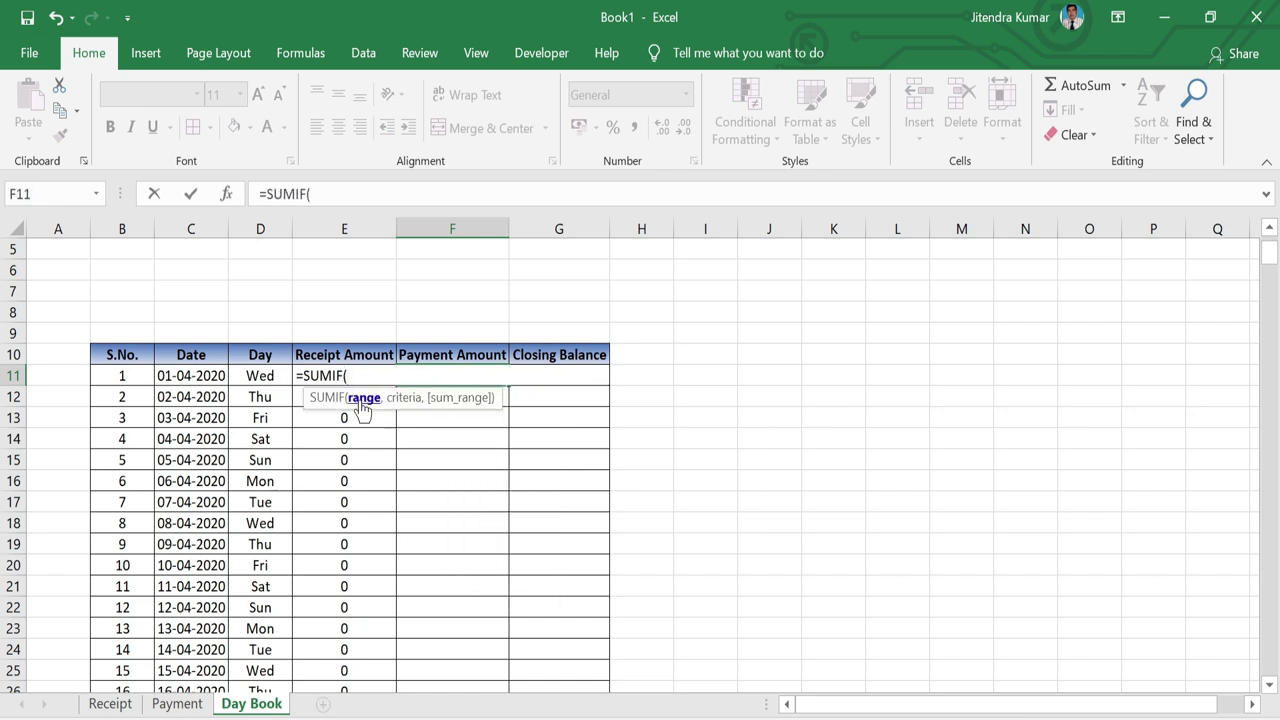
{"action": "left_click", "coordinate": [178, 704]}
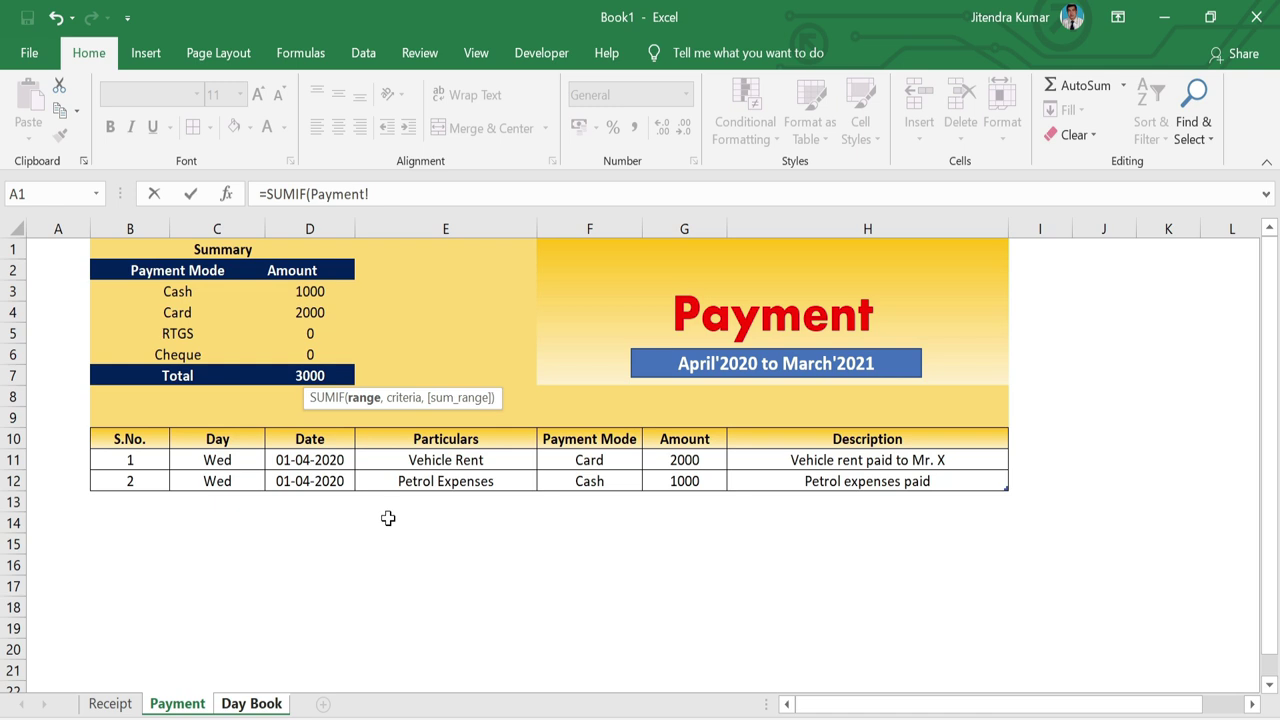
{"action": "left_click_drag", "start_coordinate": [333, 462], "coordinate": [333, 483]}
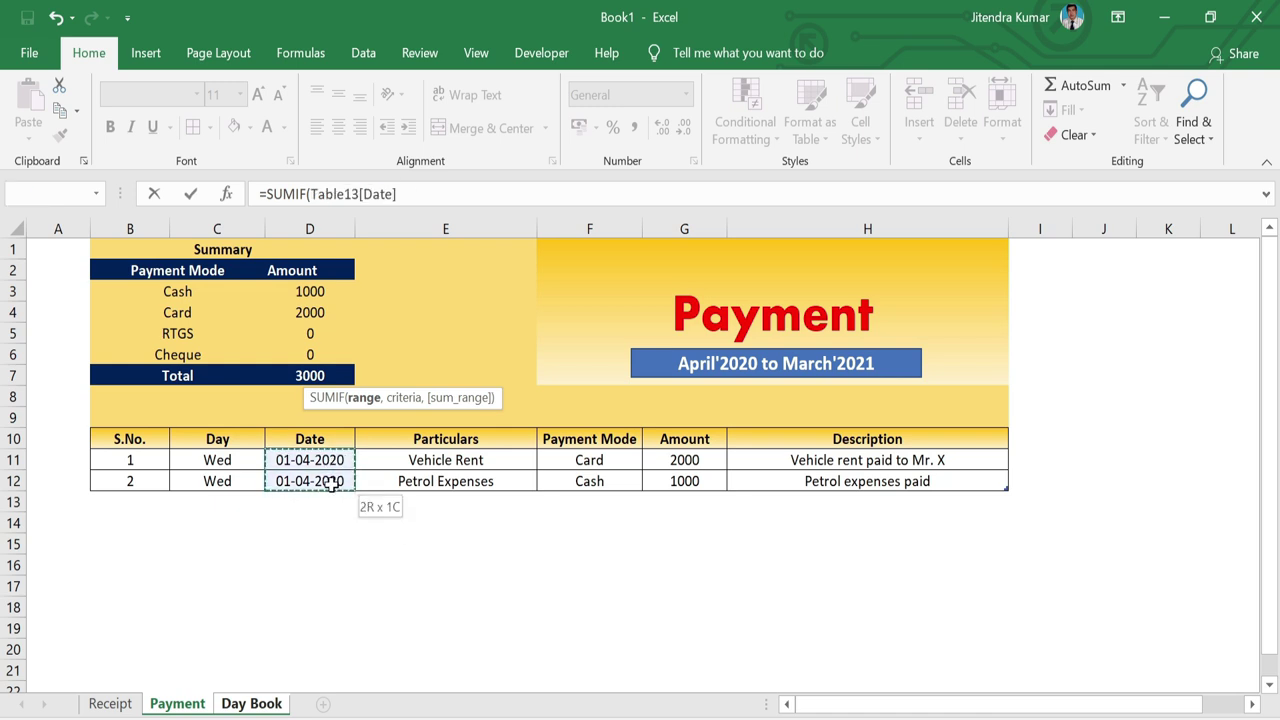
{"action": "type", "text": ","}
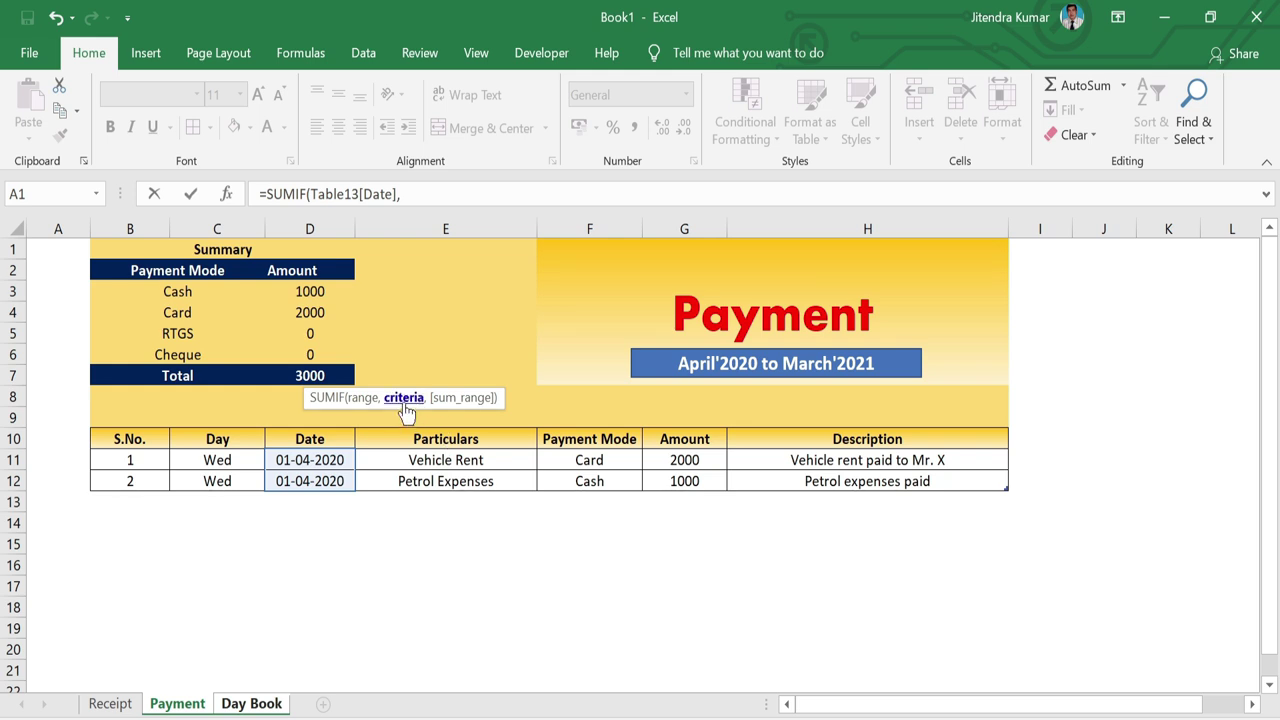
{"action": "left_click", "coordinate": [255, 705]}
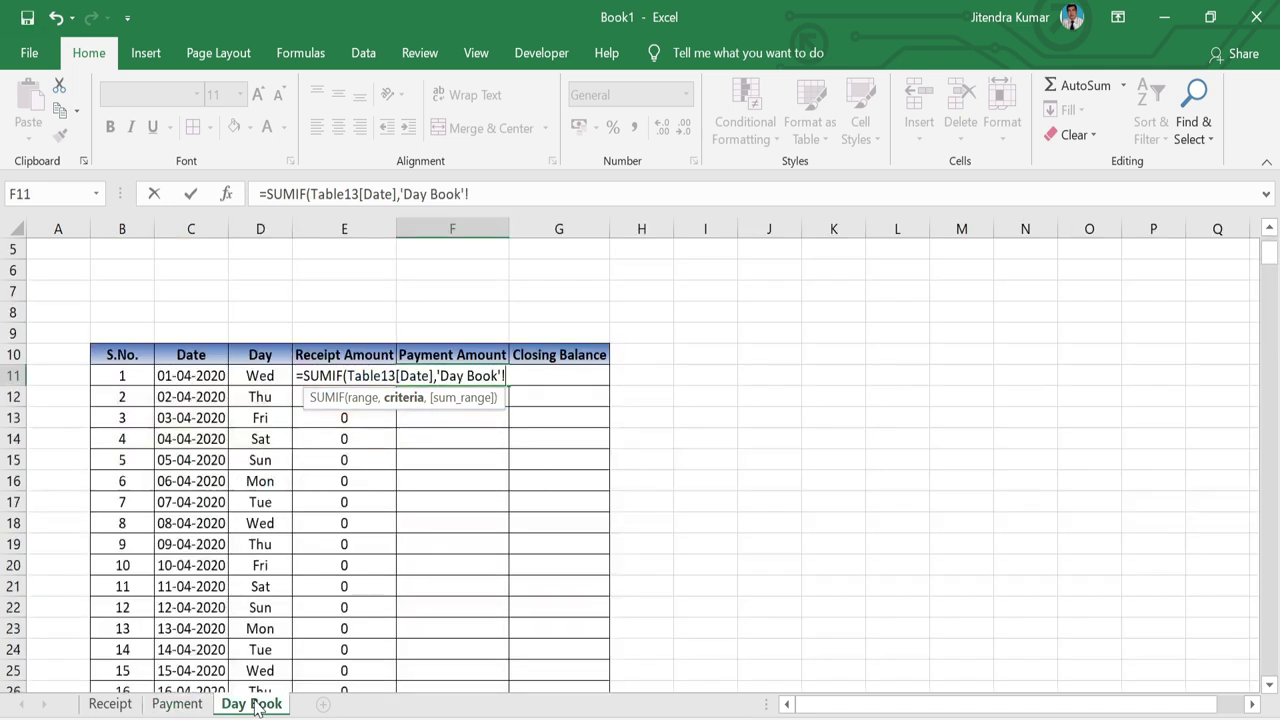
{"action": "left_click", "coordinate": [203, 375]}
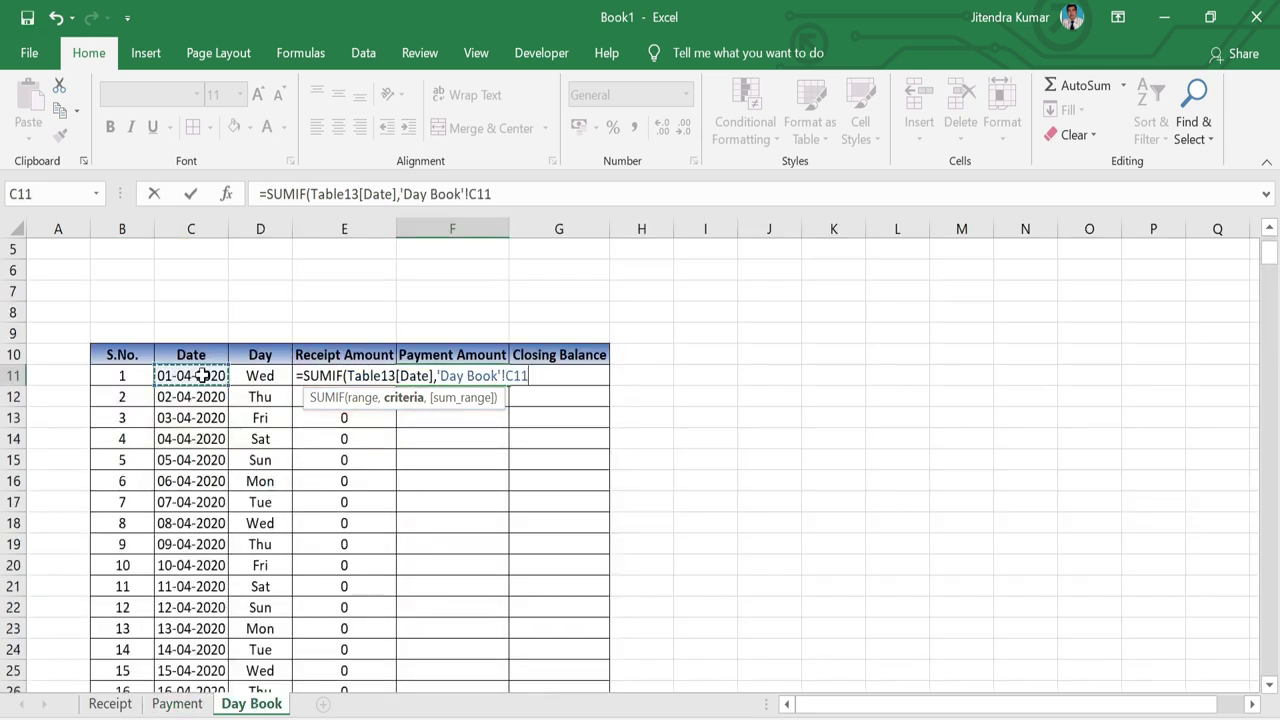
{"action": "type", "text": ","}
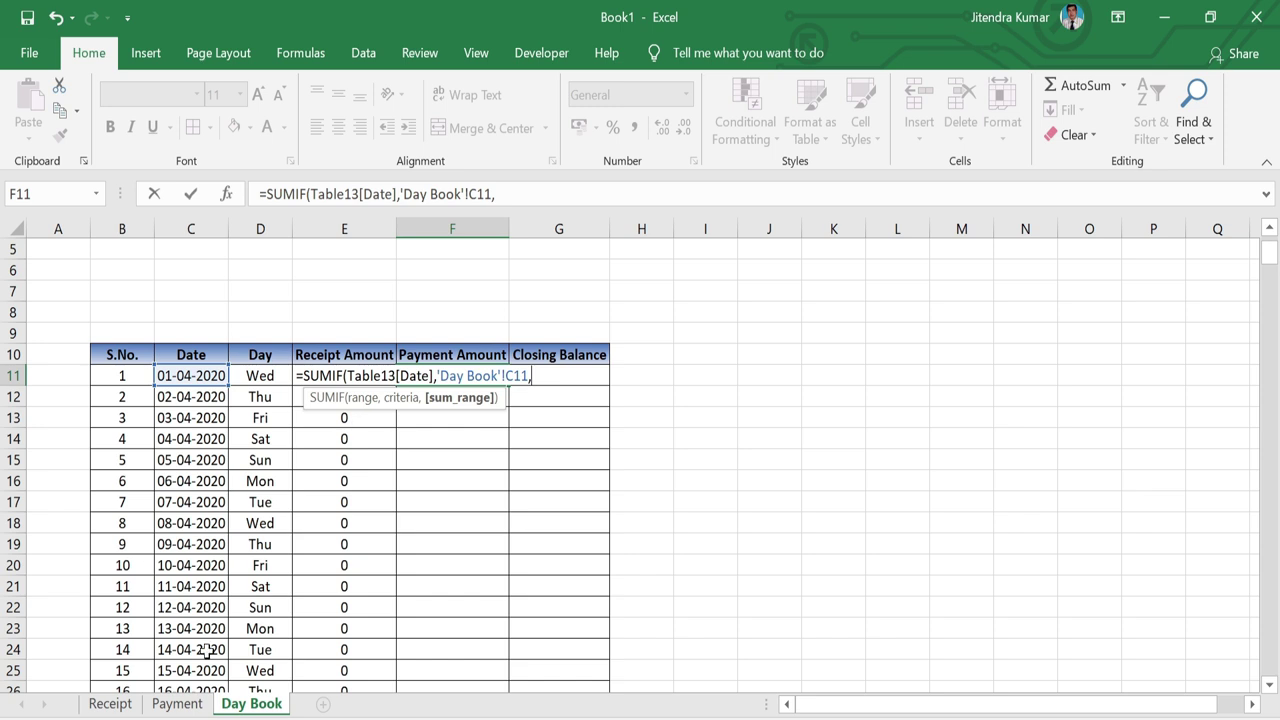
{"action": "left_click", "coordinate": [177, 703]}
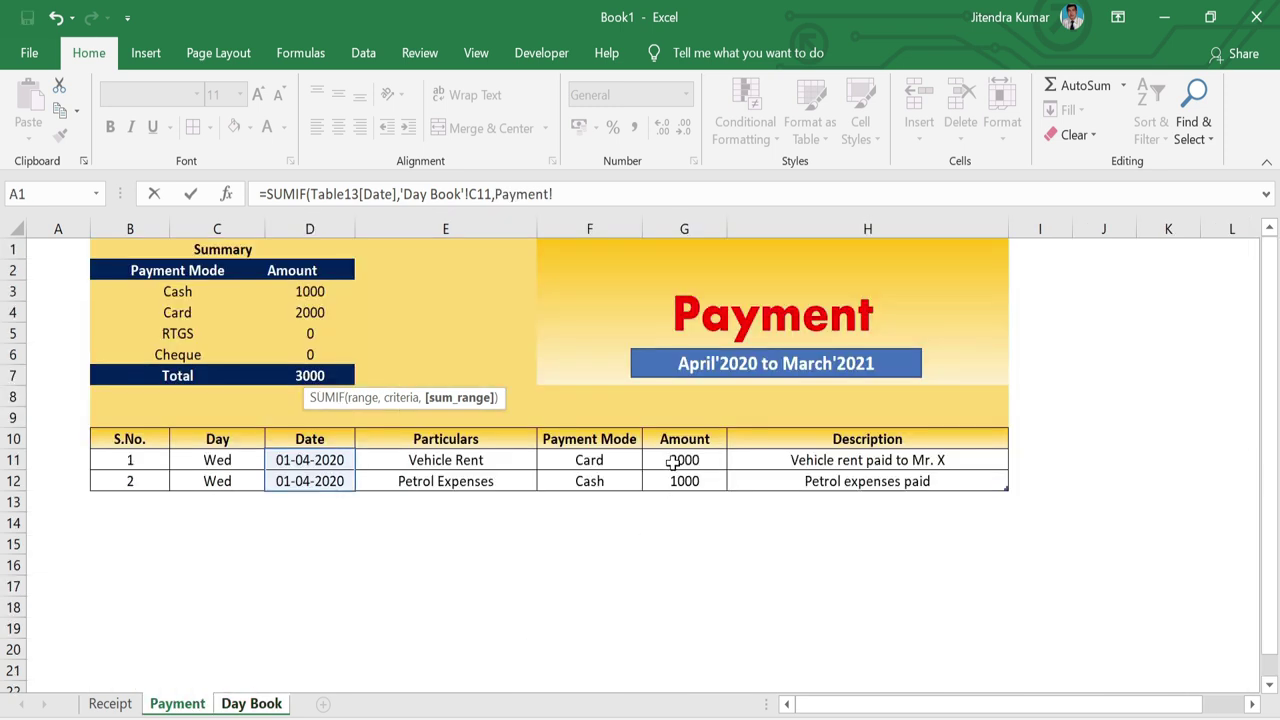
{"action": "left_click_drag", "start_coordinate": [674, 461], "coordinate": [676, 482]}
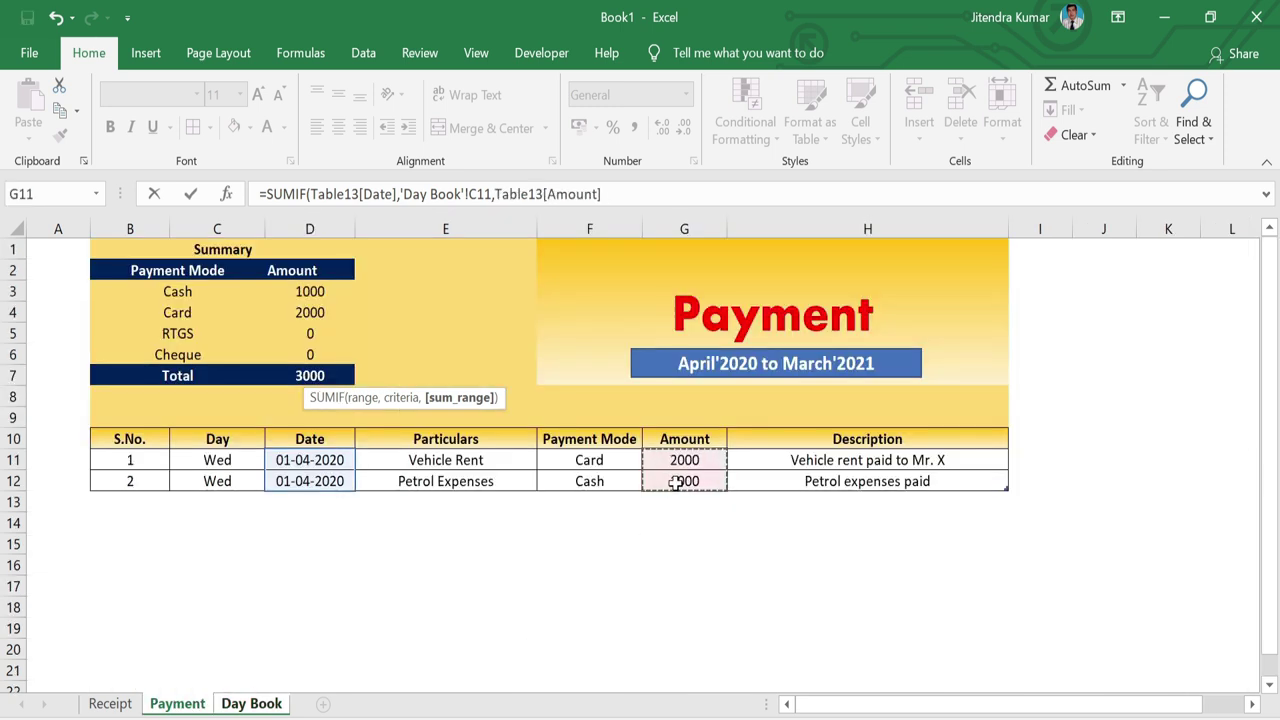
{"action": "type", "text": ")"}
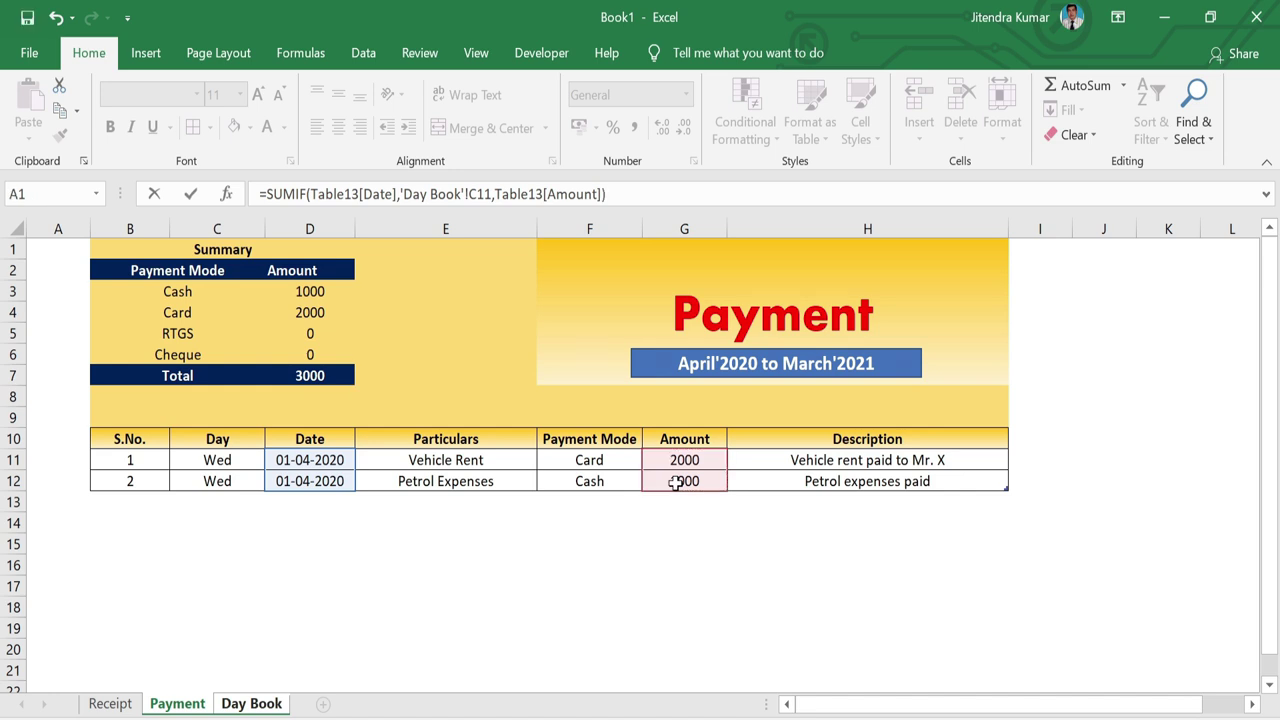
{"action": "key", "text": "Return"}
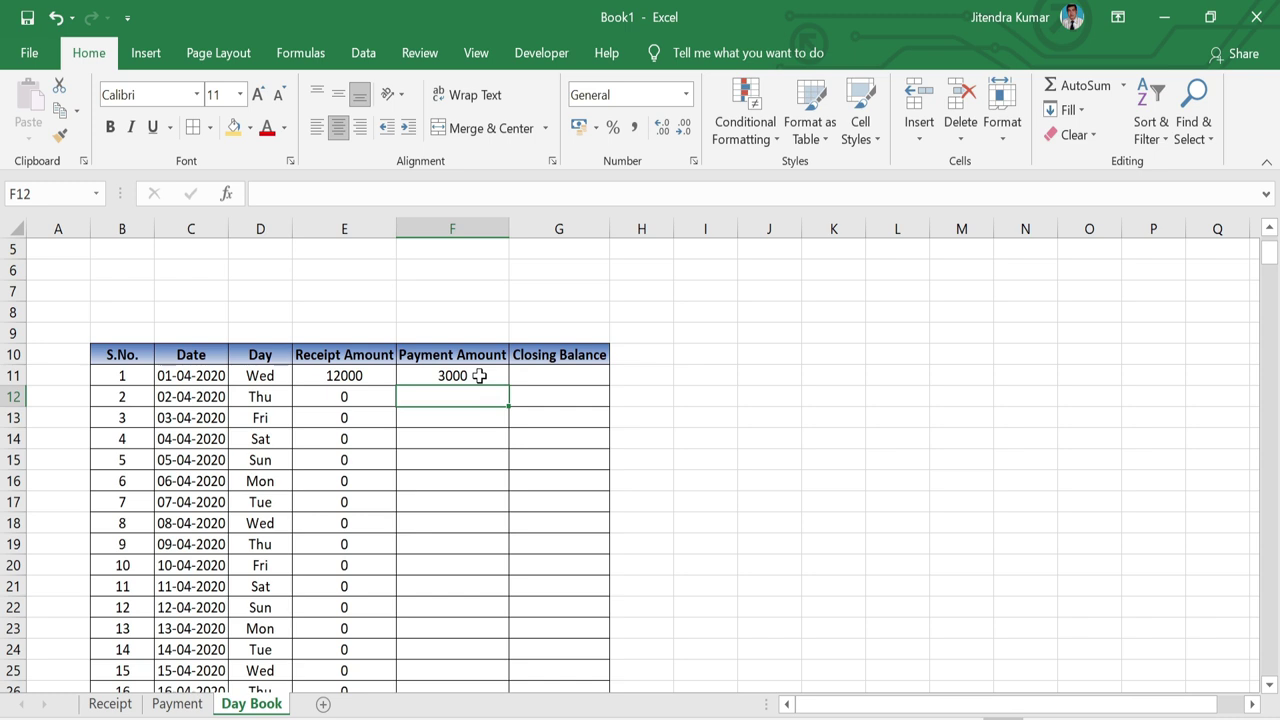
Copy the F11 payment SUMIF formula down to F375 and check the last row
{"action": "left_click", "coordinate": [480, 375]}
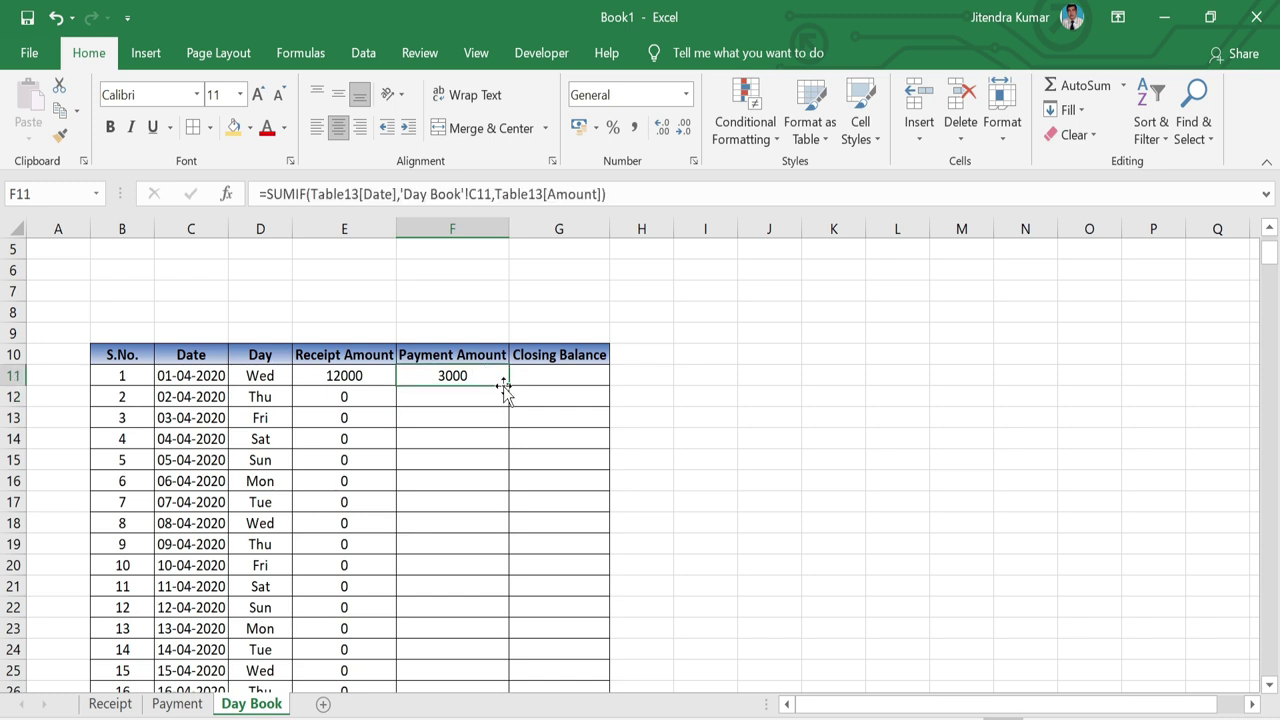
{"action": "double_click", "coordinate": [510, 386]}
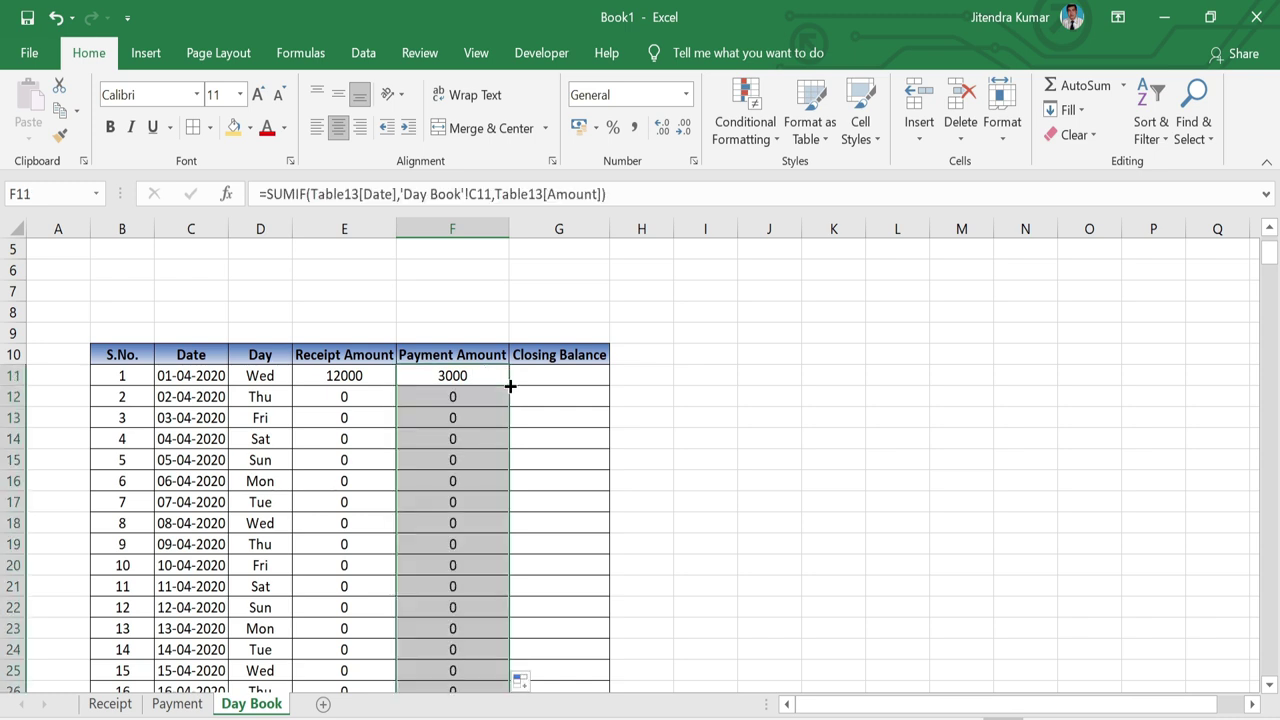
{"action": "left_click", "coordinate": [460, 418]}
{"action": "double_click", "coordinate": [462, 428]}
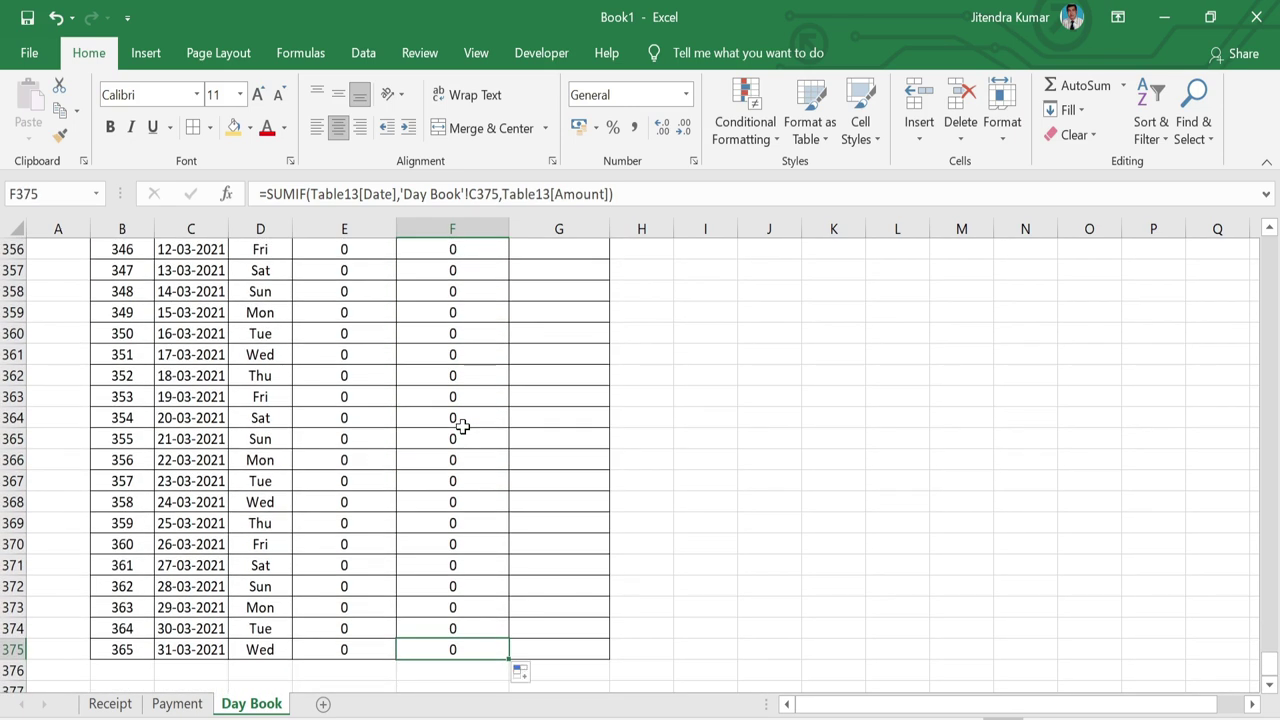
{"action": "double_click", "coordinate": [463, 427]}
Enter =E11-F11 in G11 as the first closing balance, giving 9000
{"action": "left_click", "coordinate": [578, 462]}
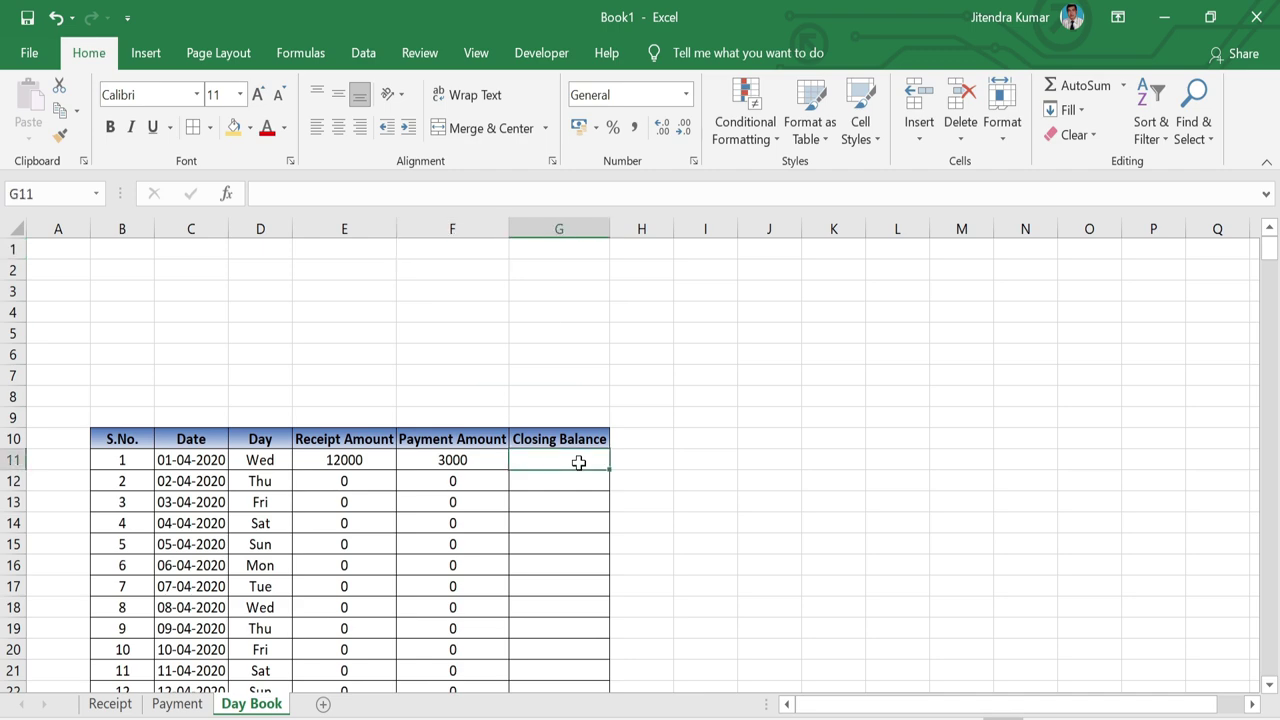
{"action": "type", "text": "="}
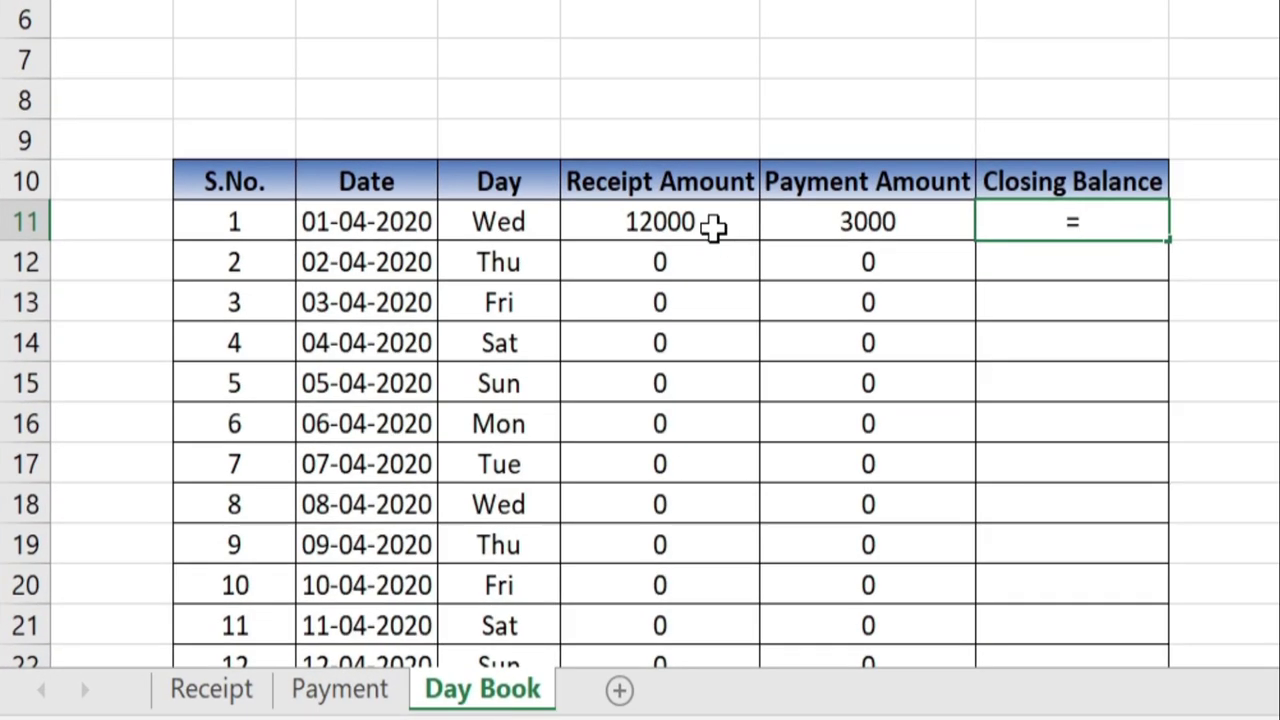
{"action": "left_click", "coordinate": [712, 228]}
{"action": "type", "text": "-"}
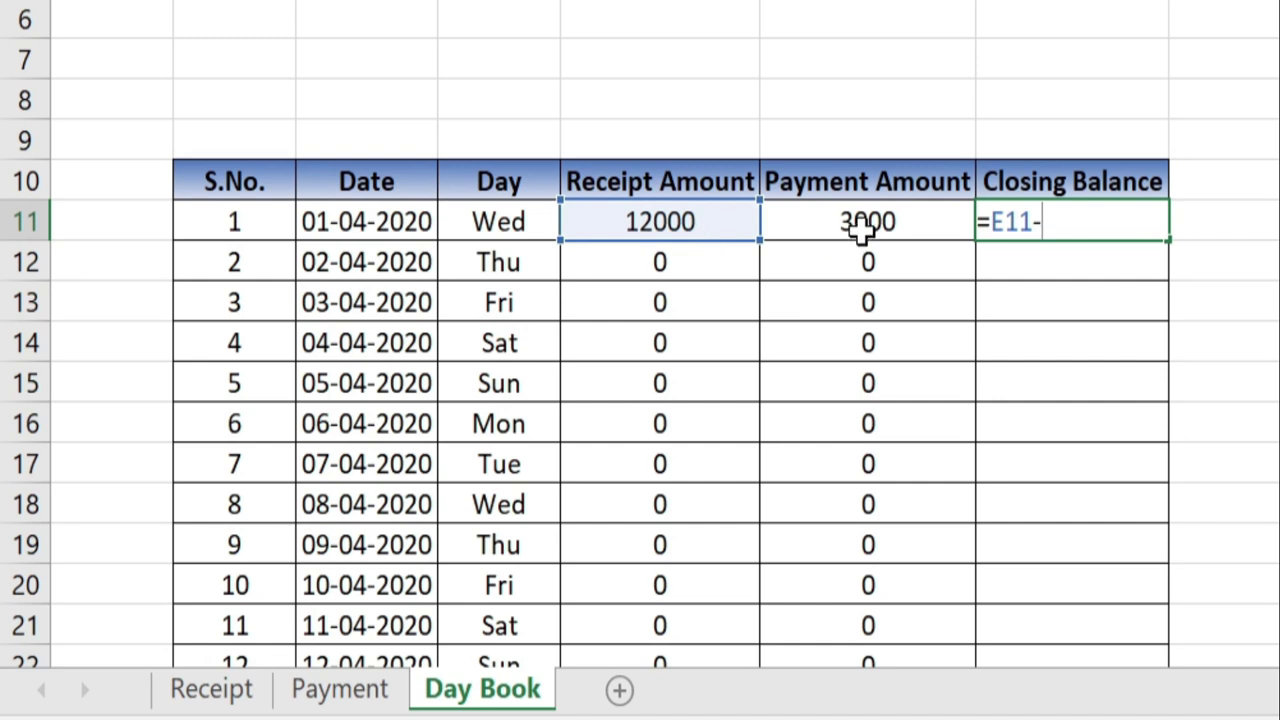
{"action": "left_click", "coordinate": [857, 228]}
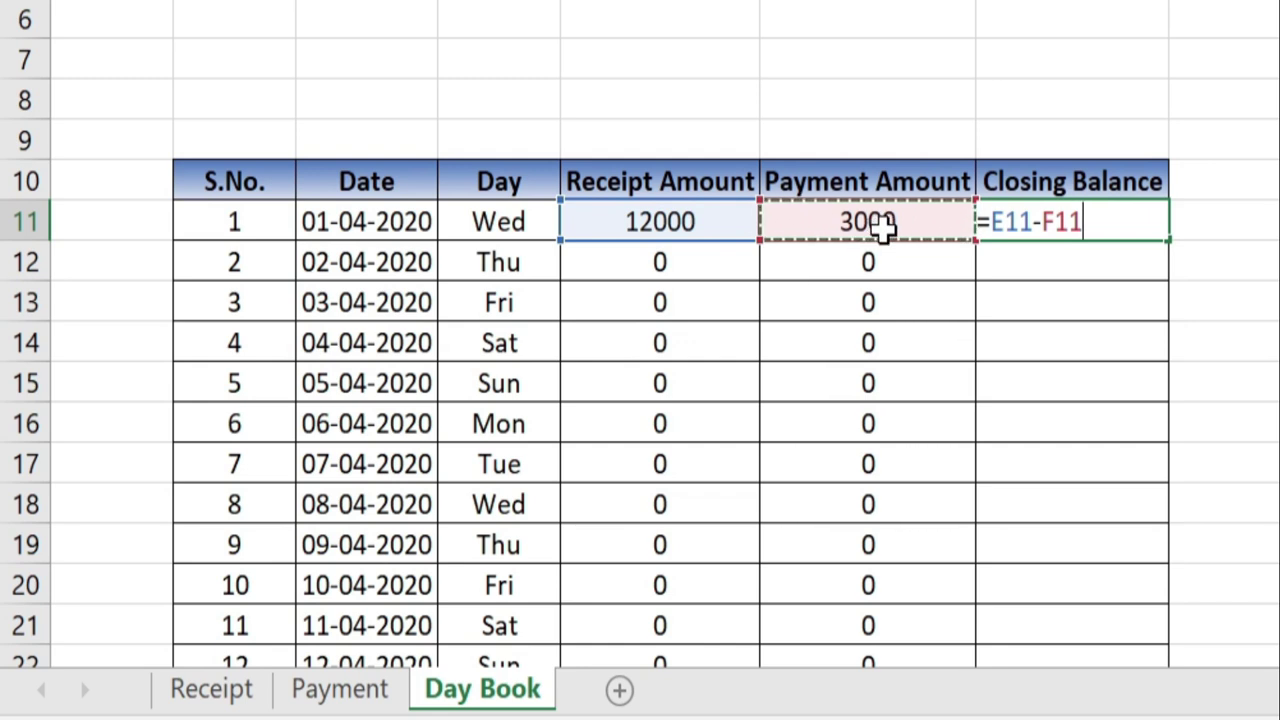
{"action": "key", "text": "Return"}
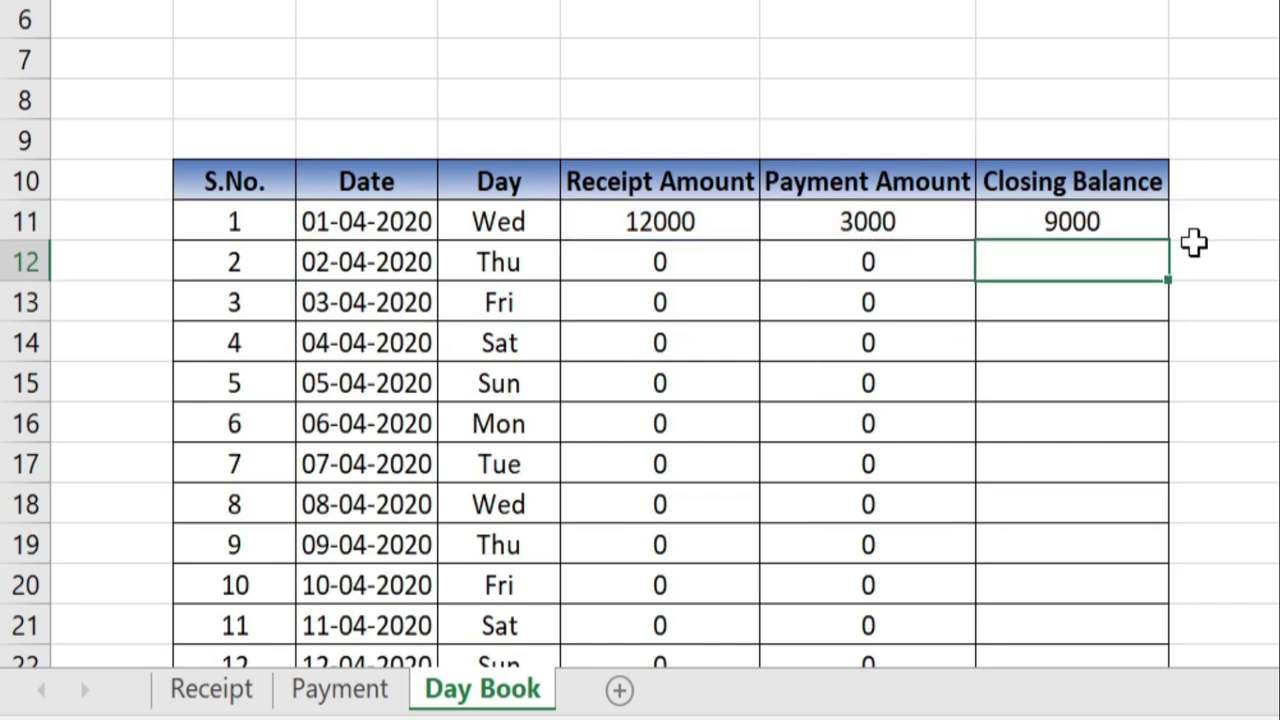
{"action": "left_click", "coordinate": [1108, 222]}
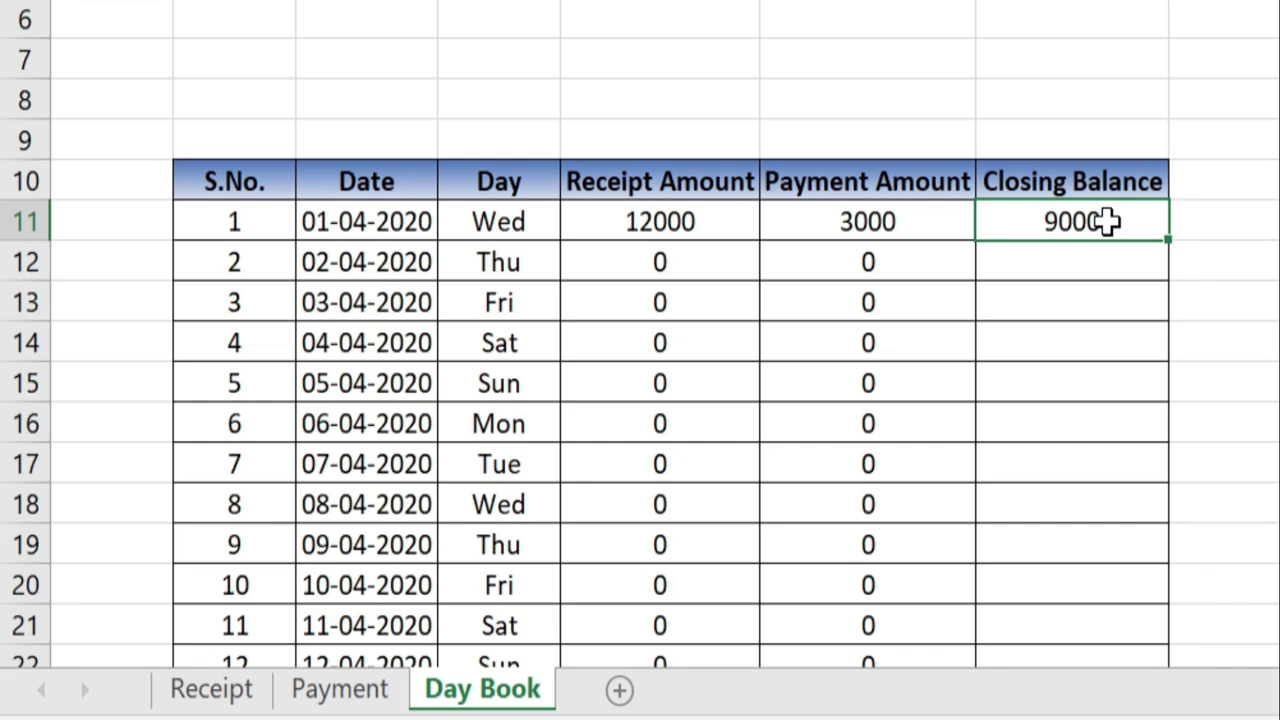
Enter the running balance =G11+E12-F12 in G12
{"action": "left_click", "coordinate": [1085, 267]}
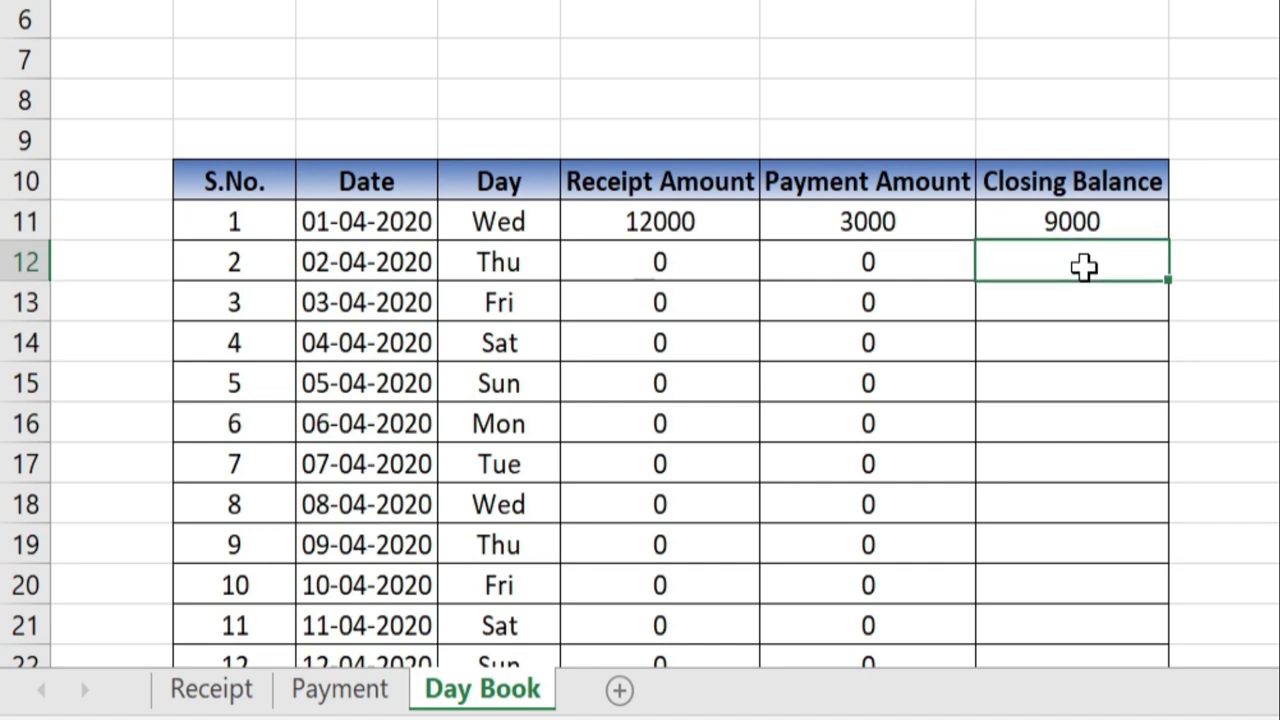
{"action": "type", "text": "="}
{"action": "left_click", "coordinate": [1087, 218]}
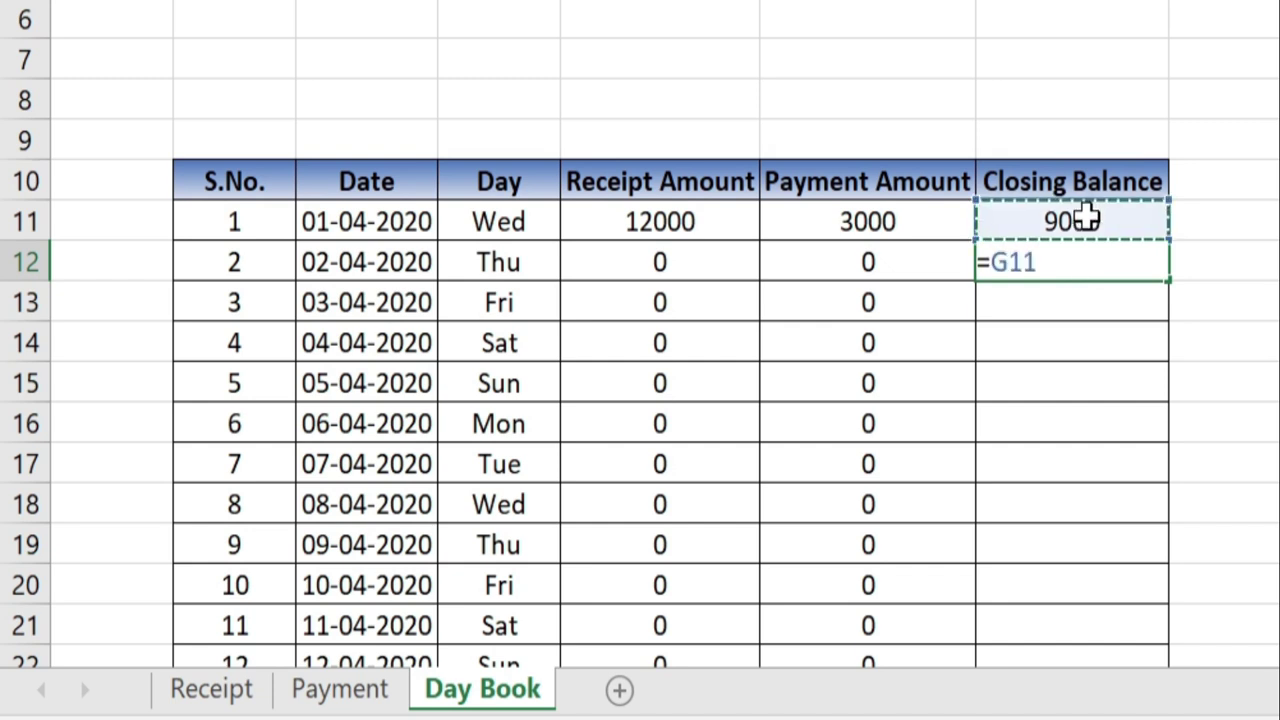
{"action": "type", "text": "+"}
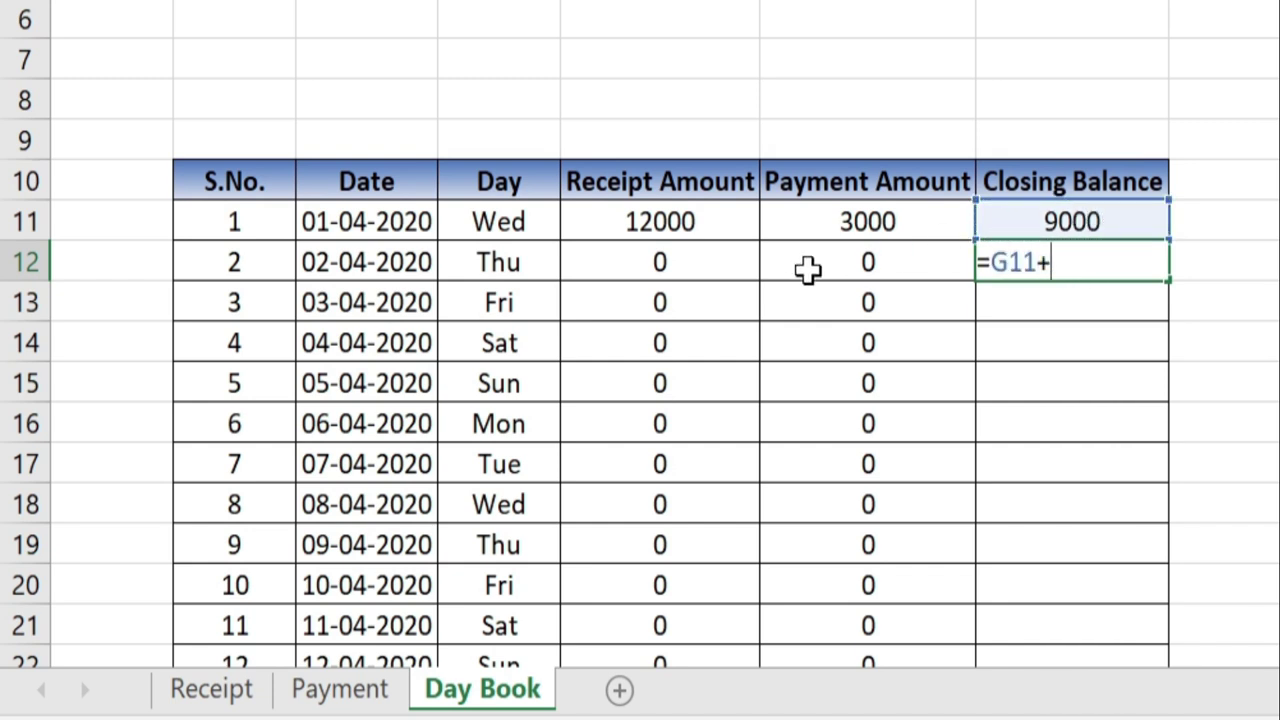
{"action": "left_click", "coordinate": [731, 263]}
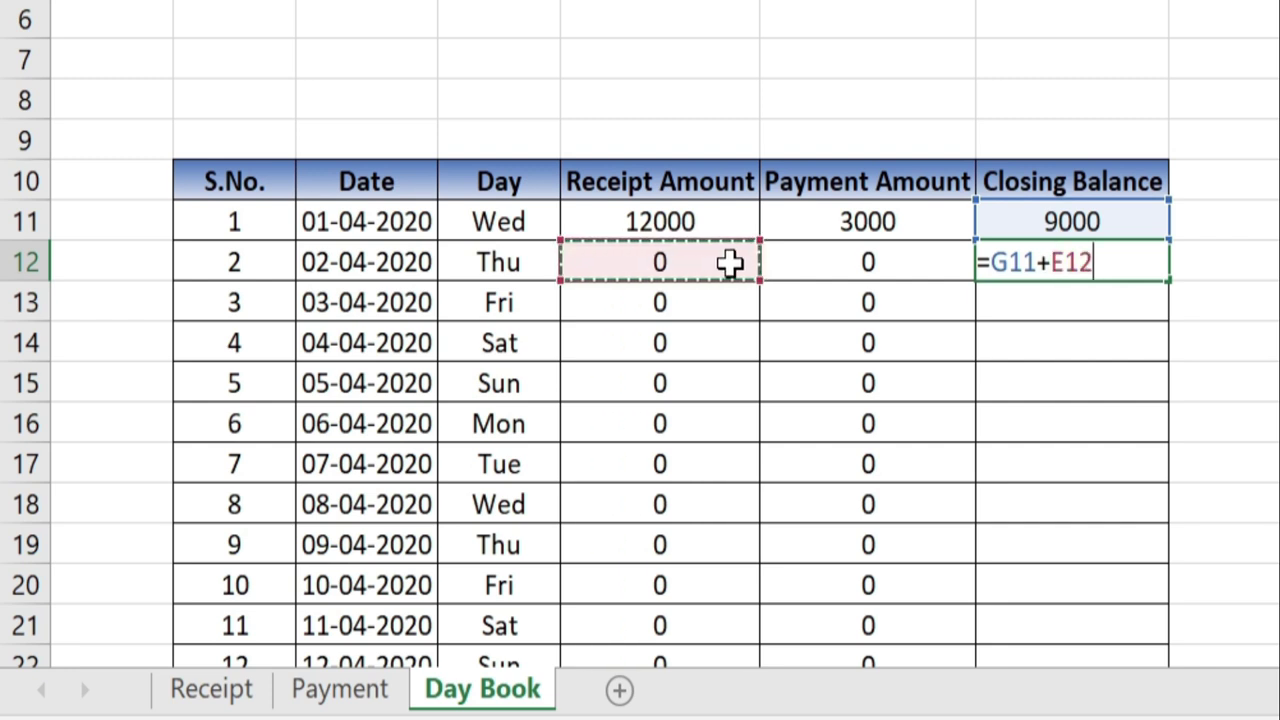
{"action": "type", "text": "-"}
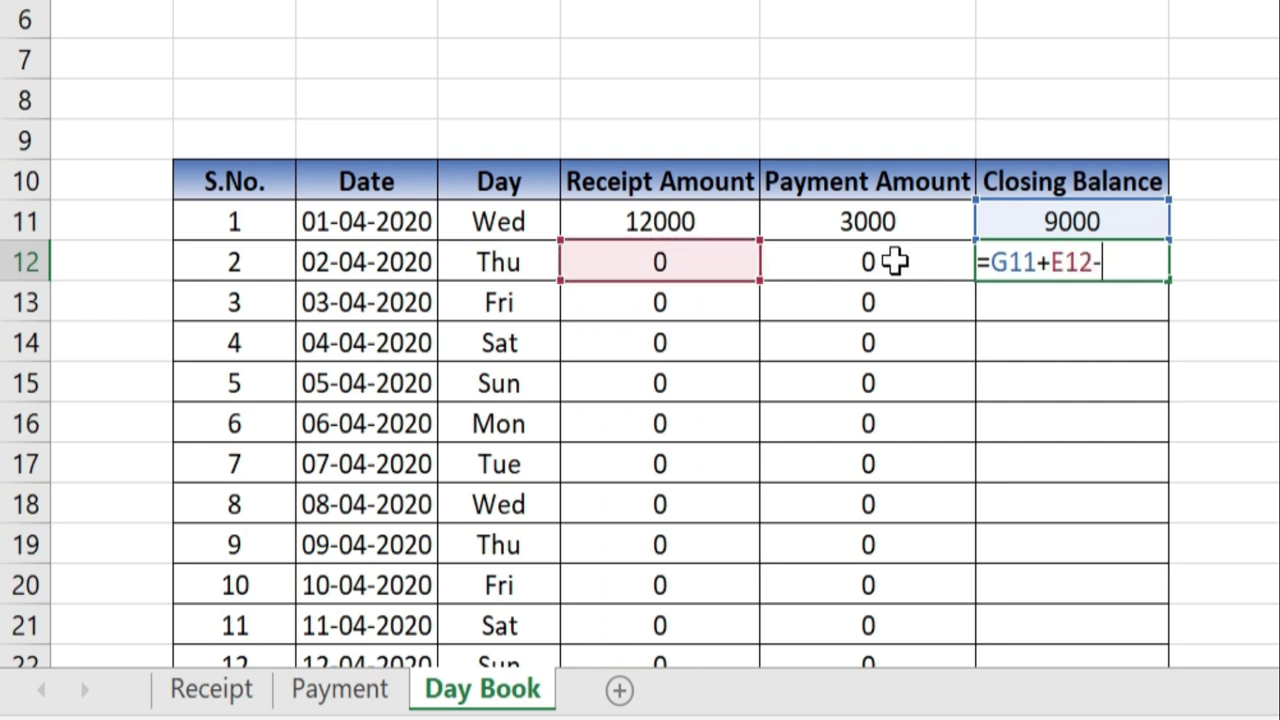
{"action": "left_click", "coordinate": [893, 261]}
{"action": "key", "text": "Return"}
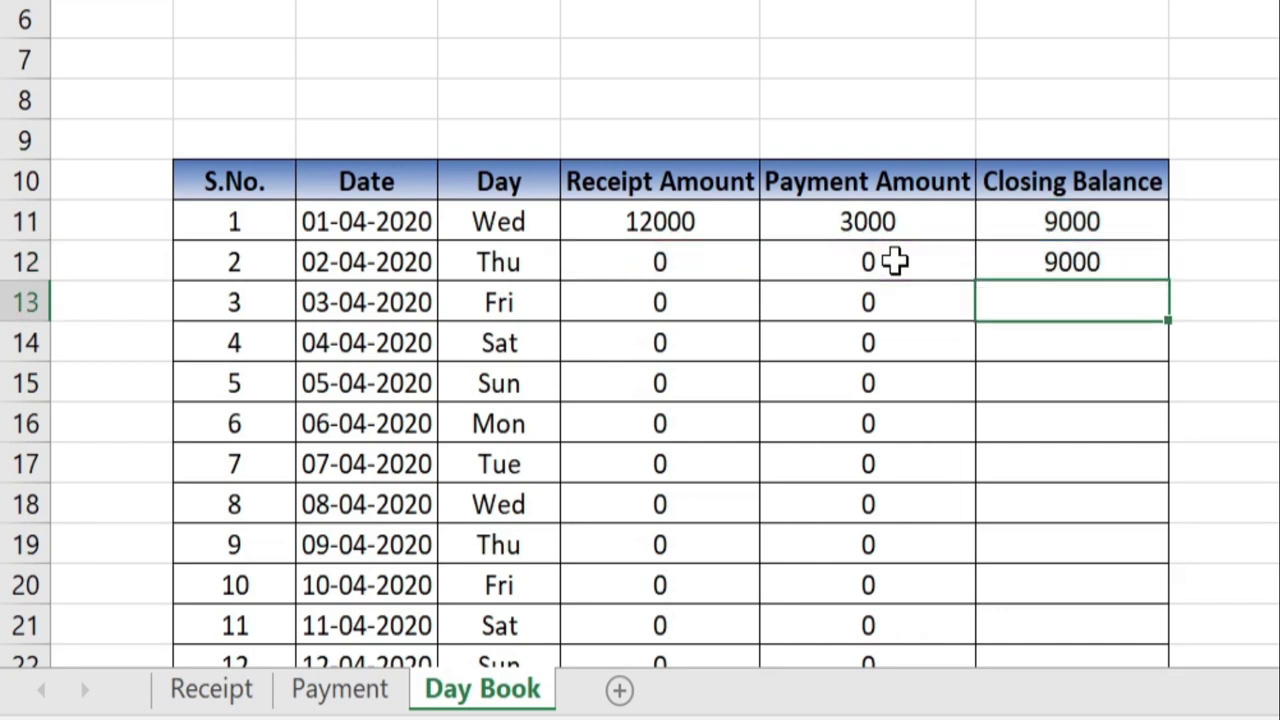
Copy the G12 running balance formula down to G375 and verify the last row
{"action": "left_click", "coordinate": [1140, 254]}
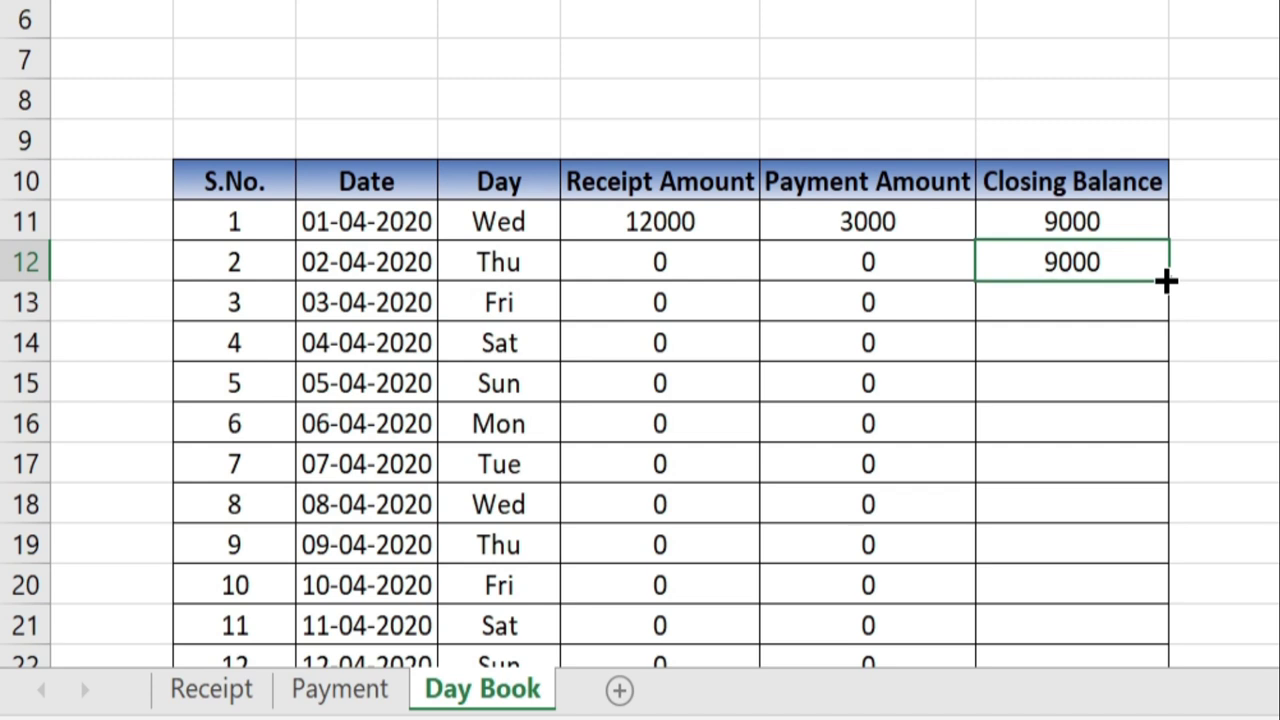
{"action": "double_click", "coordinate": [1166, 281]}
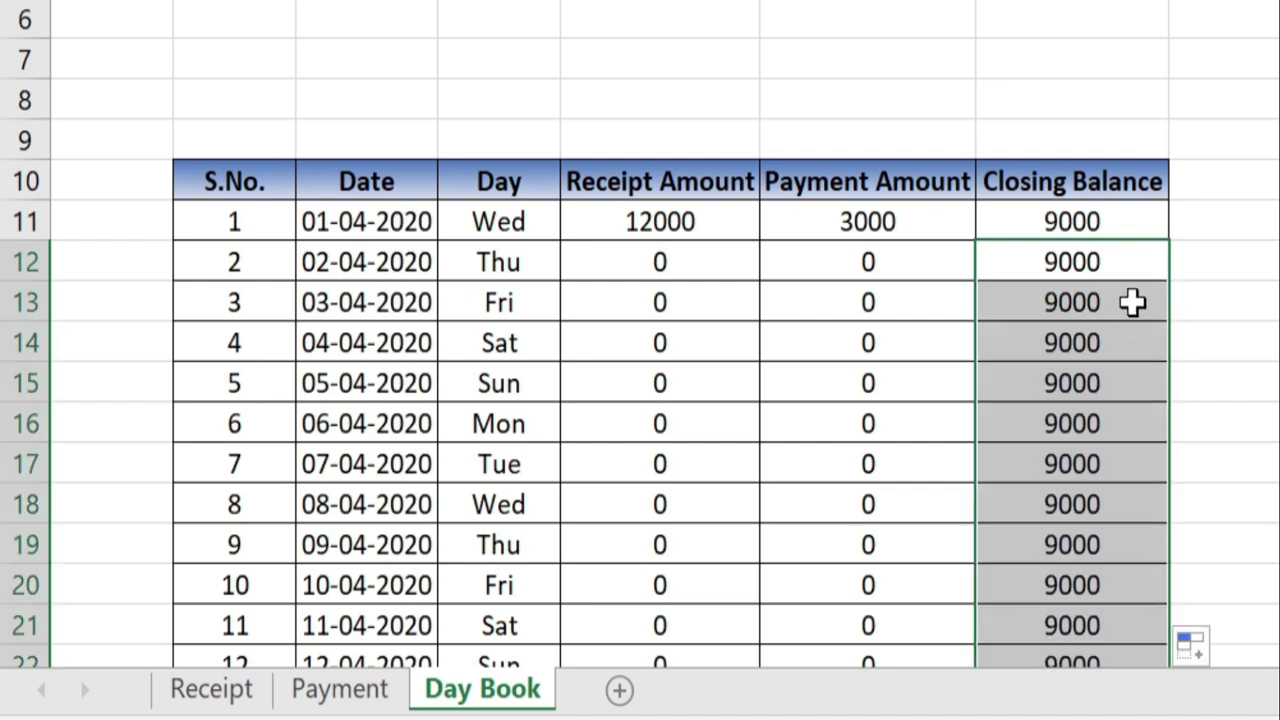
{"action": "left_click", "coordinate": [1128, 304]}
{"action": "key", "text": "ctrl+Down"}
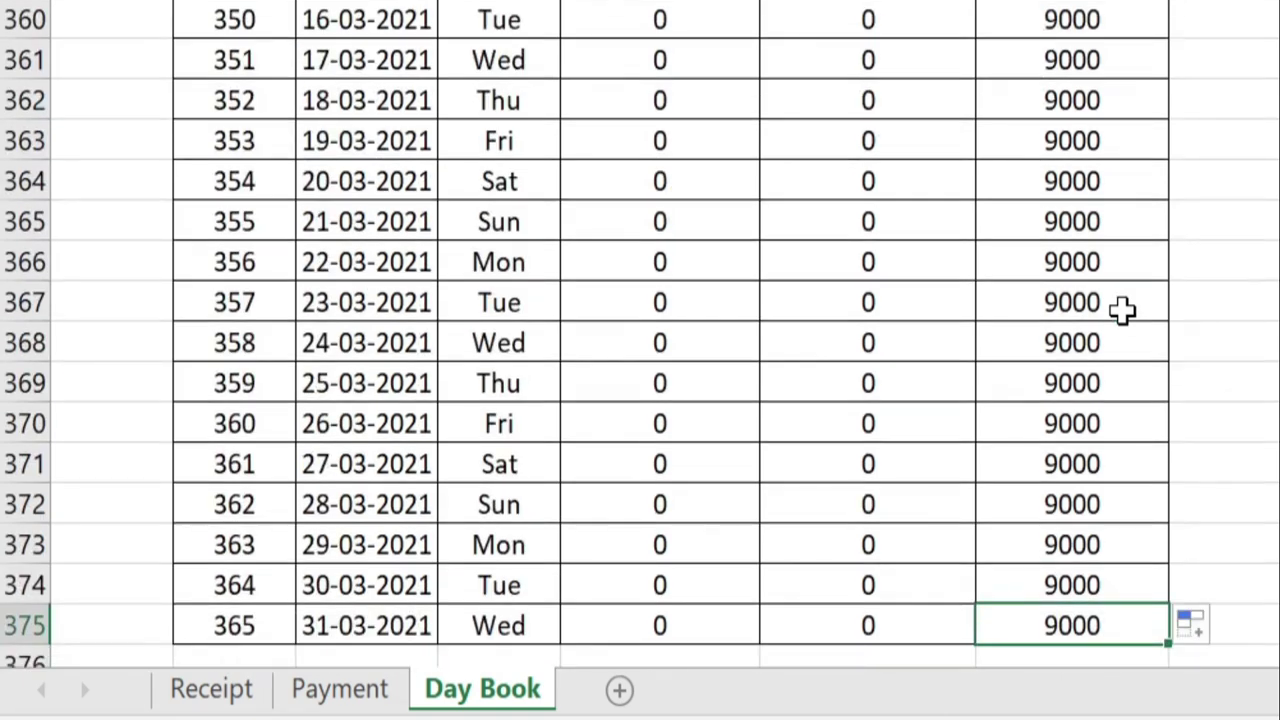
{"action": "key", "text": "ctrl+Up"}
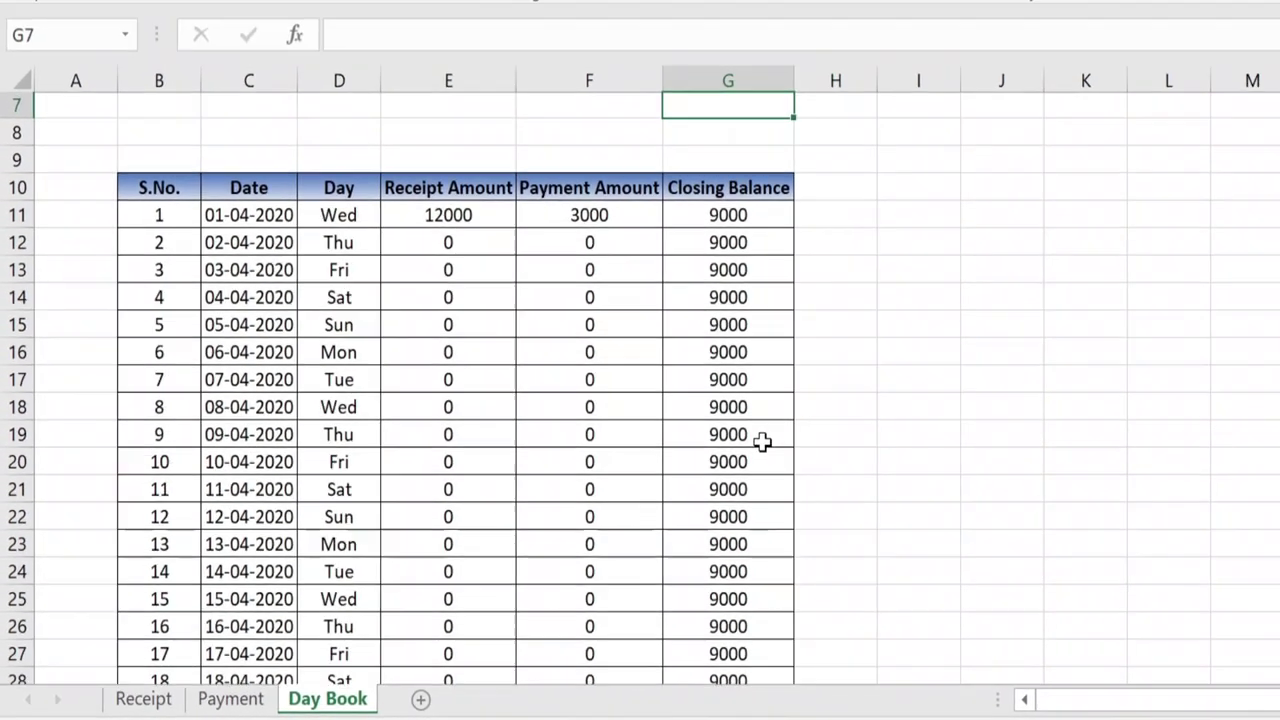
Copy the Receipt, Payment and Closing Balance headers from E10:G10 to E6
{"action": "left_click", "coordinate": [345, 428]}
{"action": "key", "text": "shift+Right"}
{"action": "key", "text": "shift+Right"}
{"action": "key", "text": "ctrl+c"}
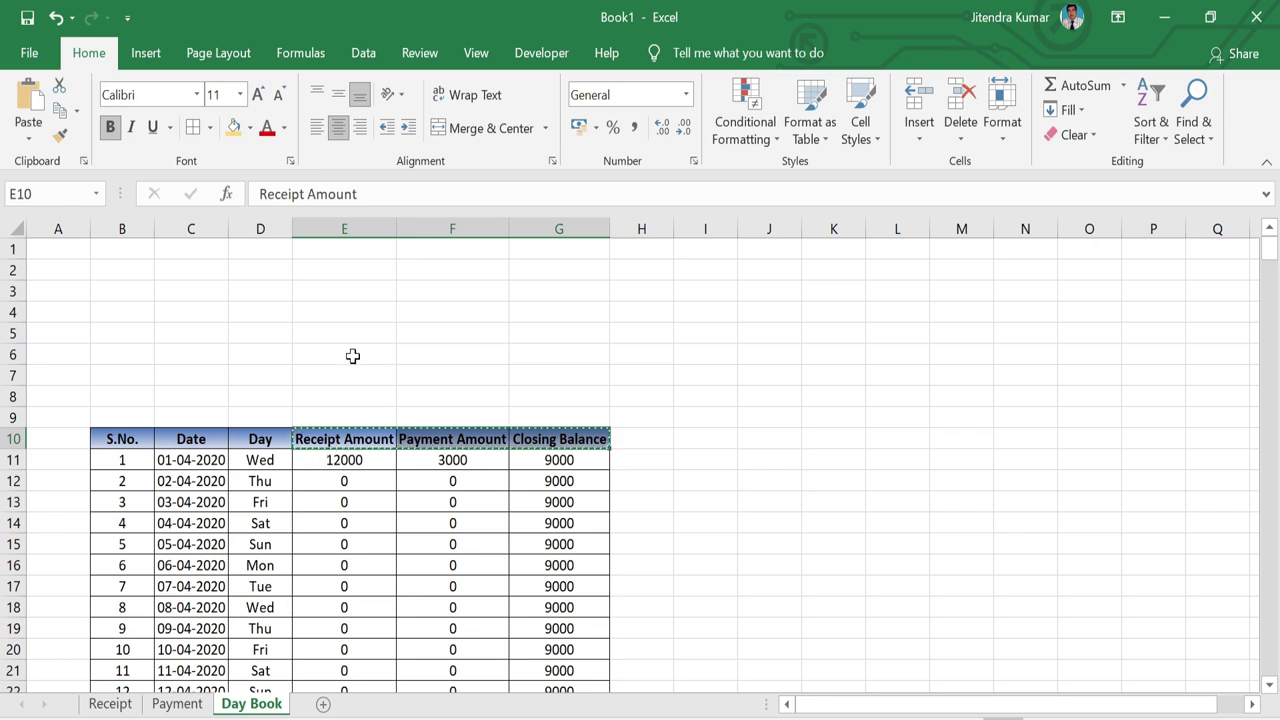
{"action": "left_click", "coordinate": [353, 356]}
{"action": "key", "text": "ctrl+v"}
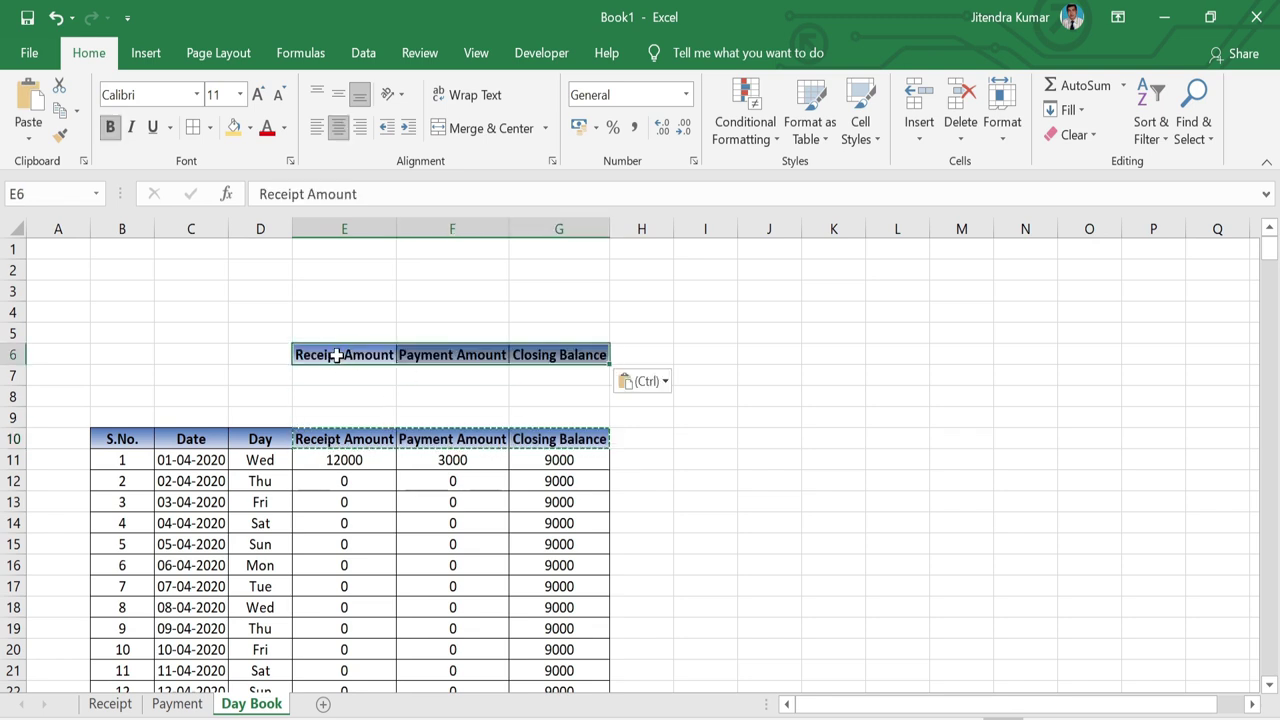
Merge and centre B6:D6 with the heading 'Date', then select the B6:G7 block
{"action": "left_click_drag", "start_coordinate": [122, 355], "coordinate": [251, 356]}
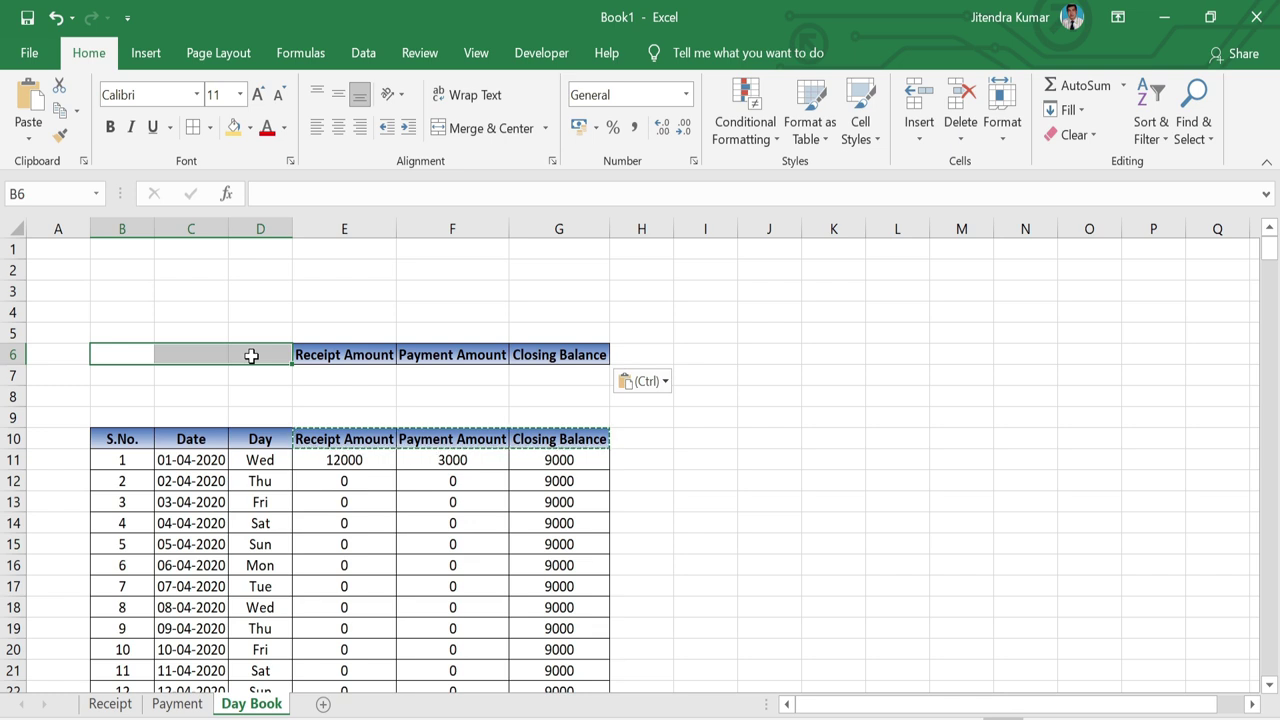
{"action": "left_click", "coordinate": [485, 128]}
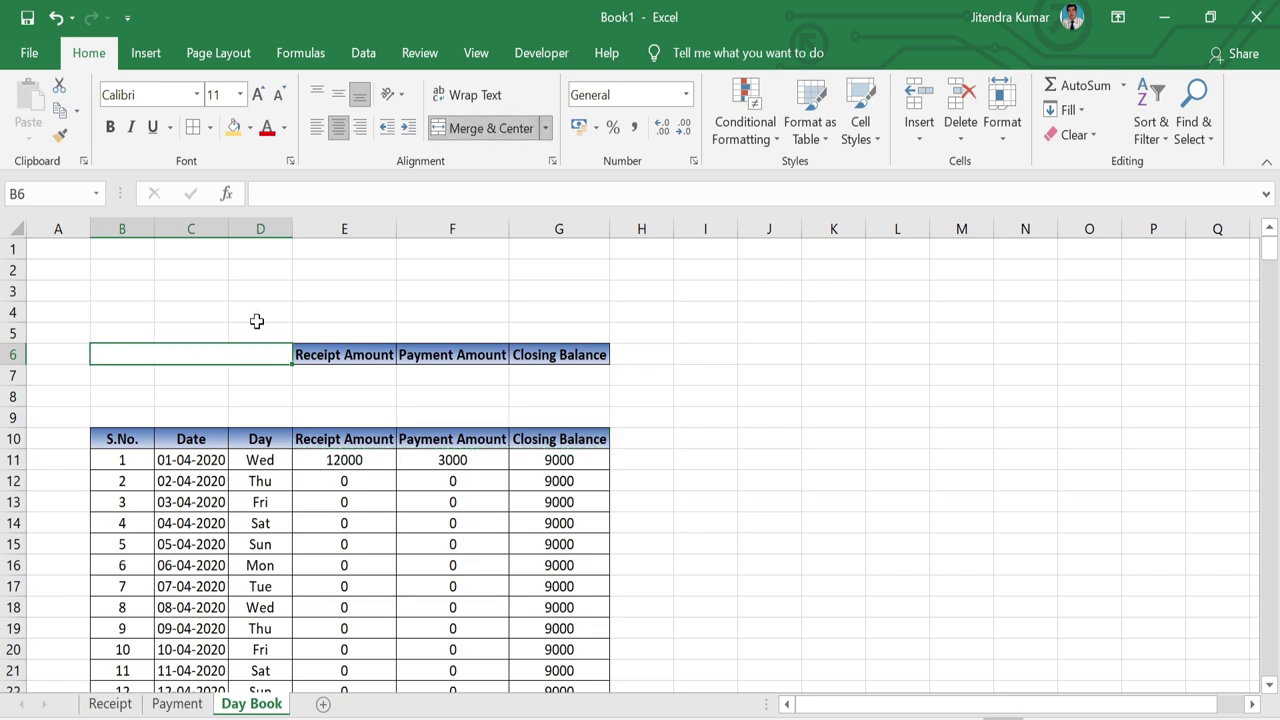
{"action": "type", "text": "Date"}
{"action": "left_click_drag", "start_coordinate": [123, 378], "coordinate": [260, 378]}
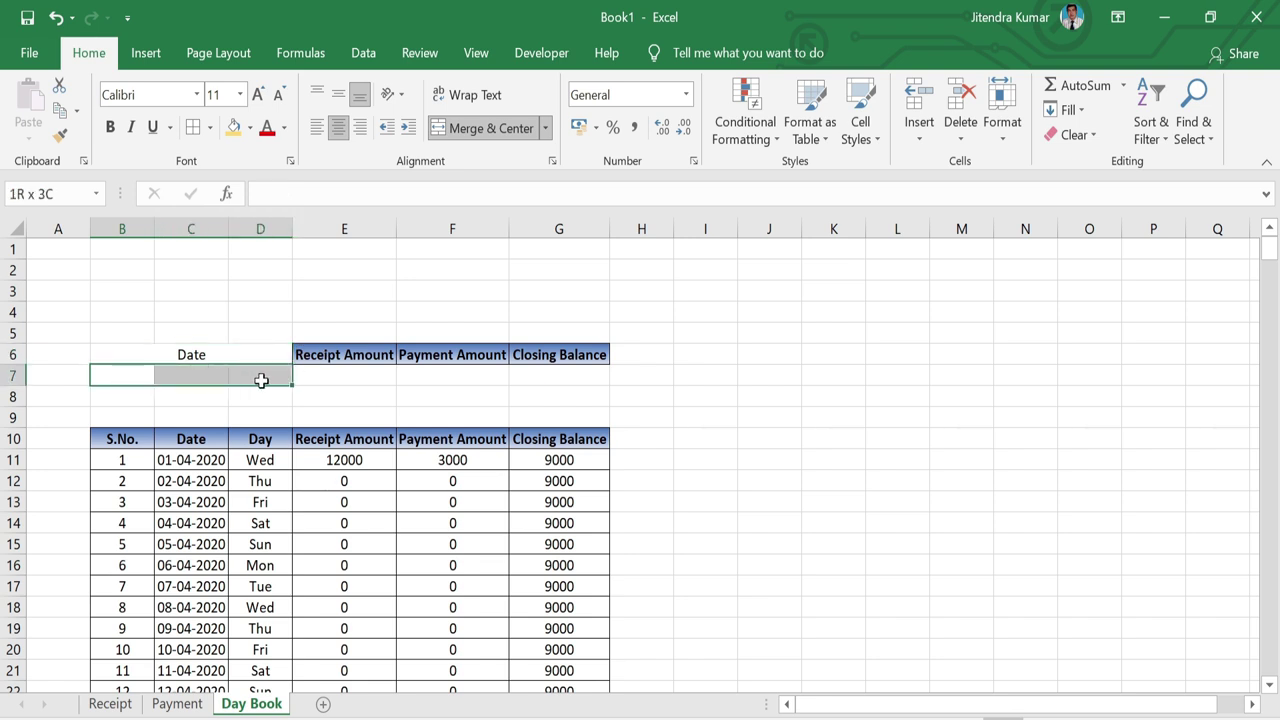
{"action": "left_click_drag", "start_coordinate": [189, 354], "coordinate": [530, 370]}
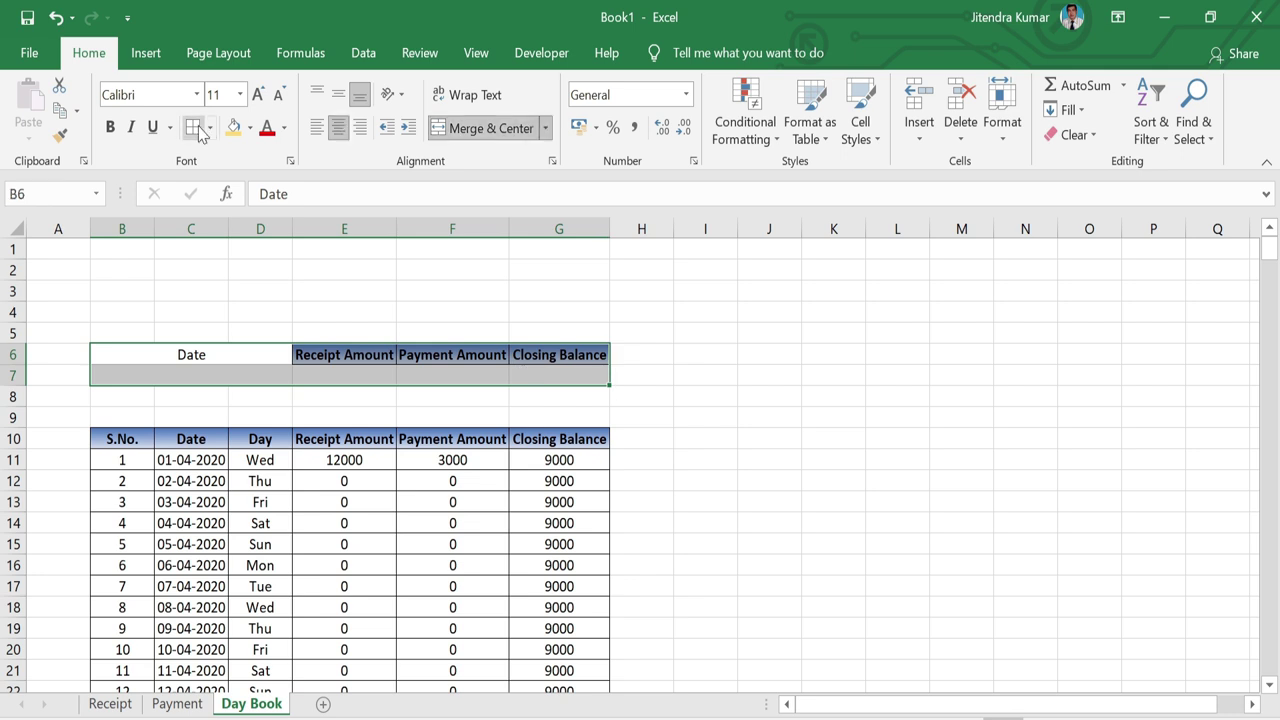
Merge and centre B5:G5 as a bold 'Search By Date' title
{"action": "left_click_drag", "start_coordinate": [120, 333], "coordinate": [565, 327]}
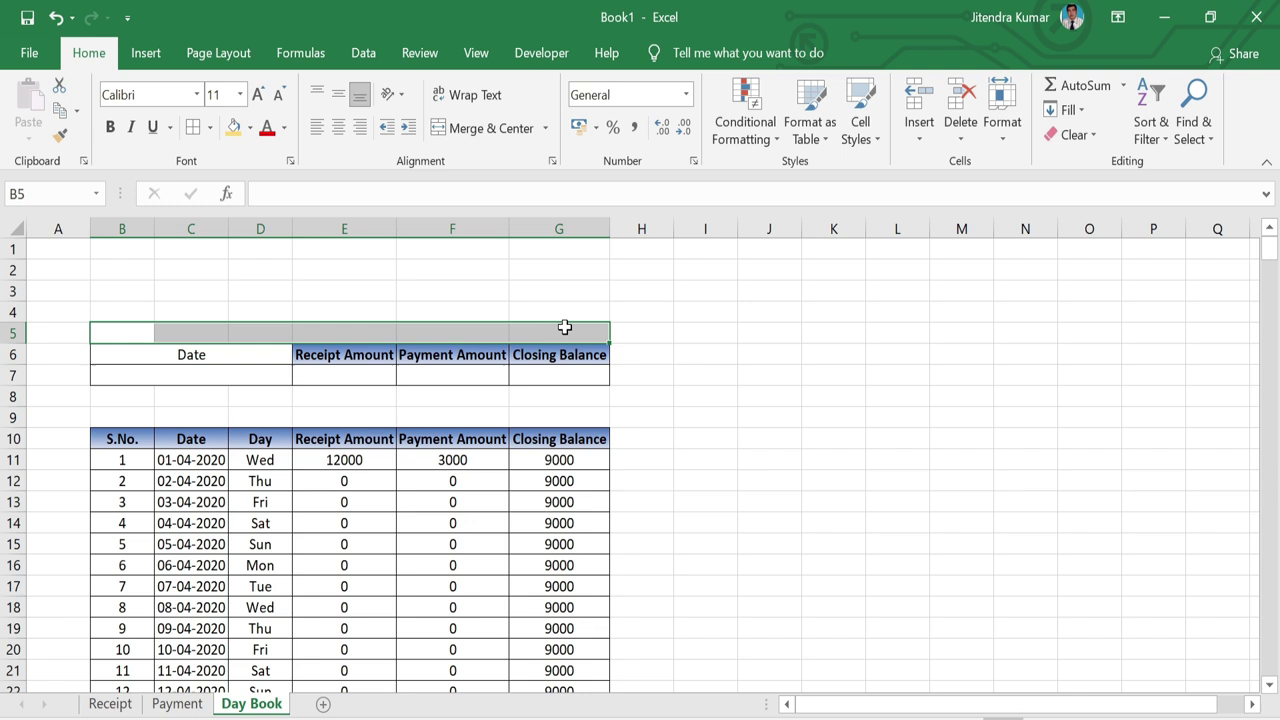
{"action": "left_click", "coordinate": [486, 127]}
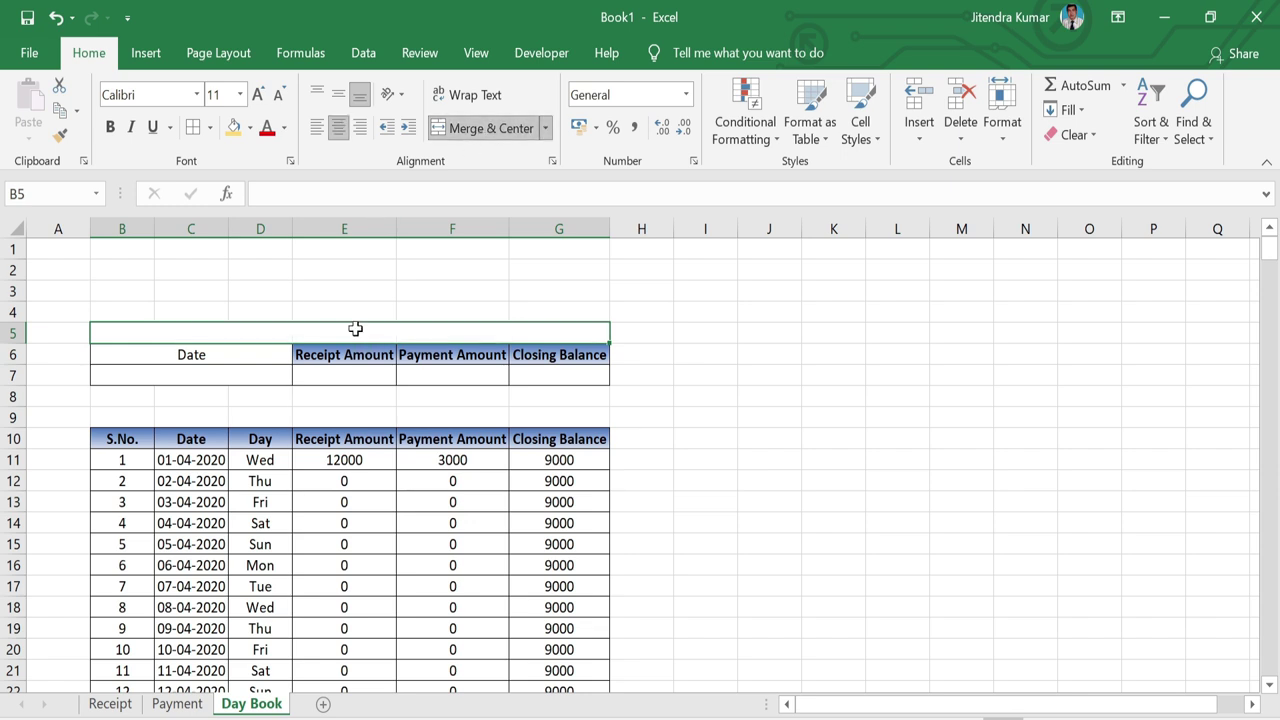
{"action": "type", "text": "Search"}
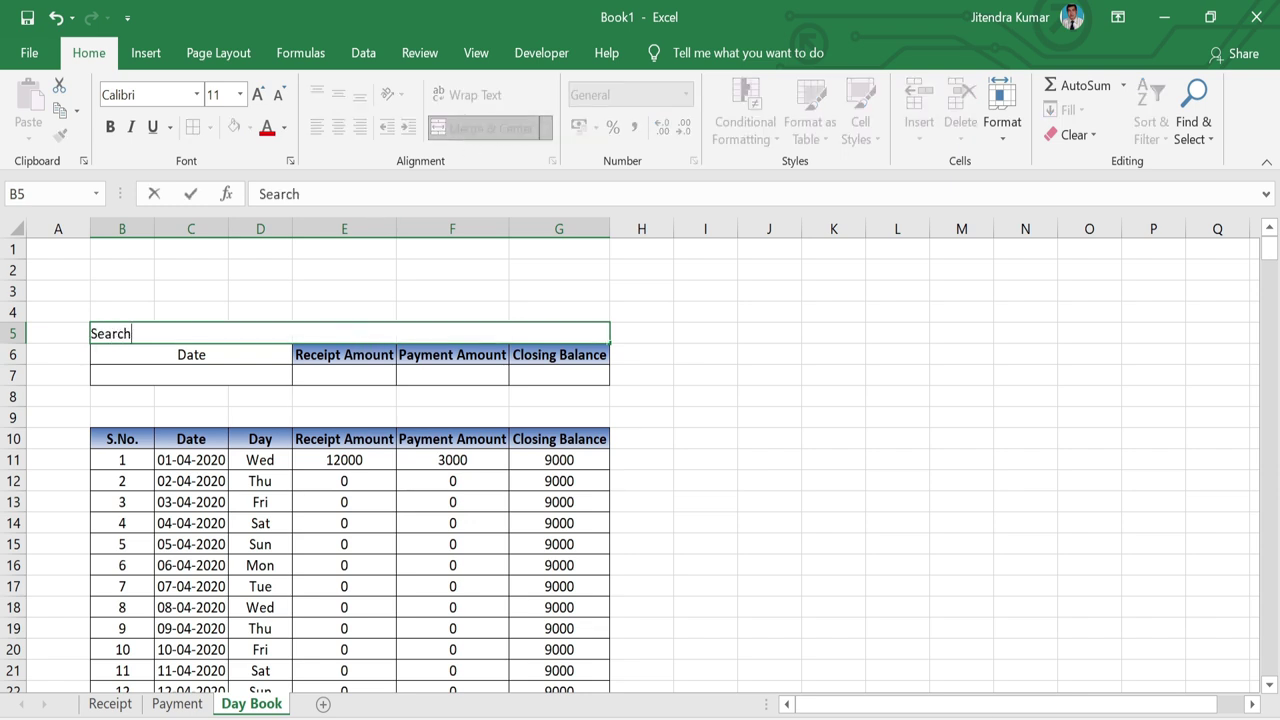
{"action": "type", "text": " By Date"}
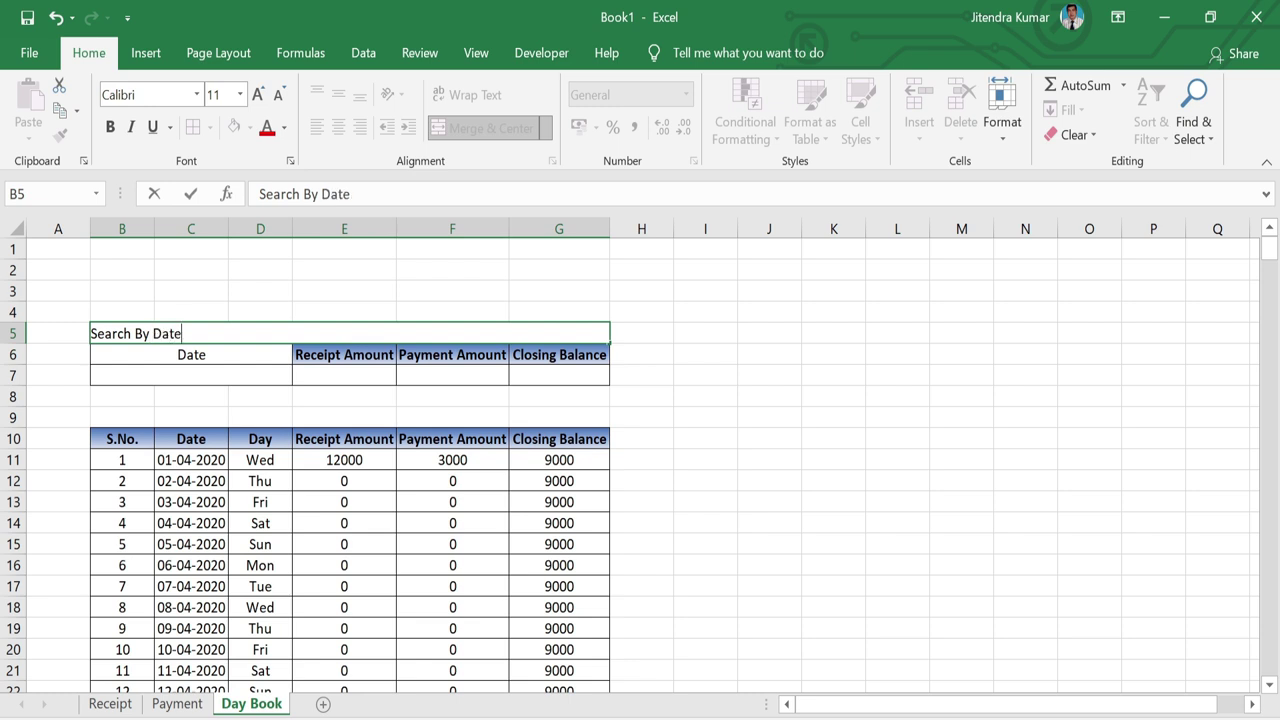
{"action": "left_click", "coordinate": [190, 193]}
{"action": "key", "text": "ctrl+b"}
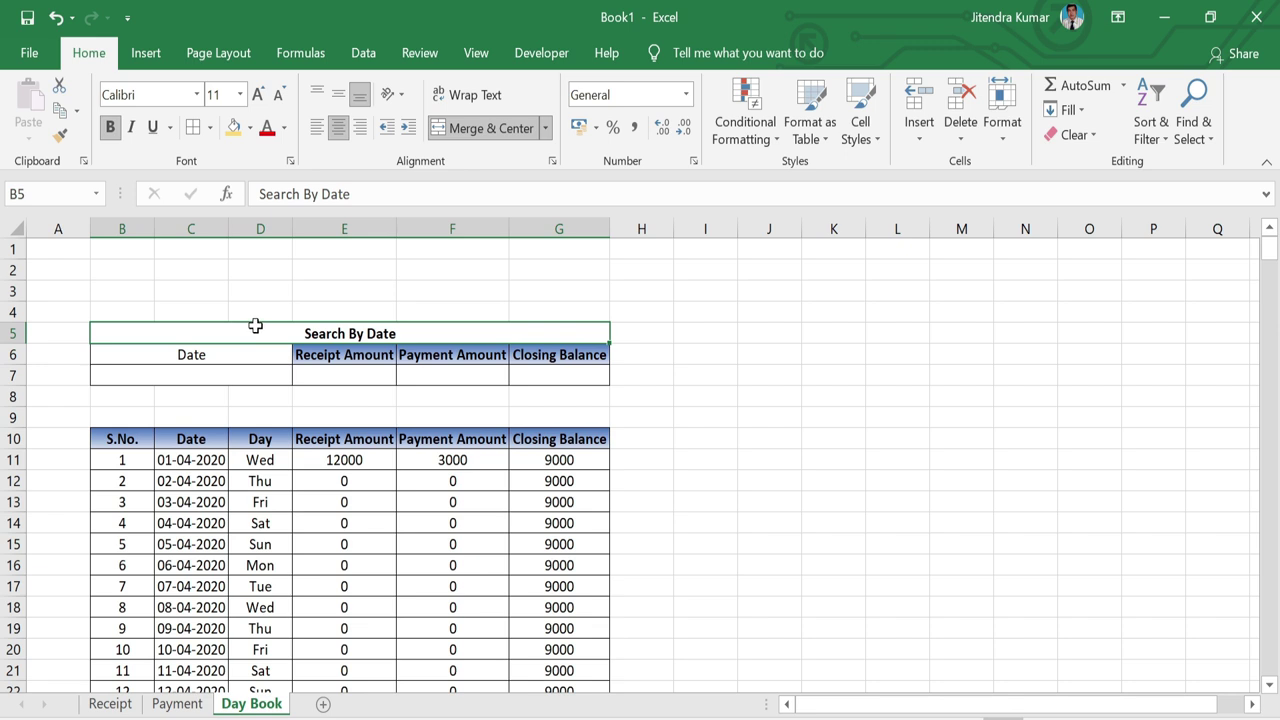
Give the Search By Date title row a blue fill and white text
{"action": "left_click", "coordinate": [250, 127]}
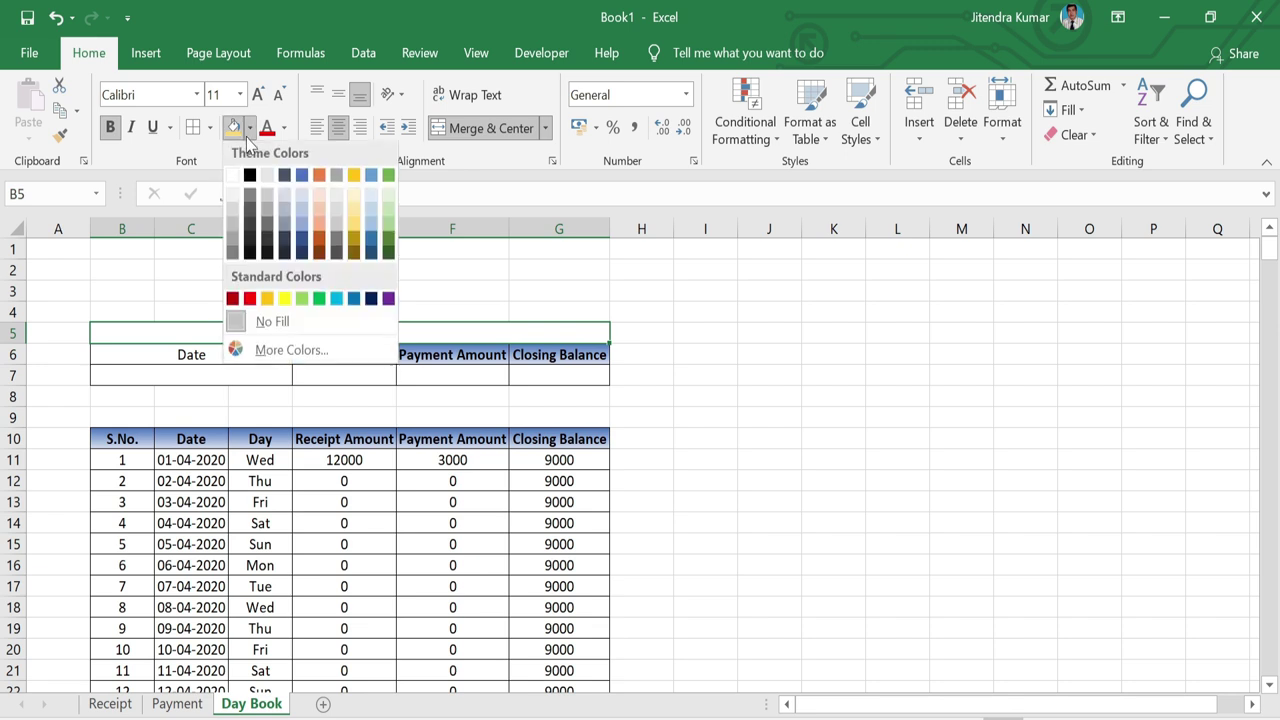
{"action": "left_click", "coordinate": [353, 300]}
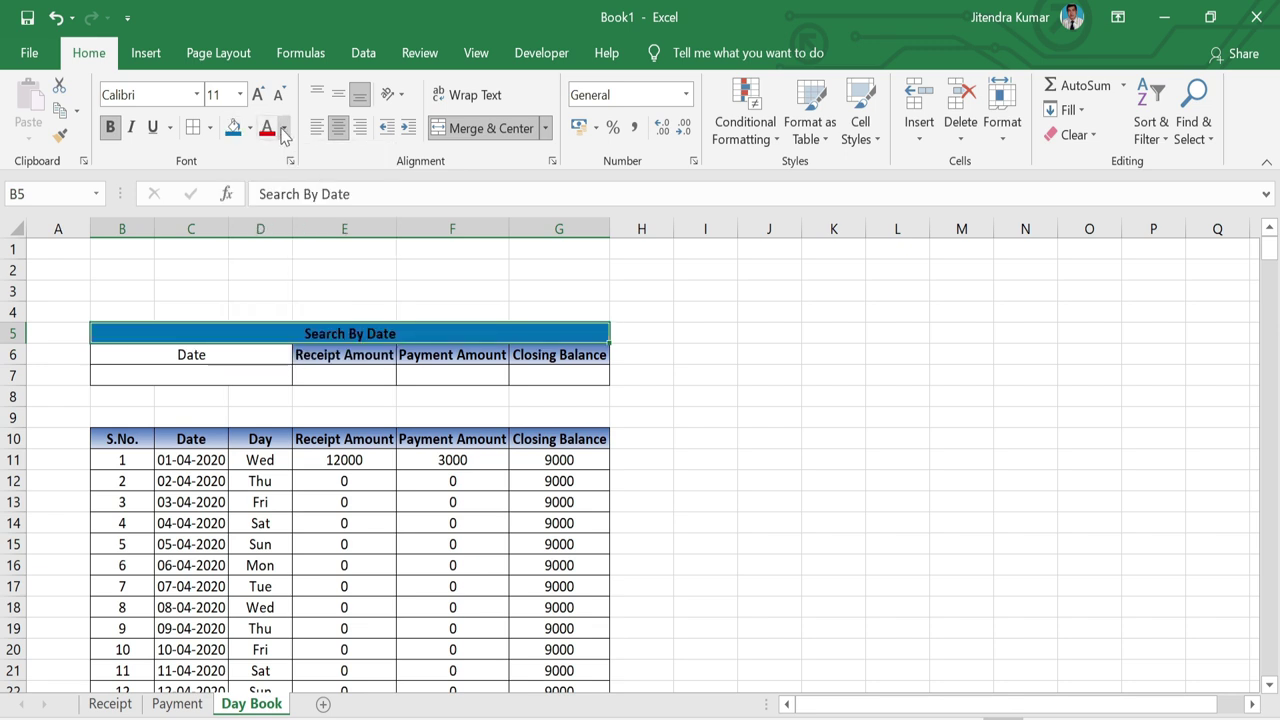
{"action": "left_click", "coordinate": [284, 127]}
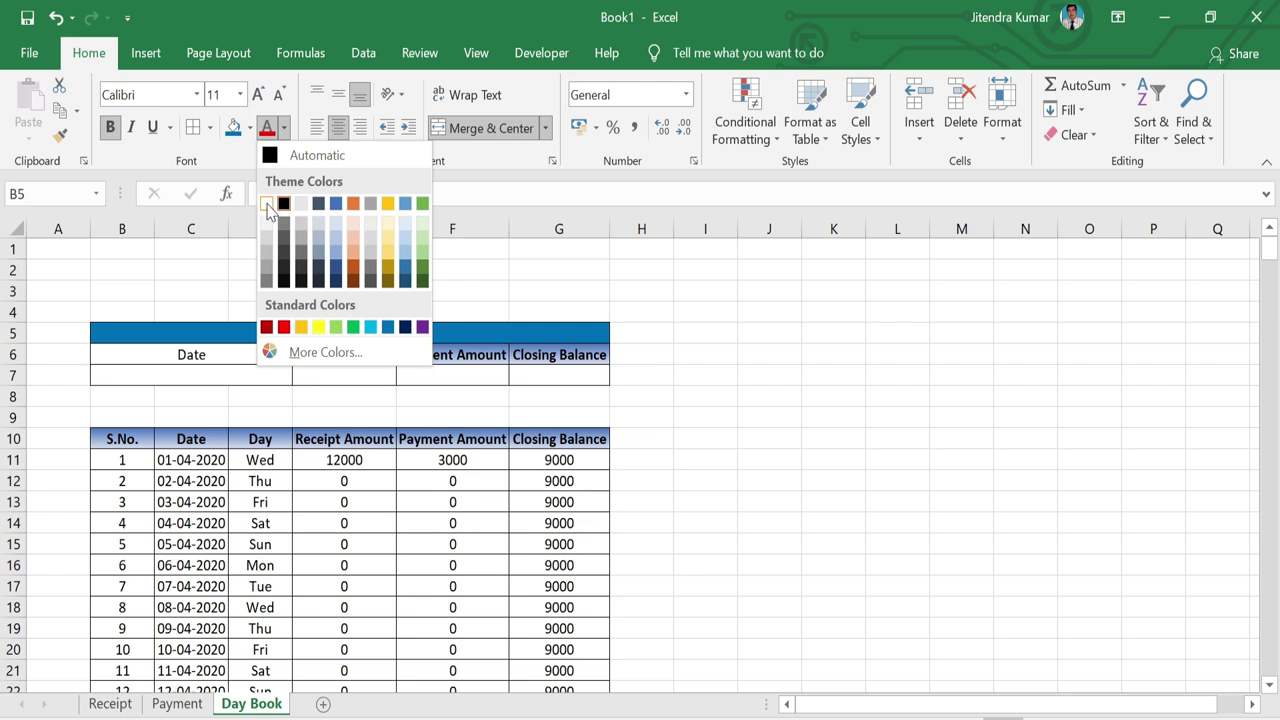
{"action": "left_click", "coordinate": [268, 205]}
Fill the row 6 headings B6:G6 with gold
{"action": "left_click_drag", "start_coordinate": [260, 355], "coordinate": [509, 357]}
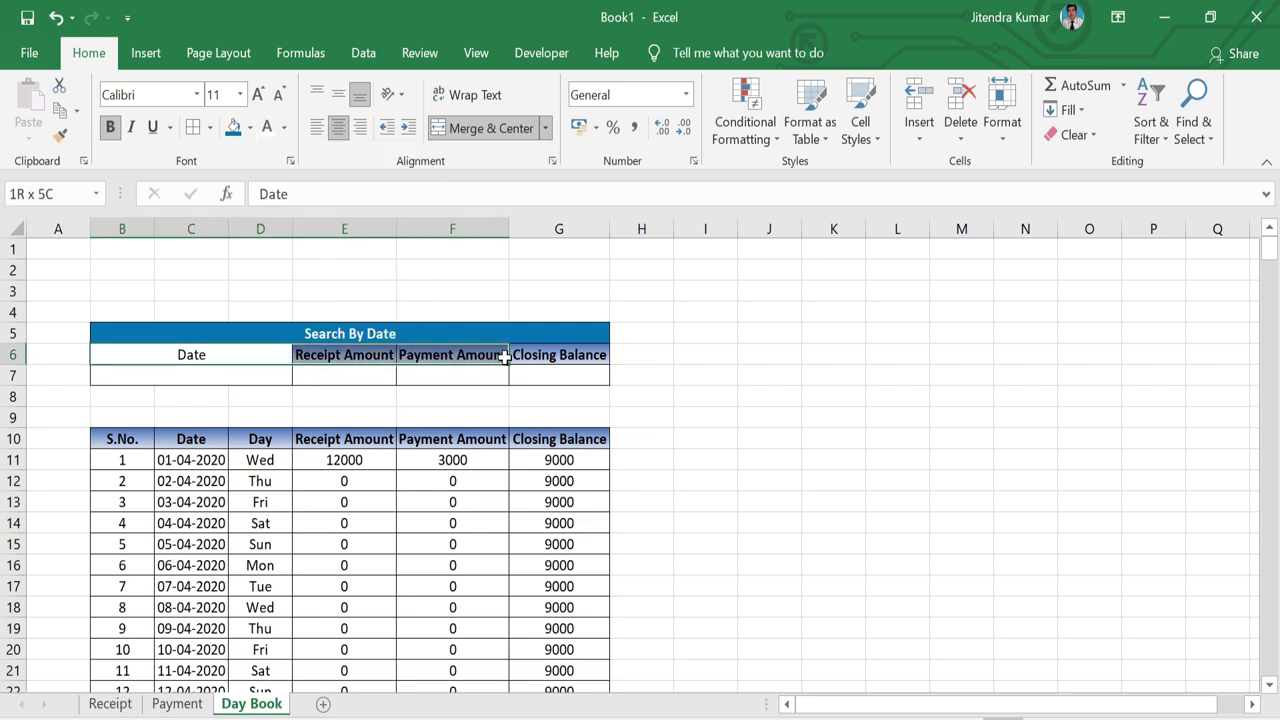
{"action": "left_click", "coordinate": [250, 133]}
{"action": "left_click", "coordinate": [352, 213]}
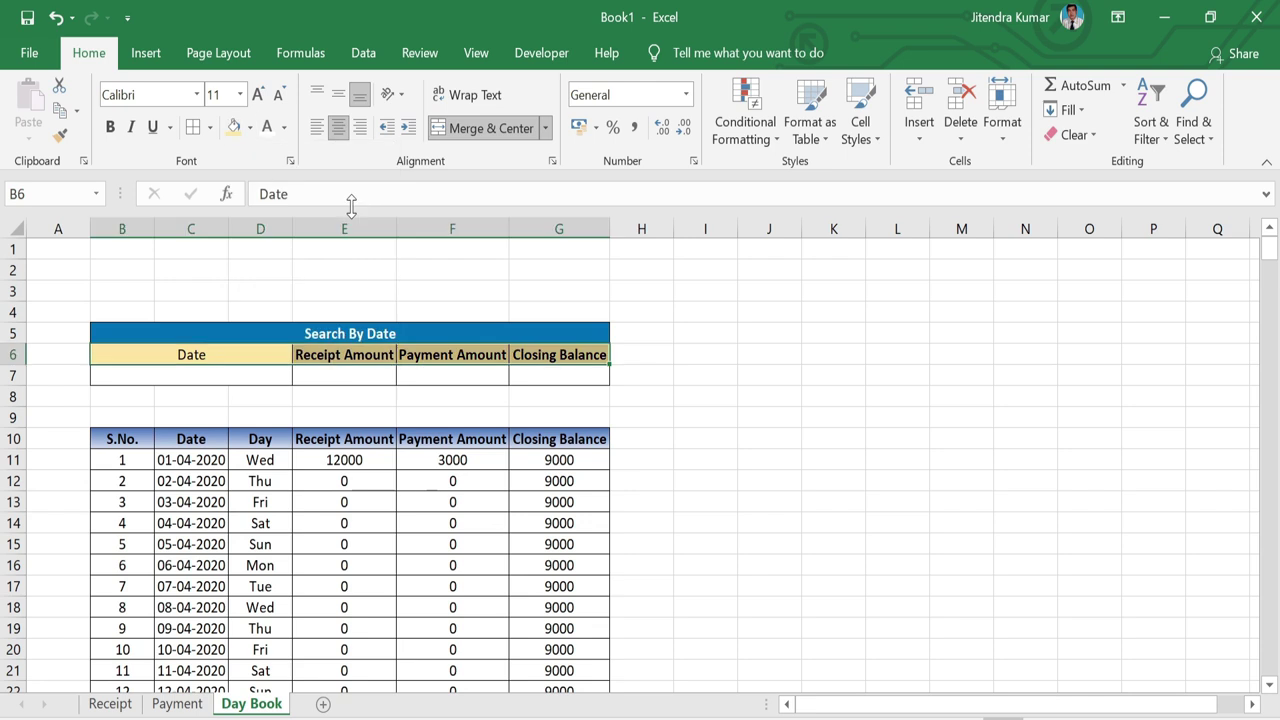
{"action": "key", "text": "Down"}
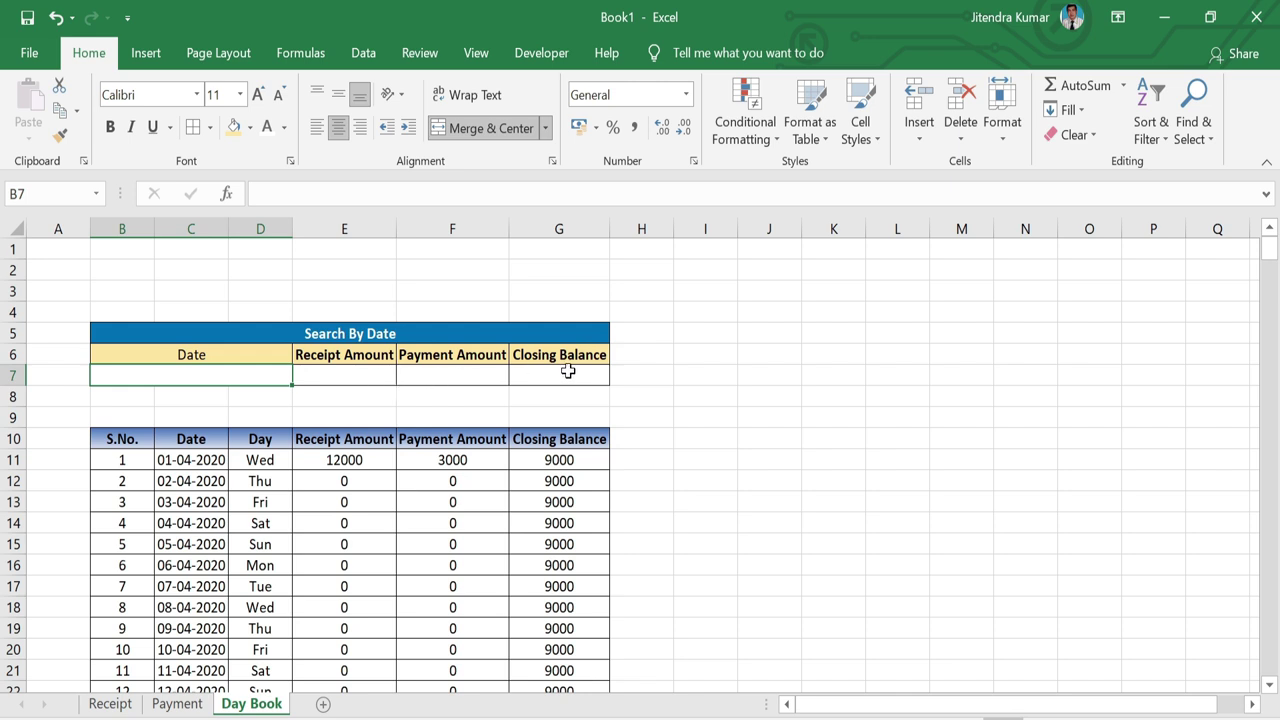
Select C11:G375 and name it DataTable in the Name Box
{"action": "key", "text": "ctrl+Down"}
{"action": "key", "text": "ctrl+Right"}
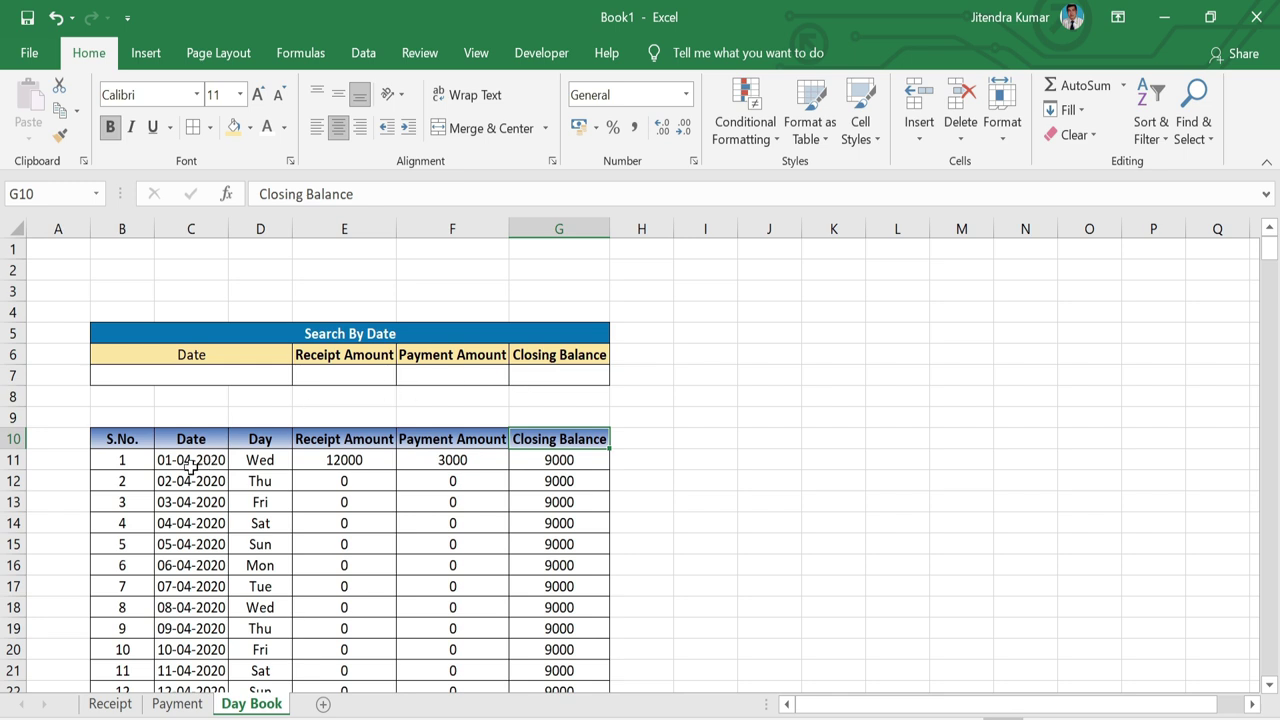
{"action": "left_click_drag", "start_coordinate": [191, 465], "coordinate": [578, 477]}
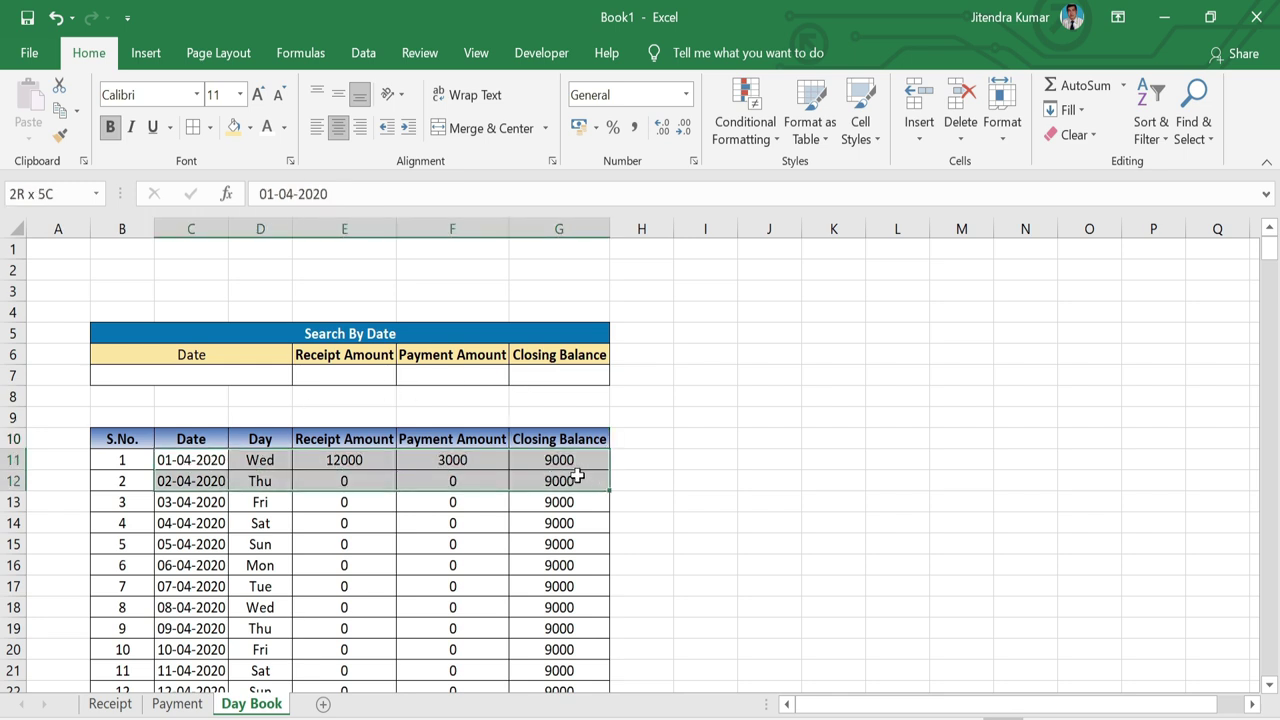
{"action": "key", "text": "ctrl+shift+Down"}
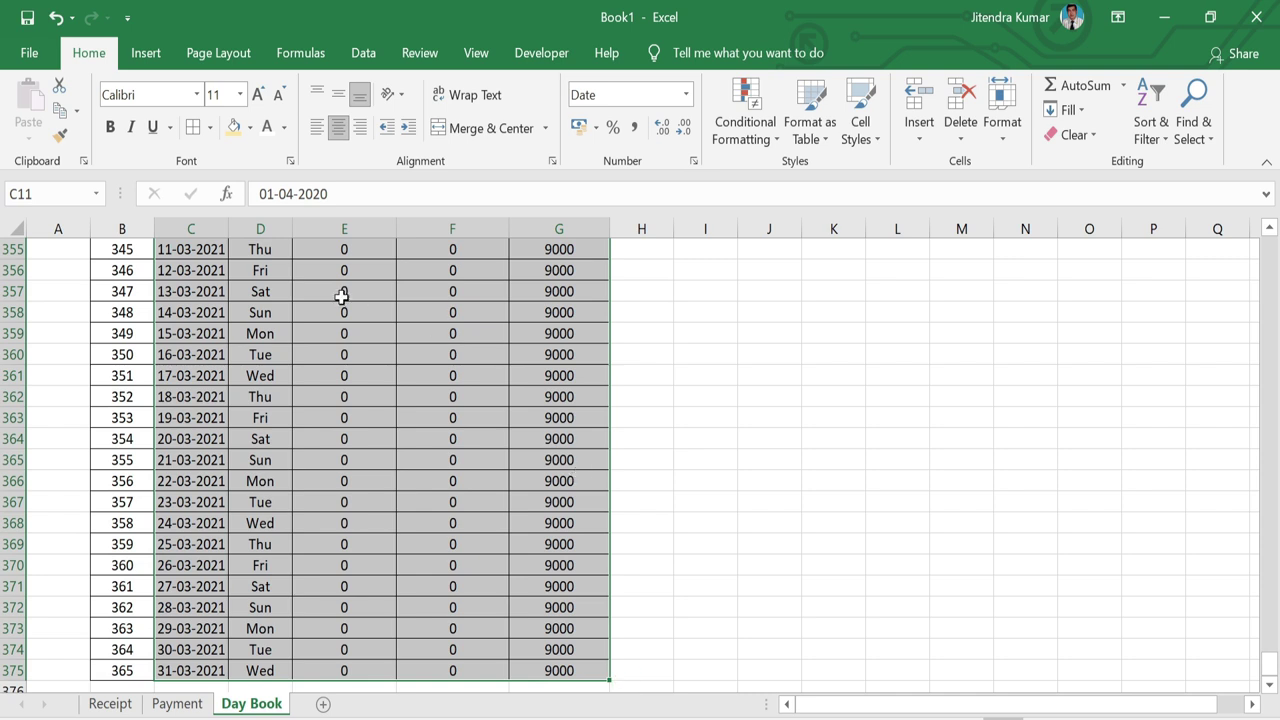
{"action": "left_click", "coordinate": [22, 194]}
{"action": "type", "text": "DataTable"}
{"action": "key", "text": "Return"}
Check that the DataTable name selects the data range, then select E7
{"action": "left_click", "coordinate": [452, 375]}
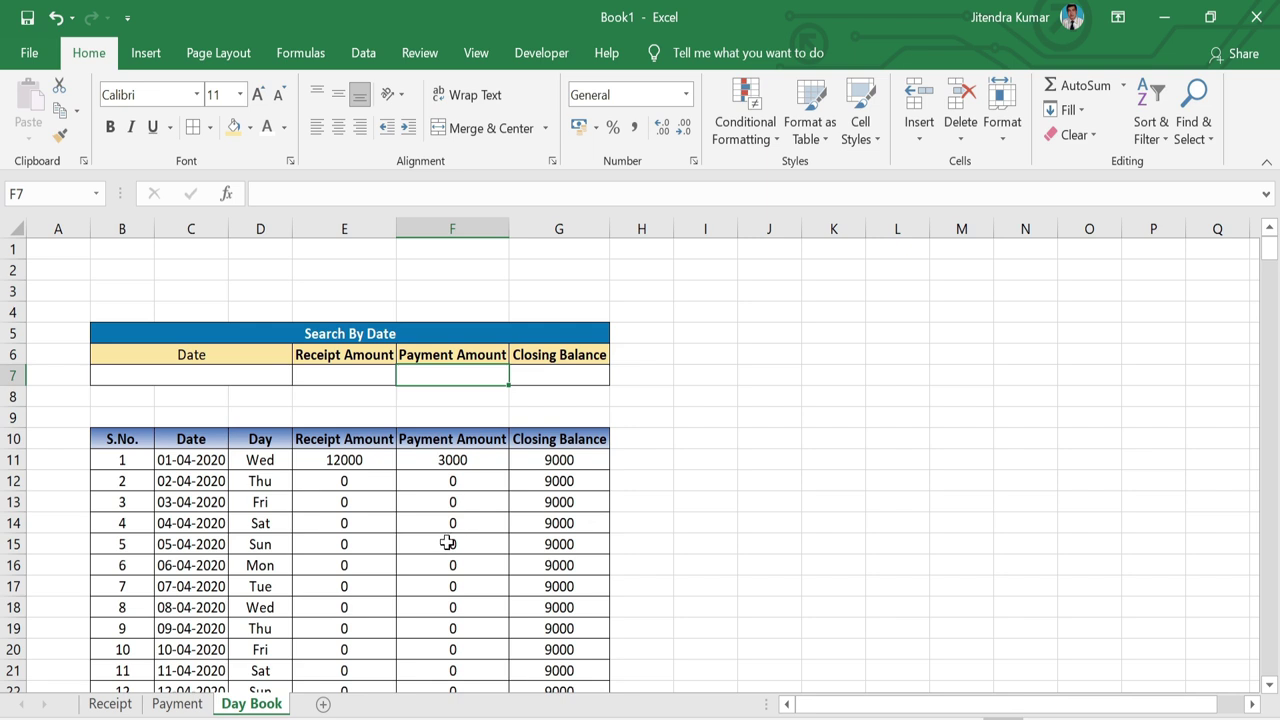
{"action": "left_click", "coordinate": [96, 194]}
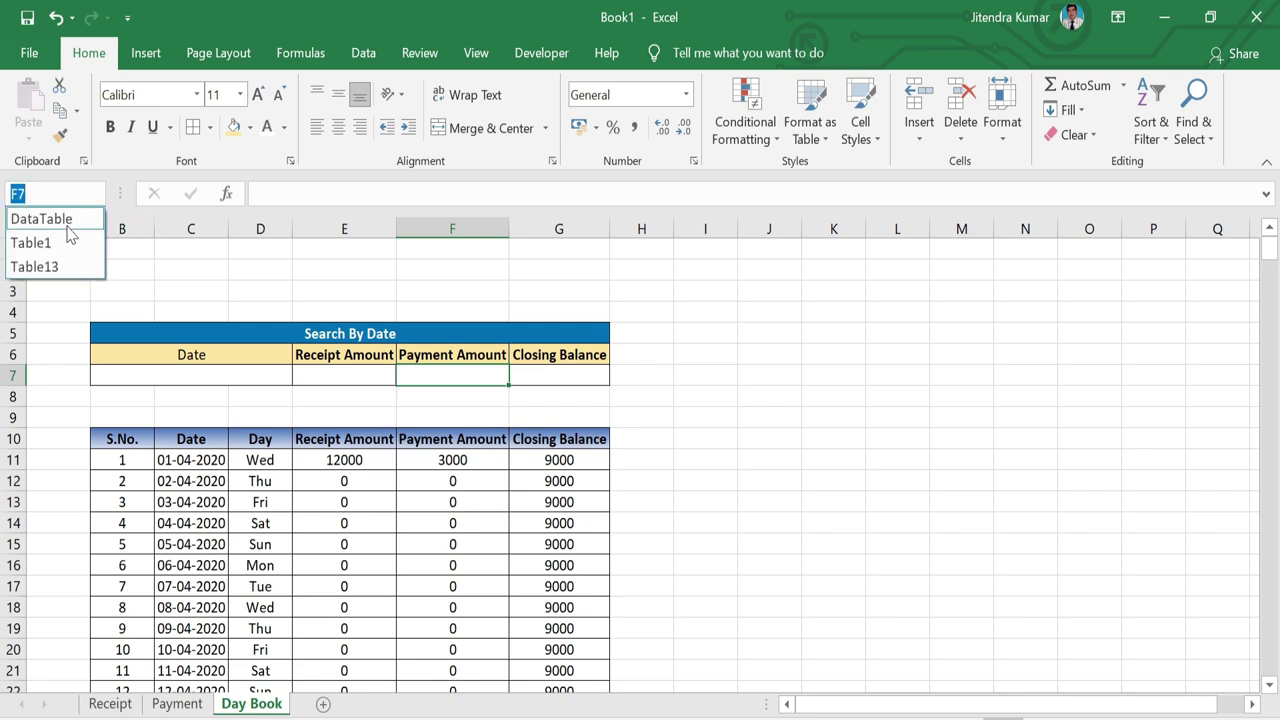
{"action": "left_click", "coordinate": [42, 218]}
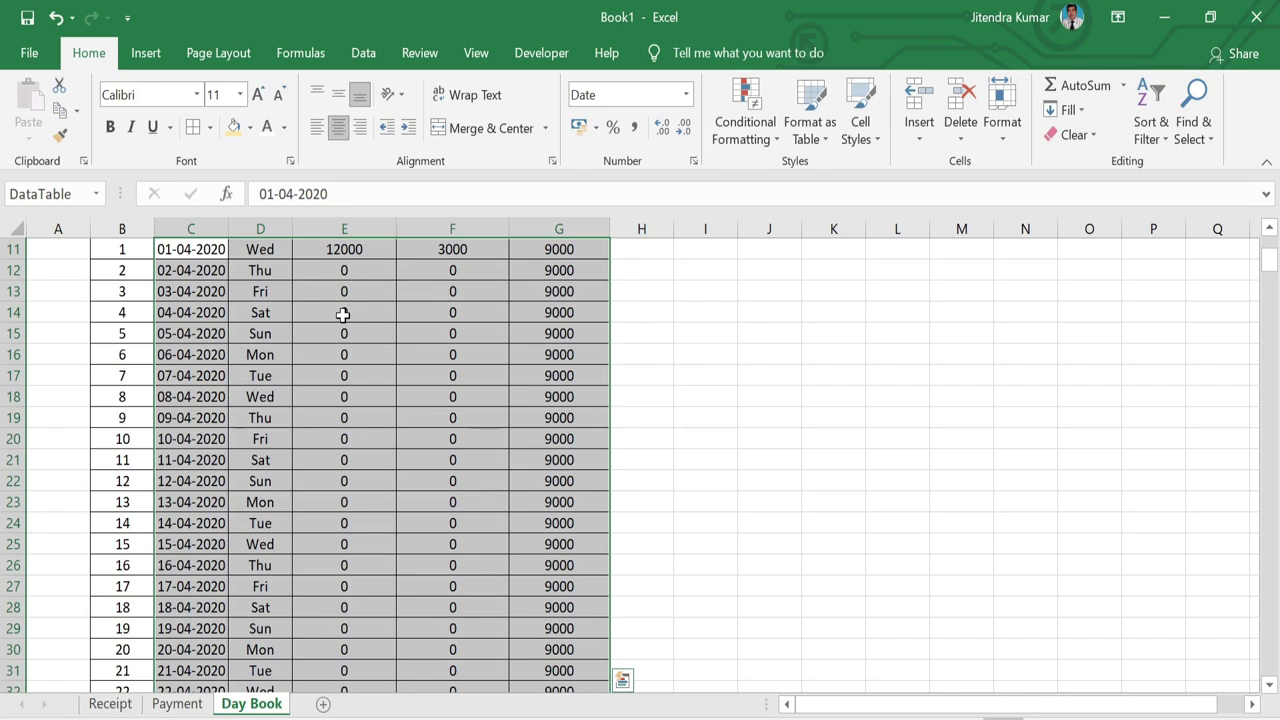
{"action": "left_click", "coordinate": [468, 311]}
{"action": "key", "text": "Up"}
{"action": "key", "text": "Up"}
{"action": "key", "text": "Up"}
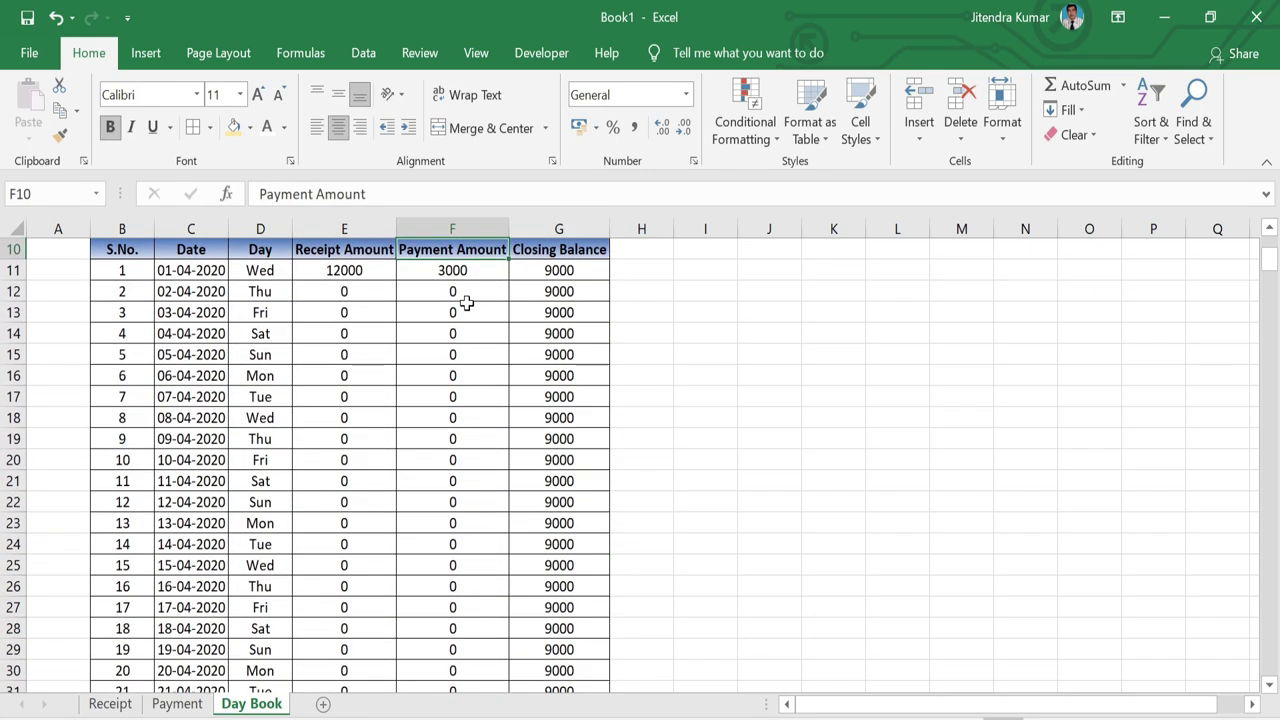
{"action": "key", "text": "Up"}
{"action": "key", "text": "Up"}
{"action": "key", "text": "Up"}
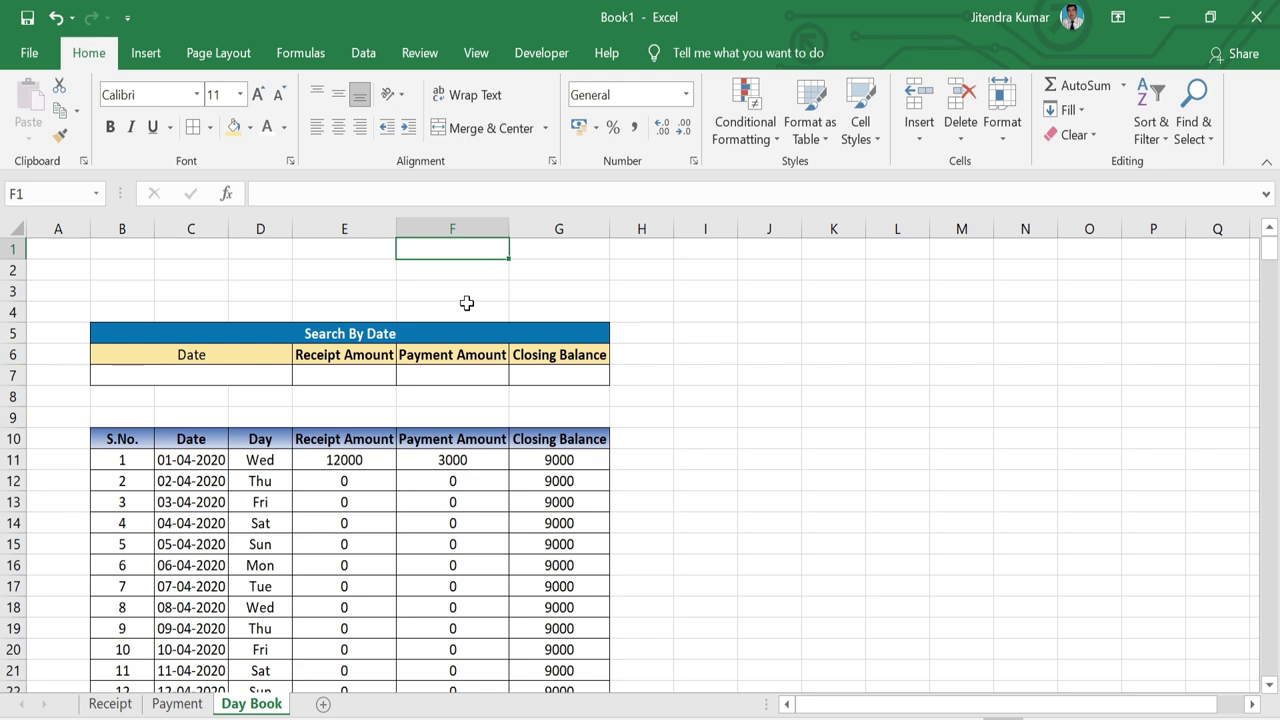
{"action": "left_click", "coordinate": [350, 379]}
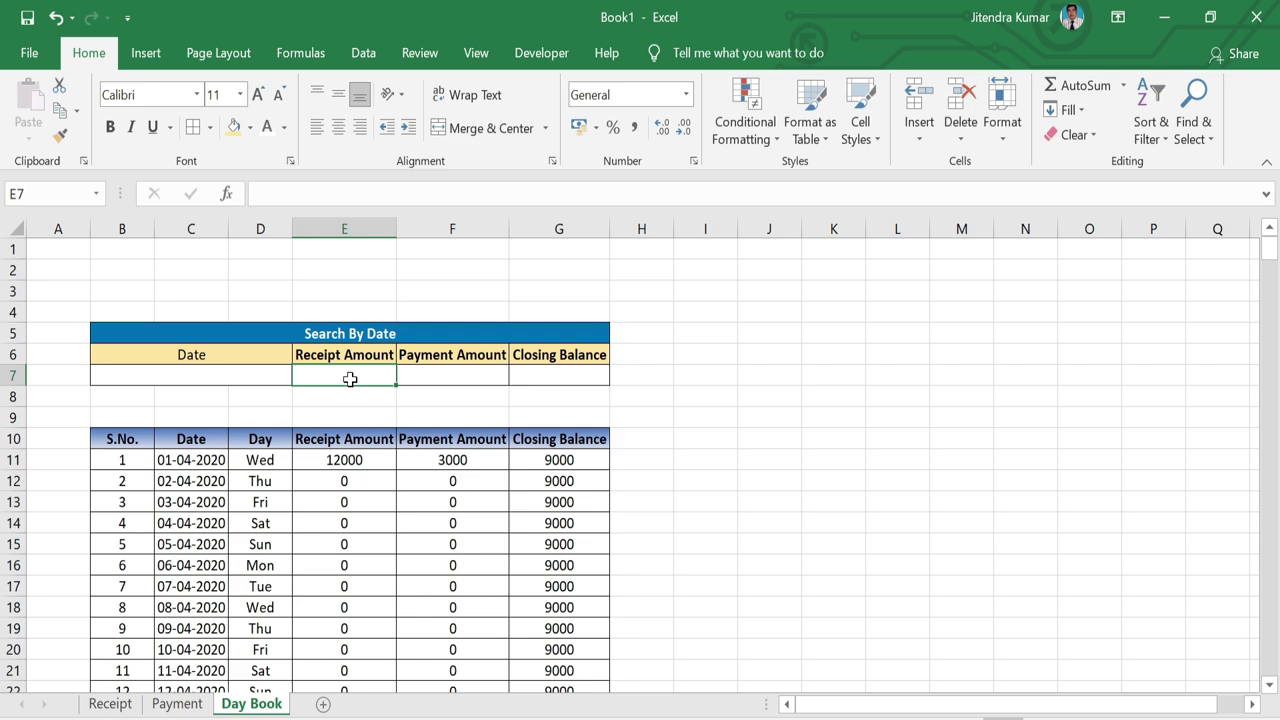
In E7, enter =VLOOKUP($B$7,DataTable,3,0) to fetch the searched date's receipt
{"action": "type", "text": "=v"}
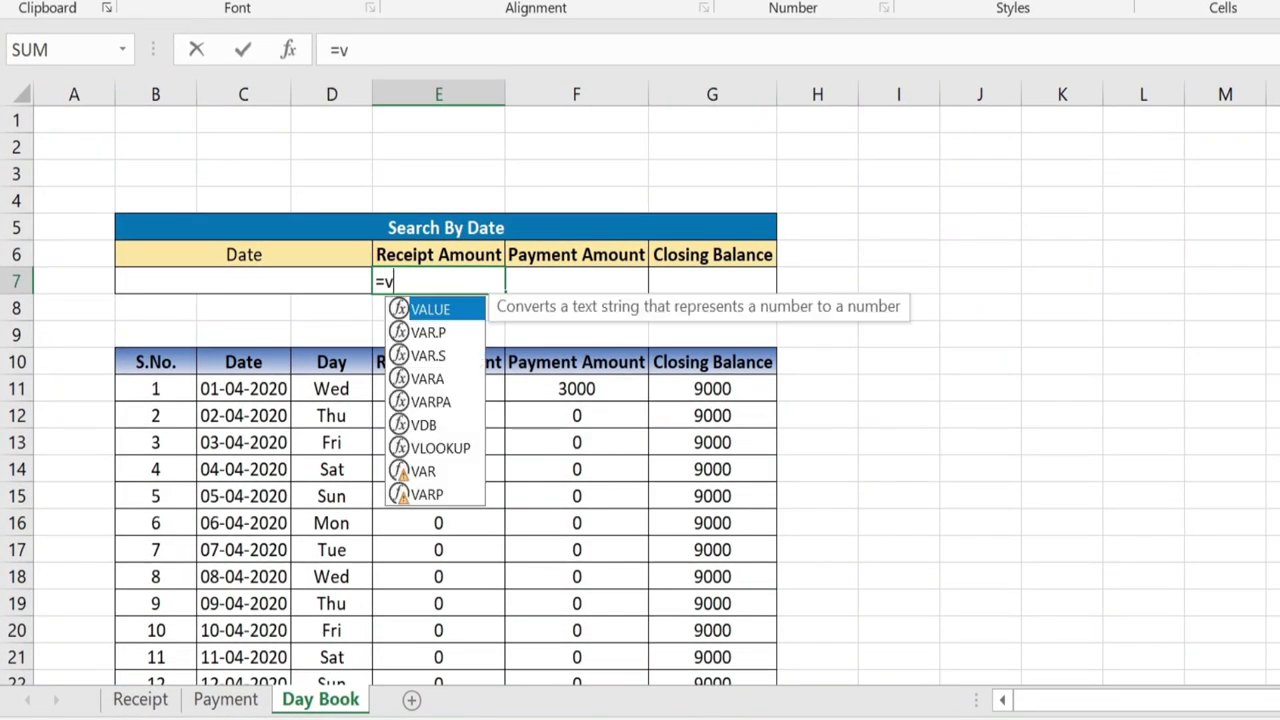
{"action": "type", "text": "lo"}
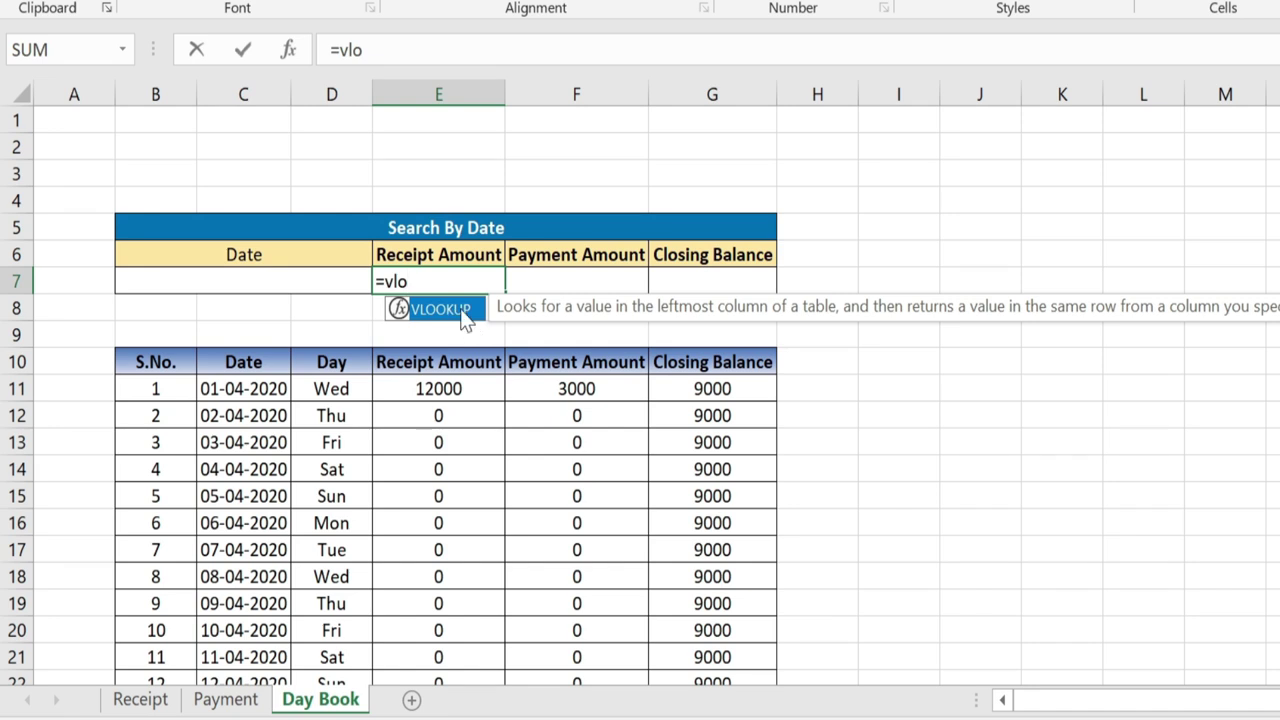
{"action": "double_click", "coordinate": [462, 311]}
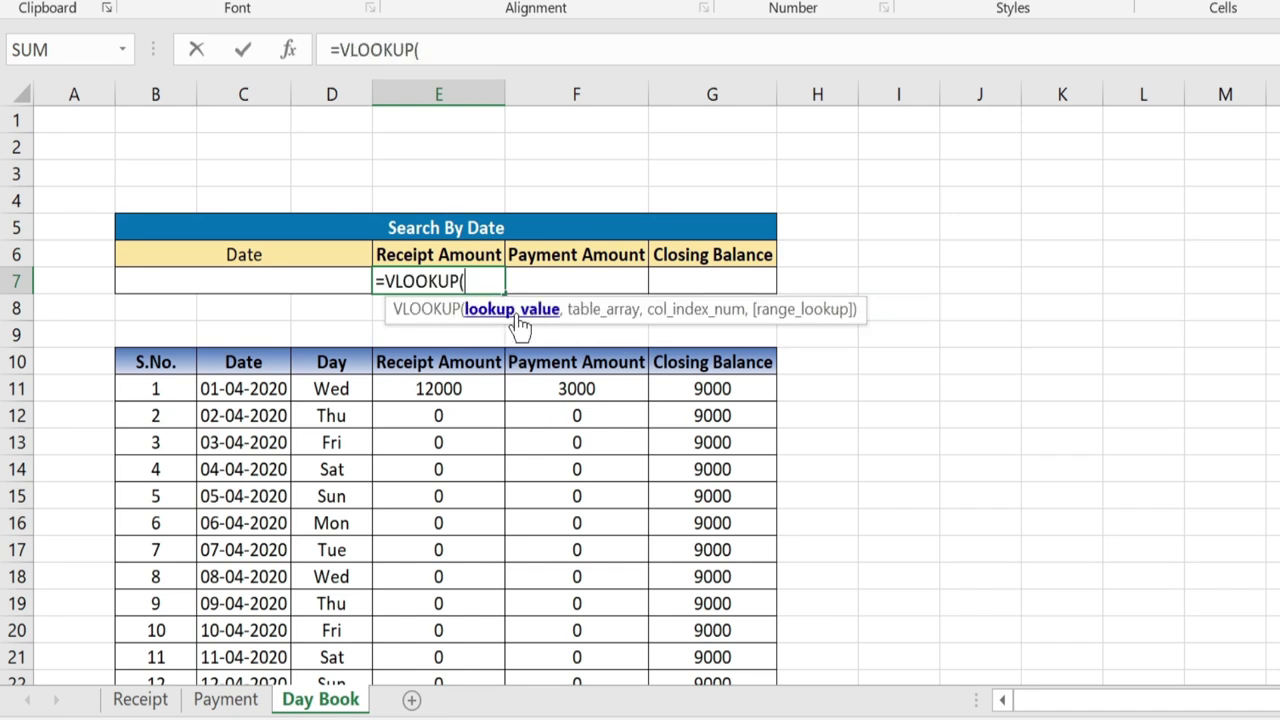
{"action": "left_click", "coordinate": [329, 281]}
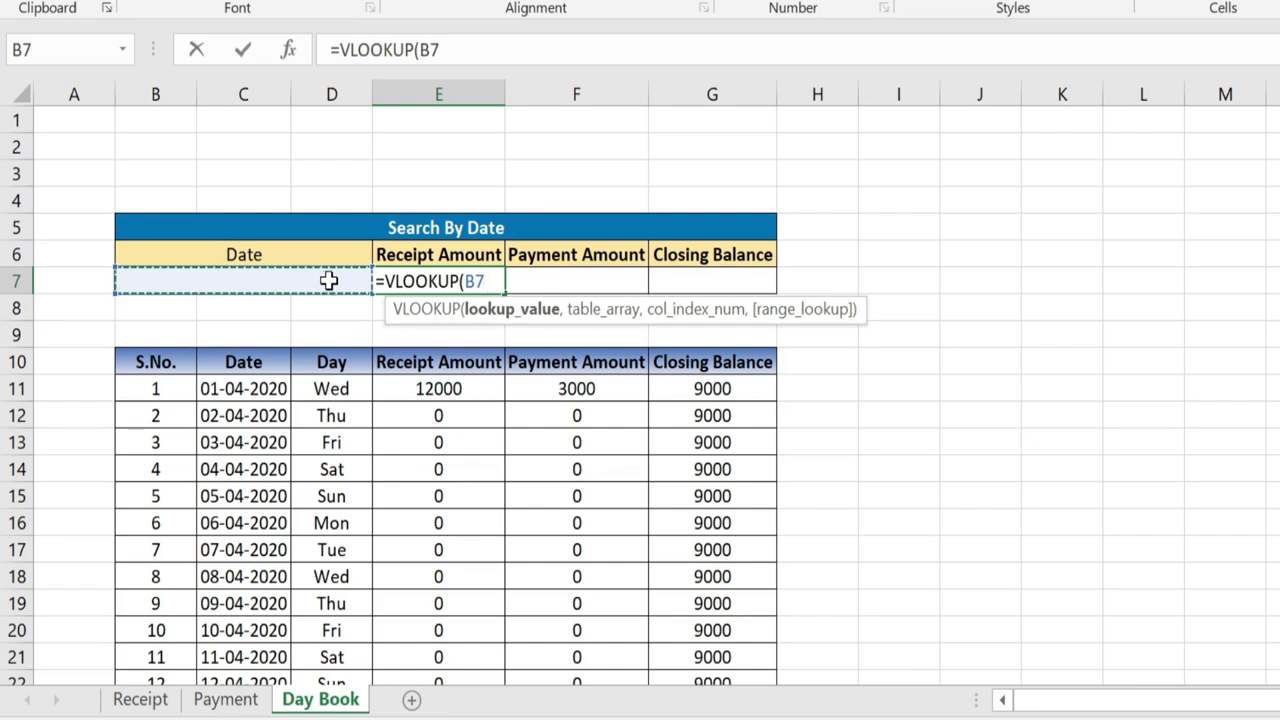
{"action": "key", "text": "F4"}
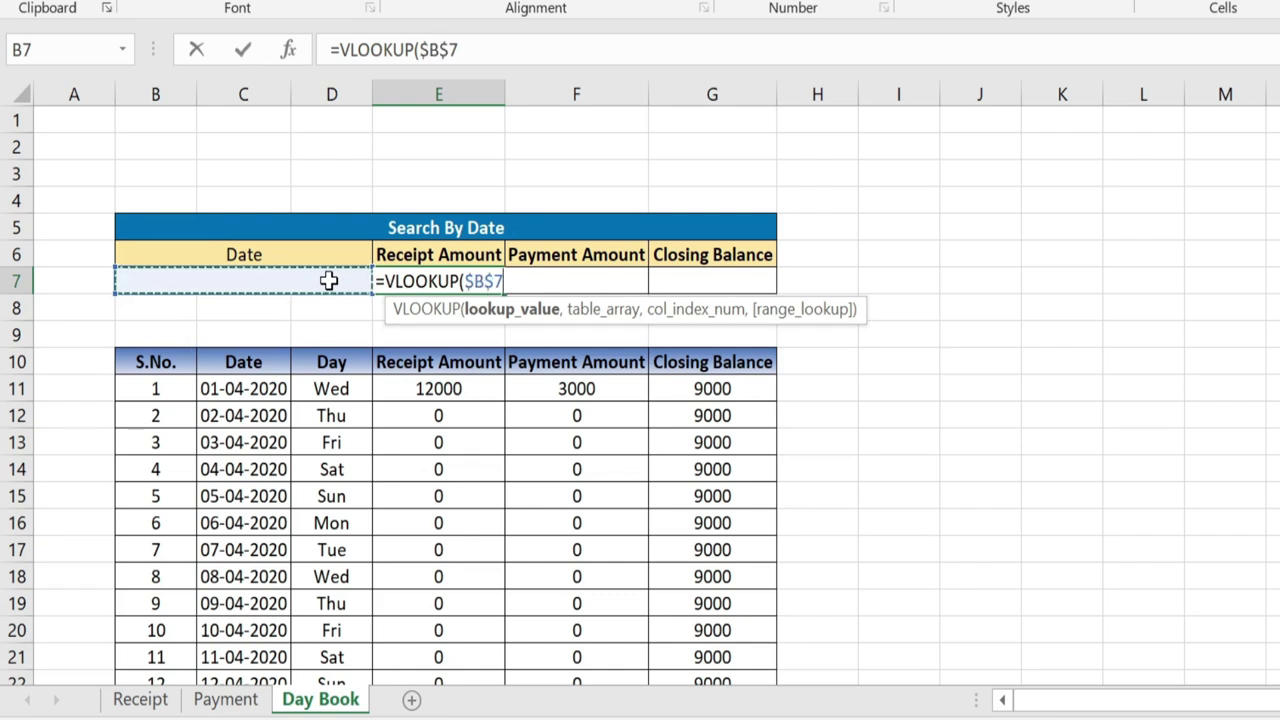
{"action": "type", "text": ","}
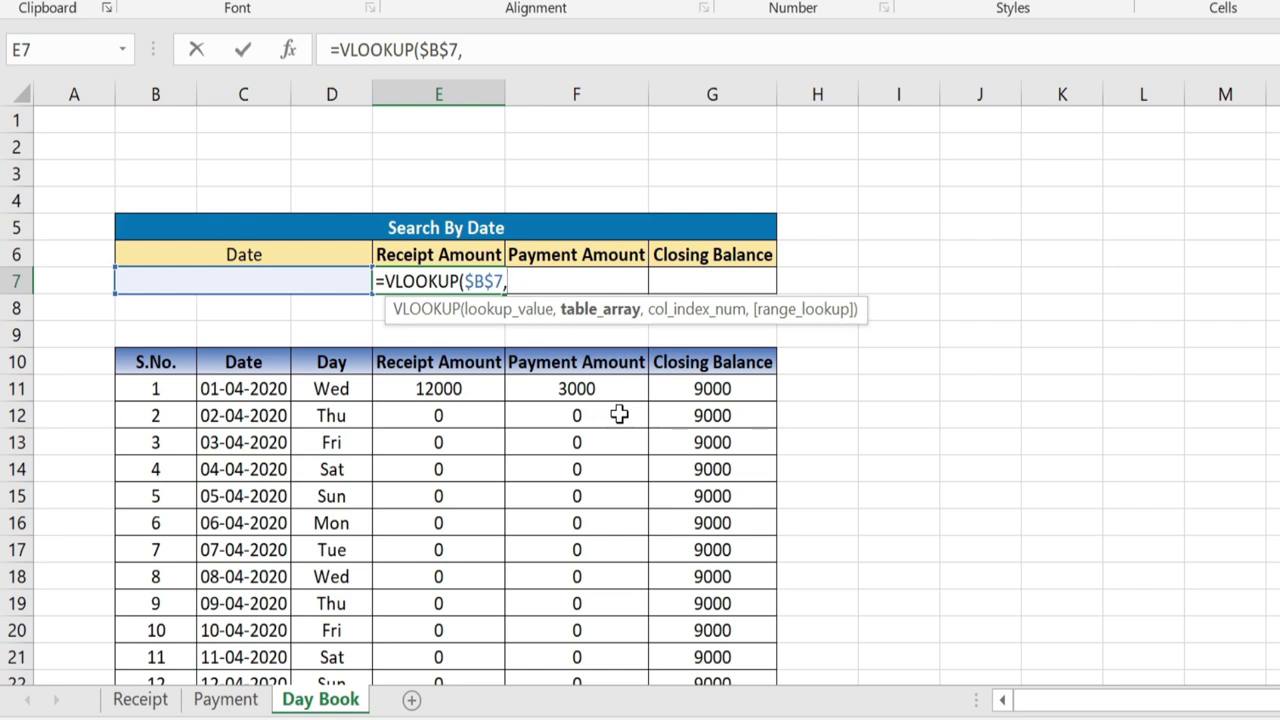
{"action": "type", "text": "data"}
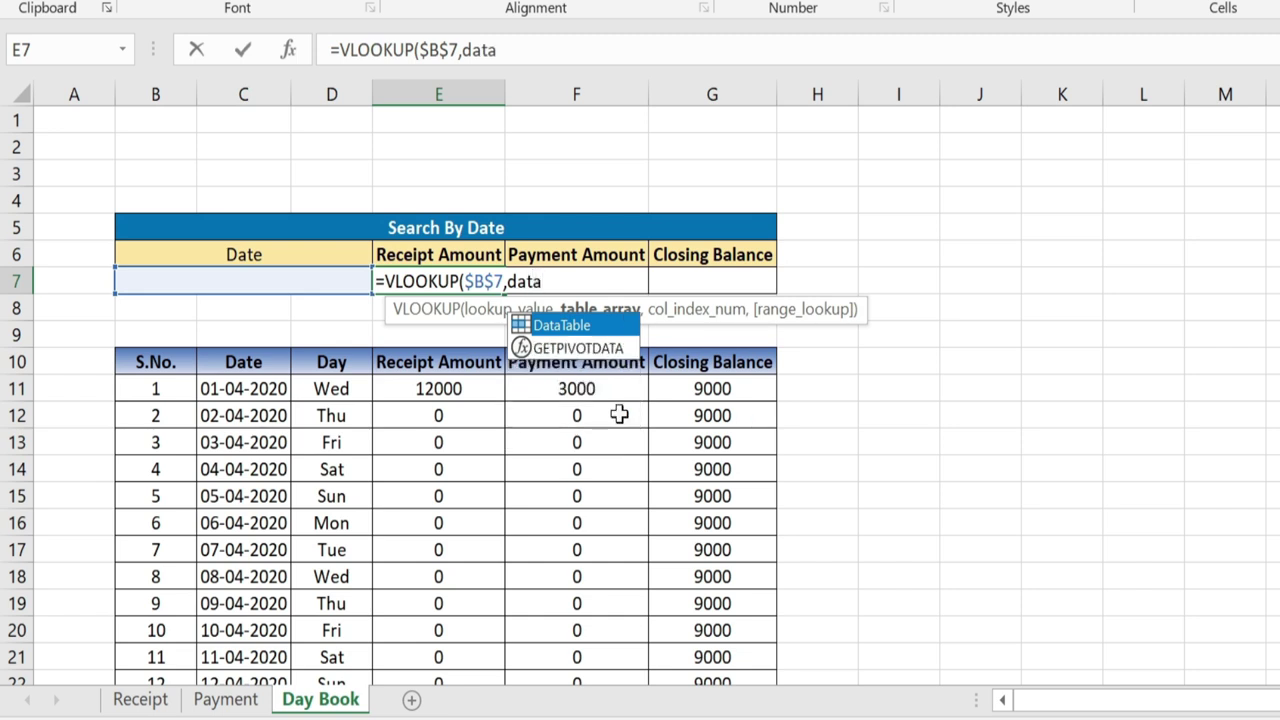
{"action": "double_click", "coordinate": [571, 327]}
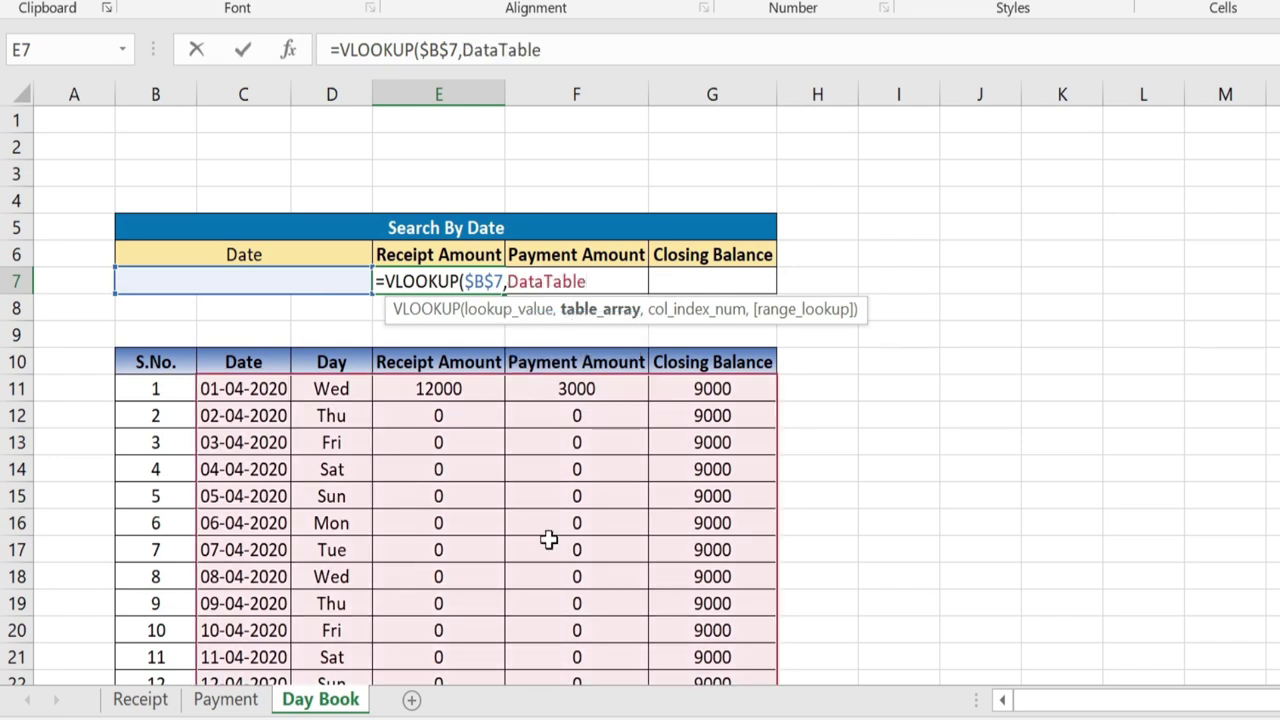
{"action": "type", "text": ","}
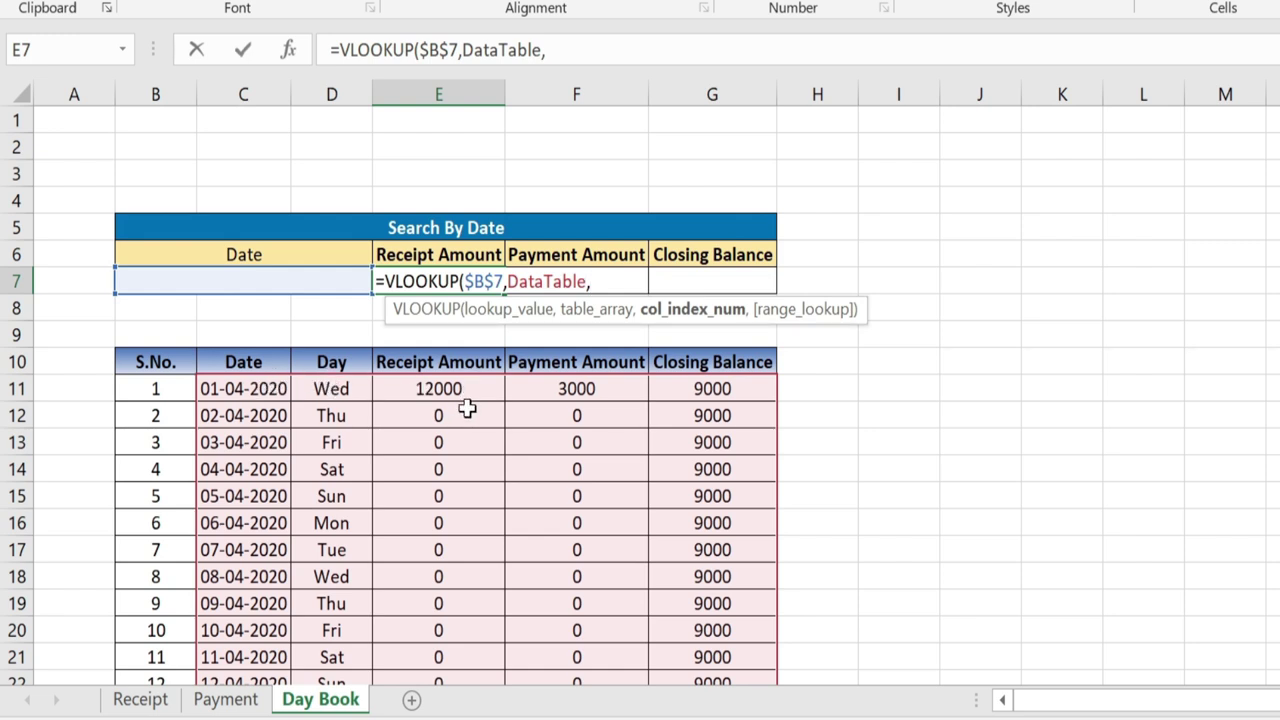
{"action": "type", "text": "3"}
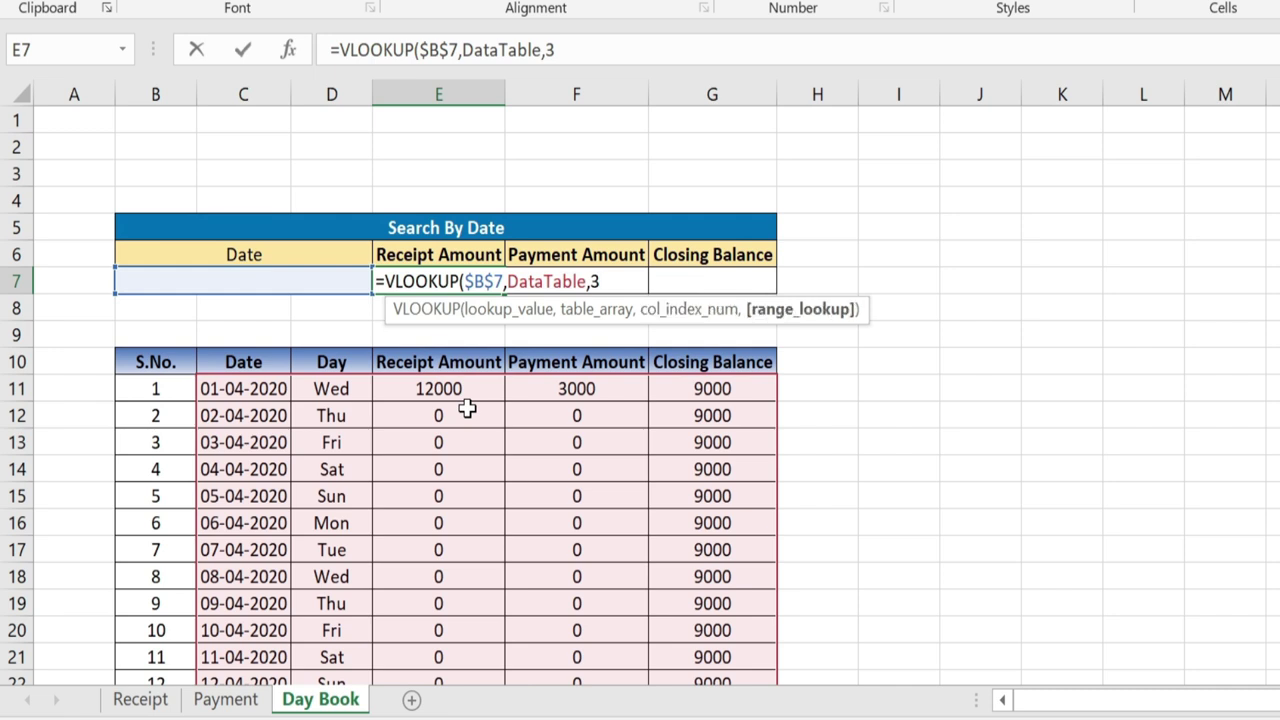
{"action": "type", "text": ","}
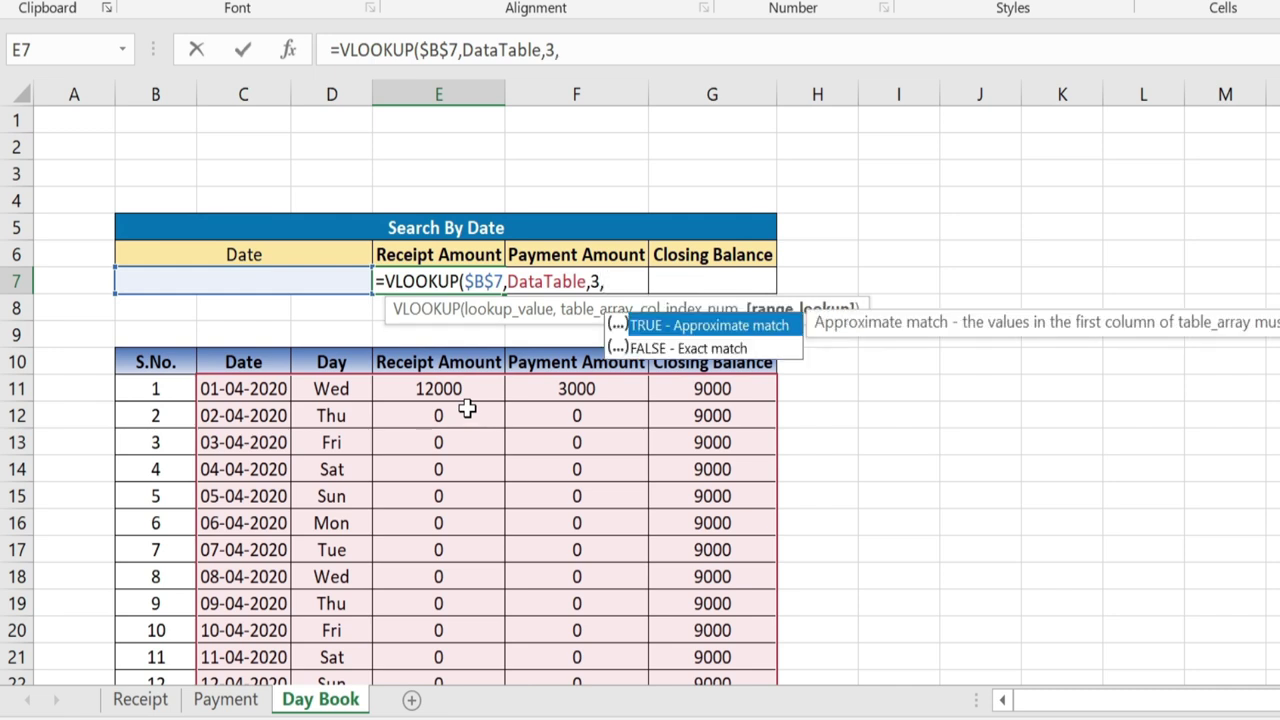
{"action": "type", "text": "0"}
{"action": "type", "text": ")"}
{"action": "key", "text": "Return"}
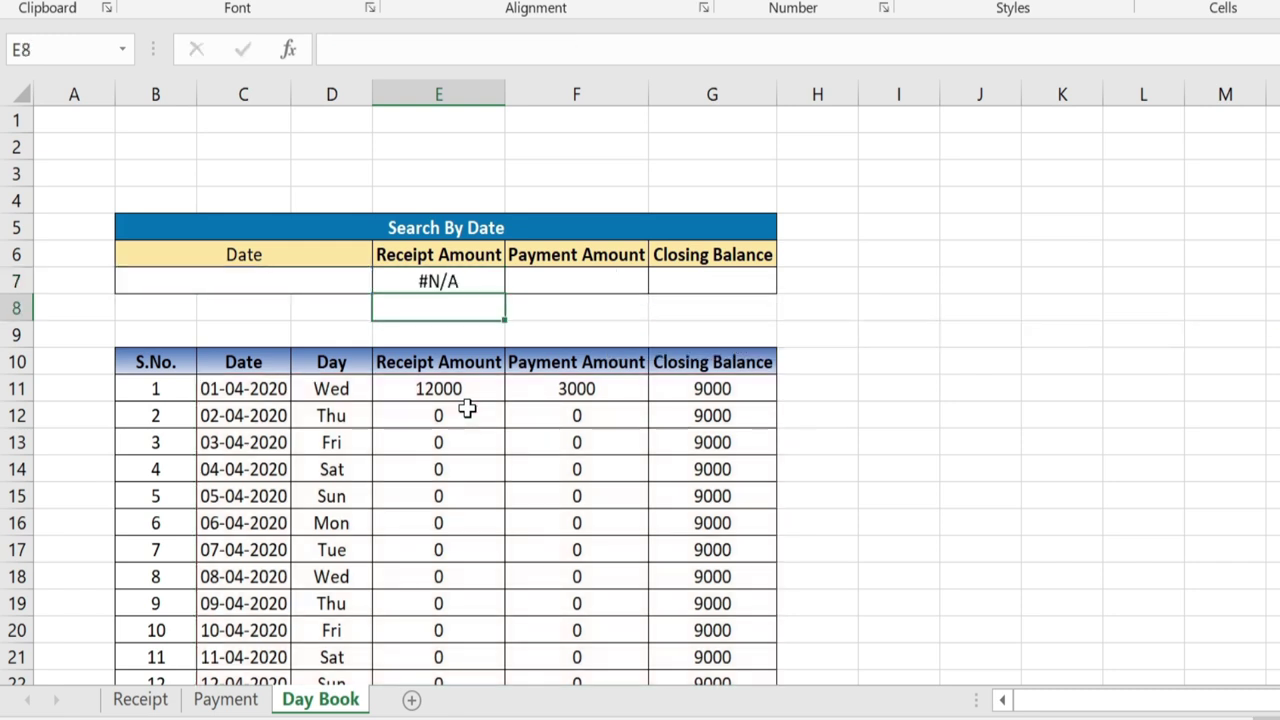
Change E7 to =IFERROR(VLOOKUP($B$7,DataTable,3,0),"") so unmatched dates show blank
{"action": "left_click", "coordinate": [486, 281]}
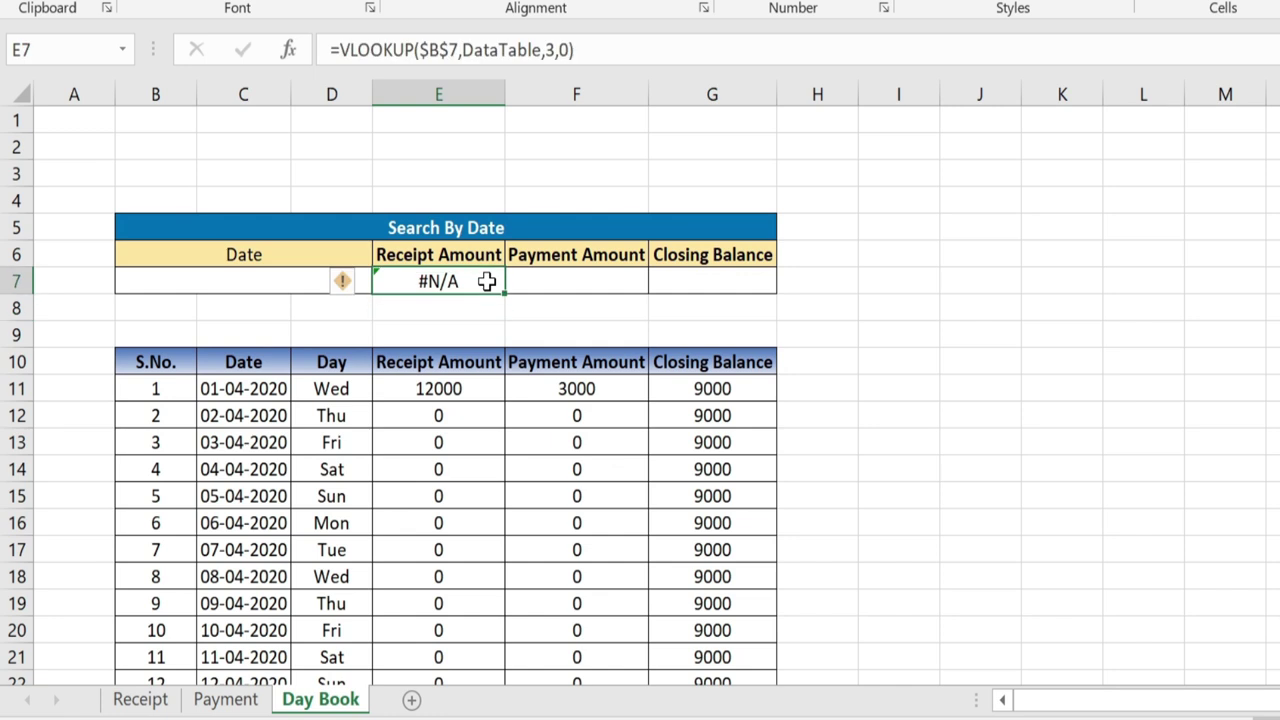
{"action": "left_click", "coordinate": [304, 281]}
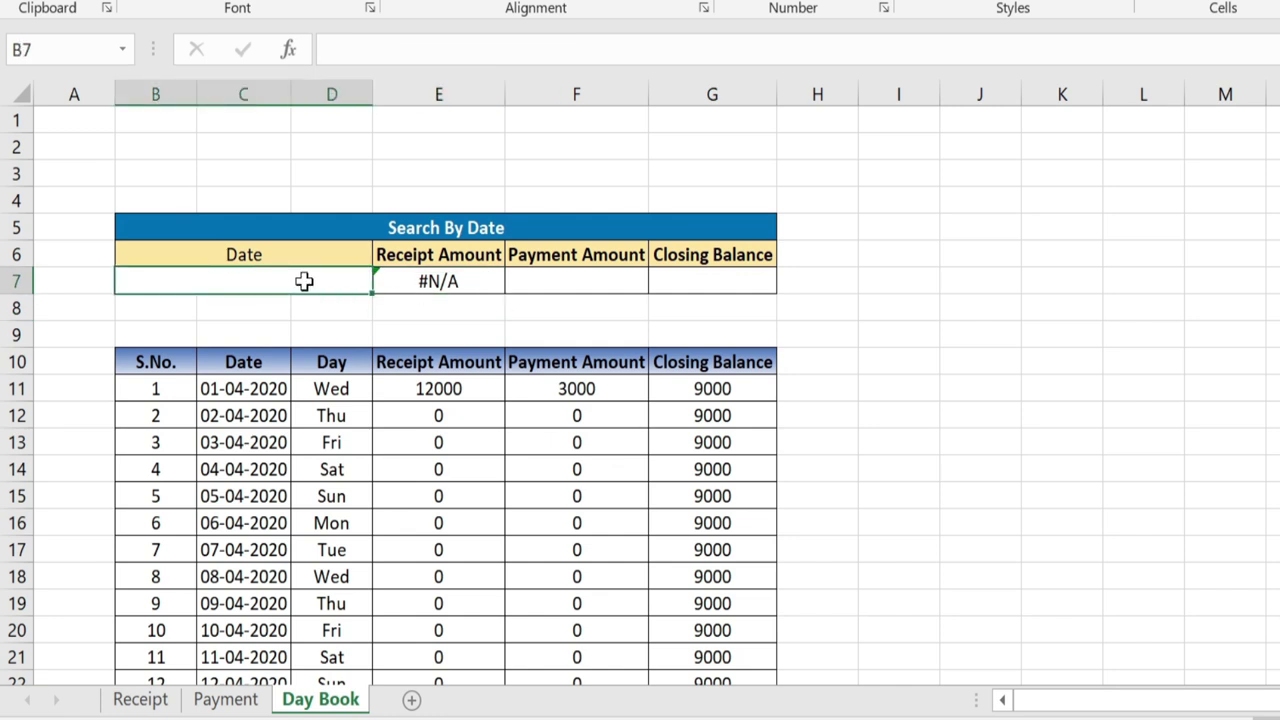
{"action": "left_click", "coordinate": [486, 288]}
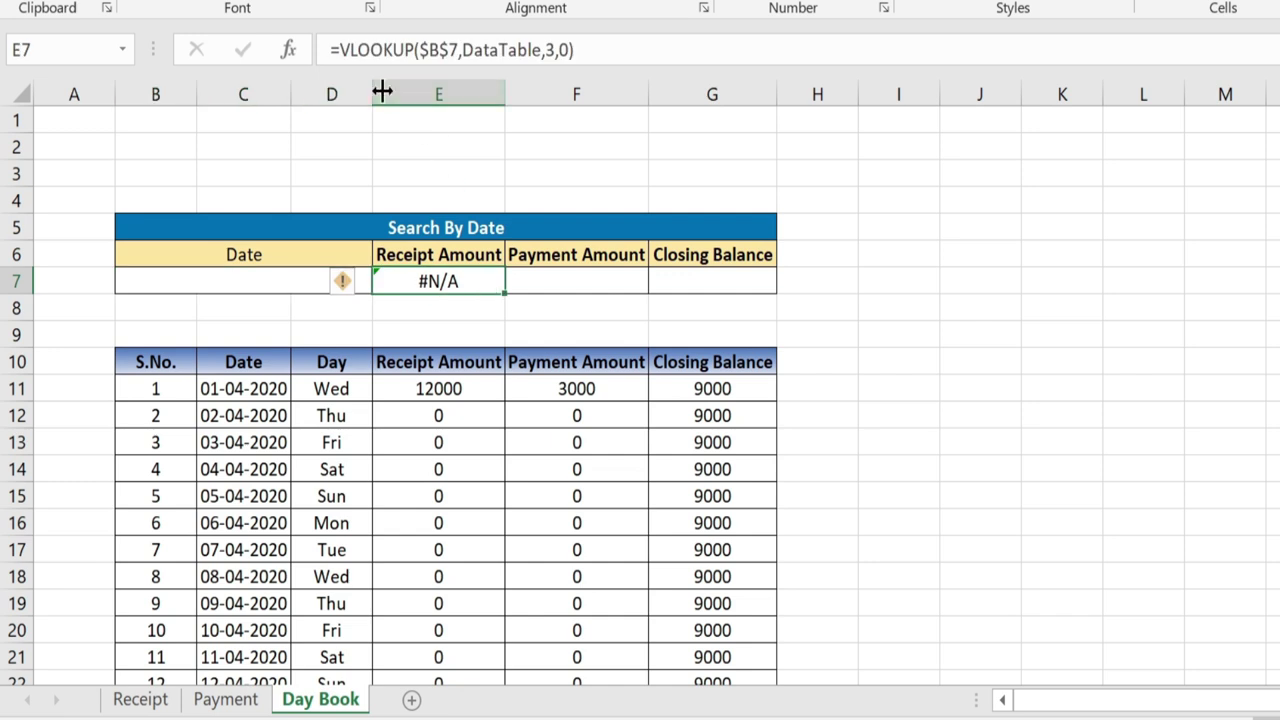
{"action": "left_click", "coordinate": [334, 49]}
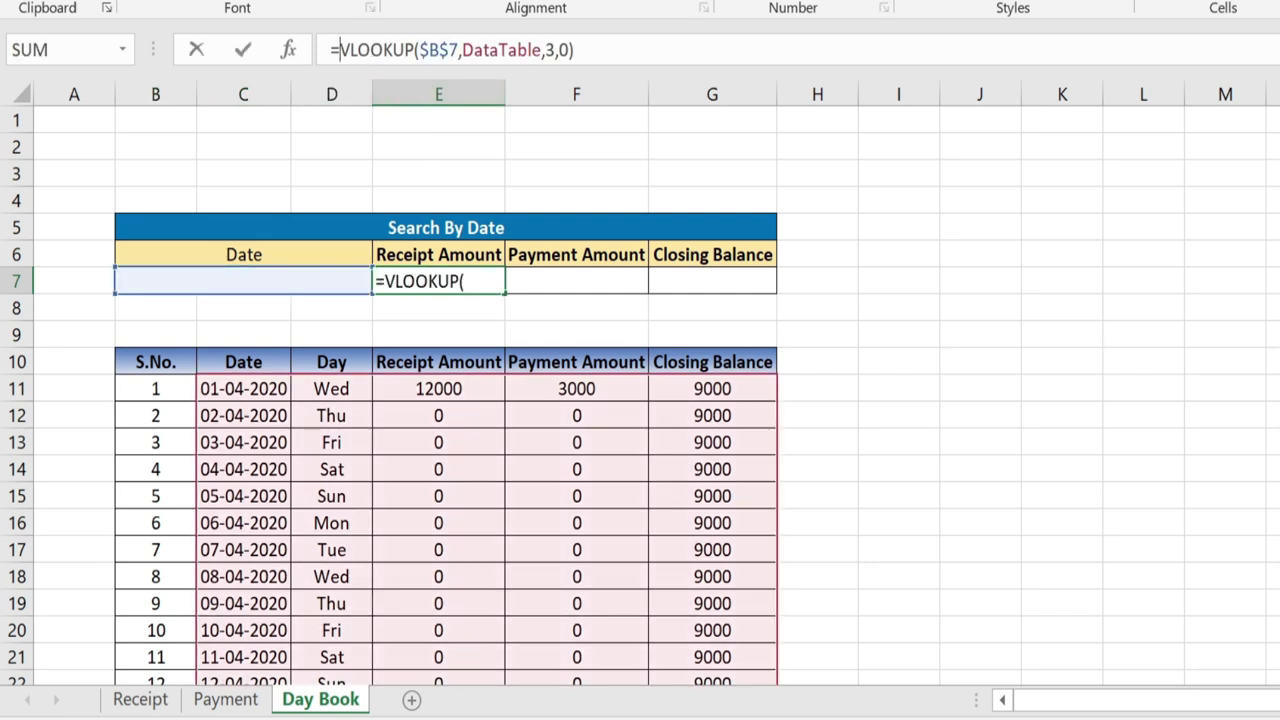
{"action": "type", "text": "if"}
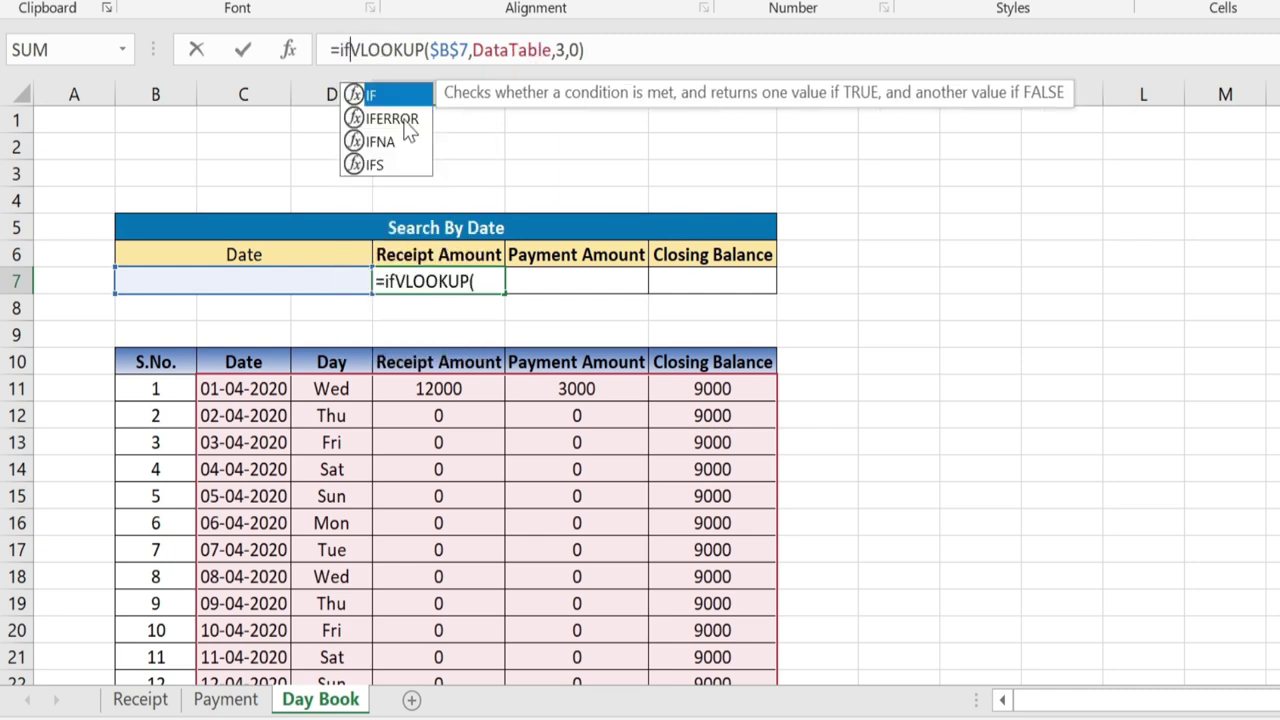
{"action": "double_click", "coordinate": [392, 119]}
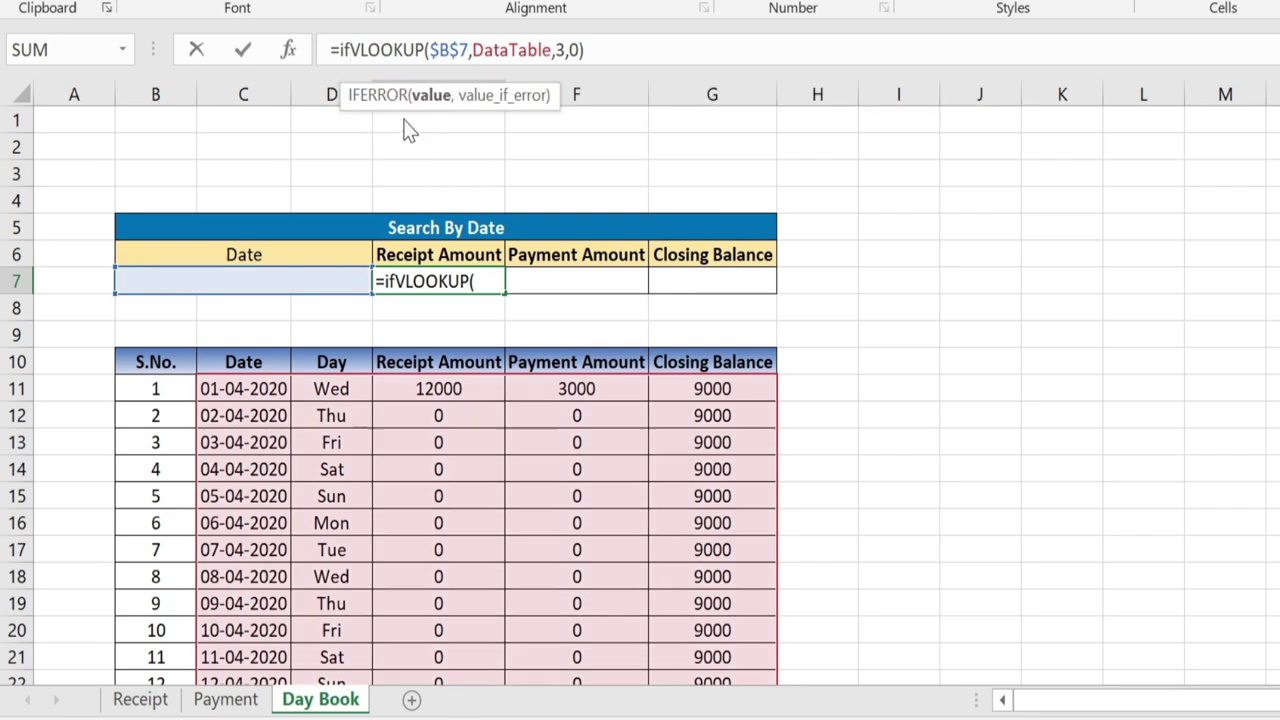
{"action": "key", "text": "End"}
{"action": "type", "text": ",\""}
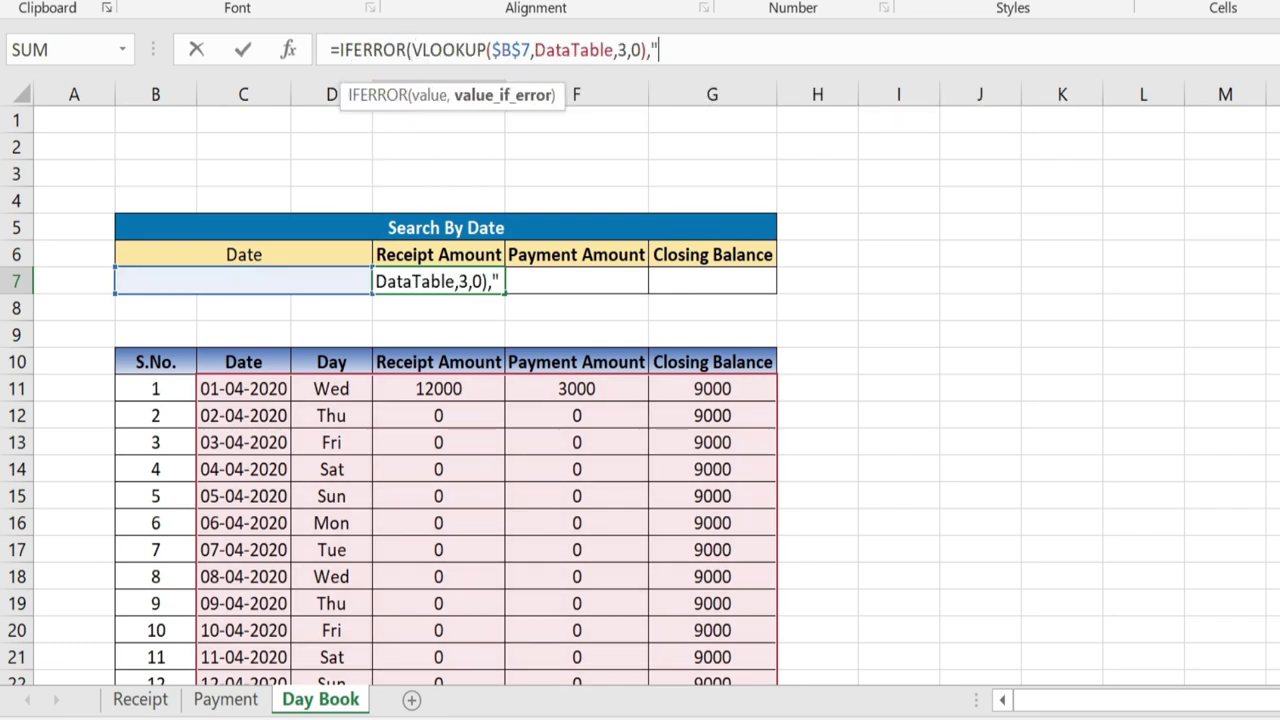
{"action": "type", "text": "\")"}
{"action": "key", "text": "Return"}
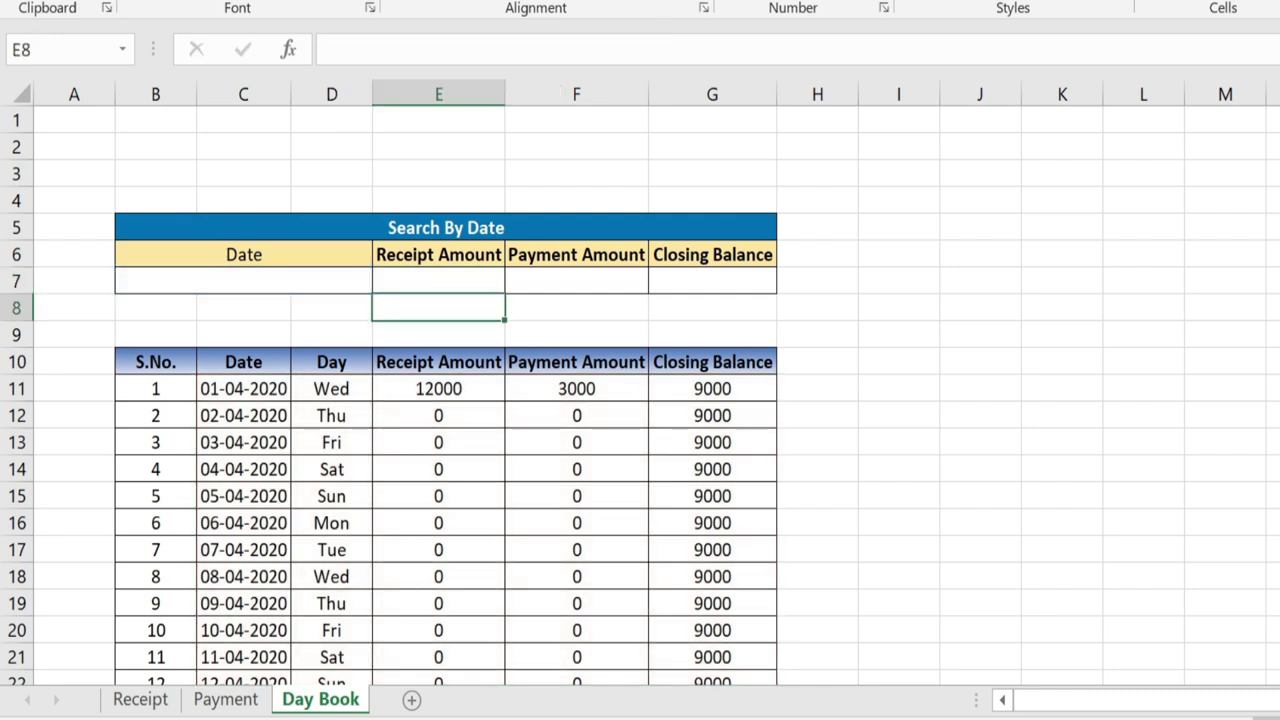
Enter 01/4/20 as the search date in B7, then copy the E7 Receipt Amount lookup formula
{"action": "left_click", "coordinate": [678, 170]}
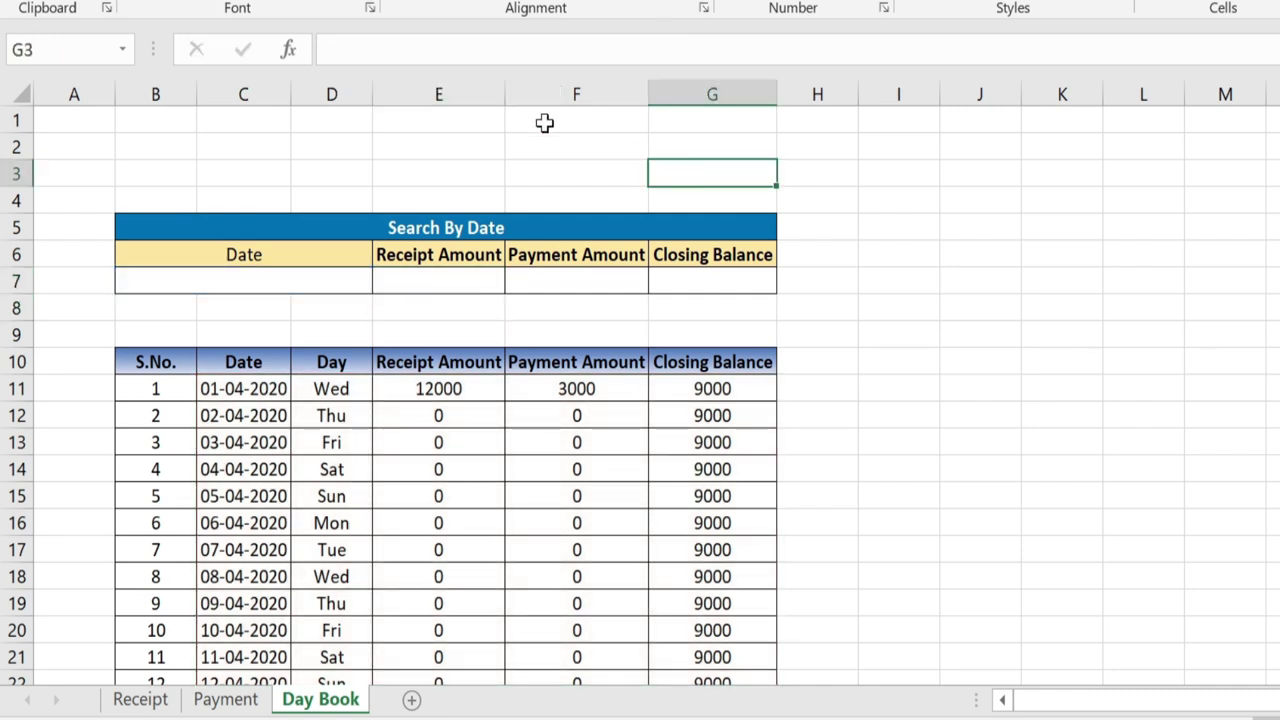
{"action": "left_click", "coordinate": [464, 286]}
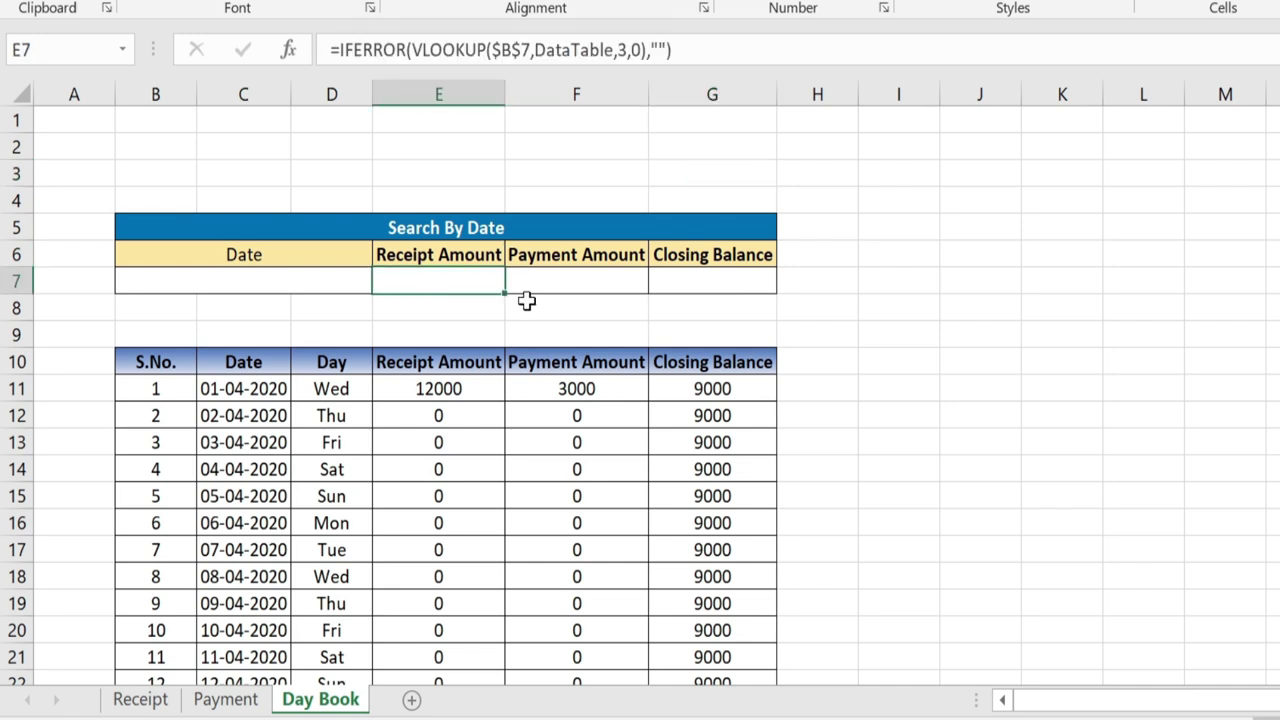
{"action": "left_click", "coordinate": [312, 278]}
{"action": "type", "text": "01/4/20"}
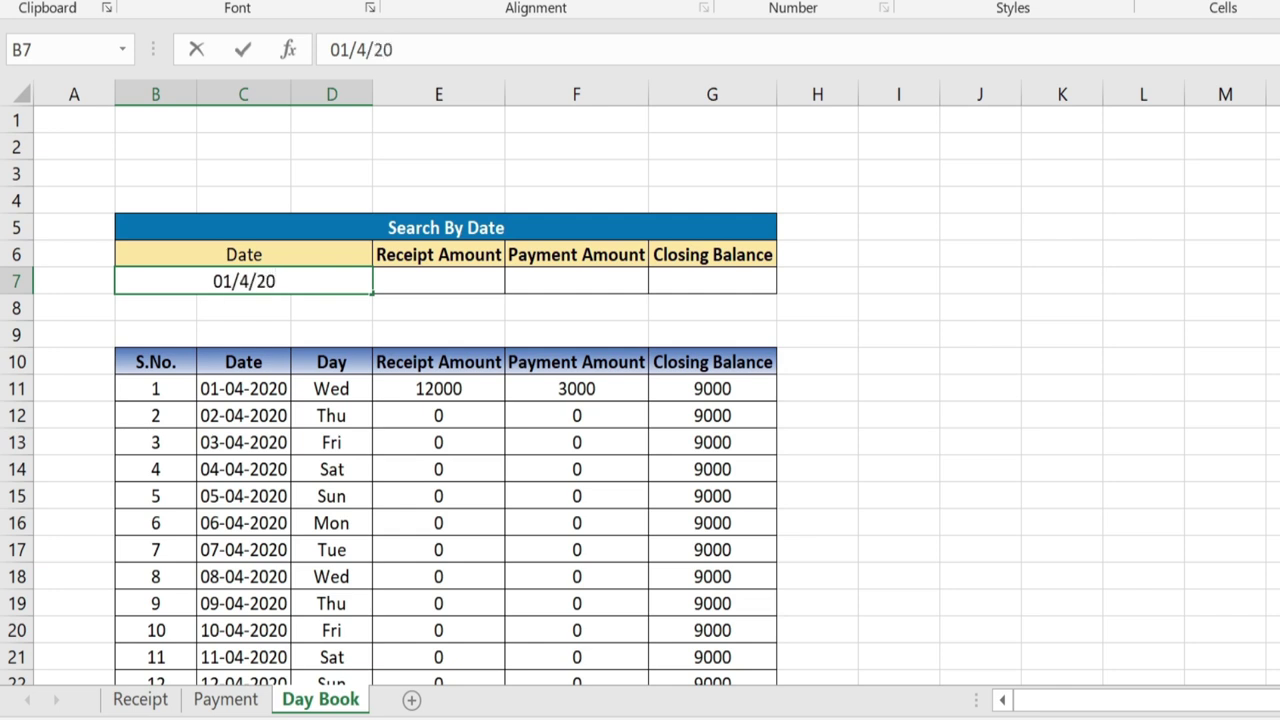
{"action": "key", "text": "Return"}
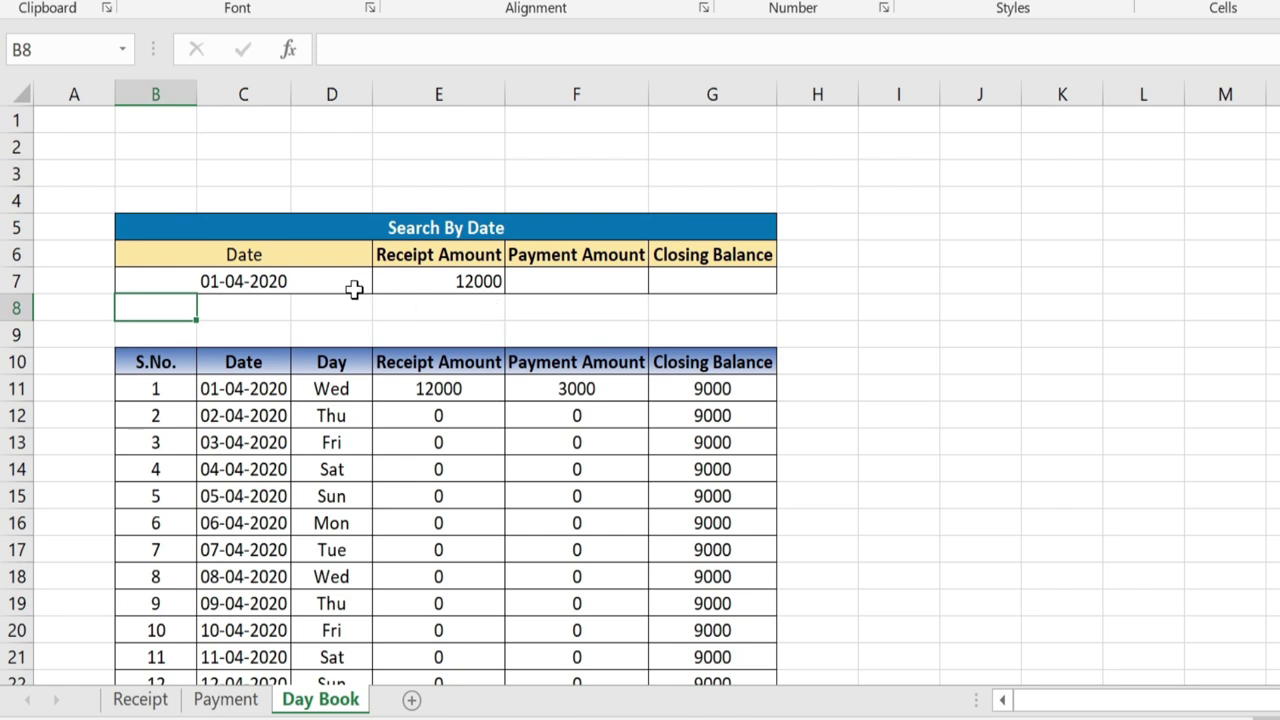
{"action": "left_click", "coordinate": [424, 277]}
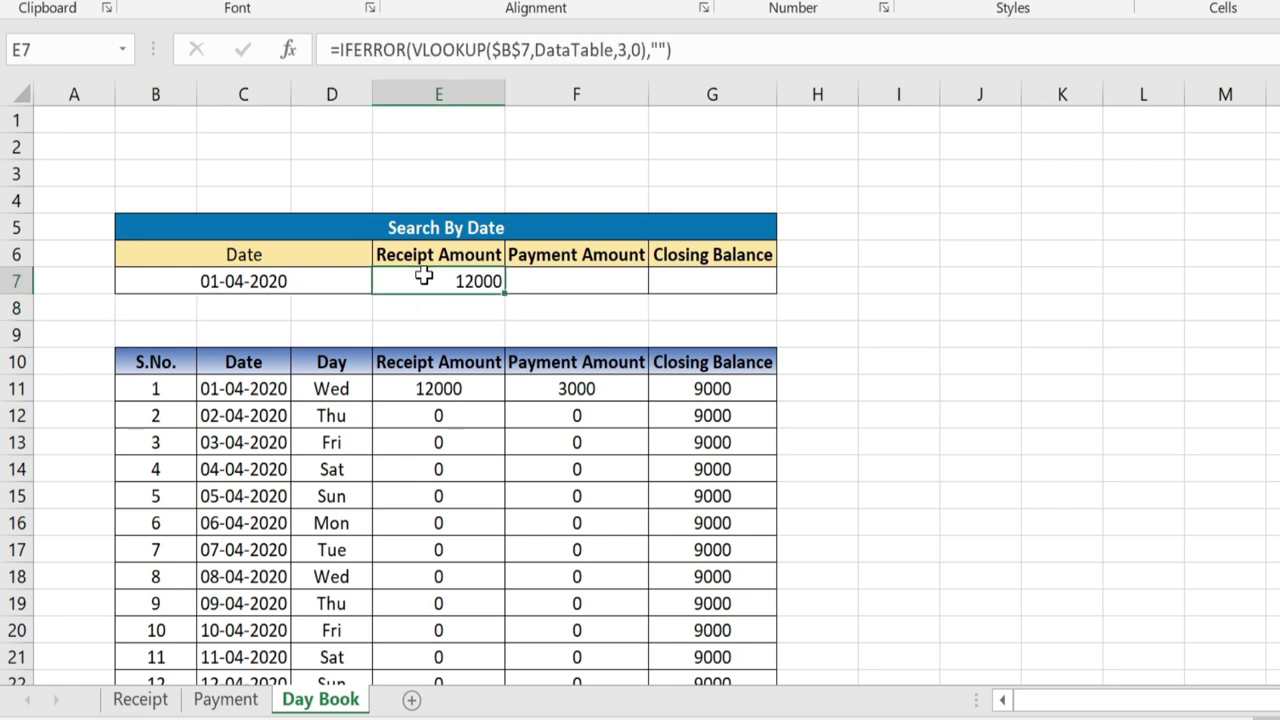
{"action": "key", "text": "ctrl+c"}
Paste the E7 lookup into F7:G7 and change F7's column index to 4 for Payment Amount
{"action": "left_click", "coordinate": [547, 283]}
{"action": "key", "text": "shift+Right"}
{"action": "key", "text": "ctrl+v"}
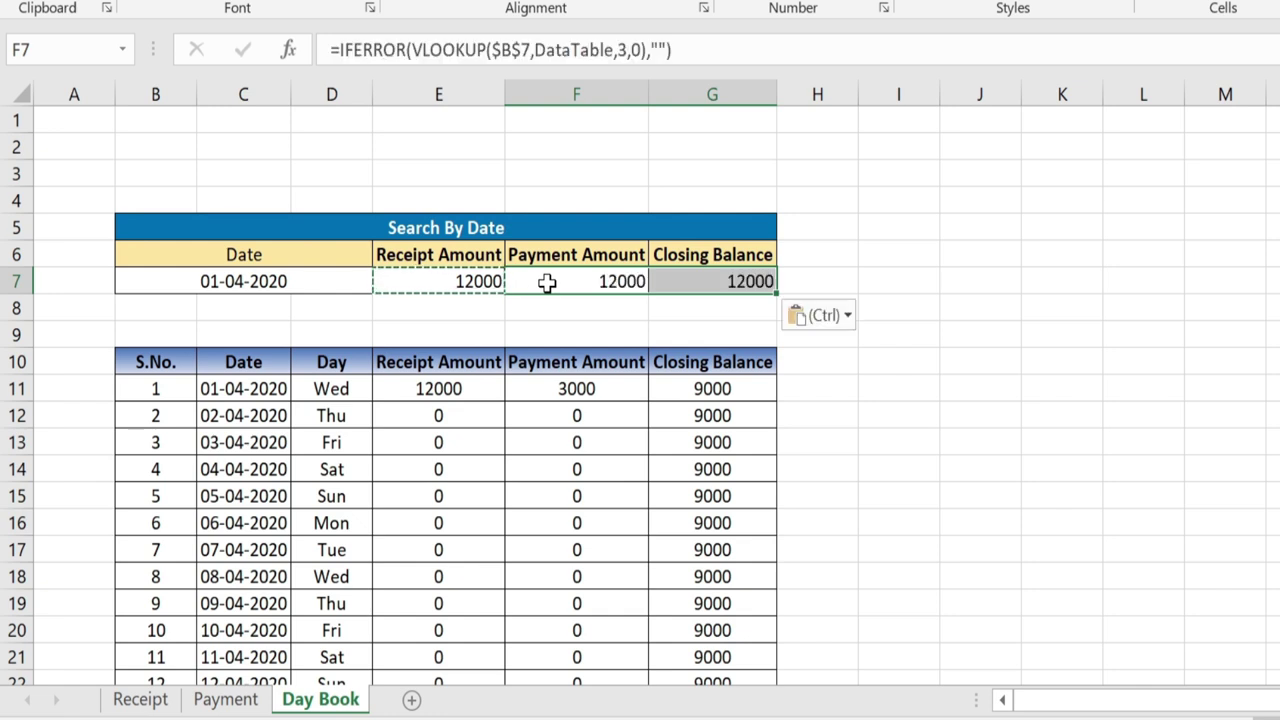
{"action": "left_click", "coordinate": [618, 281]}
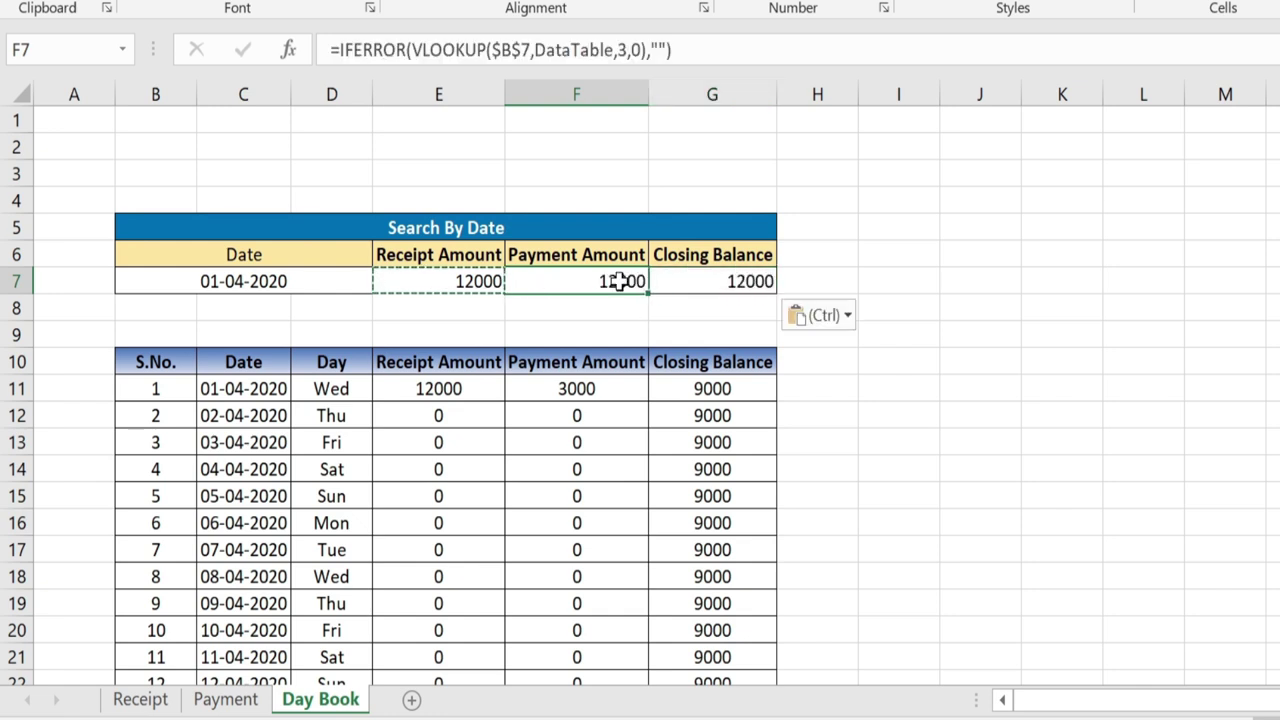
{"action": "key", "text": "F2"}
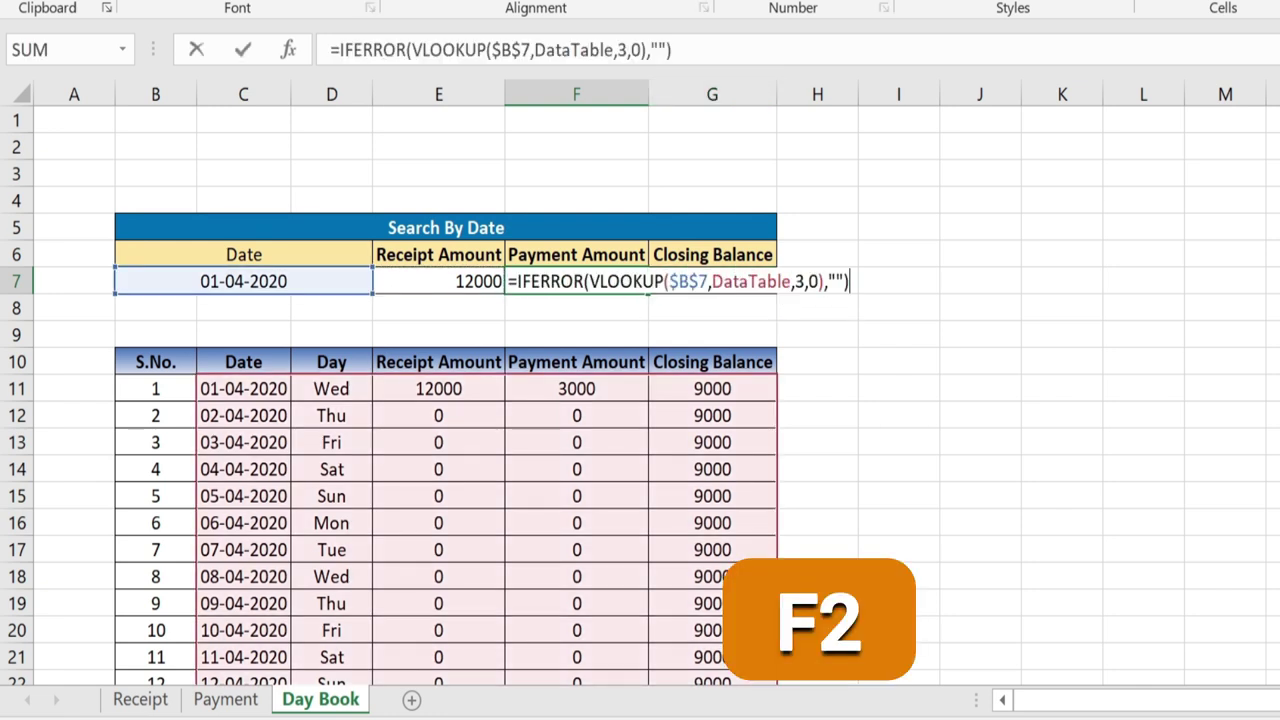
{"action": "left_click", "coordinate": [806, 281]}
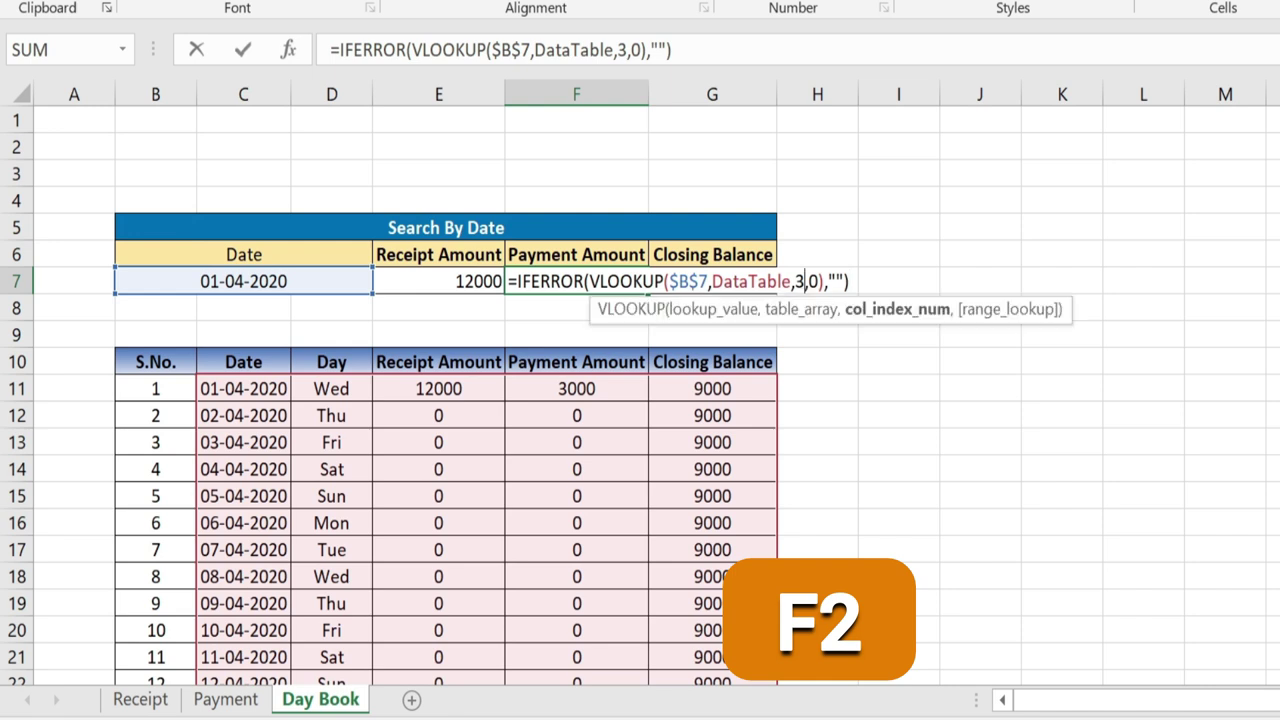
{"action": "key", "text": "BackSpace"}
{"action": "type", "text": "4"}
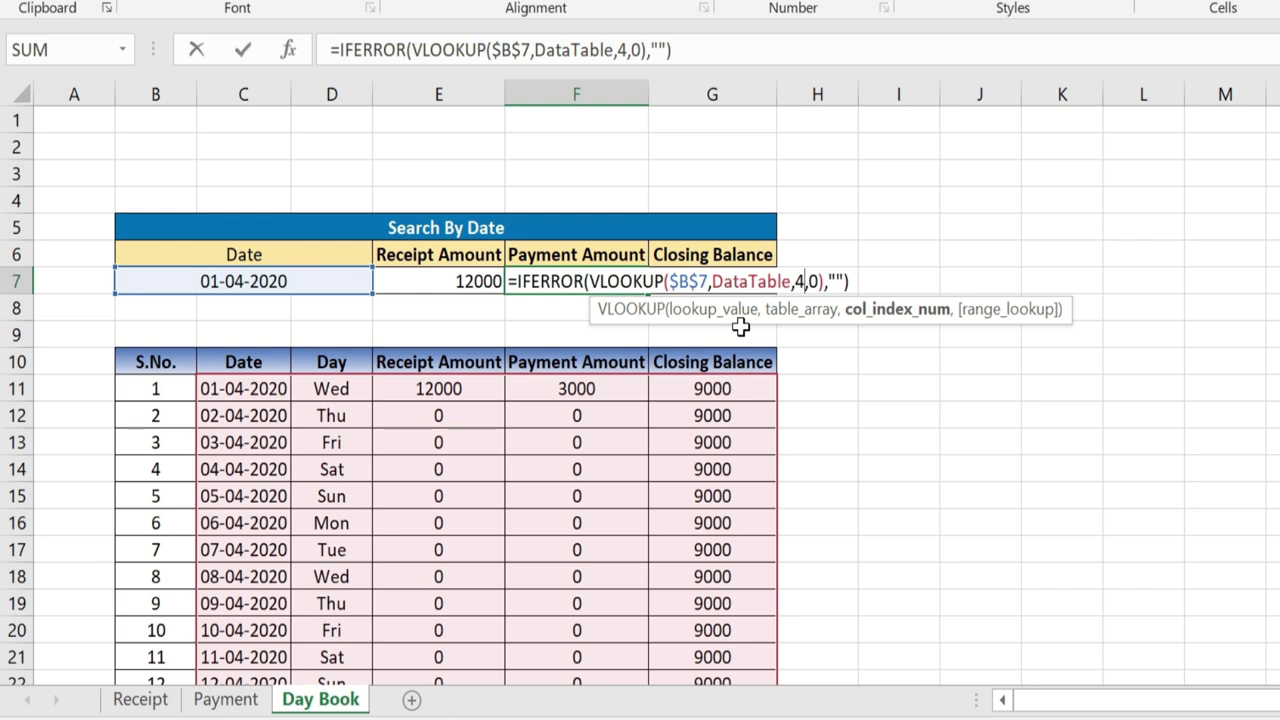
{"action": "key", "text": "Return"}
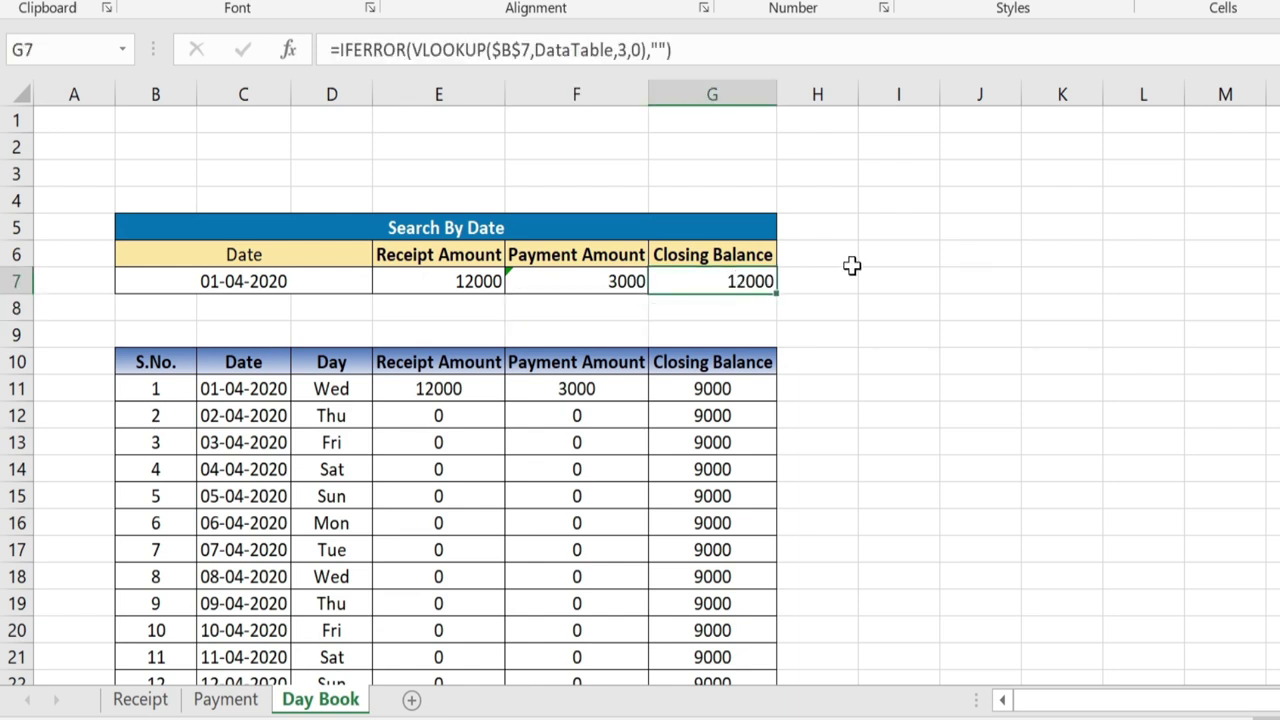
Change G7's column index to 5 so Closing Balance returns 9000
{"action": "key", "text": "F2"}
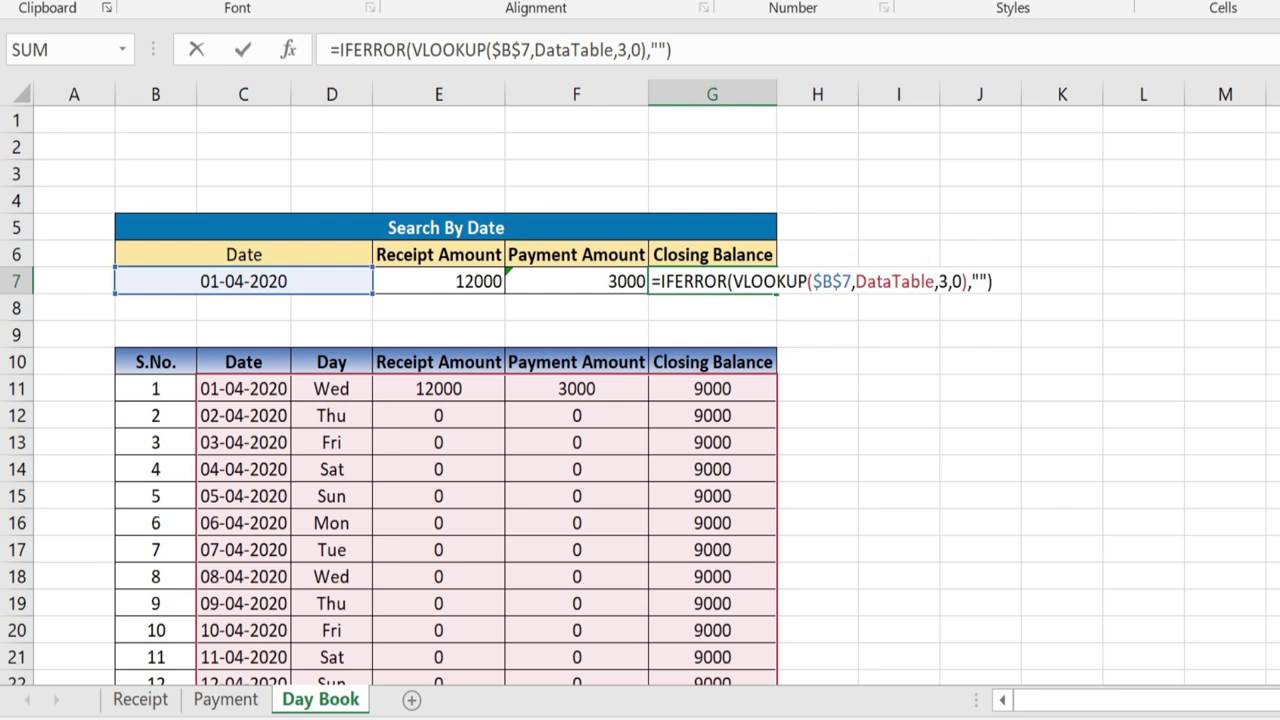
{"action": "left_click", "coordinate": [948, 281]}
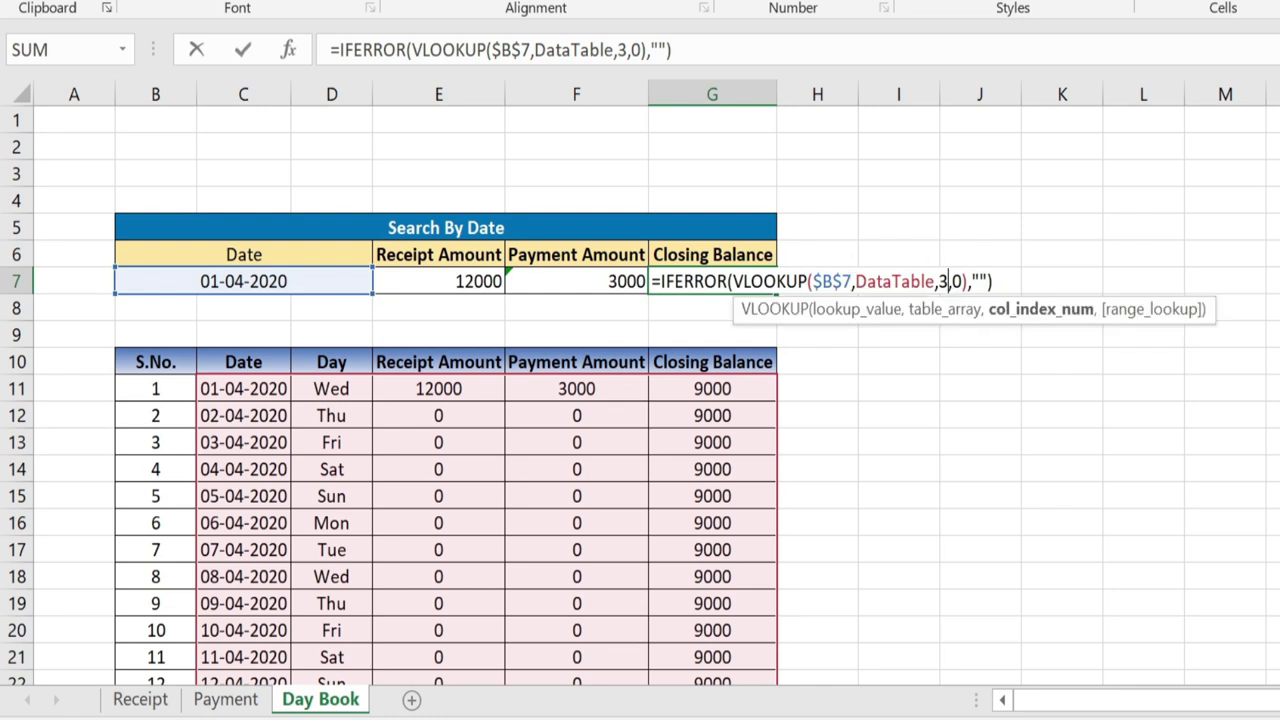
{"action": "key", "text": "BackSpace"}
{"action": "type", "text": "5"}
{"action": "key", "text": "Return"}
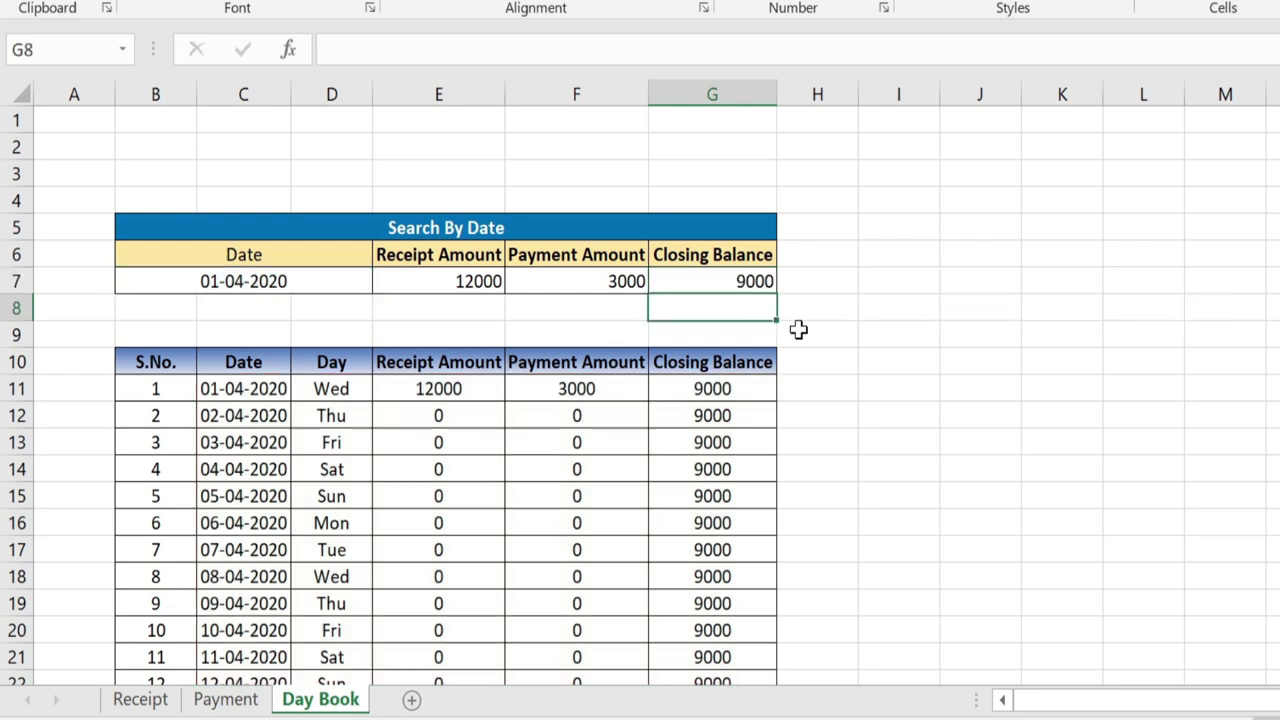
{"action": "left_click", "coordinate": [721, 281]}
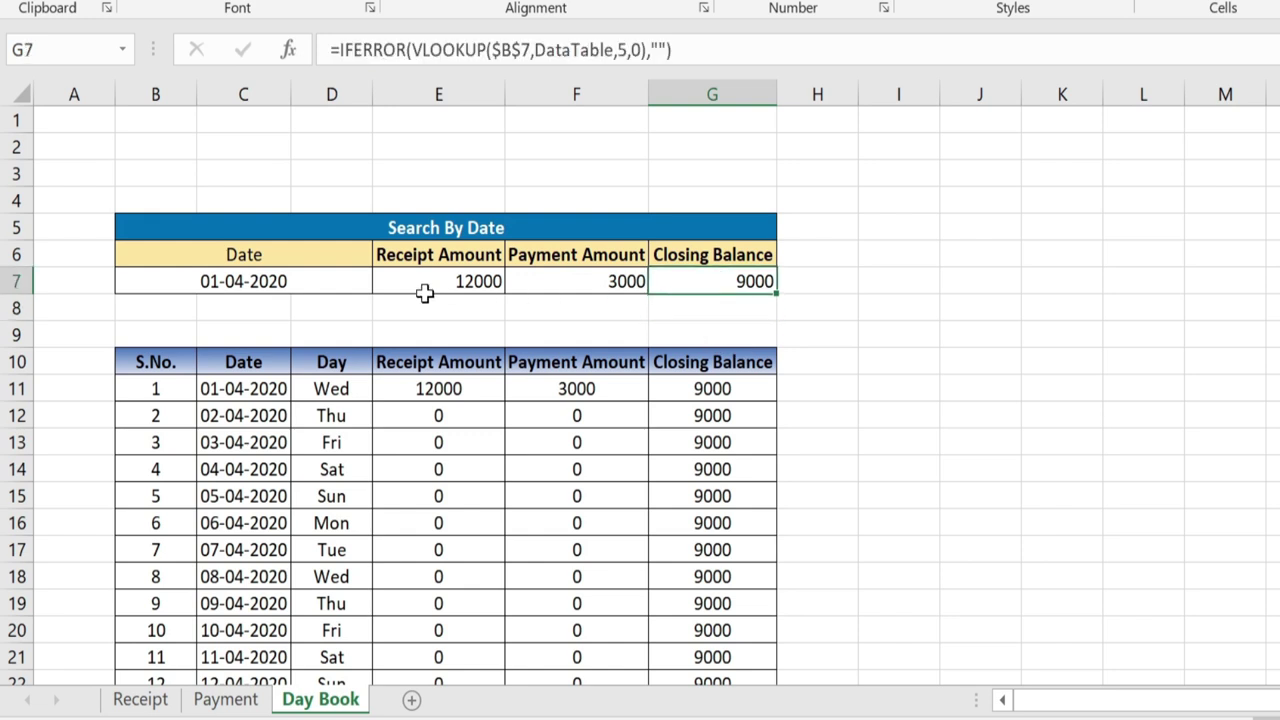
{"action": "left_click_drag", "start_coordinate": [416, 287], "coordinate": [698, 292]}
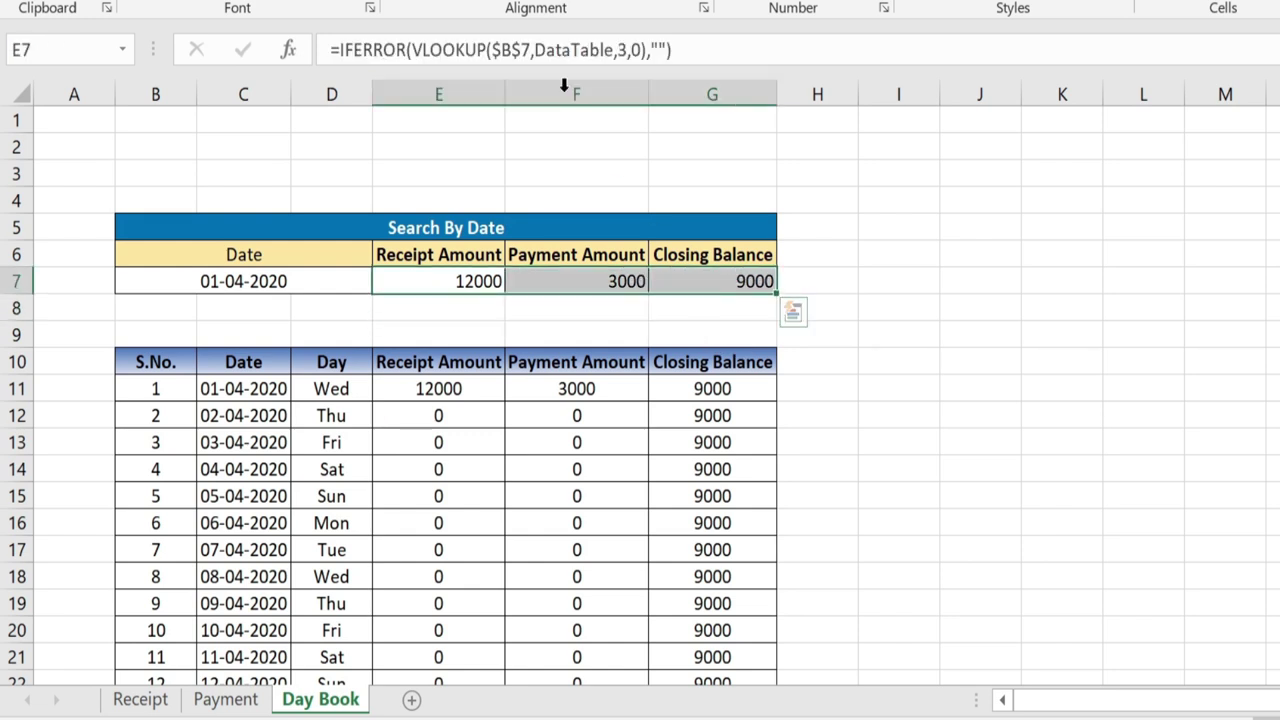
{"action": "left_click", "coordinate": [752, 312]}
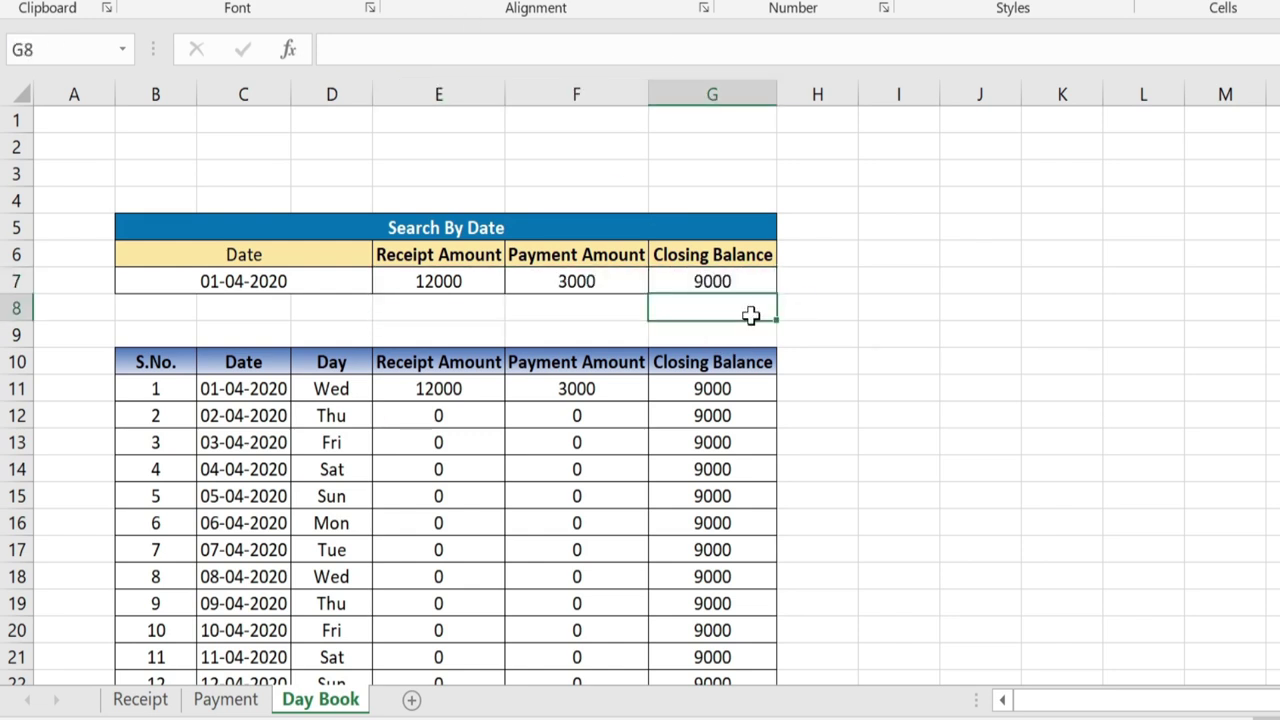
Merge and center cells B1:G4 into a single title cell
{"action": "left_click", "coordinate": [330, 285]}
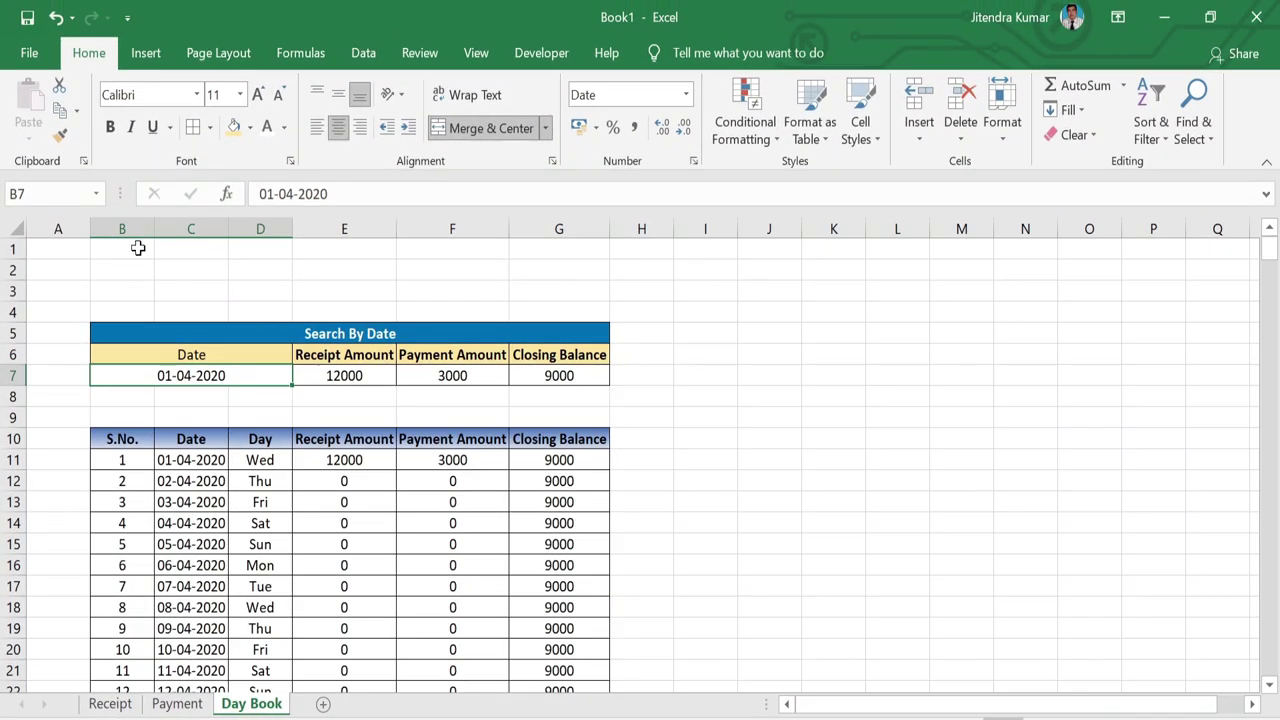
{"action": "left_click_drag", "start_coordinate": [137, 249], "coordinate": [550, 308]}
{"action": "left_click", "coordinate": [473, 130]}
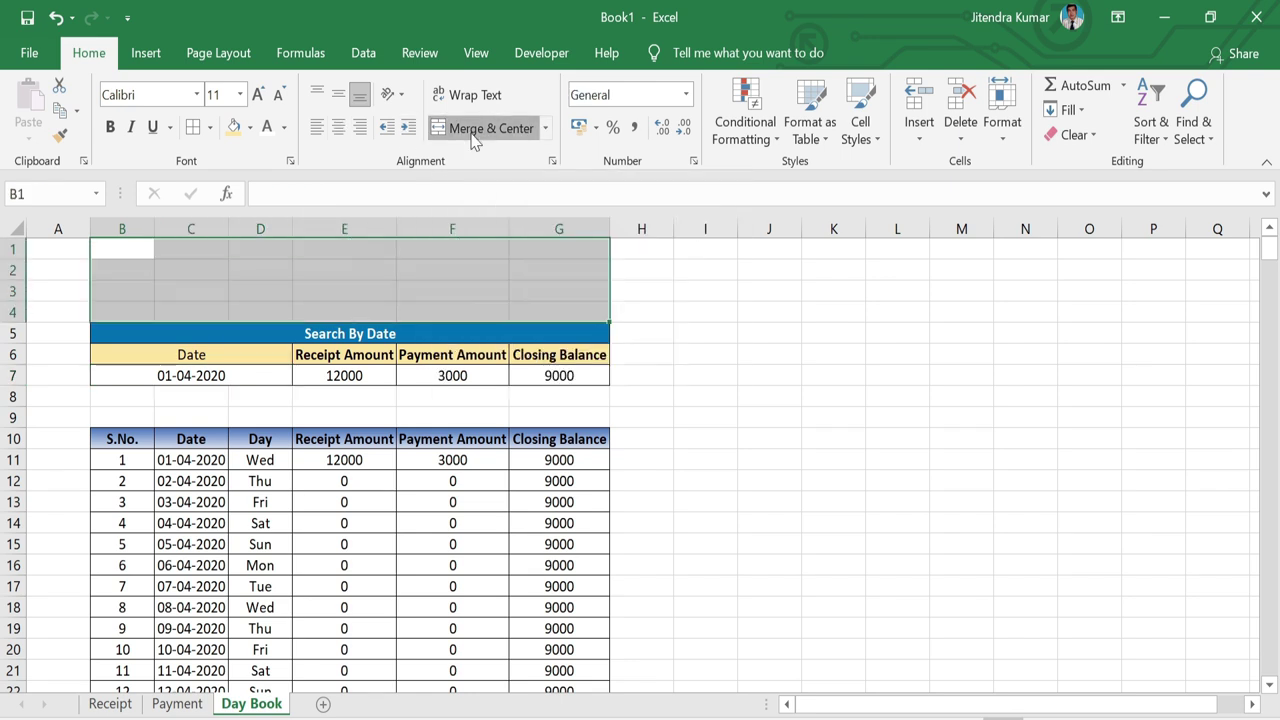
Give merged B1:G4 a two-colour horizontal gradient fill from gold to light gold
{"action": "right_click", "coordinate": [356, 280]}
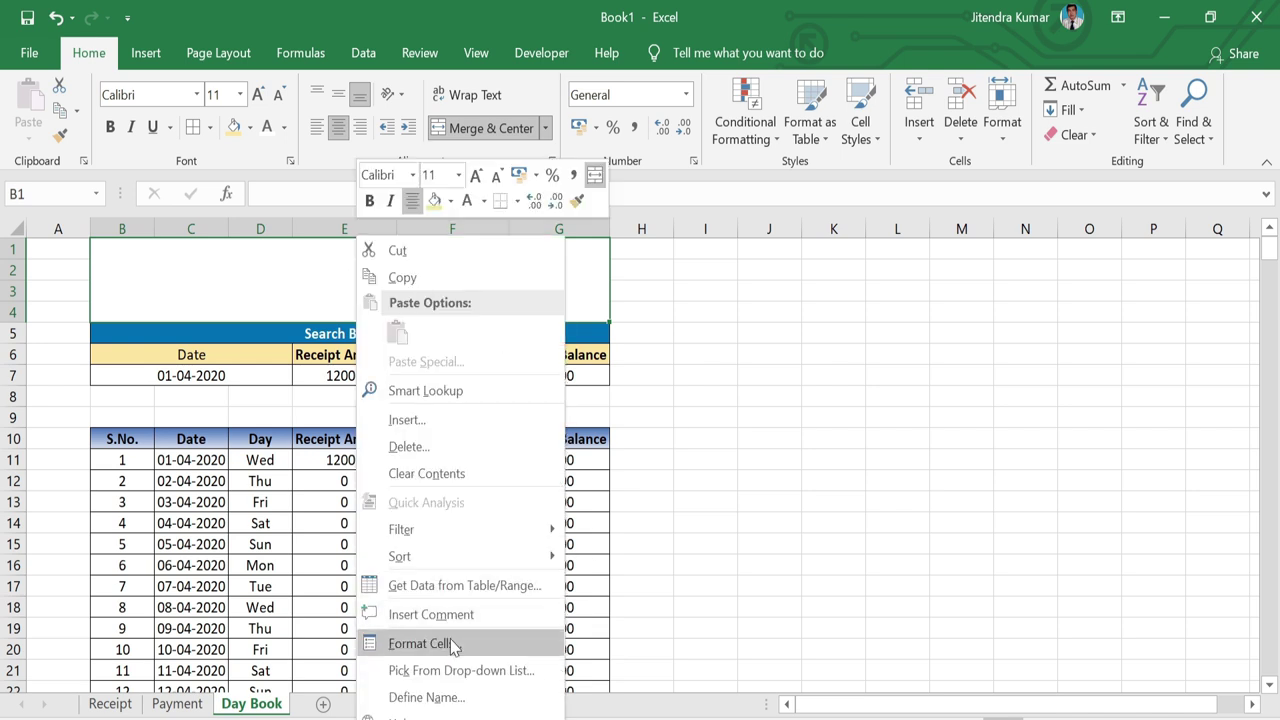
{"action": "left_click", "coordinate": [452, 644]}
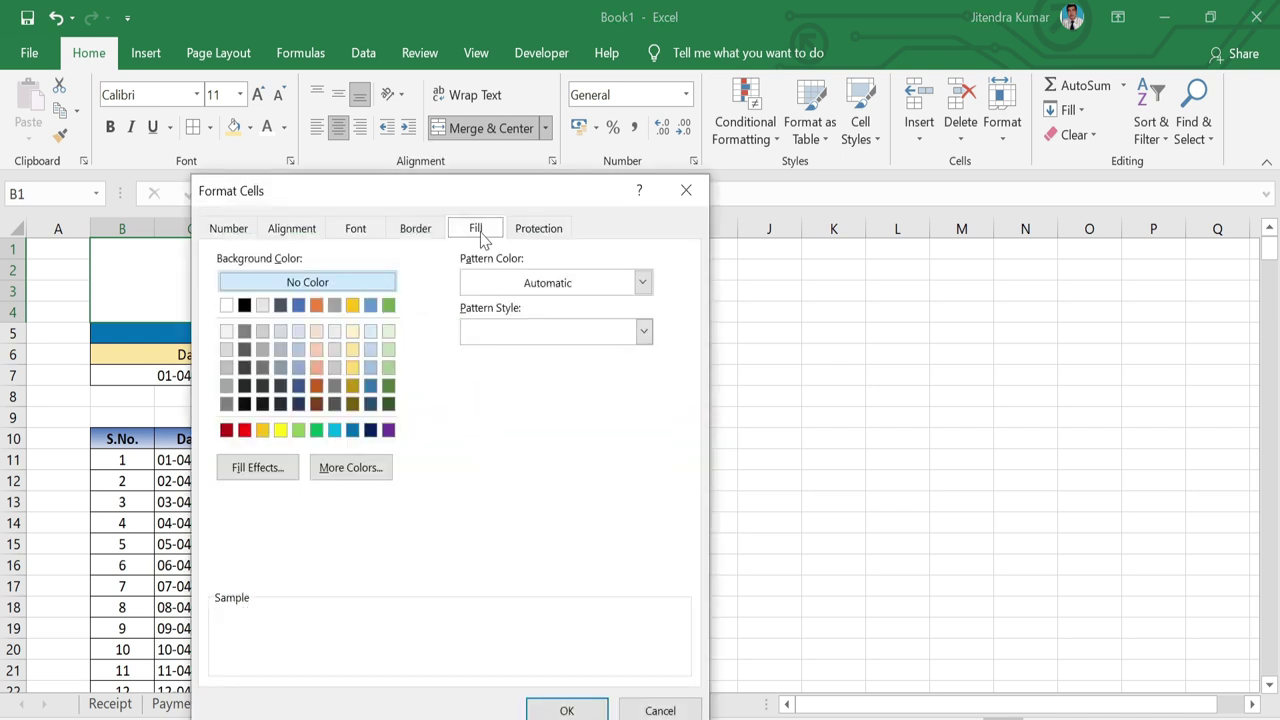
{"action": "left_click", "coordinate": [251, 469]}
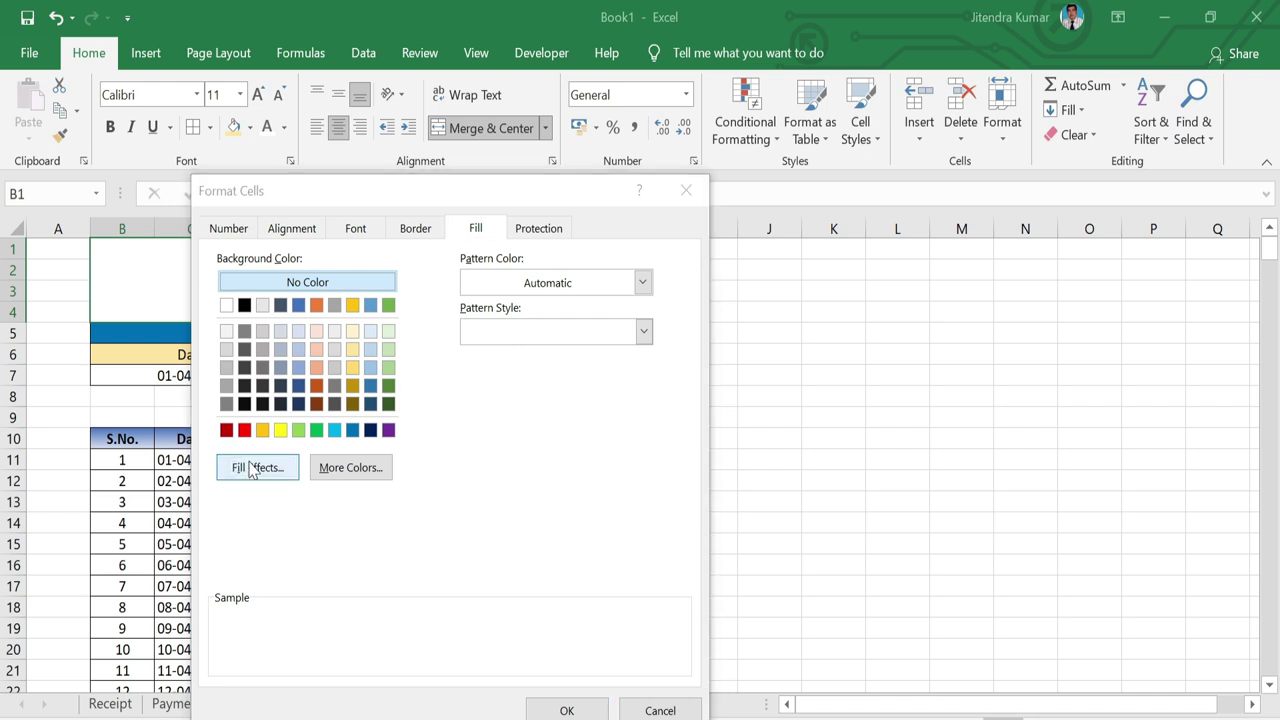
{"action": "left_click", "coordinate": [518, 315]}
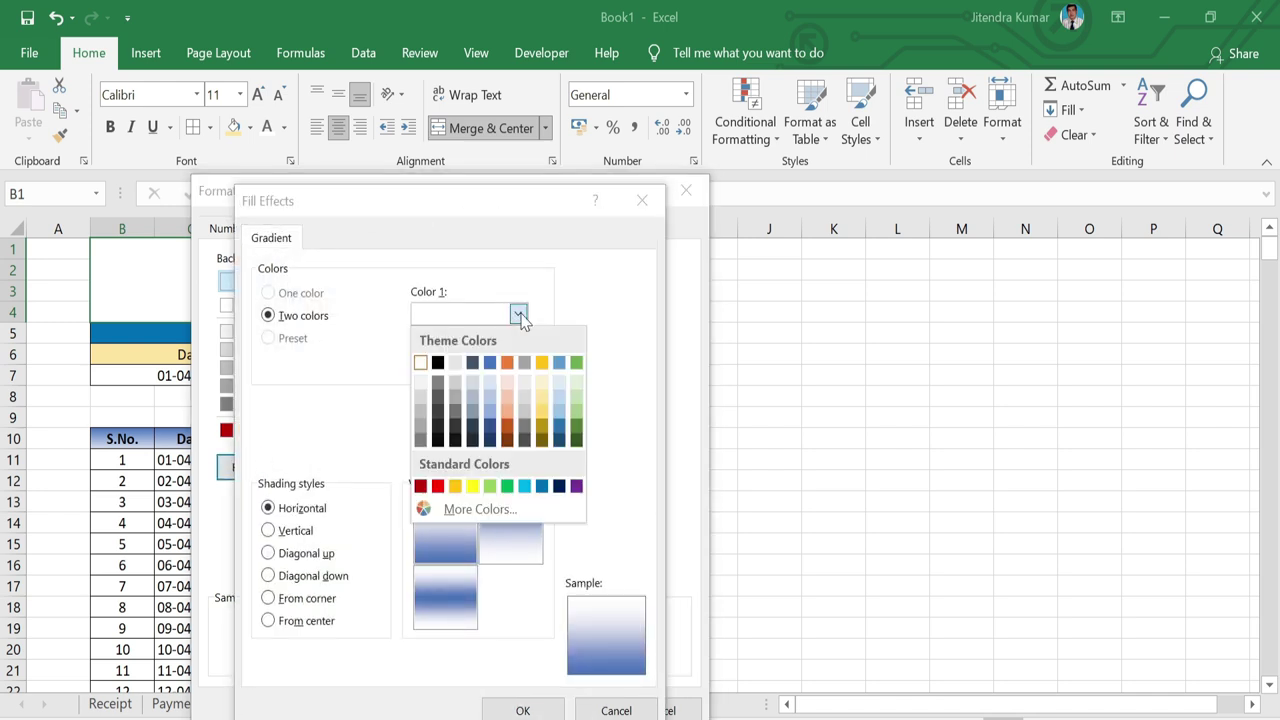
{"action": "left_click", "coordinate": [542, 363]}
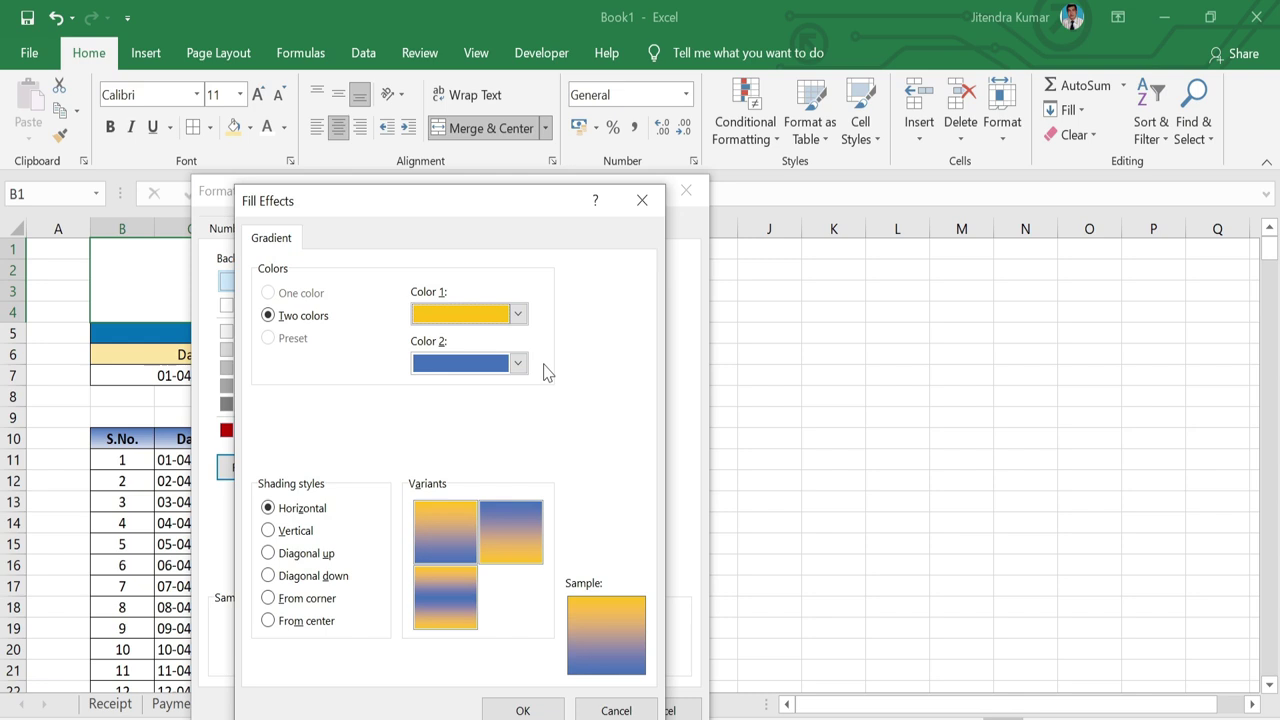
{"action": "left_click", "coordinate": [518, 363]}
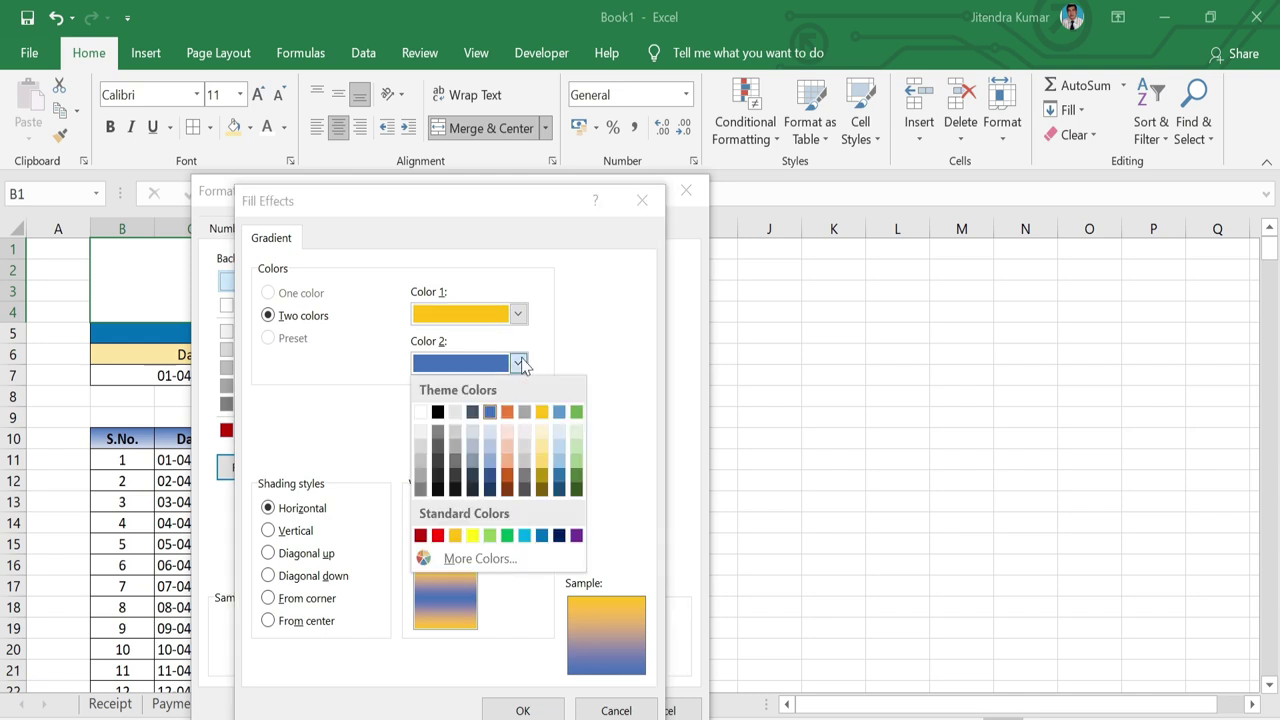
{"action": "left_click", "coordinate": [544, 432]}
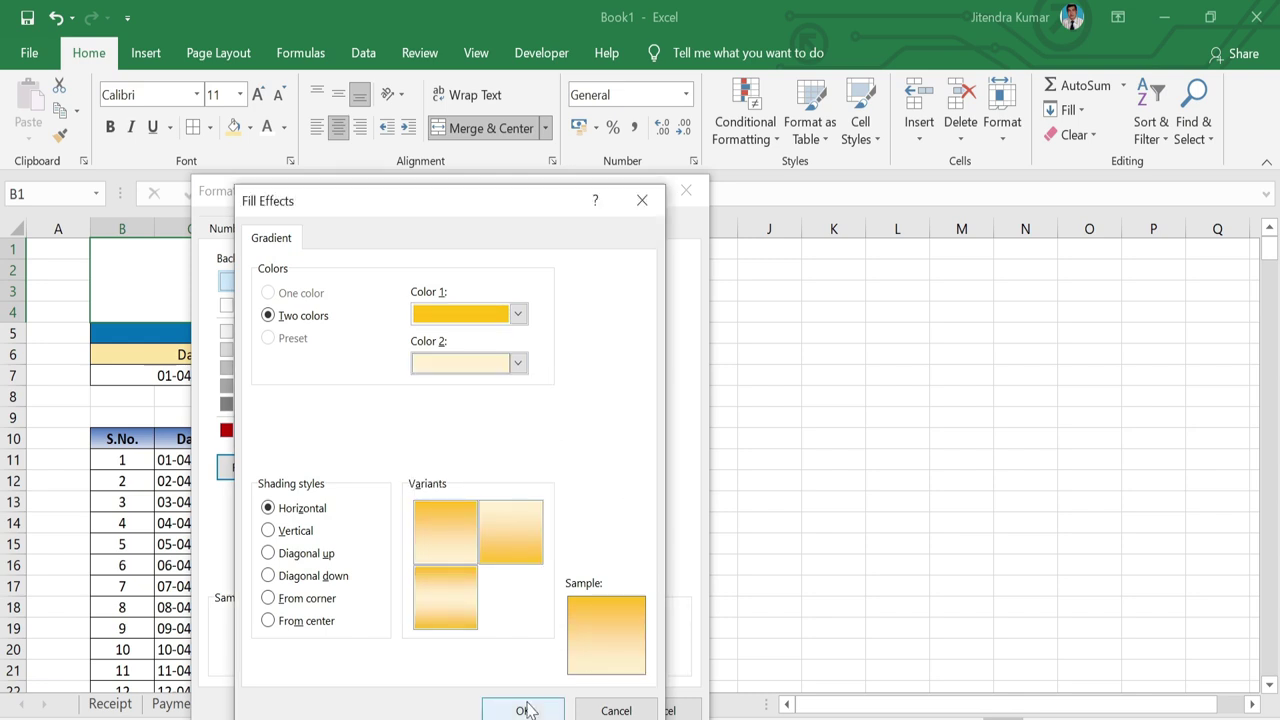
{"action": "left_click", "coordinate": [520, 708]}
{"action": "left_click", "coordinate": [562, 708]}
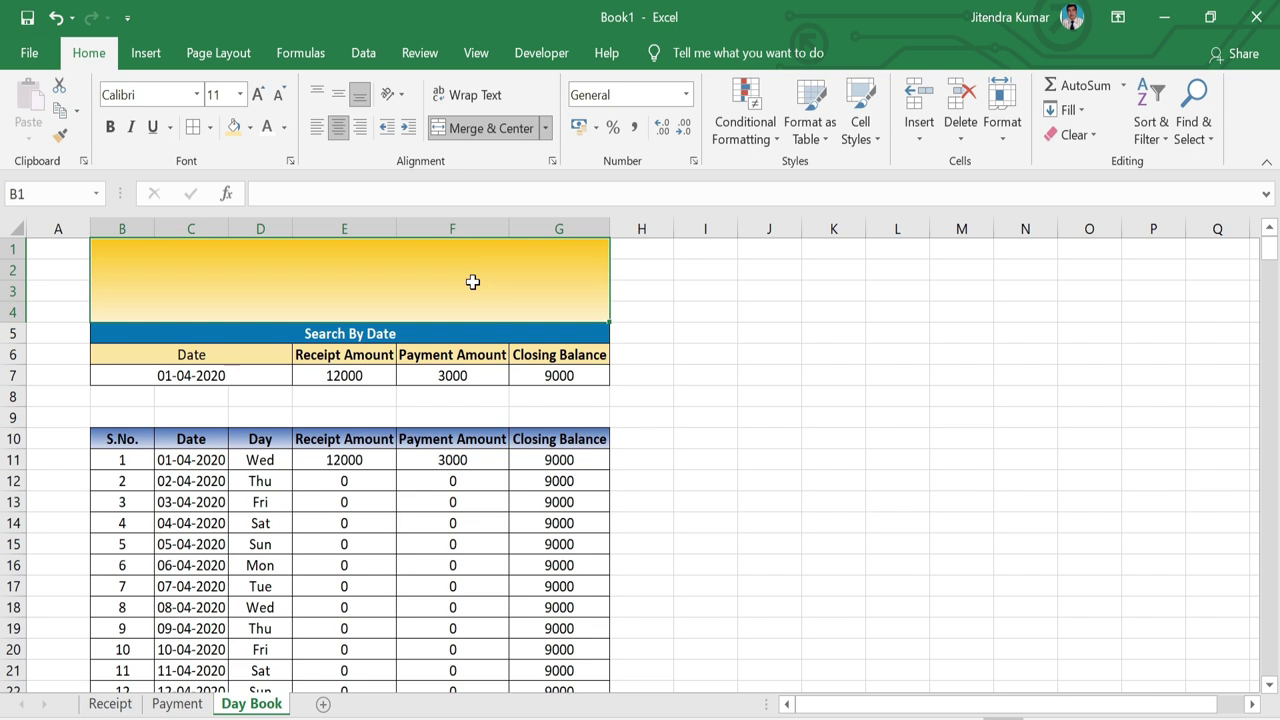
Enter 'Day Book' as the title, middle-aligned and bold
{"action": "type", "text": "Day Boo"}
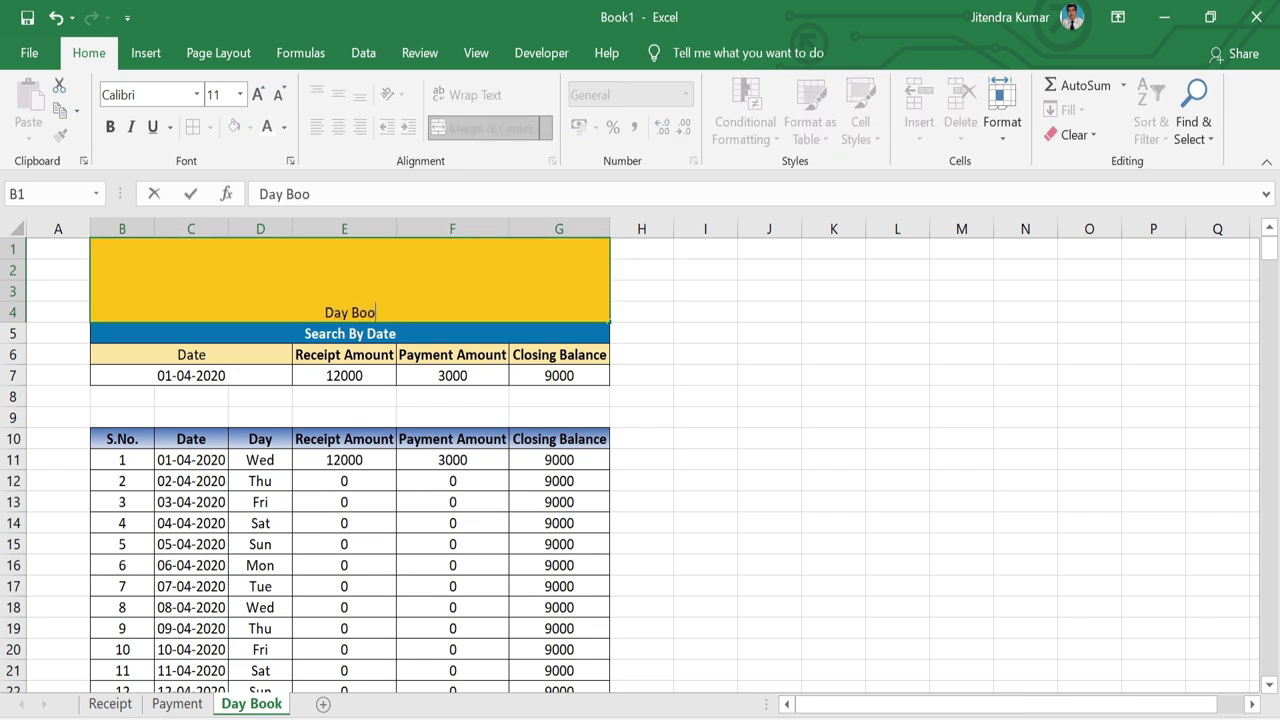
{"action": "type", "text": "k"}
{"action": "key", "text": "ctrl+Return"}
{"action": "left_click", "coordinate": [338, 94]}
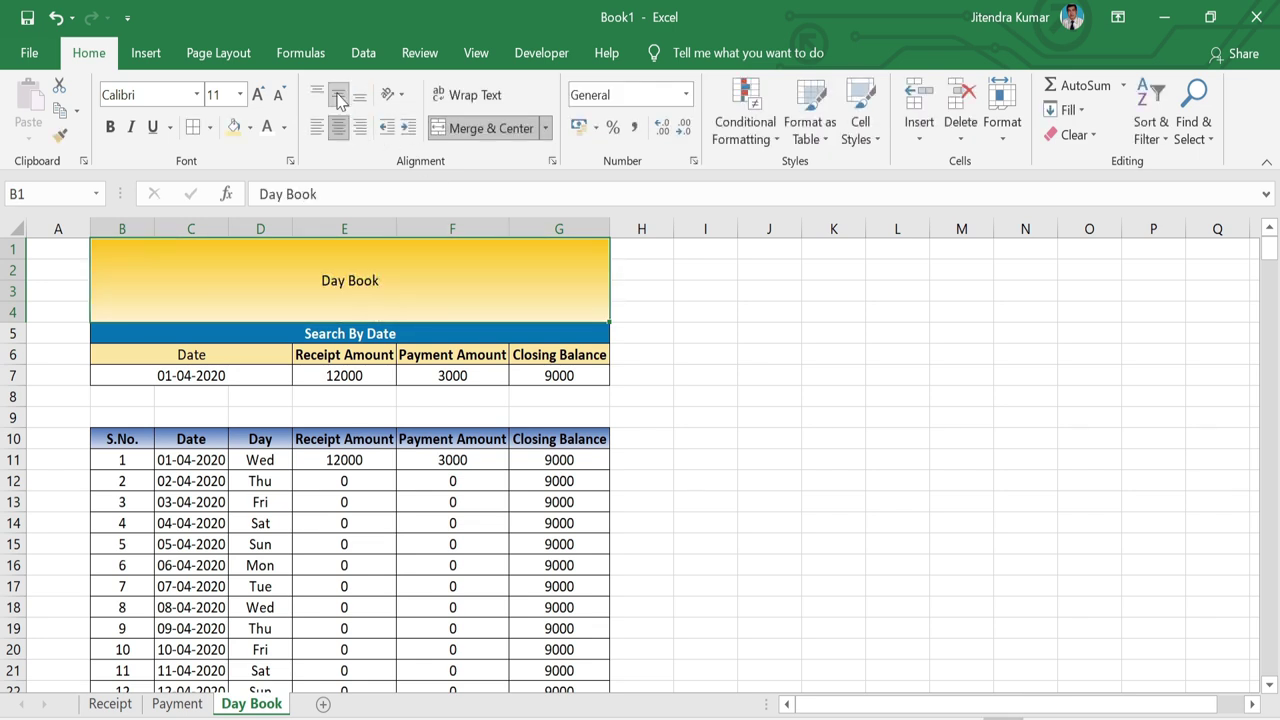
{"action": "key", "text": "ctrl+b"}
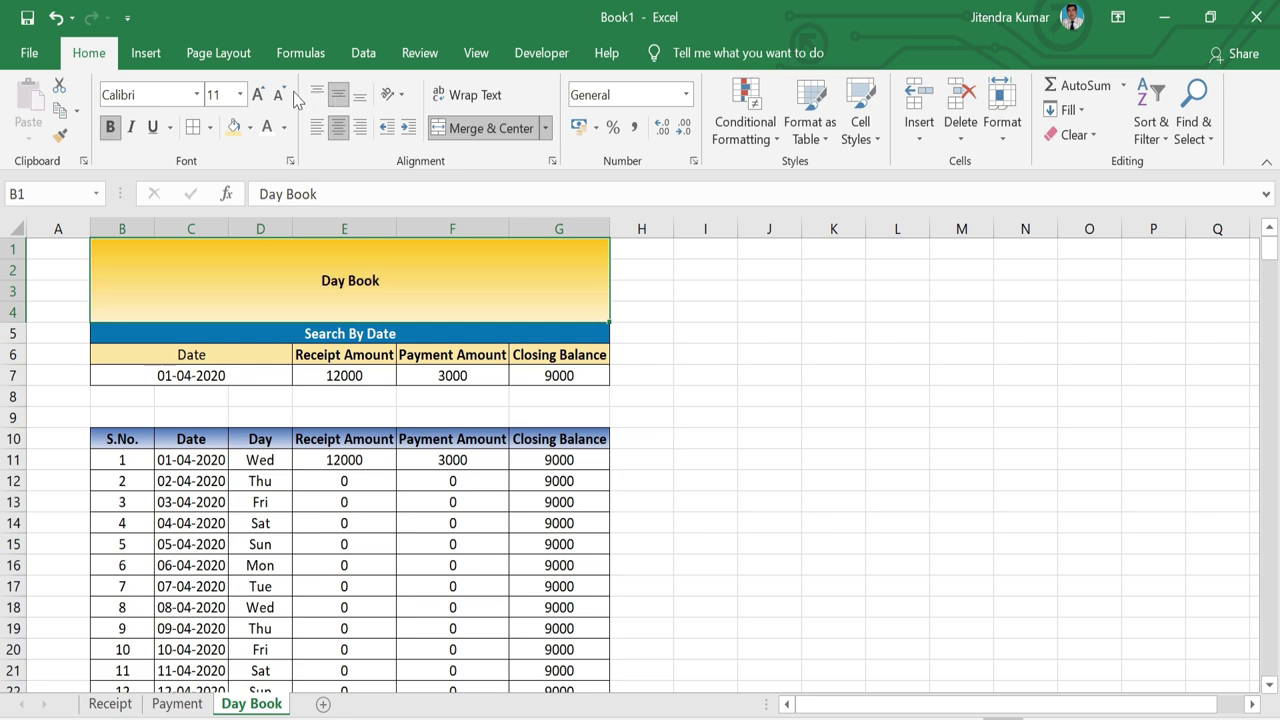
Increase the title font size to 36 and set the font to Aharoni
{"action": "left_click", "coordinate": [257, 94]}
{"action": "left_click", "coordinate": [257, 94]}
{"action": "left_click", "coordinate": [257, 94]}
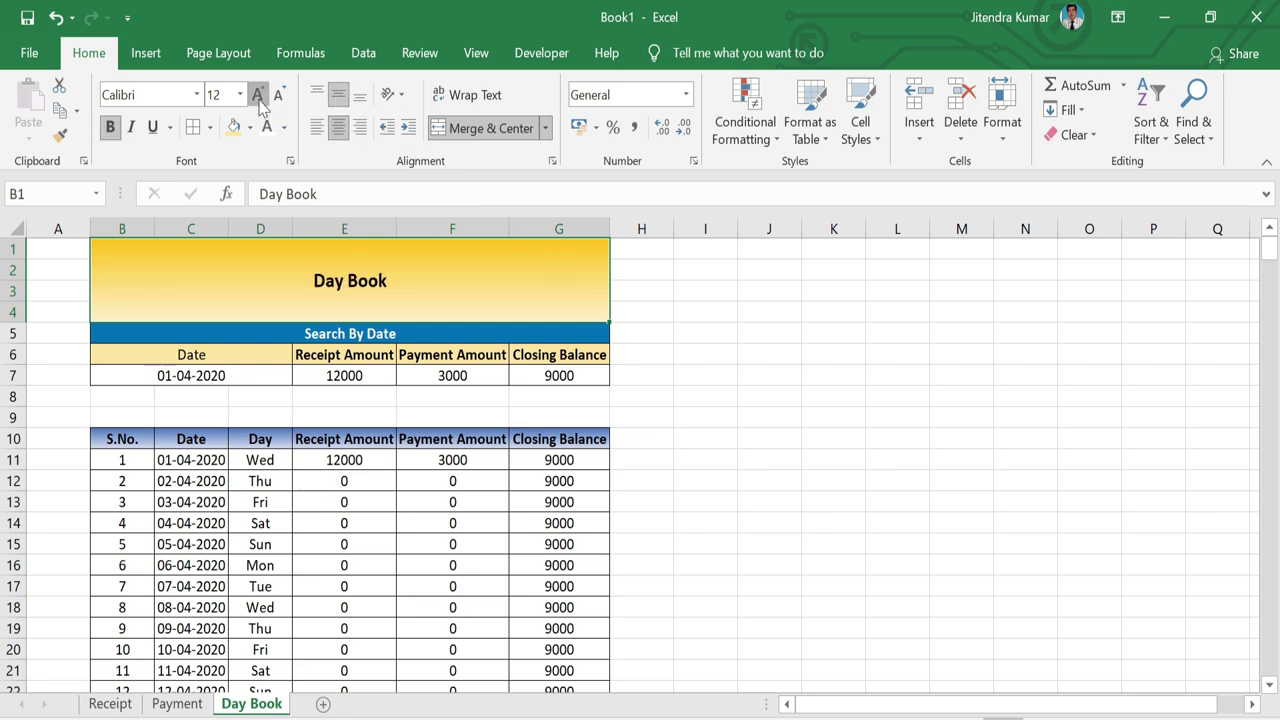
{"action": "left_click", "coordinate": [257, 94]}
{"action": "left_click", "coordinate": [257, 94]}
{"action": "left_click", "coordinate": [257, 94]}
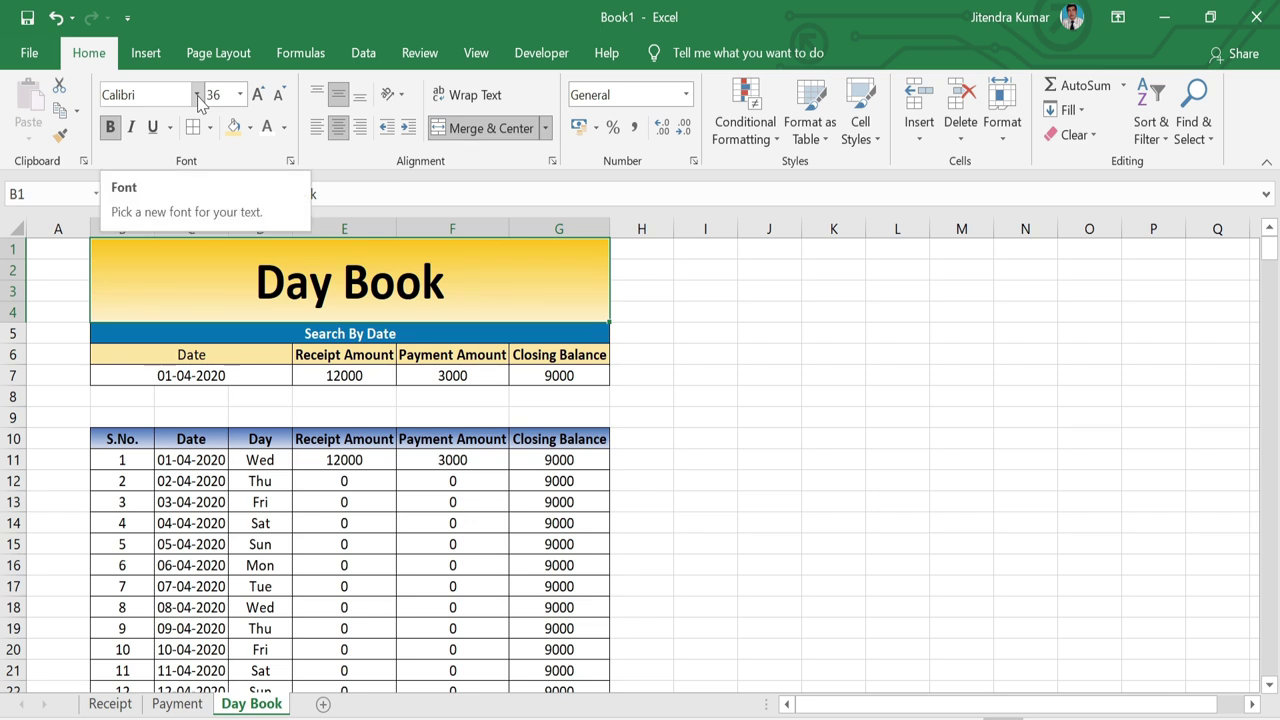
{"action": "left_click", "coordinate": [197, 94]}
{"action": "left_click", "coordinate": [140, 253]}
{"action": "left_click_drag", "start_coordinate": [106, 397], "coordinate": [571, 405]}
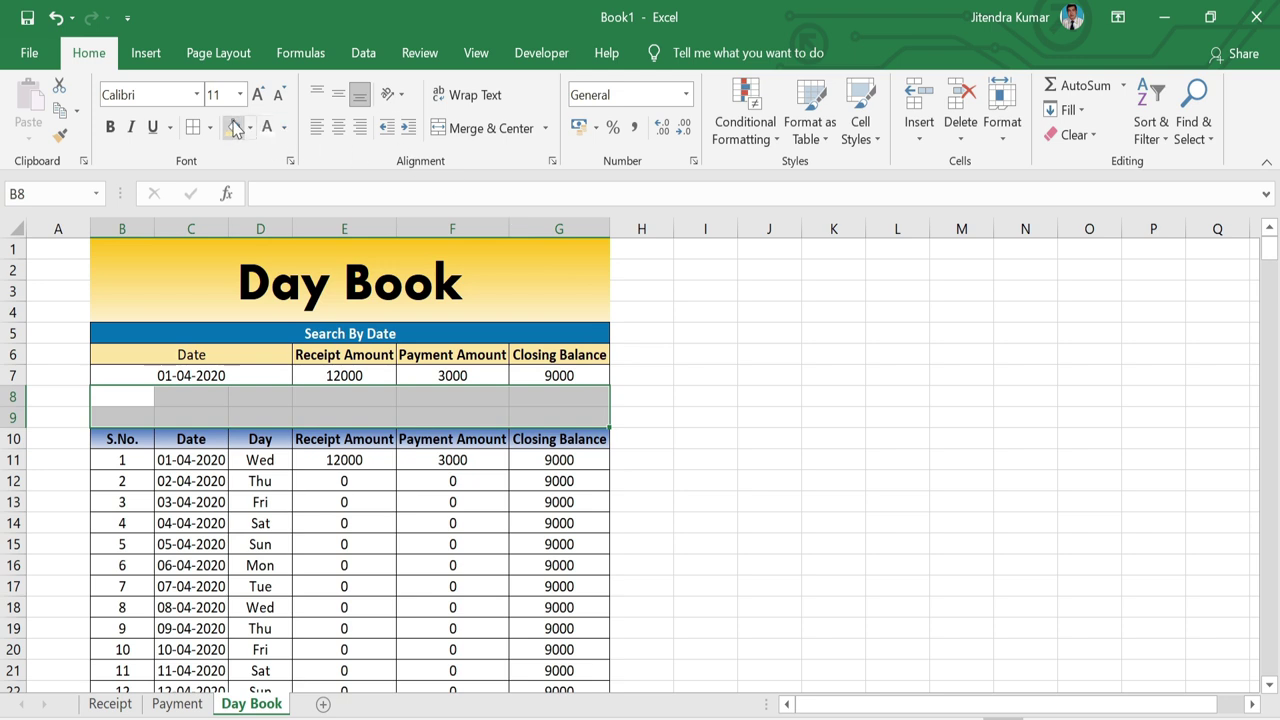
Fill B8:G9 light yellow and turn off Gridlines and Headings on the View tab
{"action": "left_click", "coordinate": [232, 126]}
{"action": "left_click", "coordinate": [753, 347]}
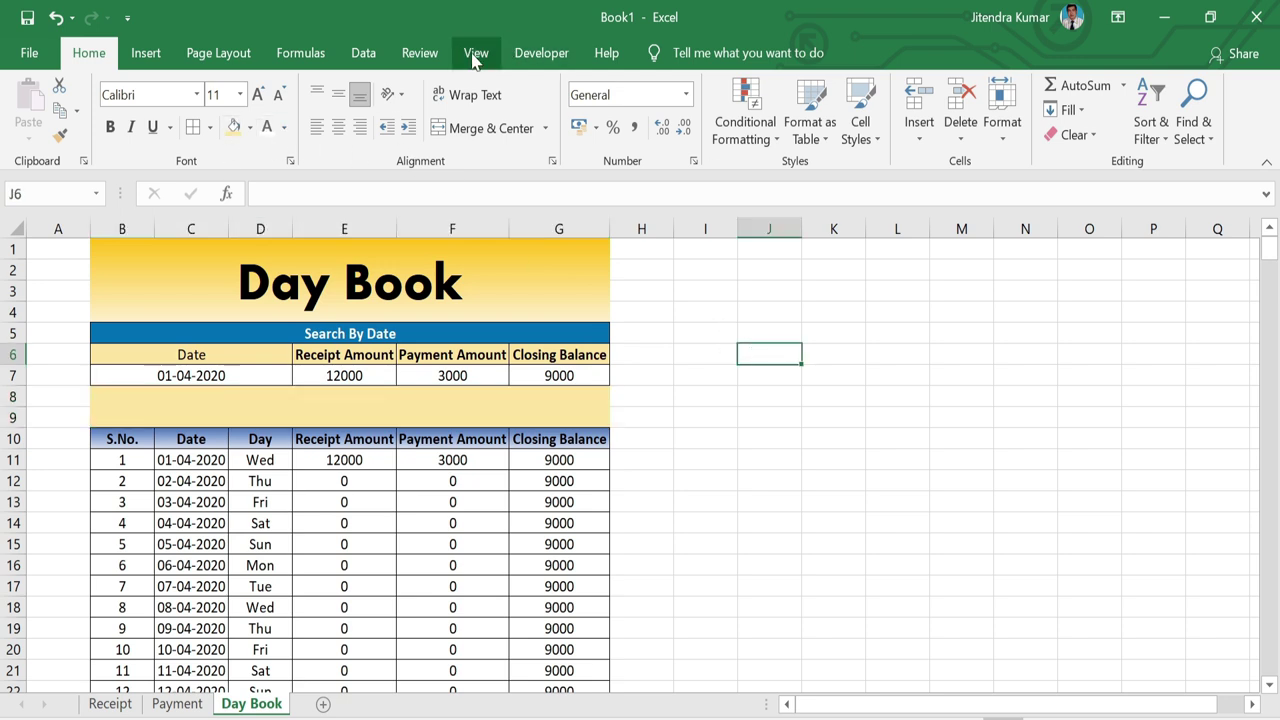
{"action": "left_click", "coordinate": [476, 53]}
{"action": "left_click", "coordinate": [228, 129]}
{"action": "left_click", "coordinate": [298, 128]}
{"action": "left_click", "coordinate": [664, 362]}
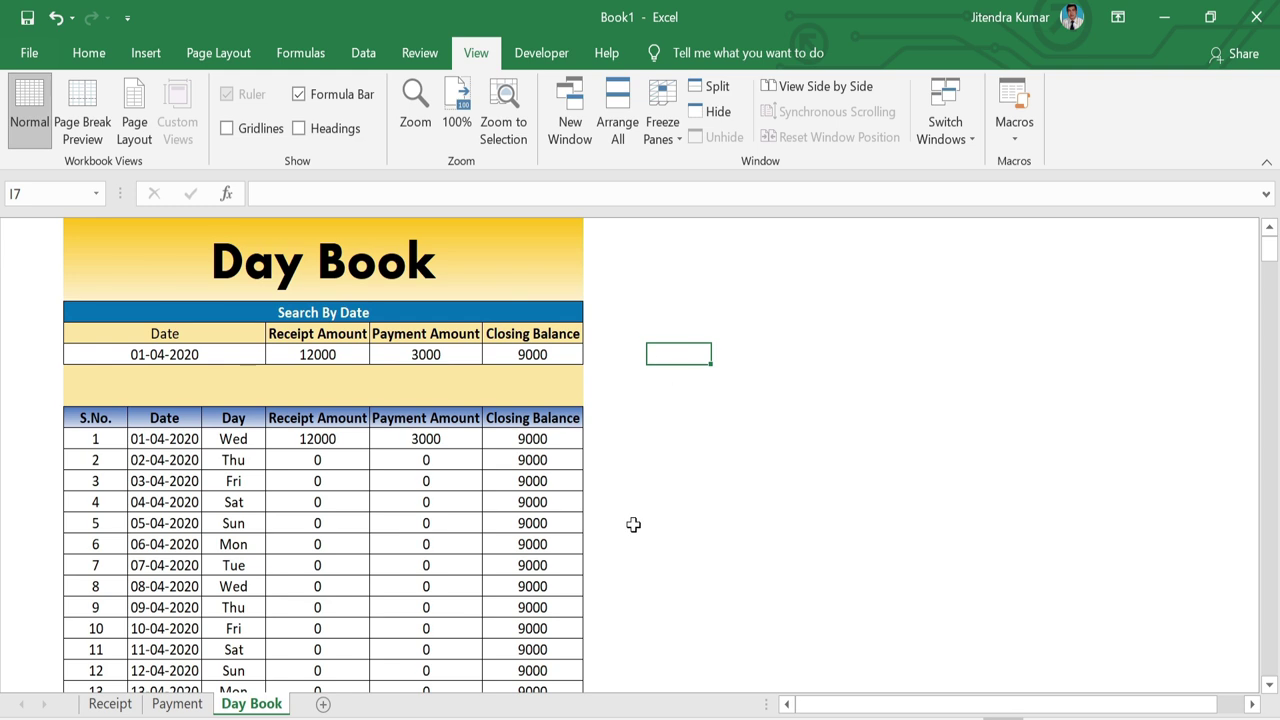
On the Receipt sheet, enter date 02/4/2020 and particulars House Rent in row 13
{"action": "left_click", "coordinate": [110, 704]}
{"action": "left_click", "coordinate": [319, 503]}
{"action": "type", "text": "02/4/2020"}
{"action": "key", "text": "Tab"}
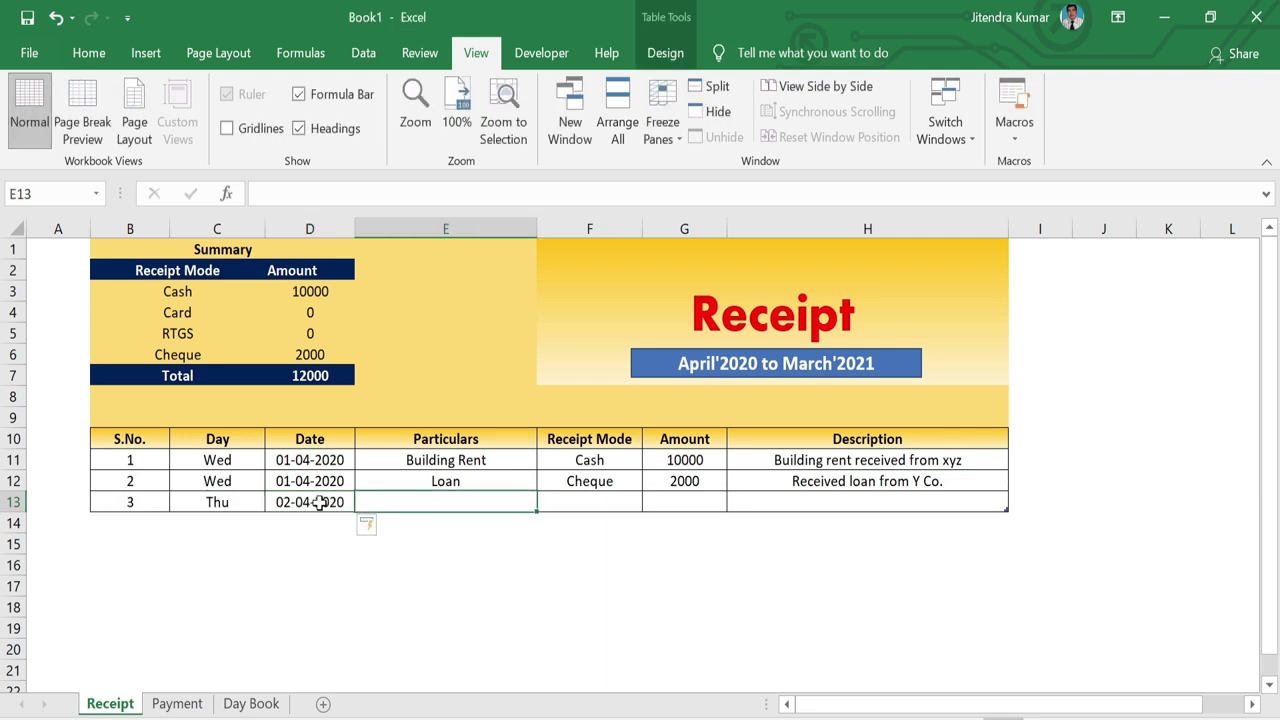
{"action": "type", "text": "House Rent"}
{"action": "key", "text": "Tab"}
Set mode Cash, amount 5000, description 'House rent received from xyz', then return to Day Book
{"action": "key", "text": "alt+Down"}
{"action": "left_click", "coordinate": [608, 519]}
{"action": "left_click", "coordinate": [685, 503]}
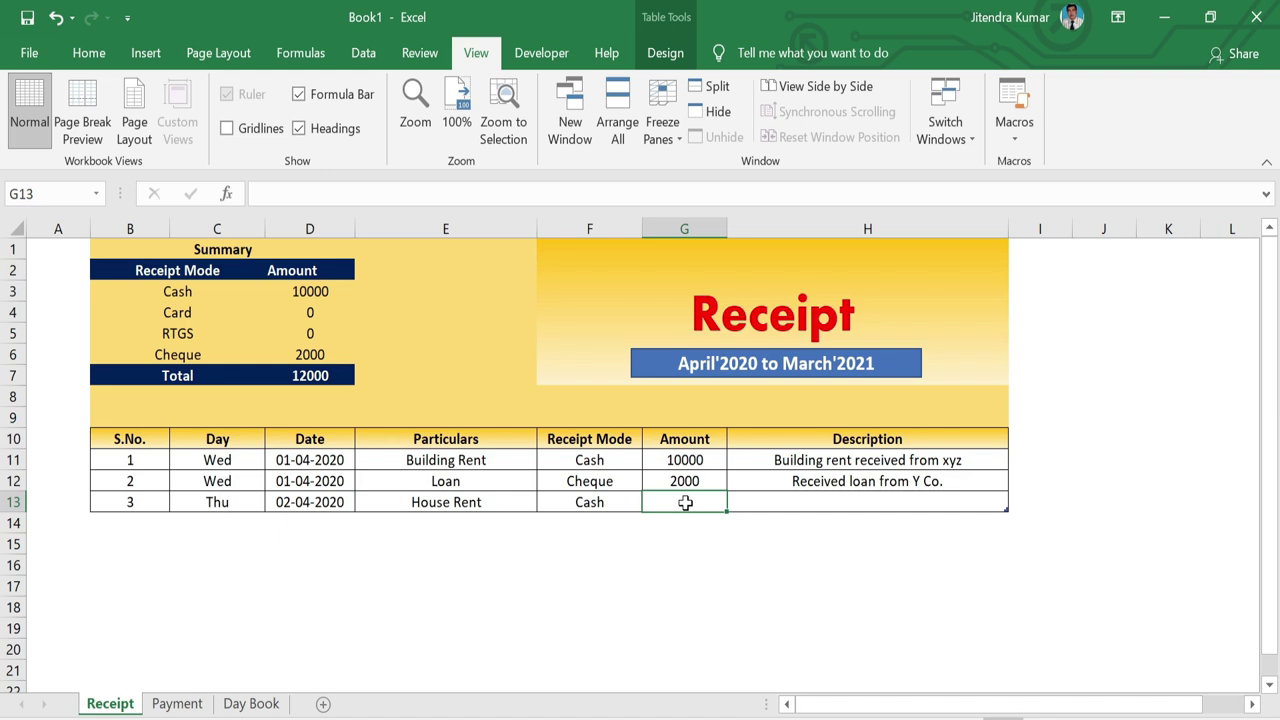
{"action": "type", "text": "5000"}
{"action": "key", "text": "Tab"}
{"action": "type", "text": "Hous"}
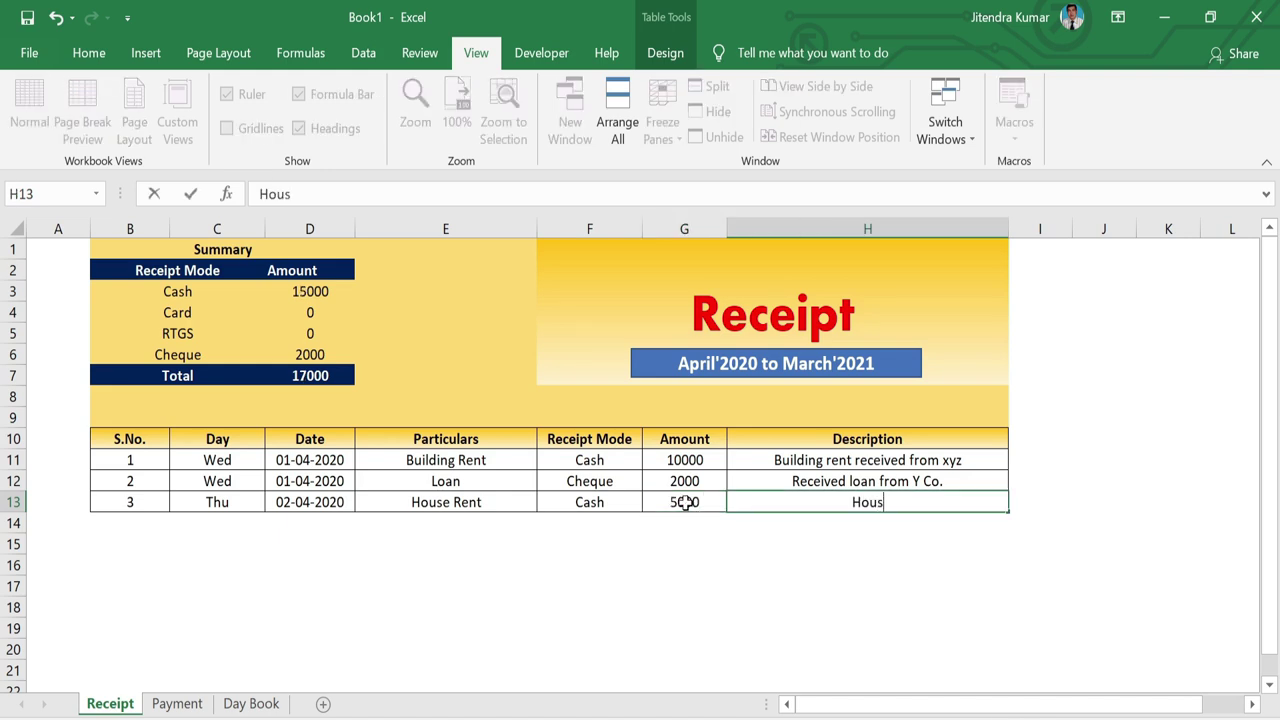
{"action": "type", "text": "e rent received from xyz"}
{"action": "key", "text": "Return"}
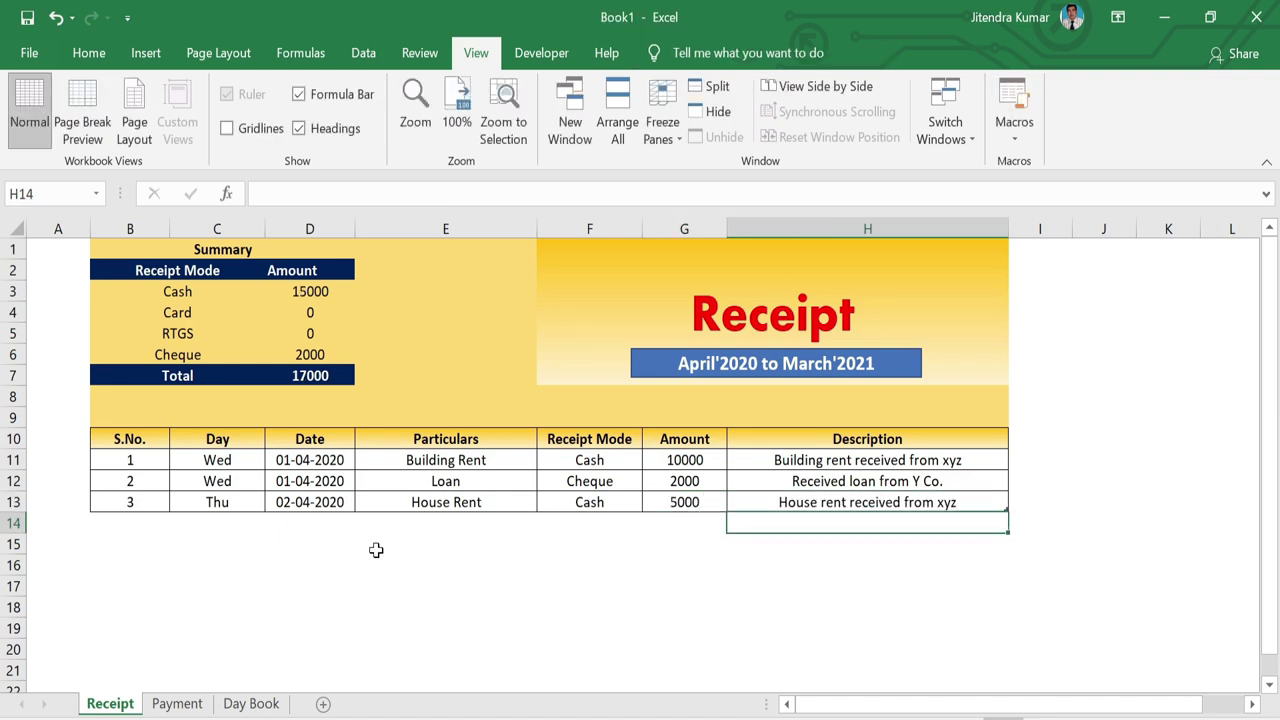
{"action": "left_click", "coordinate": [260, 700]}
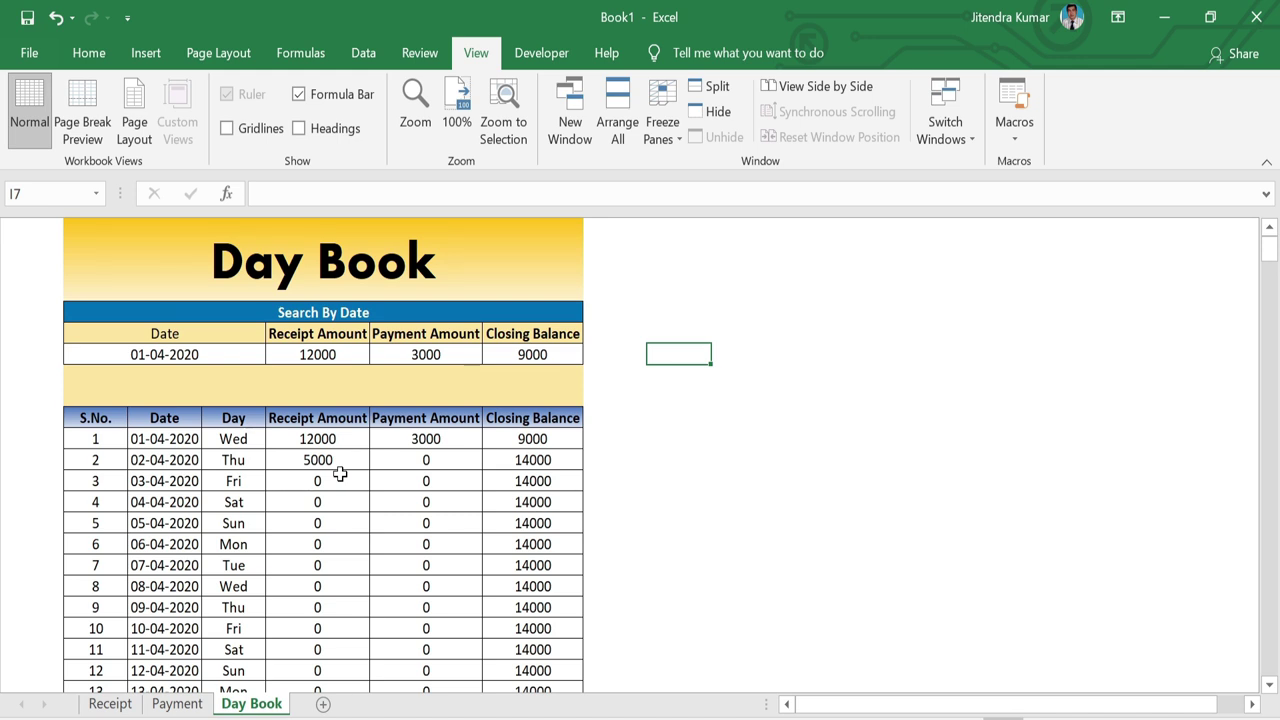
On the Payment sheet, enter date 02/4/2020 and particulars Loading Charges in row 13
{"action": "left_click", "coordinate": [199, 706]}
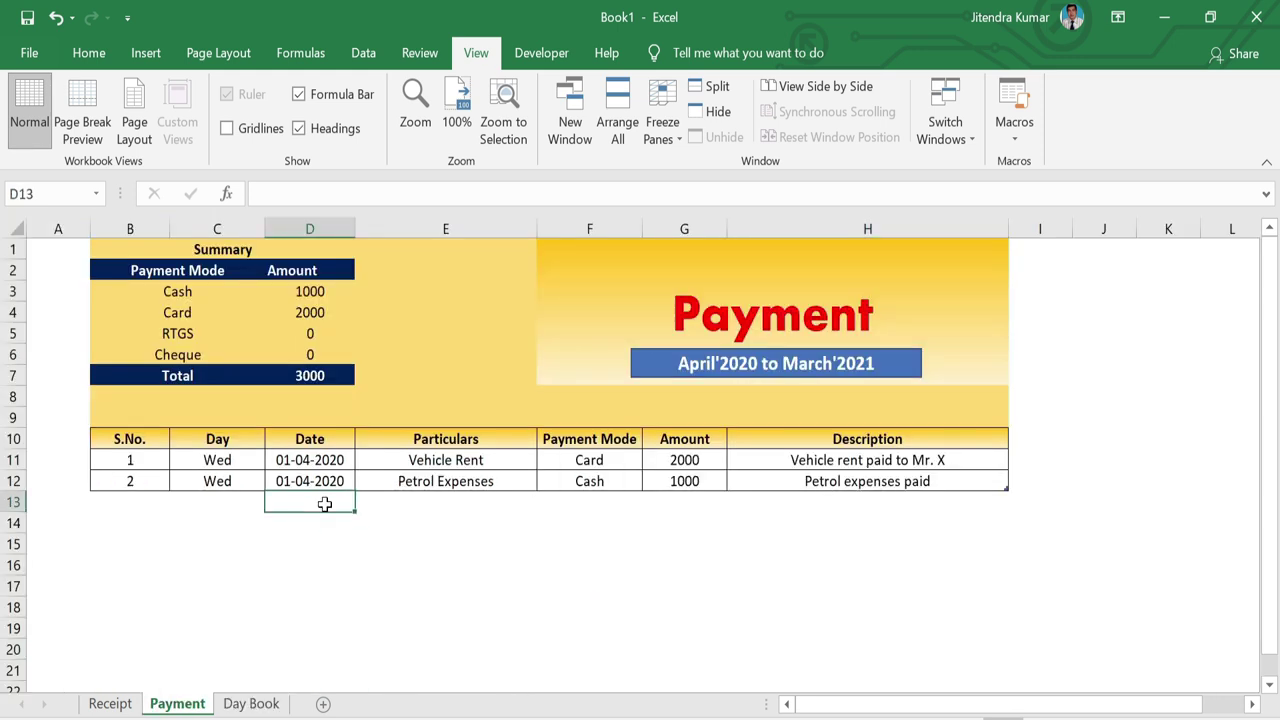
{"action": "type", "text": "02/4/2020"}
{"action": "key", "text": "Tab"}
{"action": "type", "text": "L"}
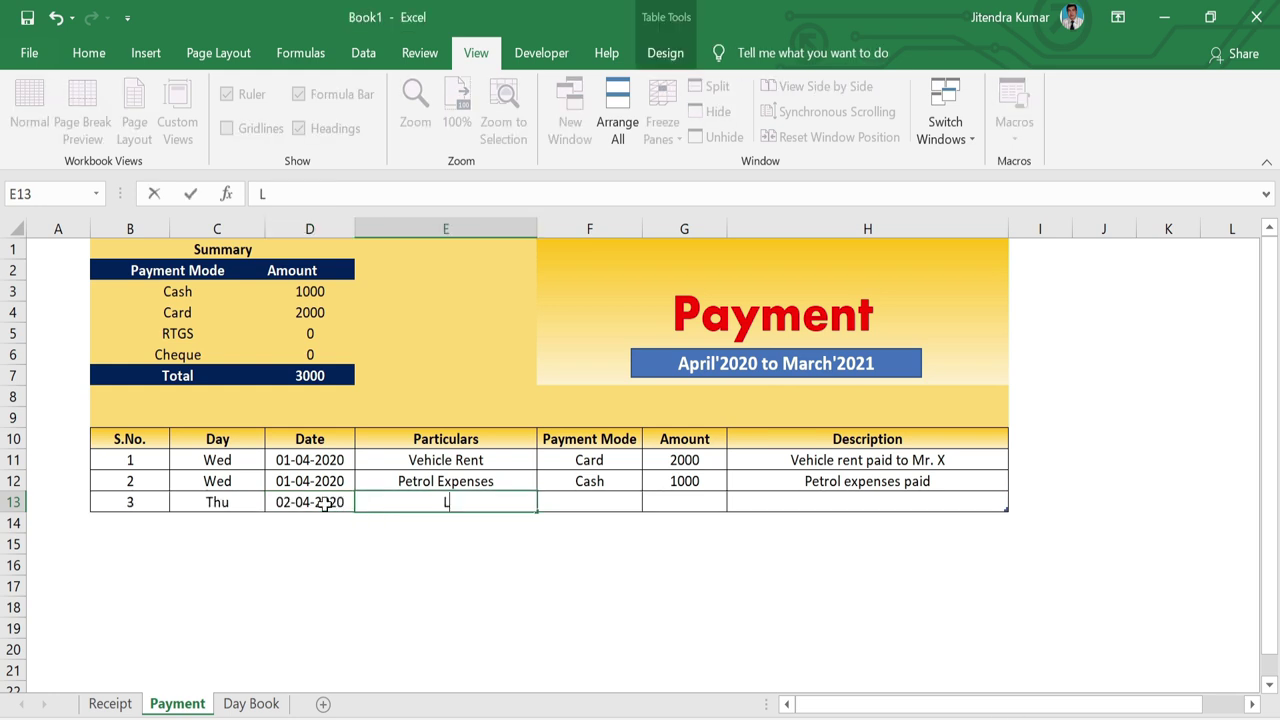
{"action": "type", "text": "oa"}
{"action": "type", "text": "ding Charges"}
{"action": "key", "text": "Tab"}
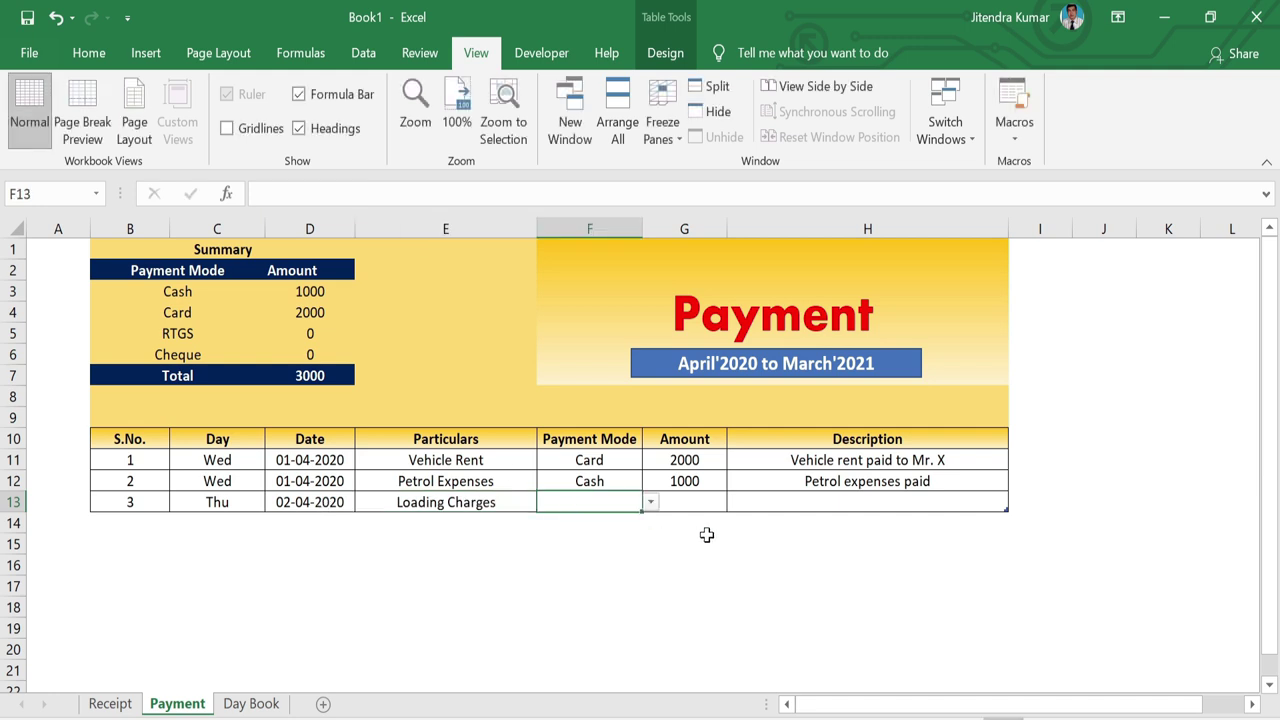
Set mode RTGS, amount 1000, description 'Loading charges paid', then return to Day Book
{"action": "left_click", "coordinate": [650, 503]}
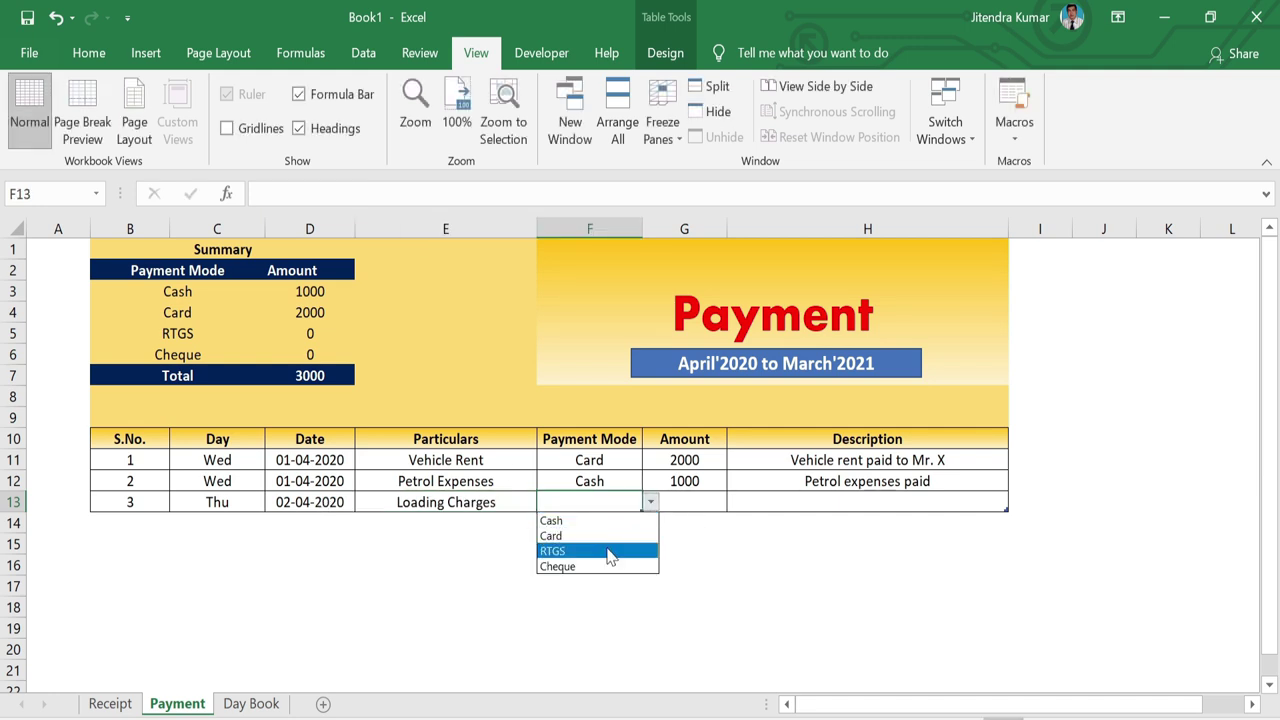
{"action": "key", "text": "Escape"}
{"action": "type", "text": "RTGS"}
{"action": "left_click", "coordinate": [687, 498]}
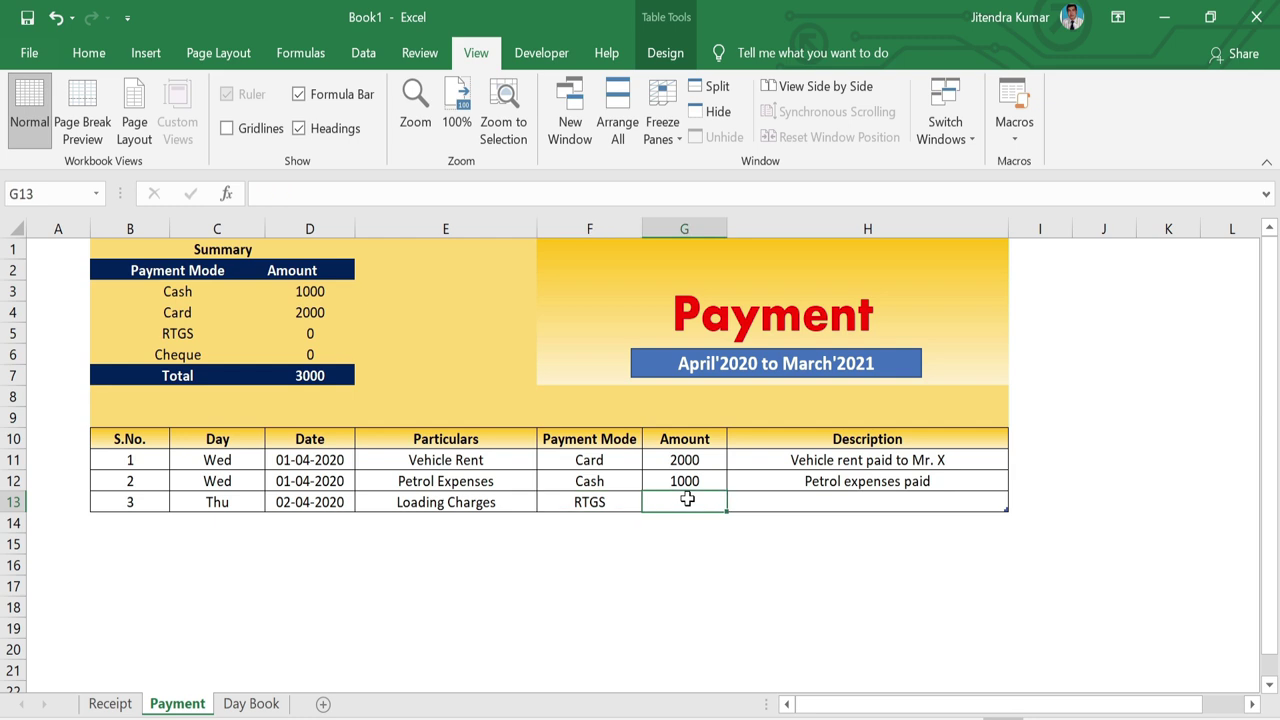
{"action": "type", "text": "1000"}
{"action": "key", "text": "Tab"}
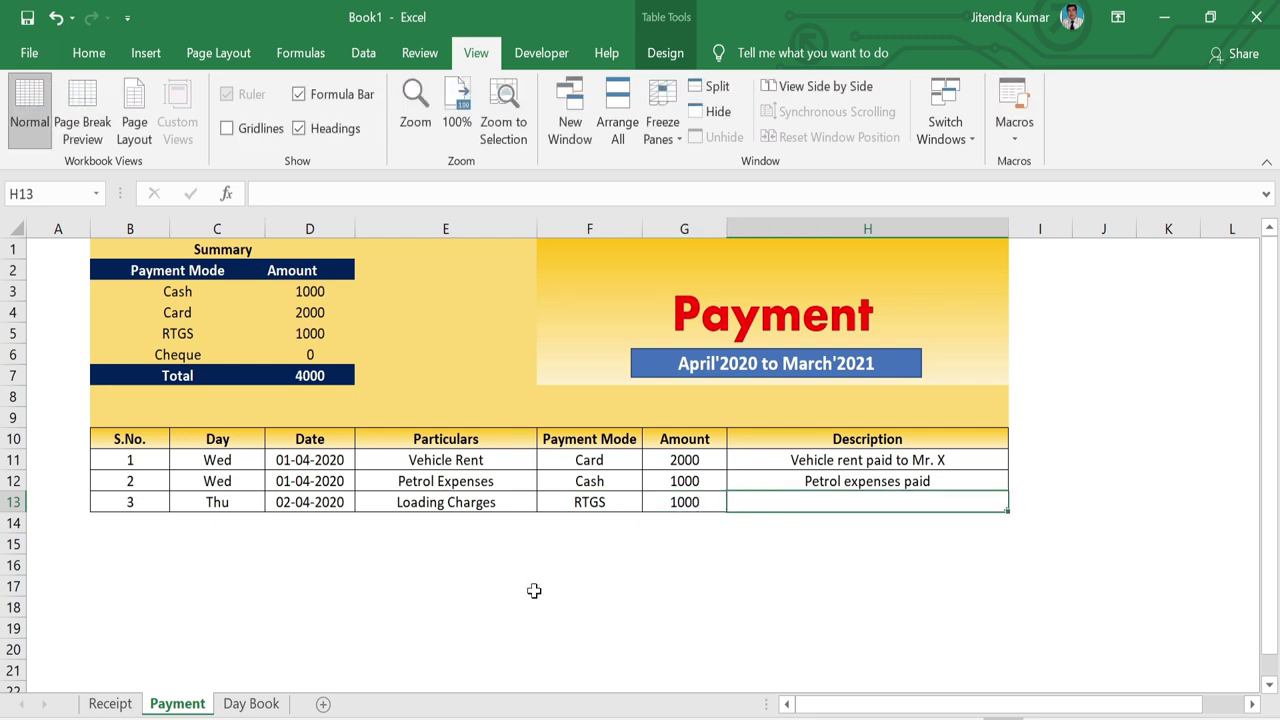
{"action": "type", "text": "Loading charges paid"}
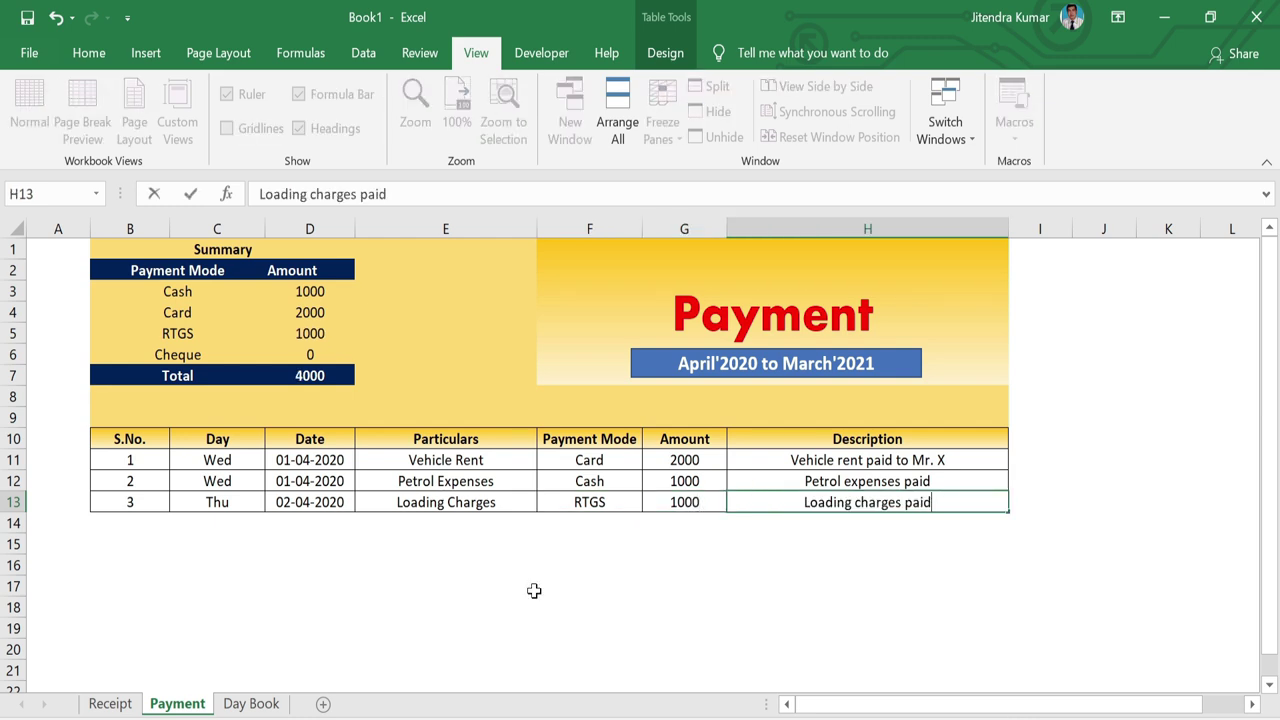
{"action": "key", "text": "Return"}
{"action": "left_click", "coordinate": [252, 703]}
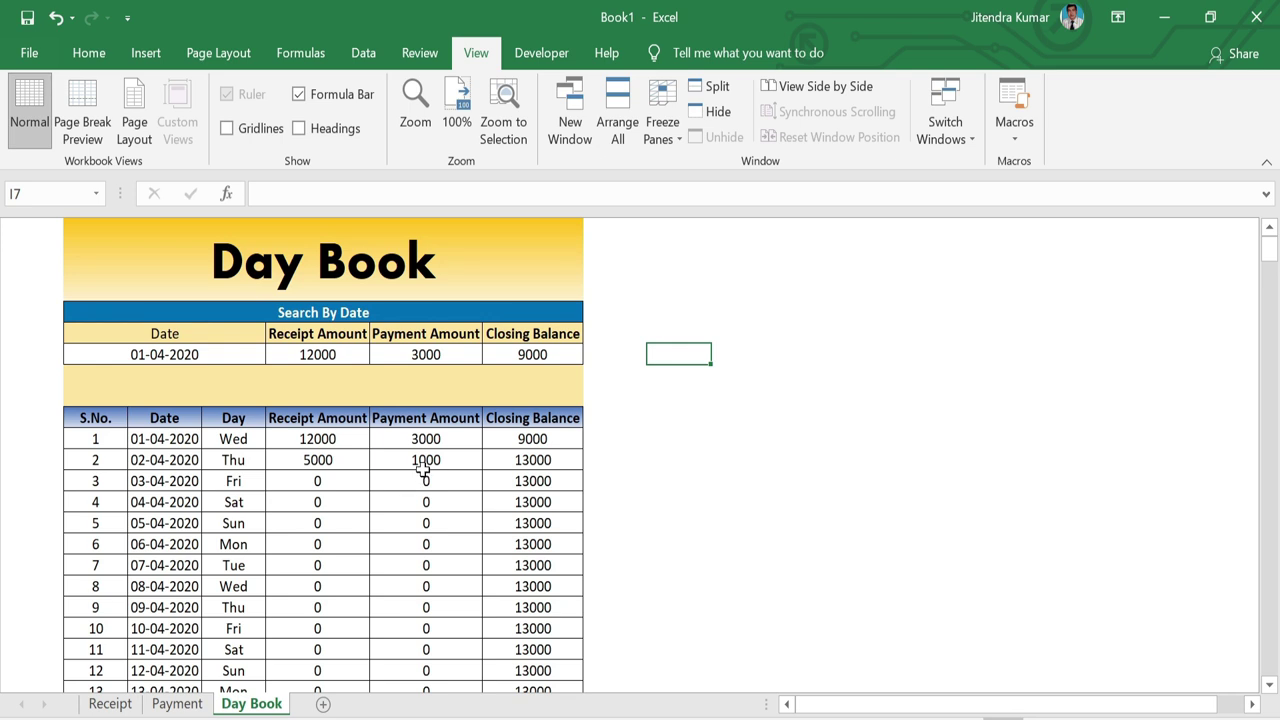
Select F12 to inspect the SUMIF formula behind the 1000 payment amount
{"action": "left_click", "coordinate": [424, 464]}
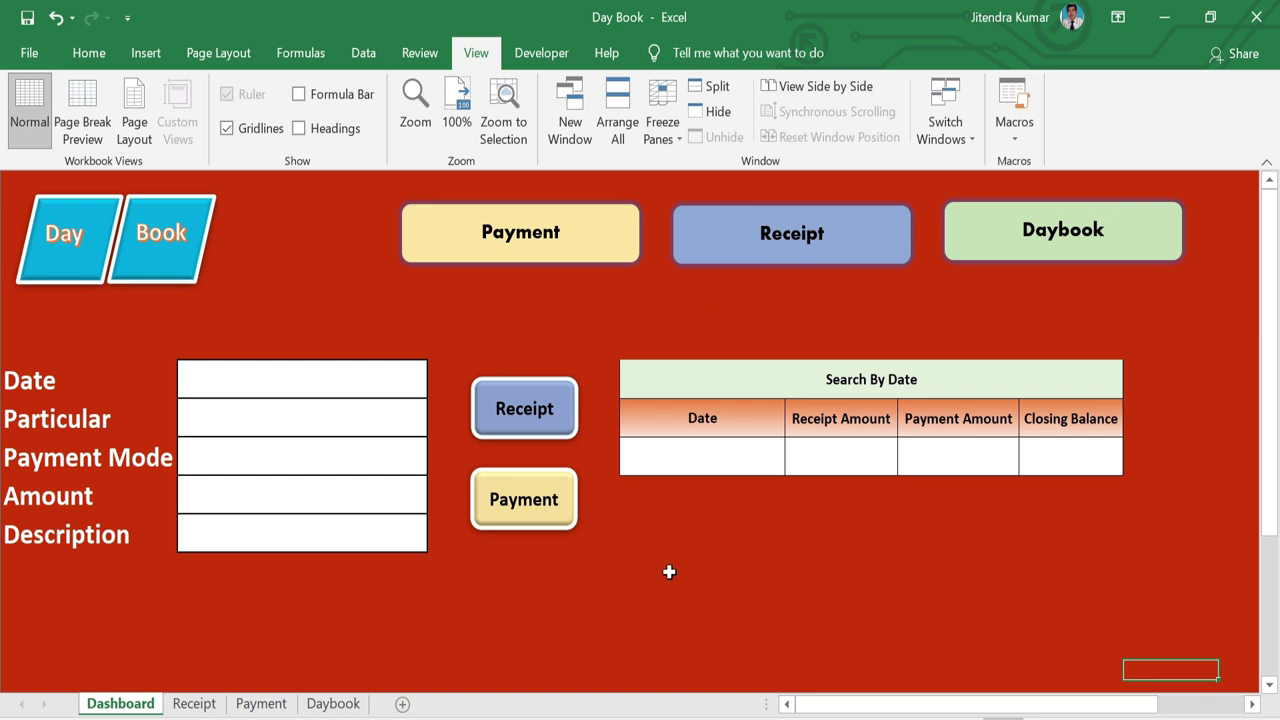
{"action": "key", "text": "Up"}
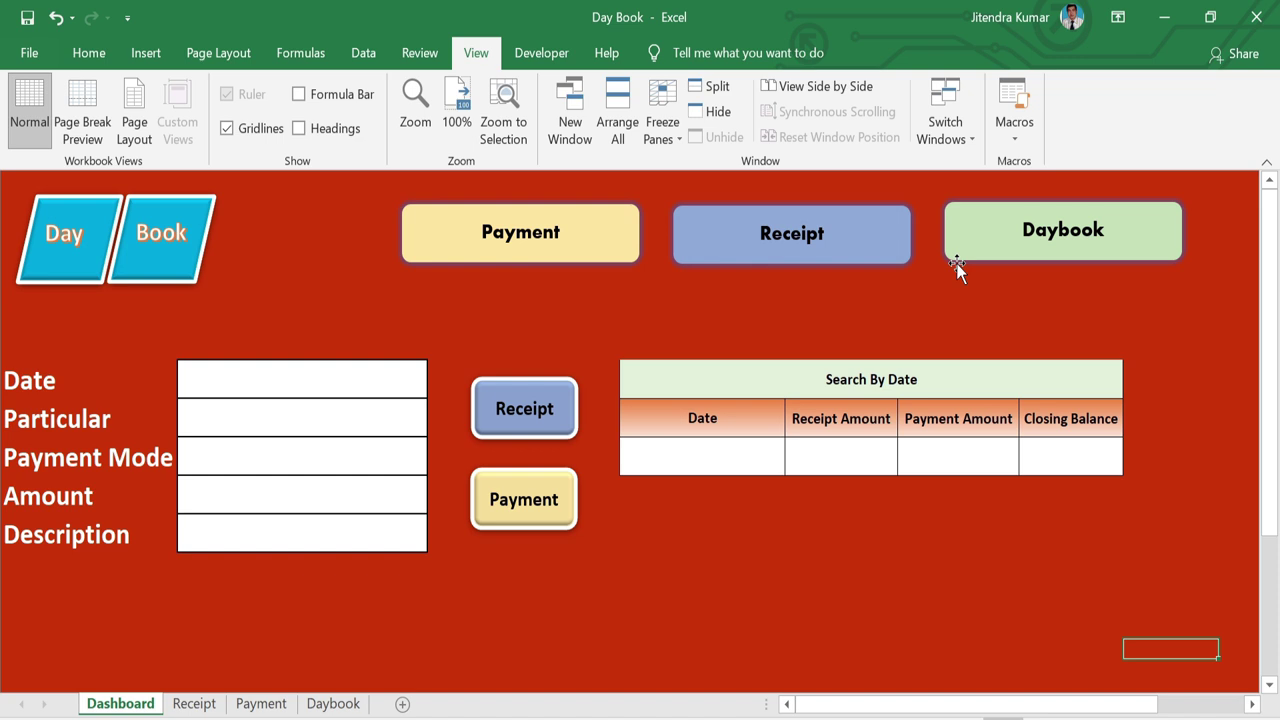
{"action": "left_click", "coordinate": [528, 249], "text": "ctrl"}
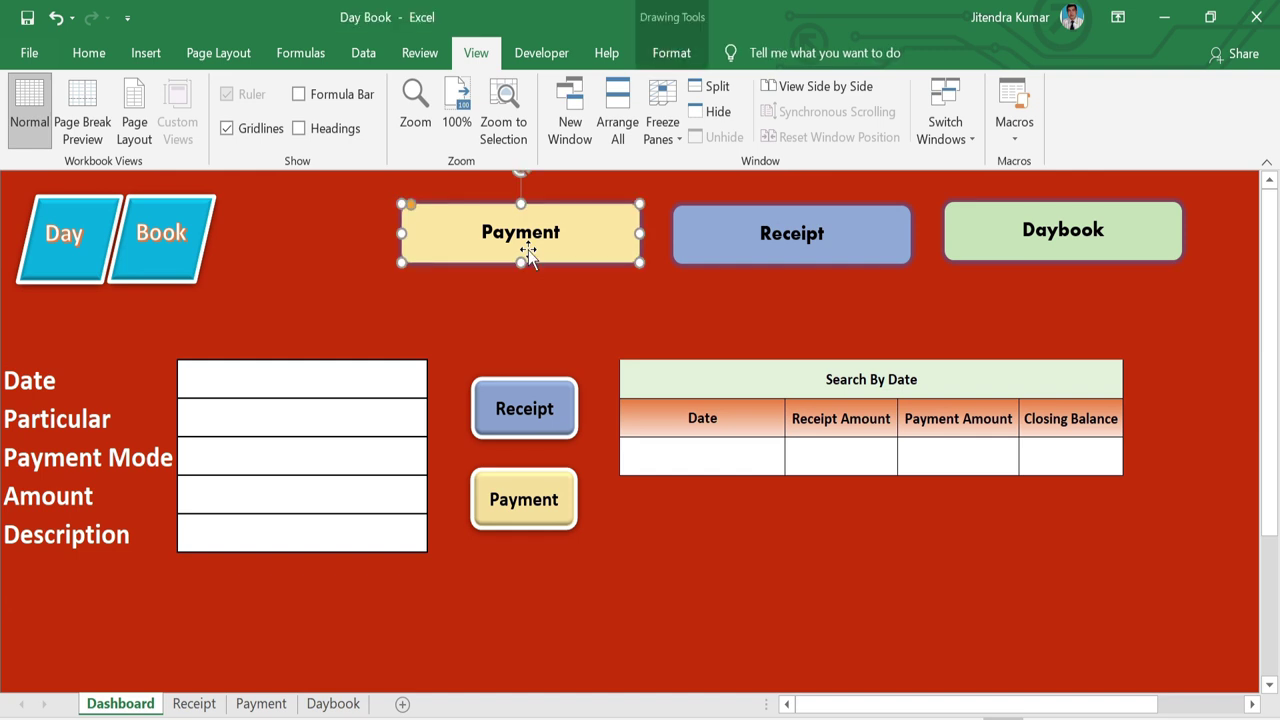
{"action": "left_click", "coordinate": [823, 300]}
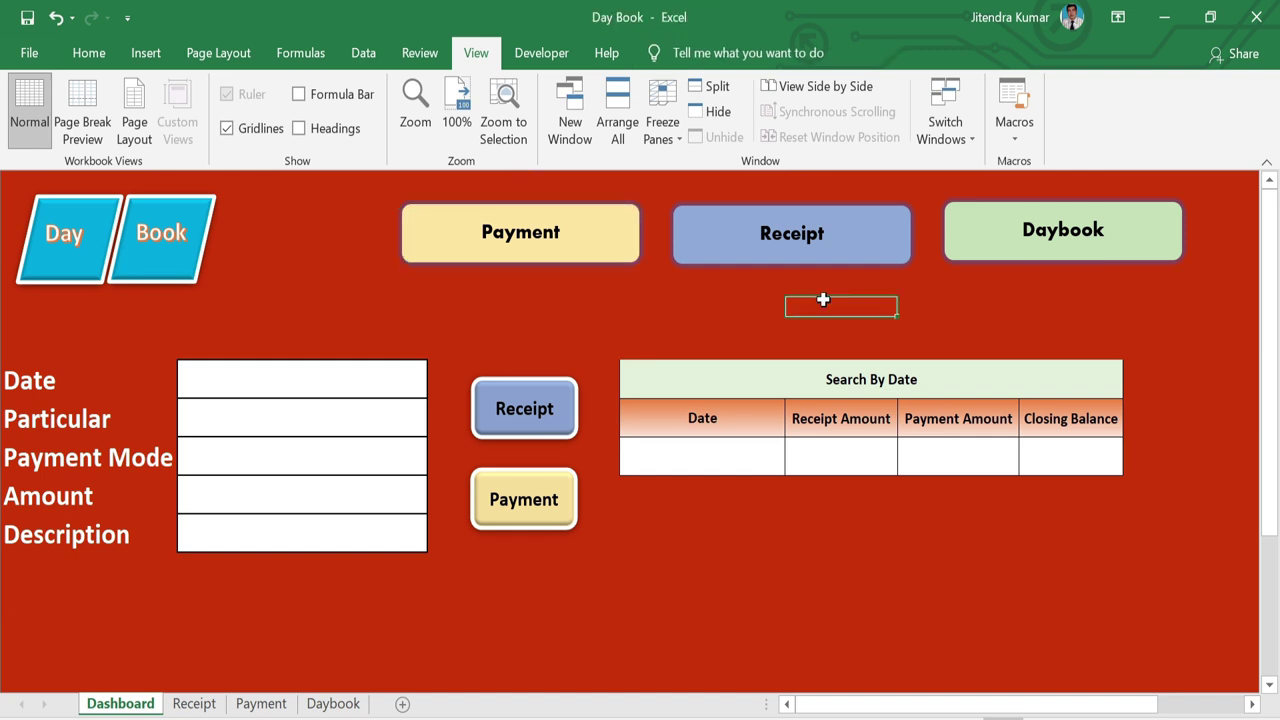
{"action": "left_click", "coordinate": [710, 470]}
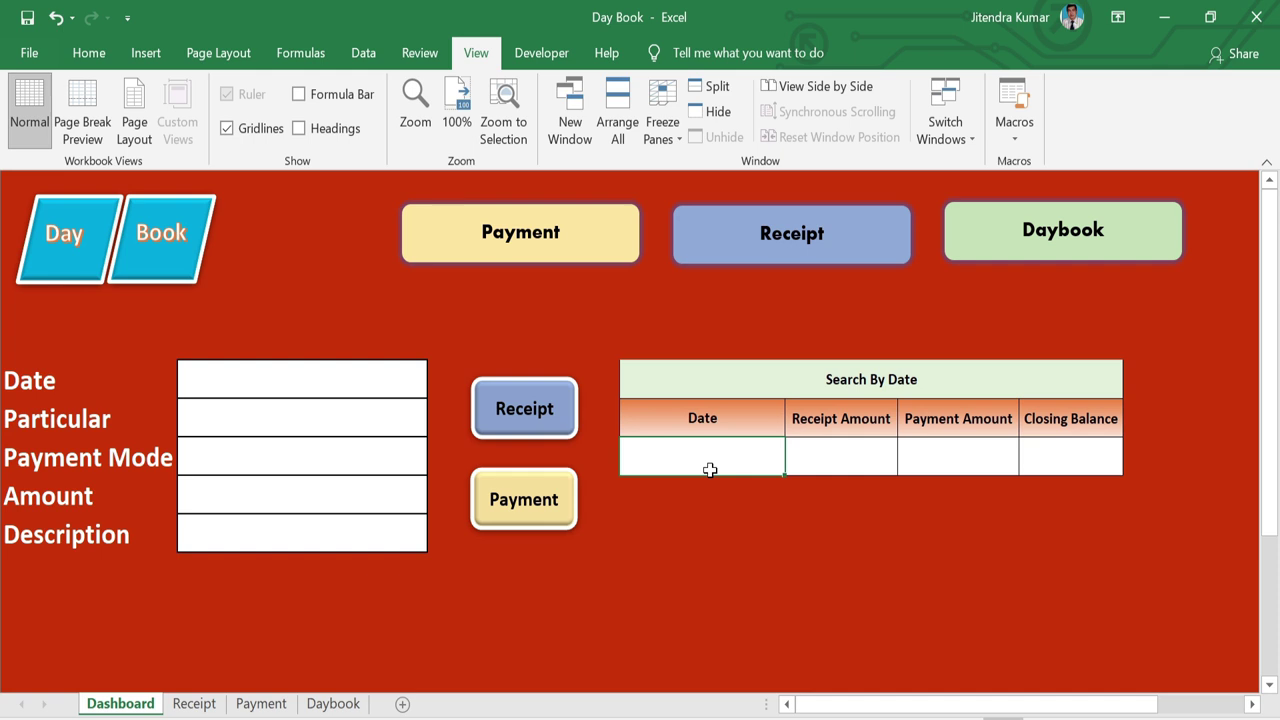